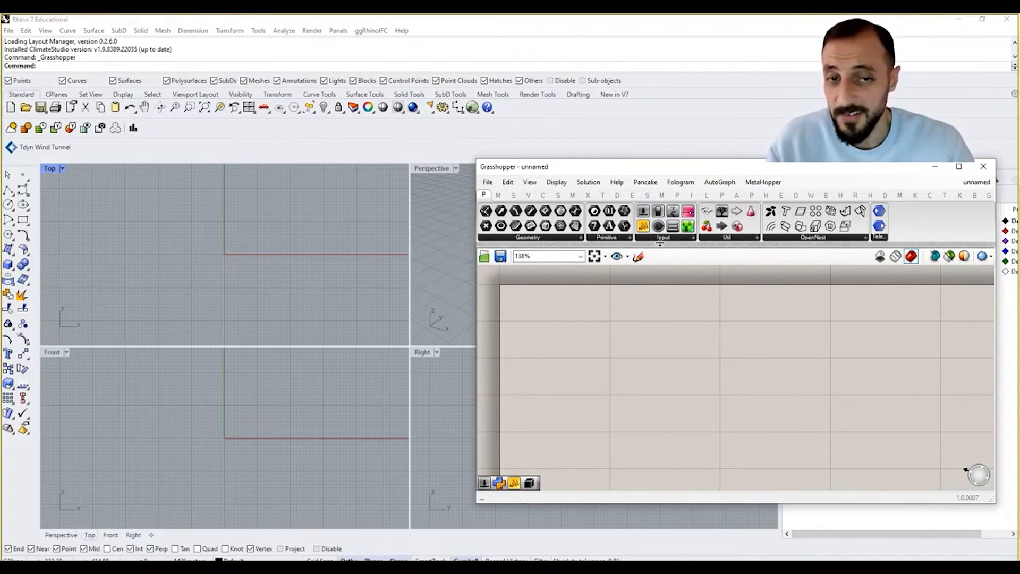
{"action": "double_click", "coordinate": [588, 368]}
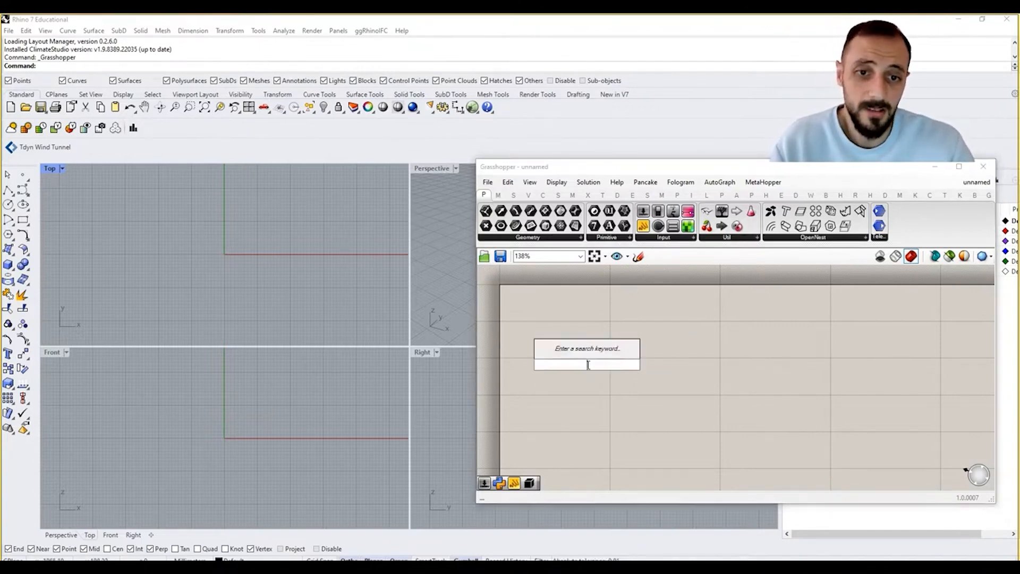
{"action": "type", "text": "togg"}
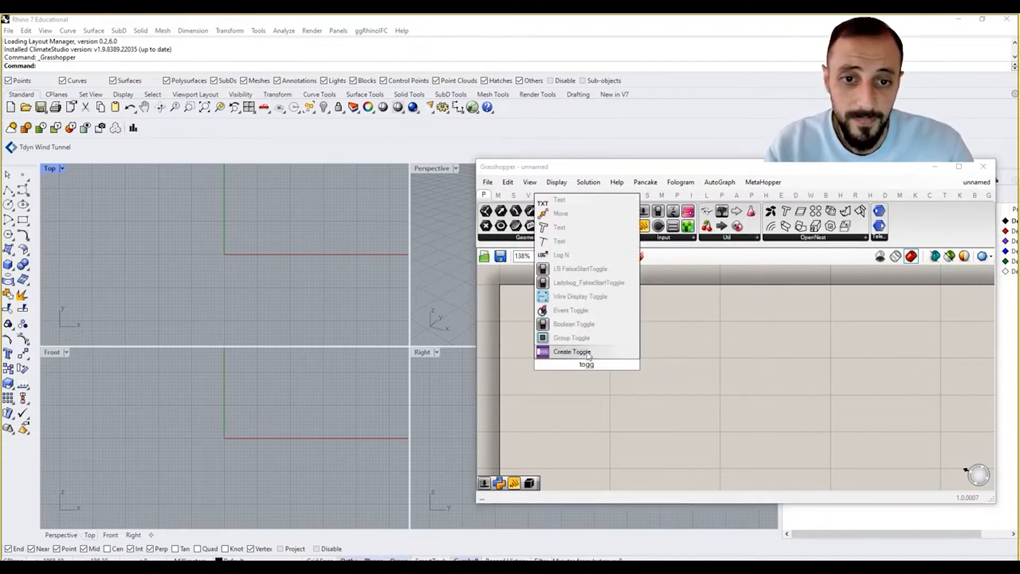
{"action": "left_click", "coordinate": [678, 269]}
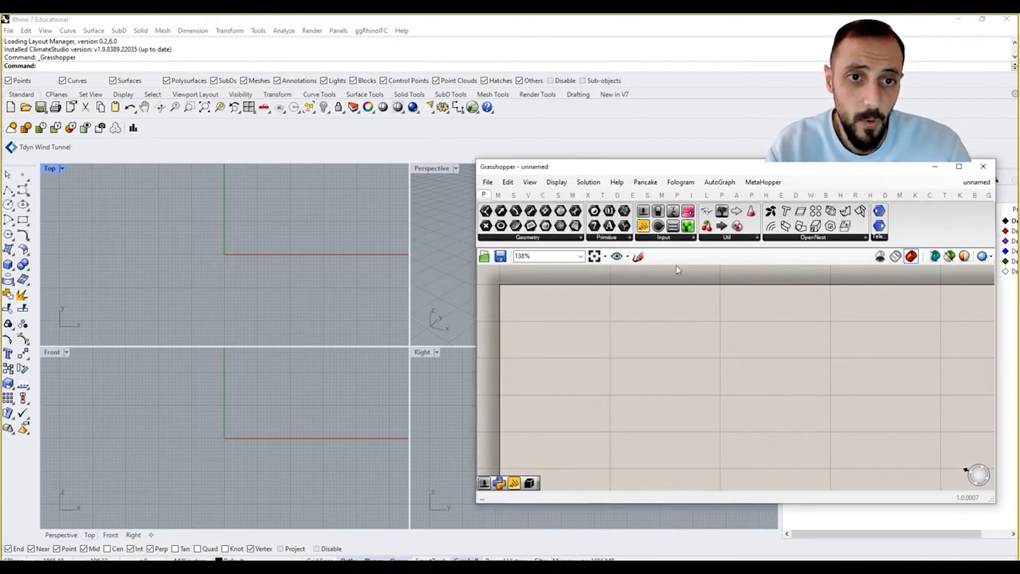
- Place a Boolean Toggle and a Panel on the canvas and wire the toggle's output into the panel
{"action": "left_click", "coordinate": [678, 238]}
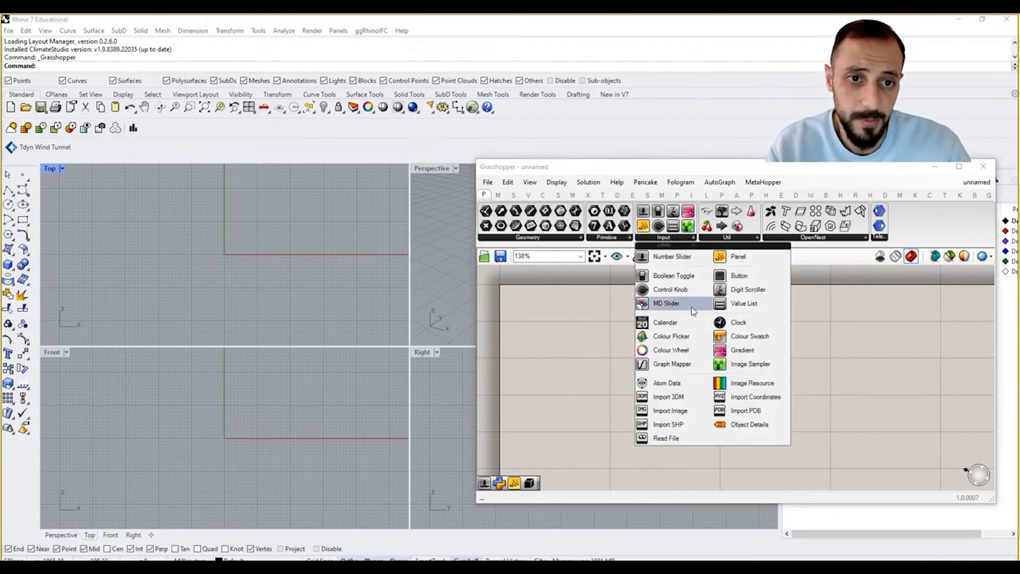
{"action": "left_click_drag", "start_coordinate": [658, 274], "coordinate": [602, 340]}
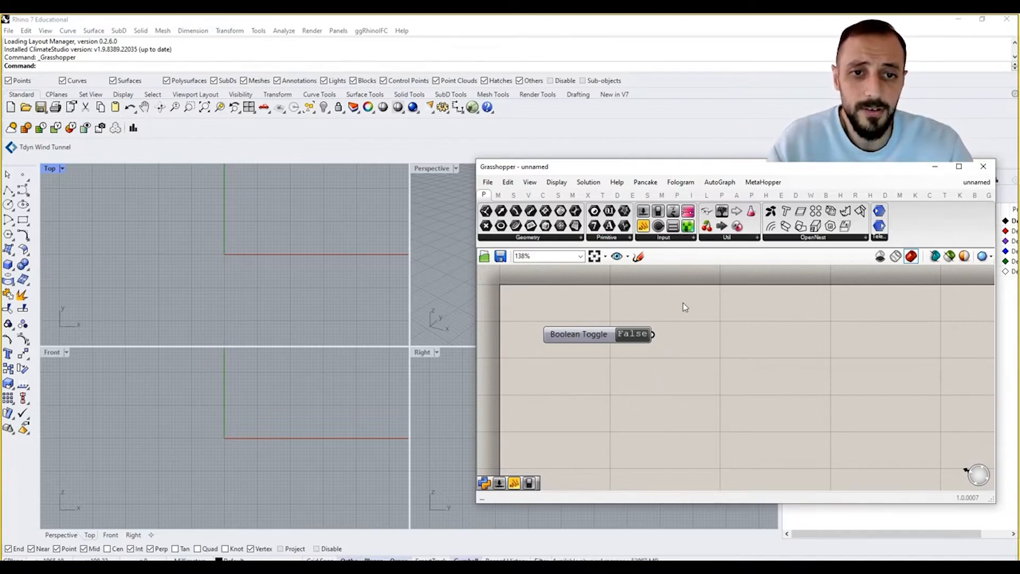
{"action": "left_click_drag", "start_coordinate": [643, 228], "coordinate": [737, 340]}
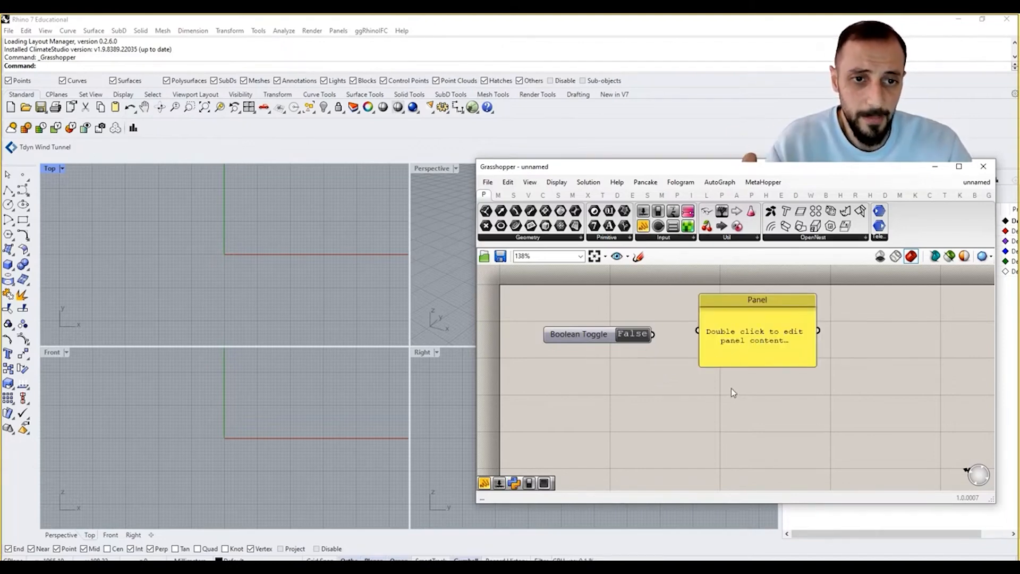
{"action": "left_click_drag", "start_coordinate": [654, 334], "coordinate": [728, 361]}
{"action": "left_click", "coordinate": [620, 290]}
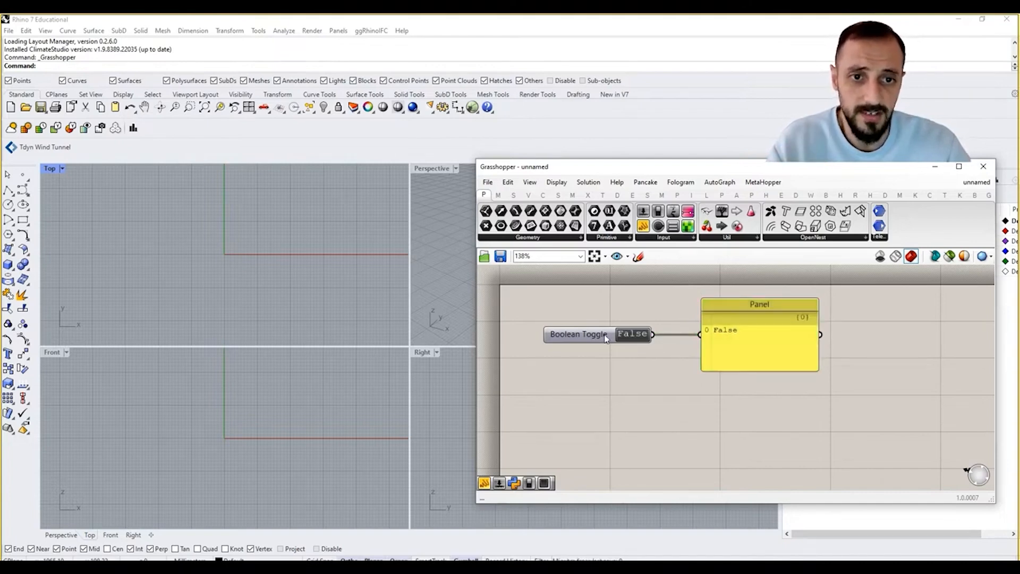
- Duplicate the Boolean Toggle and its panel directly below the originals and set the copied toggle to True
{"action": "left_click_drag", "start_coordinate": [735, 296], "coordinate": [572, 383]}
{"action": "left_click_drag", "start_coordinate": [605, 329], "coordinate": [607, 418], "text": "alt"}
{"action": "double_click", "coordinate": [641, 428]}
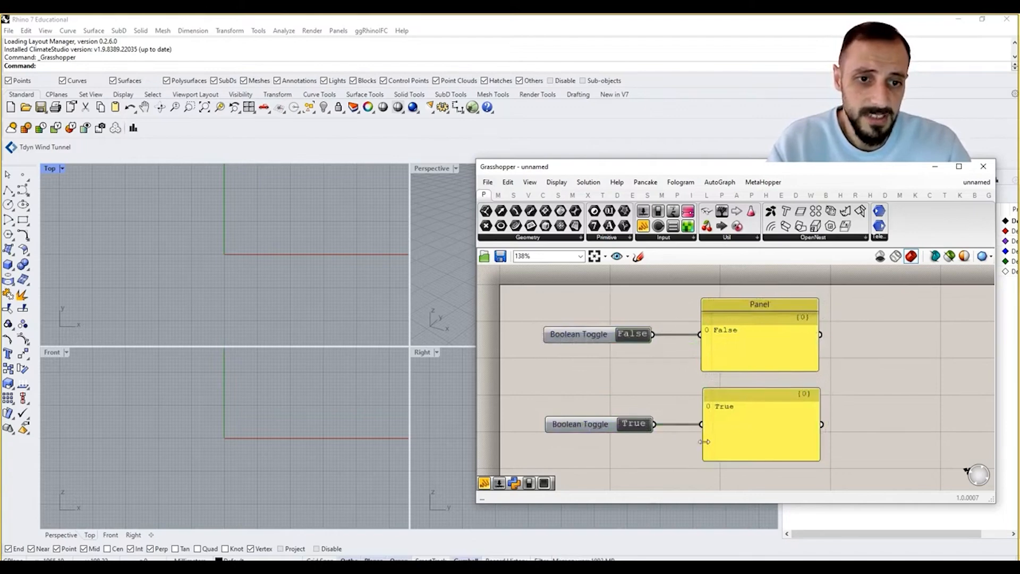
- Move the True toggle and its panel further down to leave a gap beneath the False pair
{"action": "left_click_drag", "start_coordinate": [779, 381], "coordinate": [620, 444]}
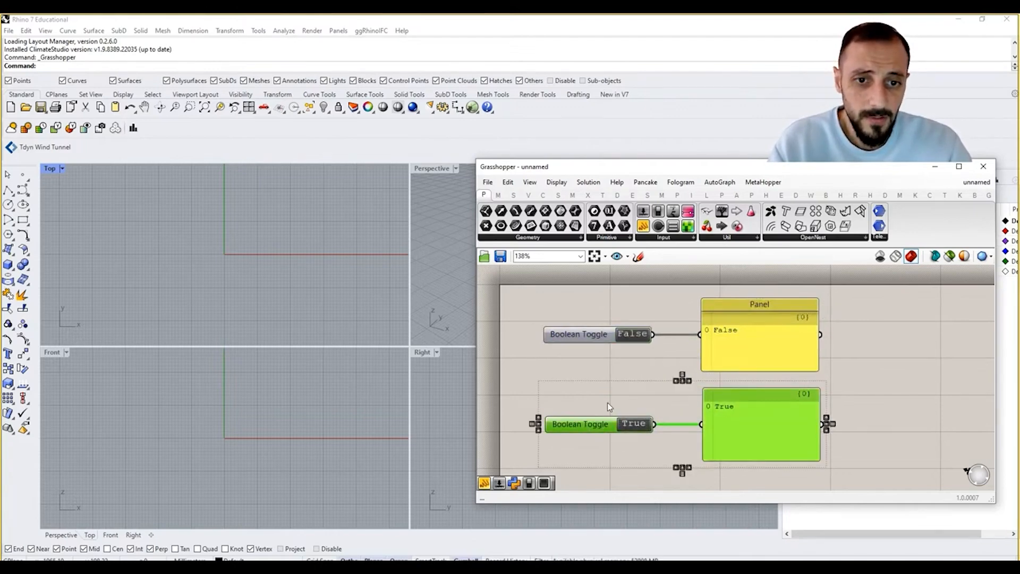
{"action": "right_click_drag", "start_coordinate": [607, 403], "coordinate": [582, 365]}
{"action": "left_click", "coordinate": [581, 364]}
{"action": "right_click_drag", "start_coordinate": [624, 420], "coordinate": [623, 433]}
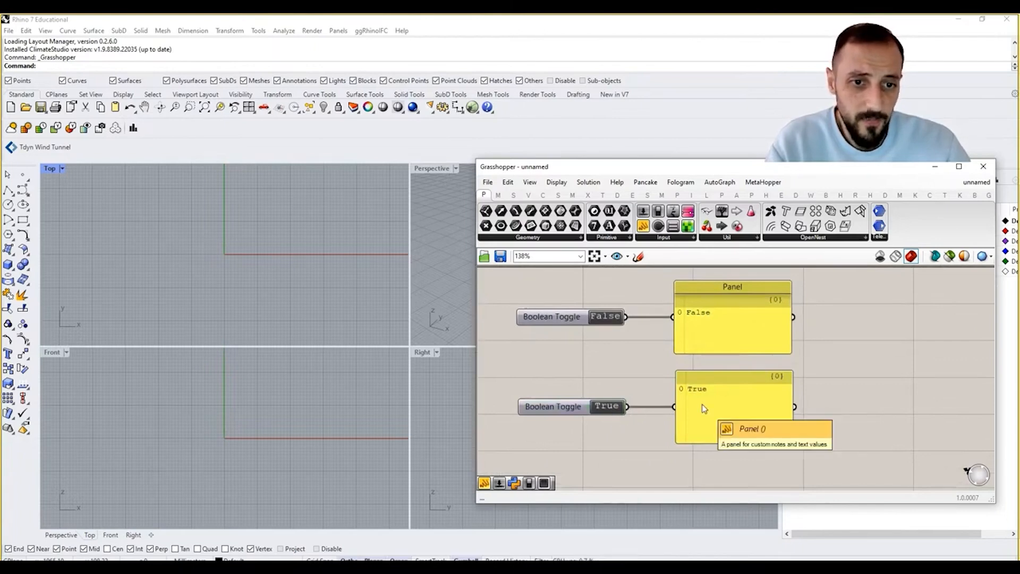
{"action": "left_click_drag", "start_coordinate": [755, 458], "coordinate": [555, 433]}
{"action": "left_click", "coordinate": [575, 351]}
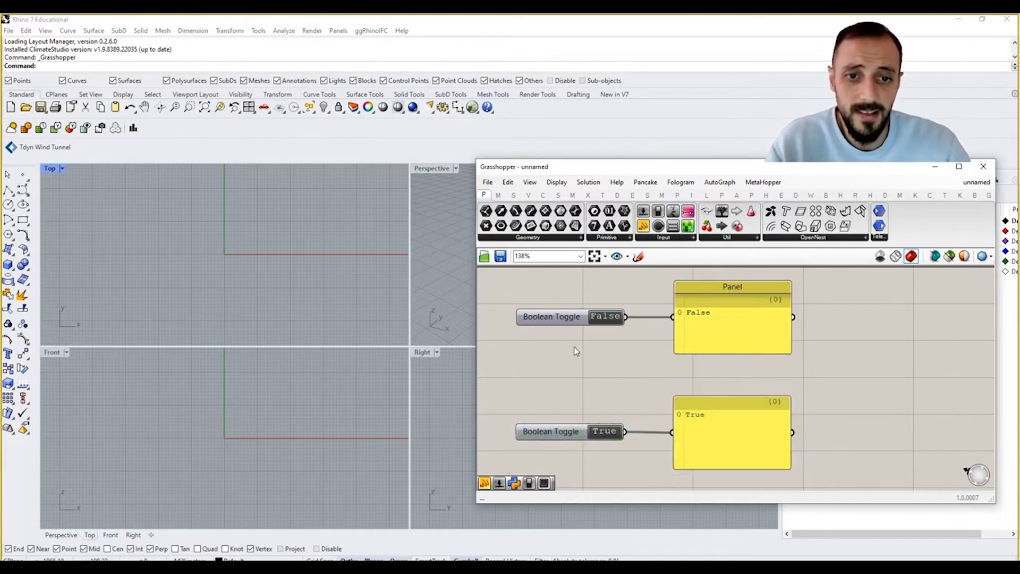
{"action": "left_click_drag", "start_coordinate": [695, 396], "coordinate": [552, 459]}
{"action": "right_click_drag", "start_coordinate": [585, 377], "coordinate": [569, 357]}
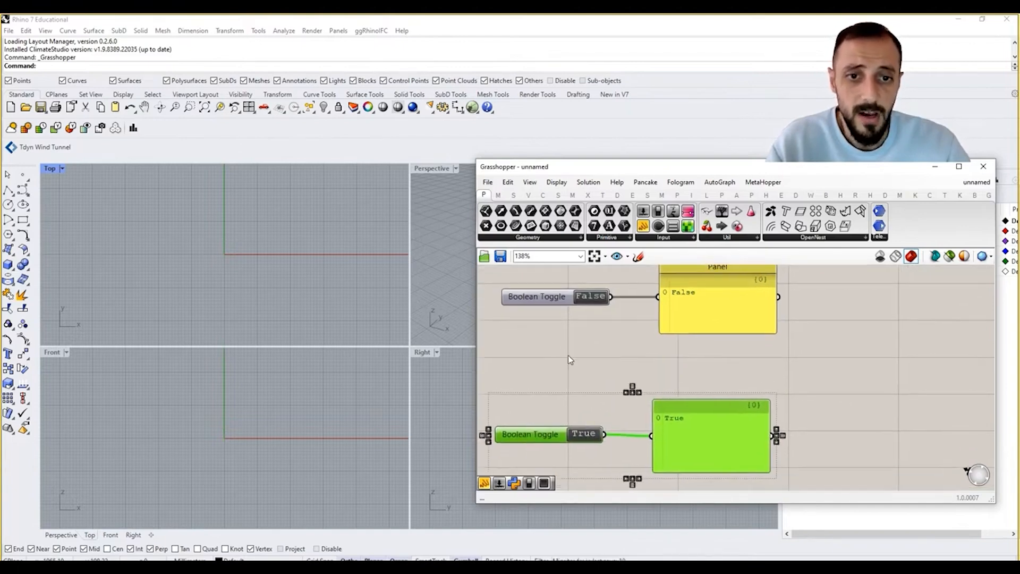
{"action": "left_click", "coordinate": [585, 352]}
{"action": "left_click_drag", "start_coordinate": [710, 364], "coordinate": [568, 451]}
{"action": "left_click_drag", "start_coordinate": [554, 440], "coordinate": [553, 454]}
{"action": "left_click", "coordinate": [579, 358]}
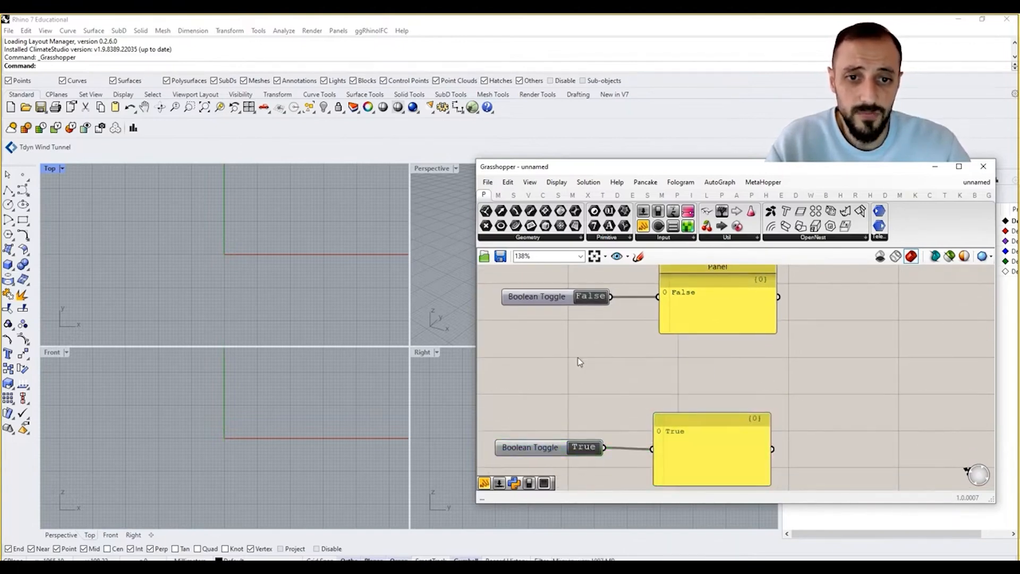
- Add a Number parameter below the False toggle, fed from that toggle's output, and shorten the False panel
{"action": "double_click", "coordinate": [578, 357]}
{"action": "type", "text": "num"}
{"action": "key", "text": "Return"}
{"action": "right_click_drag", "start_coordinate": [703, 340], "coordinate": [697, 362]}
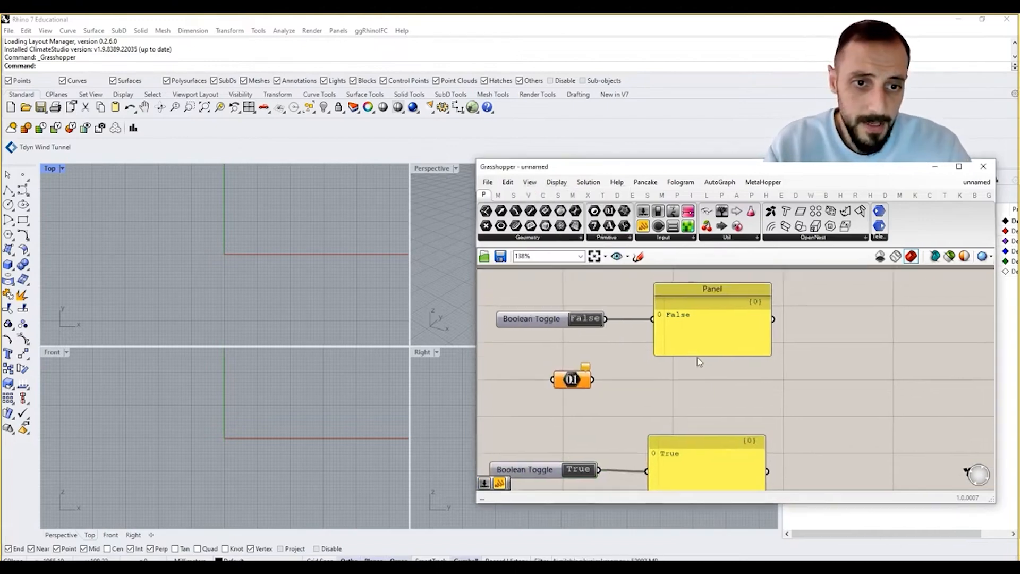
{"action": "left_click_drag", "start_coordinate": [697, 353], "coordinate": [697, 325]}
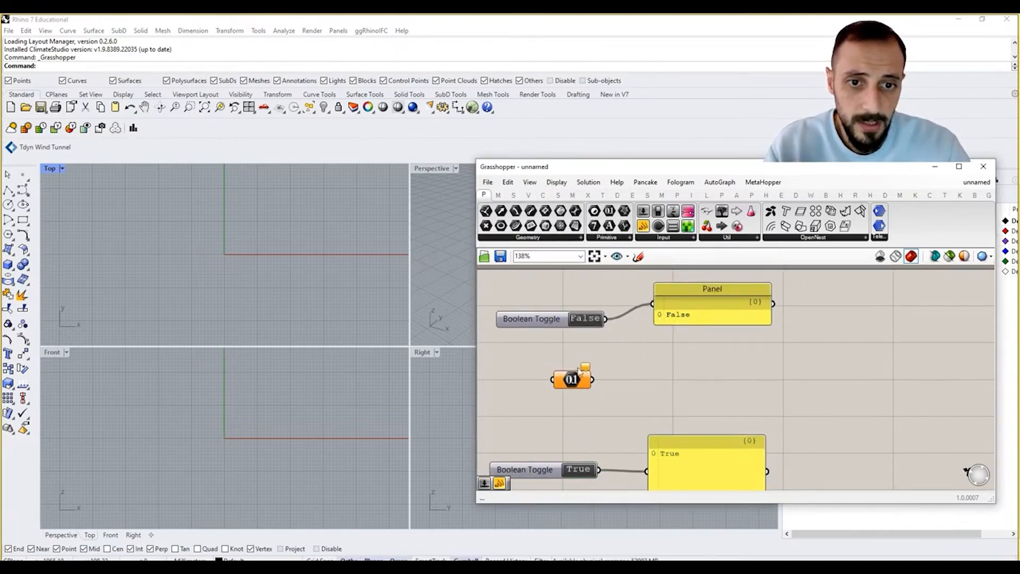
{"action": "left_click_drag", "start_coordinate": [572, 378], "coordinate": [633, 373]}
{"action": "left_click_drag", "start_coordinate": [605, 319], "coordinate": [615, 373]}
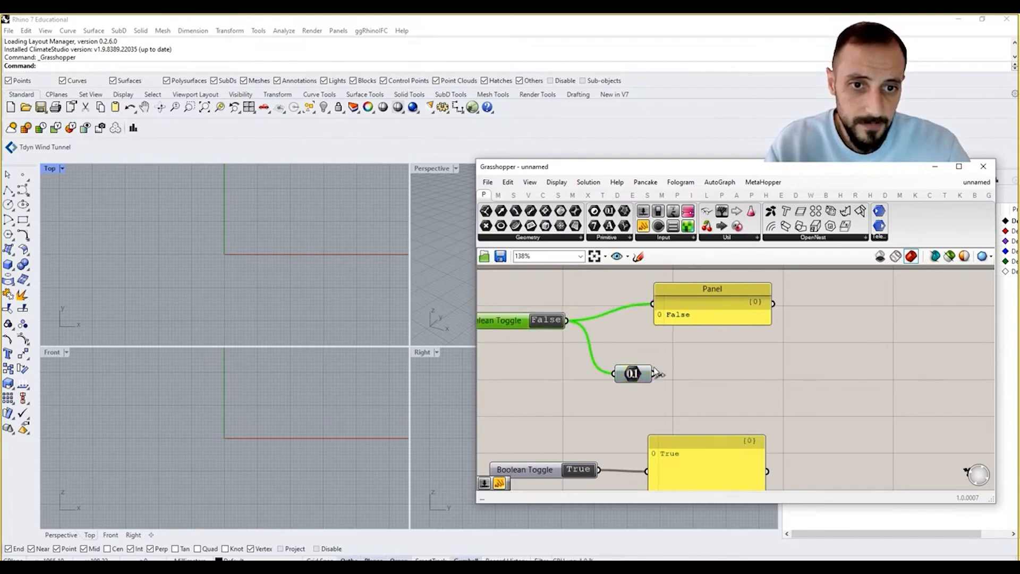
{"action": "left_click_drag", "start_coordinate": [630, 374], "coordinate": [604, 382]}
- Attach a new Panel to the Number parameter's output, shorten it and shift it slightly away from the parameter
{"action": "left_click", "coordinate": [680, 340]}
{"action": "left_click", "coordinate": [686, 318]}
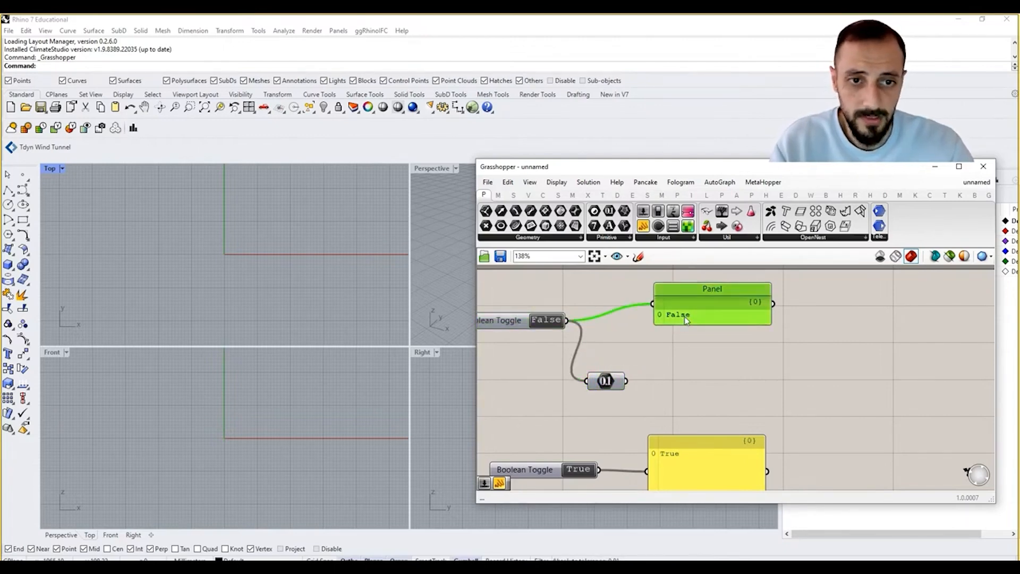
{"action": "left_click_drag", "start_coordinate": [642, 228], "coordinate": [647, 383]}
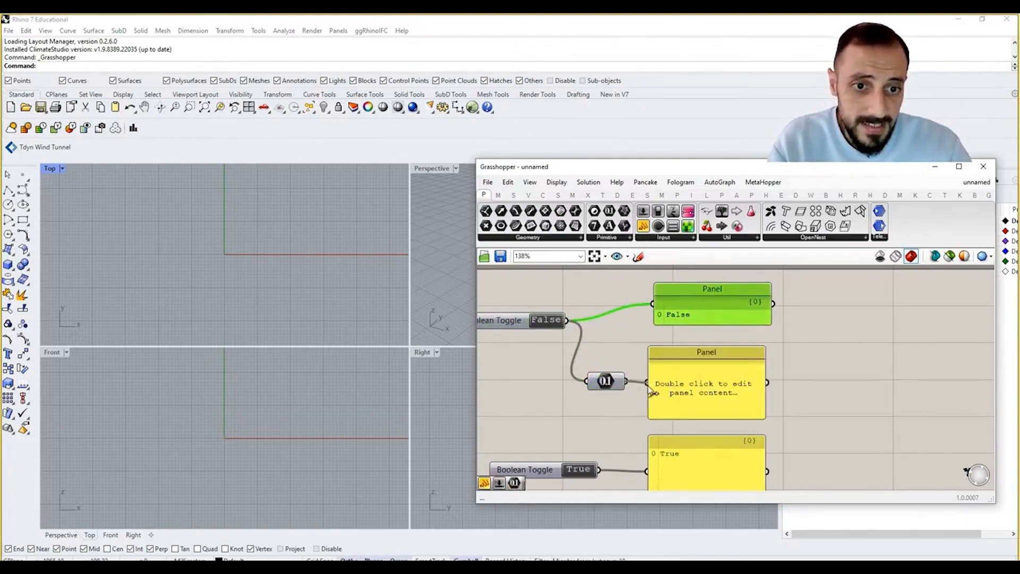
{"action": "left_click_drag", "start_coordinate": [692, 419], "coordinate": [691, 382]}
{"action": "left_click_drag", "start_coordinate": [689, 380], "coordinate": [712, 391]}
- Duplicate the Number parameter and its panel below the True toggle and rewire the copy's input to the True toggle
{"action": "right_click_drag", "start_coordinate": [796, 442], "coordinate": [821, 406]}
{"action": "left_click_drag", "start_coordinate": [834, 407], "coordinate": [583, 457]}
{"action": "right_click_drag", "start_coordinate": [694, 397], "coordinate": [697, 424]}
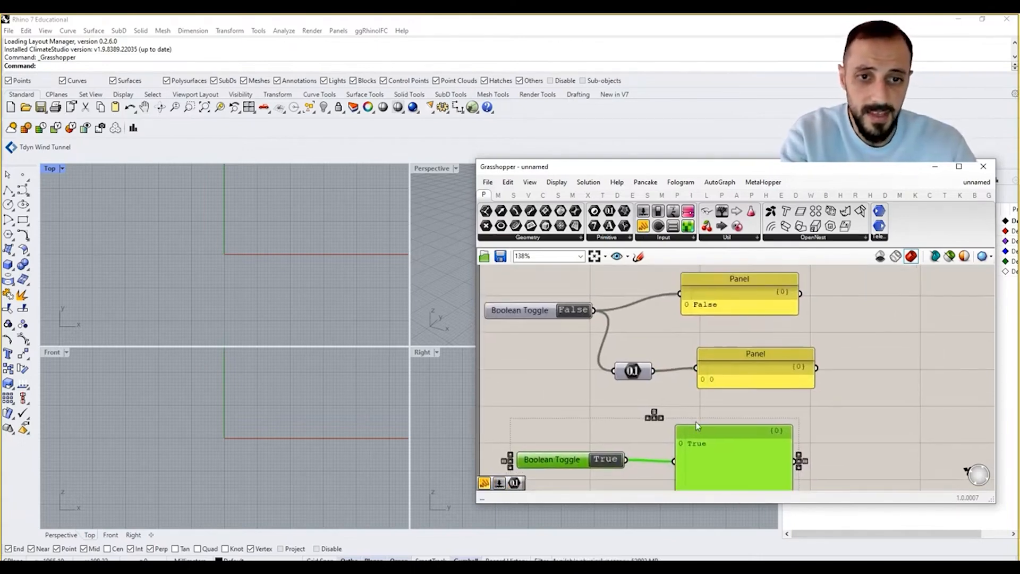
{"action": "scroll", "coordinate": [697, 404], "scroll_direction": "down", "scroll_amount": 2}
{"action": "left_click", "coordinate": [723, 357]}
{"action": "left_click_drag", "start_coordinate": [722, 357], "coordinate": [642, 387]}
{"action": "key", "text": "ctrl+c"}
{"action": "key", "text": "ctrl+v"}
{"action": "right_click_drag", "start_coordinate": [668, 410], "coordinate": [656, 375]}
{"action": "left_click_drag", "start_coordinate": [644, 349], "coordinate": [637, 473]}
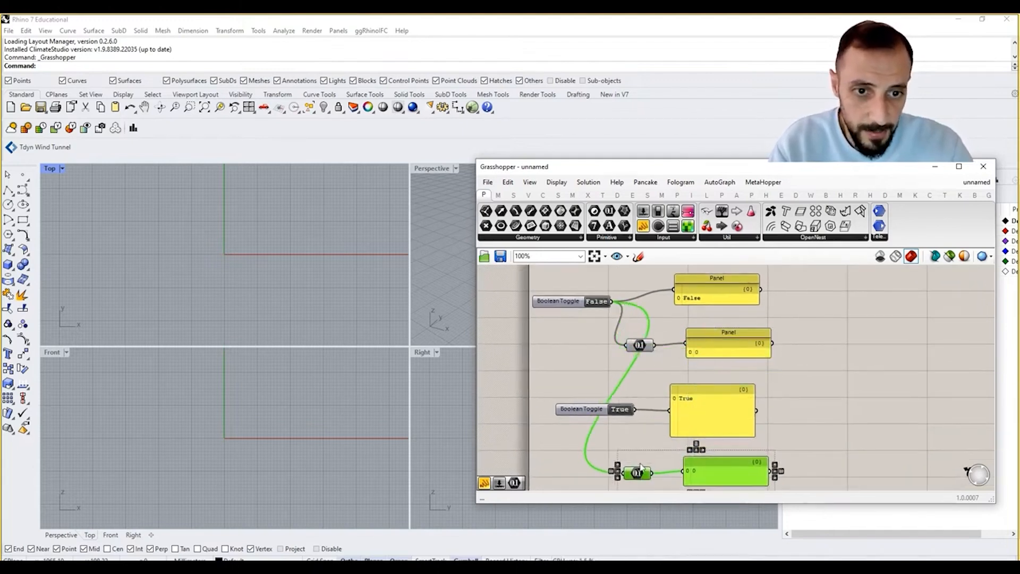
{"action": "left_click", "coordinate": [649, 431]}
{"action": "left_click_drag", "start_coordinate": [634, 410], "coordinate": [623, 472]}
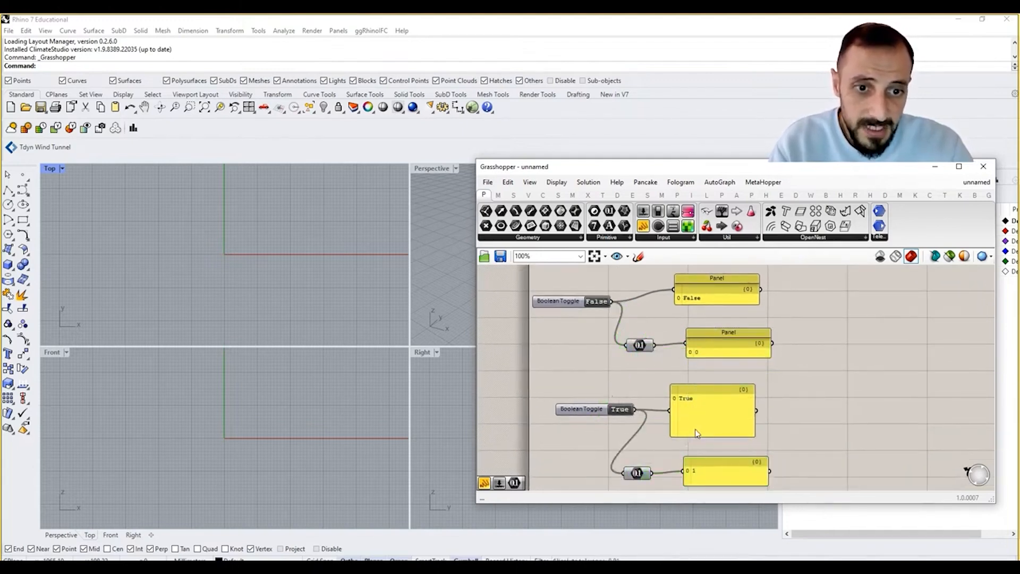
- Tidy the True branch by shortening its two panels and lining up the True panel and Number parameter with their wires
{"action": "left_click_drag", "start_coordinate": [706, 420], "coordinate": [721, 421]}
{"action": "right_click_drag", "start_coordinate": [722, 423], "coordinate": [716, 426]}
{"action": "left_click_drag", "start_coordinate": [713, 433], "coordinate": [712, 418]}
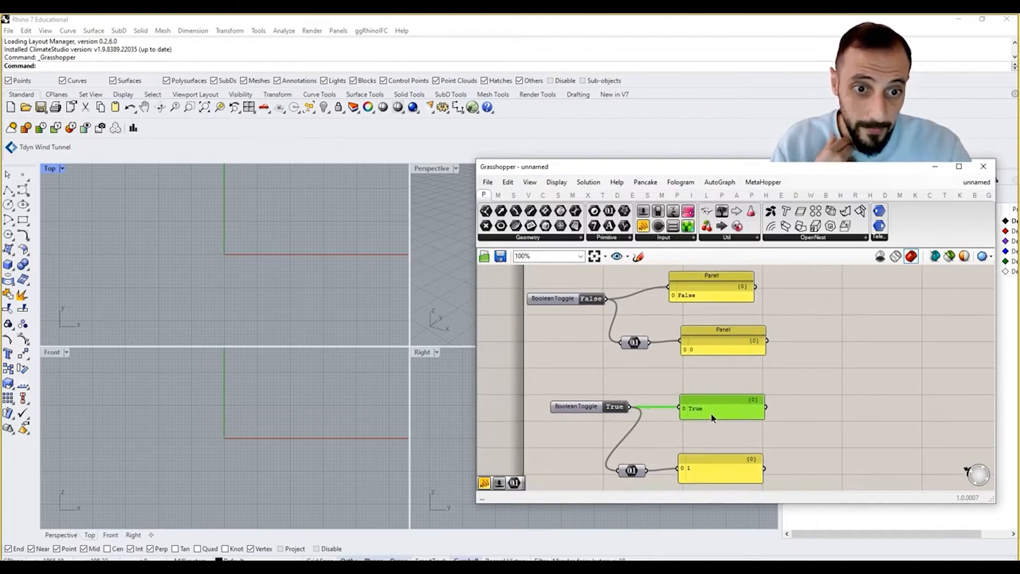
{"action": "left_click_drag", "start_coordinate": [710, 483], "coordinate": [708, 475]}
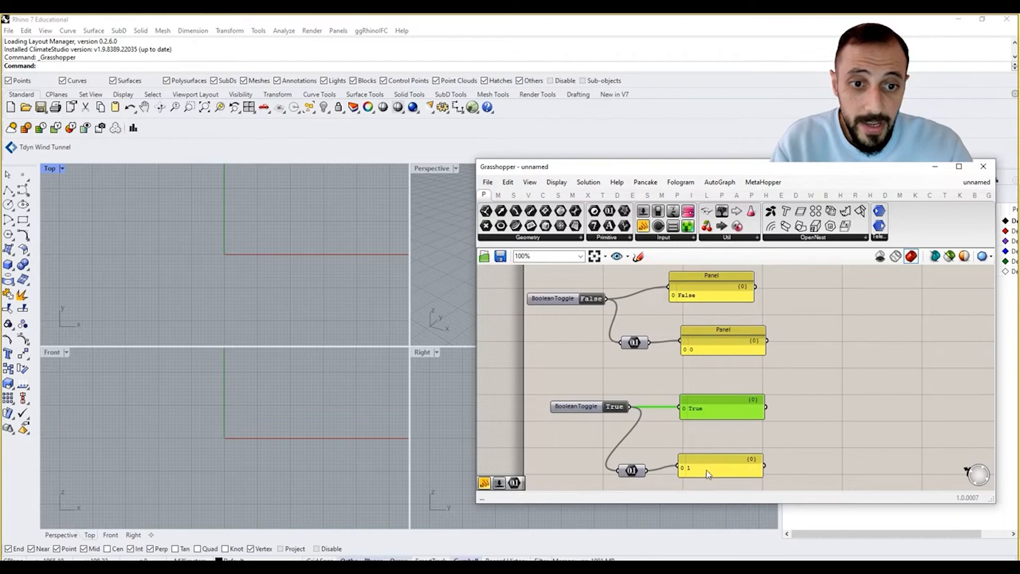
{"action": "right_click_drag", "start_coordinate": [748, 445], "coordinate": [720, 432]}
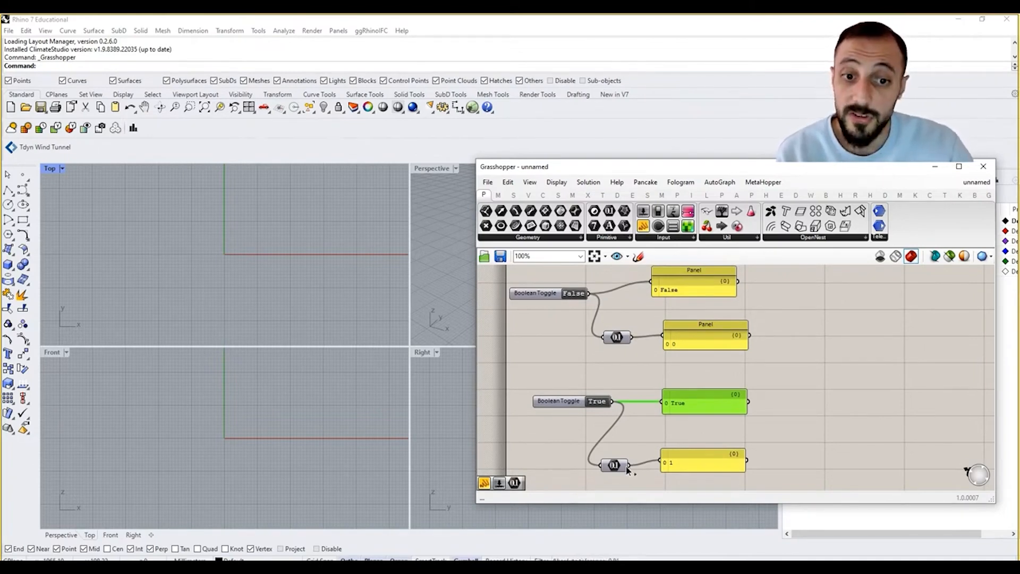
{"action": "left_click_drag", "start_coordinate": [618, 469], "coordinate": [621, 464]}
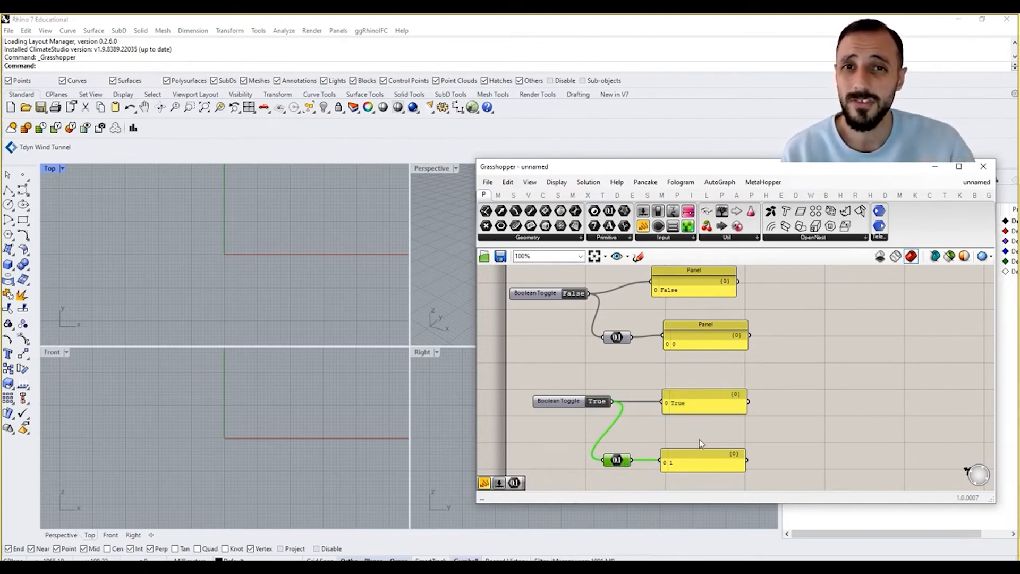
{"action": "right_click_drag", "start_coordinate": [699, 439], "coordinate": [681, 441]}
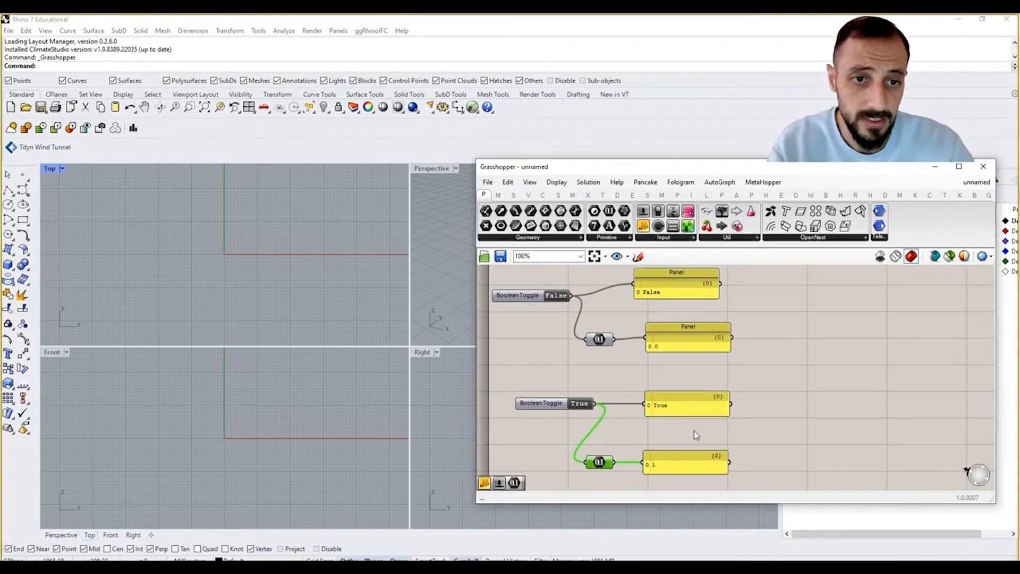
- Group both Boolean Toggle branches together with their Number parameters and panels
{"action": "scroll", "coordinate": [781, 338], "scroll_direction": "down", "scroll_amount": 4}
{"action": "left_click_drag", "start_coordinate": [785, 280], "coordinate": [593, 445]}
{"action": "right_click", "coordinate": [604, 390]}
{"action": "left_click", "coordinate": [625, 465]}
{"action": "left_click", "coordinate": [822, 372]}
{"action": "right_click_drag", "start_coordinate": [822, 371], "coordinate": [780, 345]}
{"action": "scroll", "coordinate": [727, 335], "scroll_direction": "up", "scroll_amount": 3}
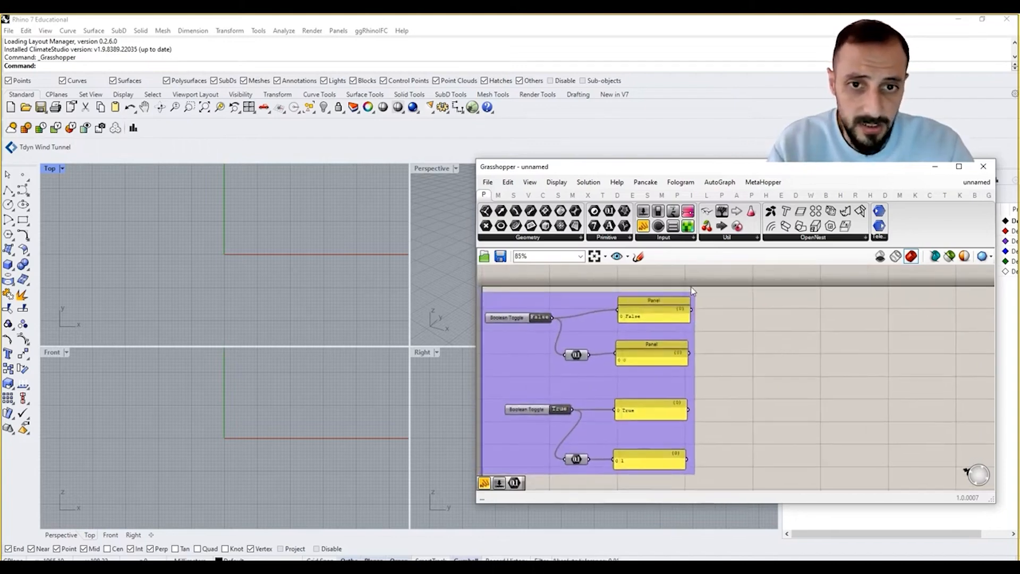
- Add a Number Slider at 0 beside the group and wire it into a new Panel
{"action": "double_click", "coordinate": [746, 320]}
{"action": "type", "text": "0"}
{"action": "key", "text": "Return"}
{"action": "left_click_drag", "start_coordinate": [745, 319], "coordinate": [795, 326]}
{"action": "double_click", "coordinate": [879, 322]}
{"action": "type", "text": "panel"}
{"action": "left_click", "coordinate": [847, 307]}
{"action": "left_click_drag", "start_coordinate": [811, 322], "coordinate": [843, 320]}
{"action": "mouse_move", "coordinate": [863, 326]}
{"action": "left_mouse_down"}
{"action": "mouse_move", "coordinate": [872, 330]}
{"action": "mouse_move", "coordinate": [872, 313]}
{"action": "mouse_move", "coordinate": [872, 324]}
{"action": "left_mouse_up"}
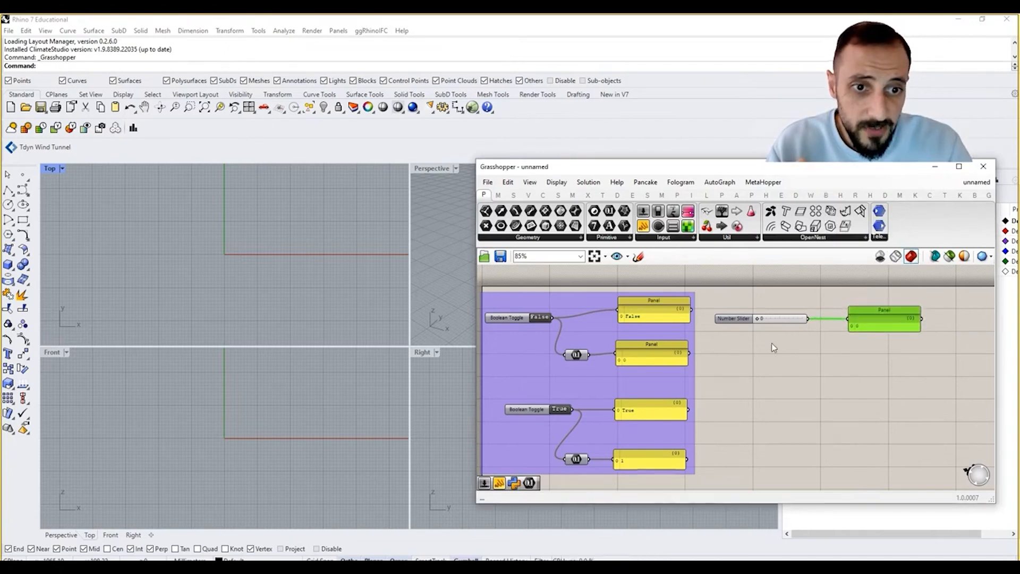
- Add a Boolean parameter below the slider, feed it from the slider, and attach a copy of the panel to its output
{"action": "left_click", "coordinate": [574, 239]}
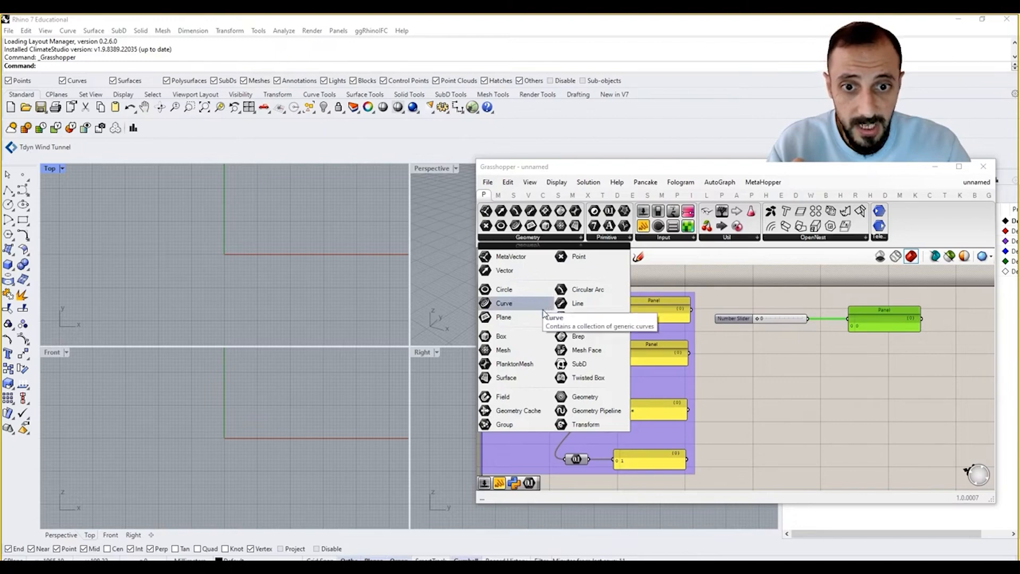
{"action": "left_click", "coordinate": [608, 238]}
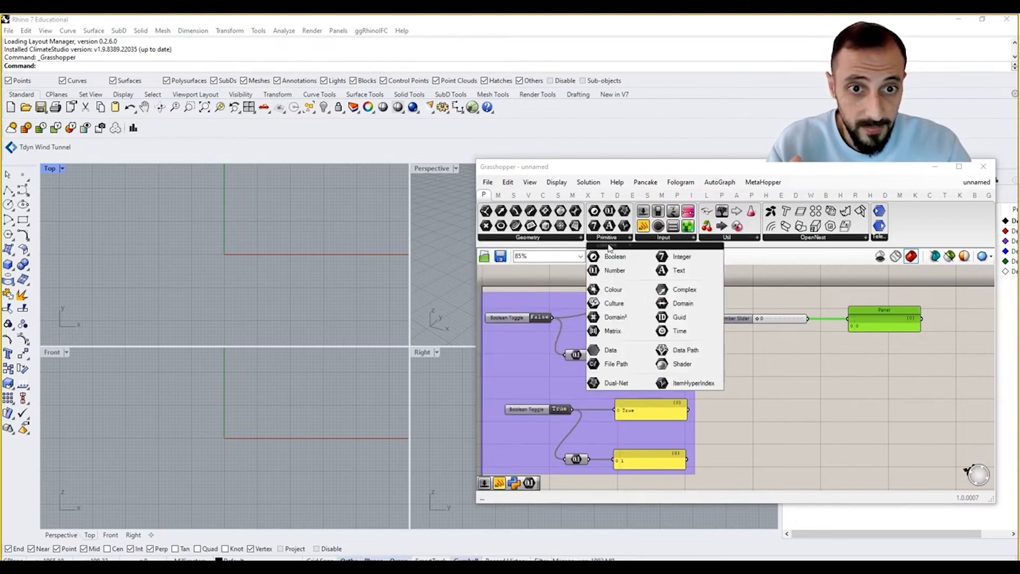
{"action": "left_click_drag", "start_coordinate": [612, 258], "coordinate": [811, 355]}
{"action": "left_click_drag", "start_coordinate": [808, 319], "coordinate": [805, 363]}
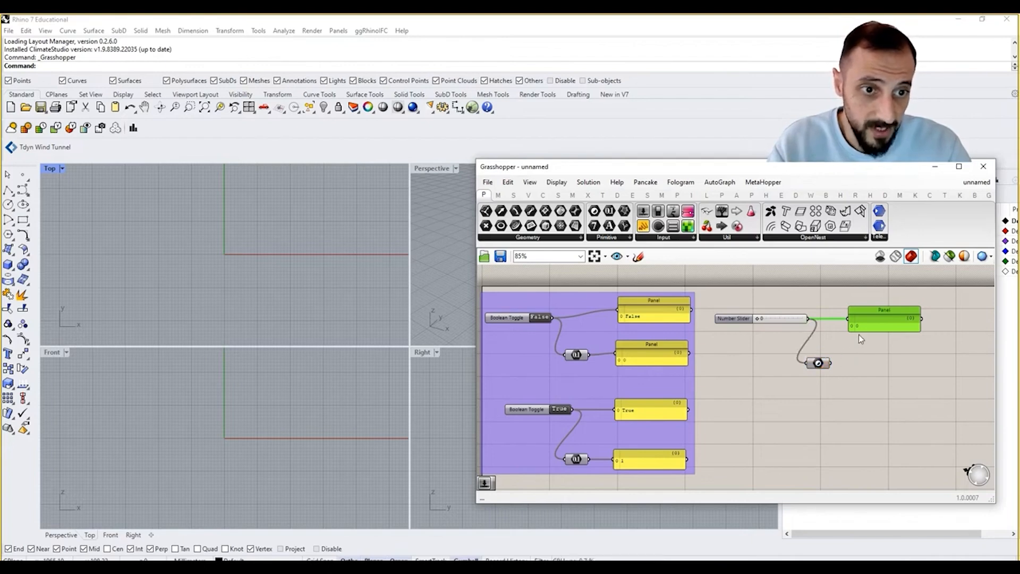
{"action": "left_click_drag", "start_coordinate": [864, 330], "coordinate": [853, 360], "text": "alt"}
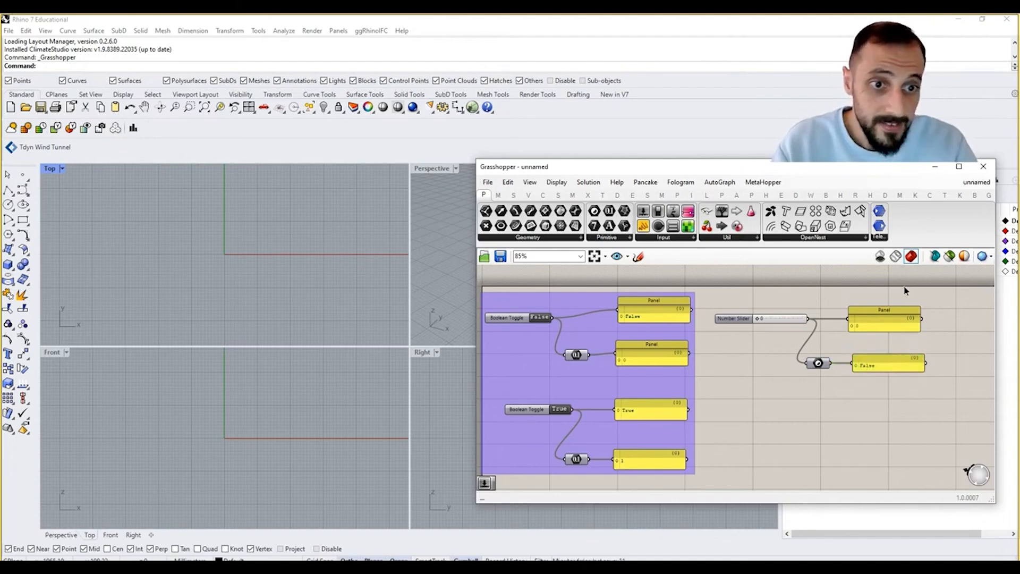
- Duplicate the slider-to-Boolean branch with its panels below the original and raise the copied slider to 72
{"action": "left_click_drag", "start_coordinate": [906, 292], "coordinate": [757, 379]}
{"action": "left_click_drag", "start_coordinate": [773, 320], "coordinate": [776, 418], "text": "alt"}
{"action": "left_click", "coordinate": [778, 389]}
{"action": "right_click_drag", "start_coordinate": [786, 389], "coordinate": [749, 346]}
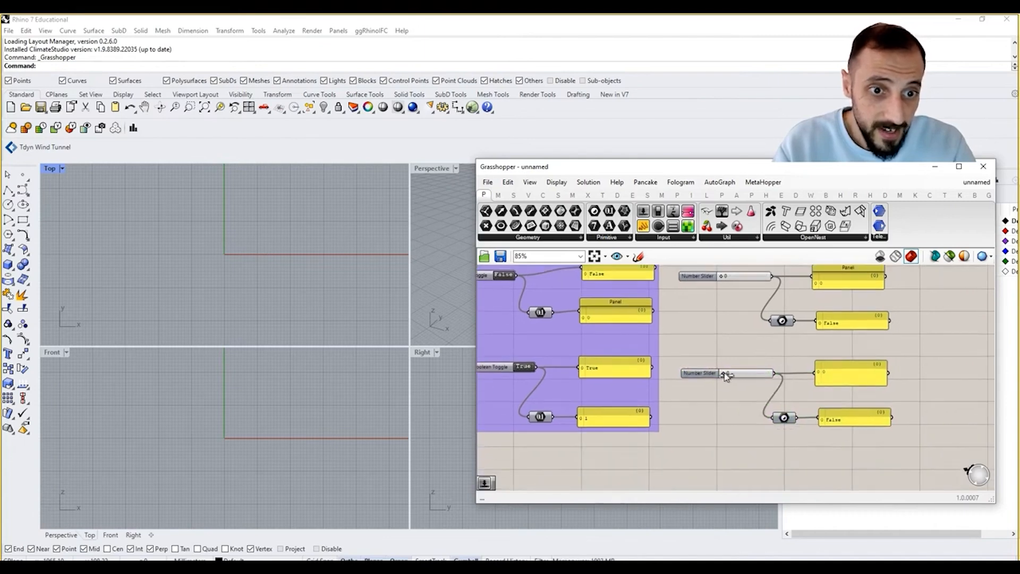
{"action": "left_click_drag", "start_coordinate": [726, 376], "coordinate": [749, 383]}
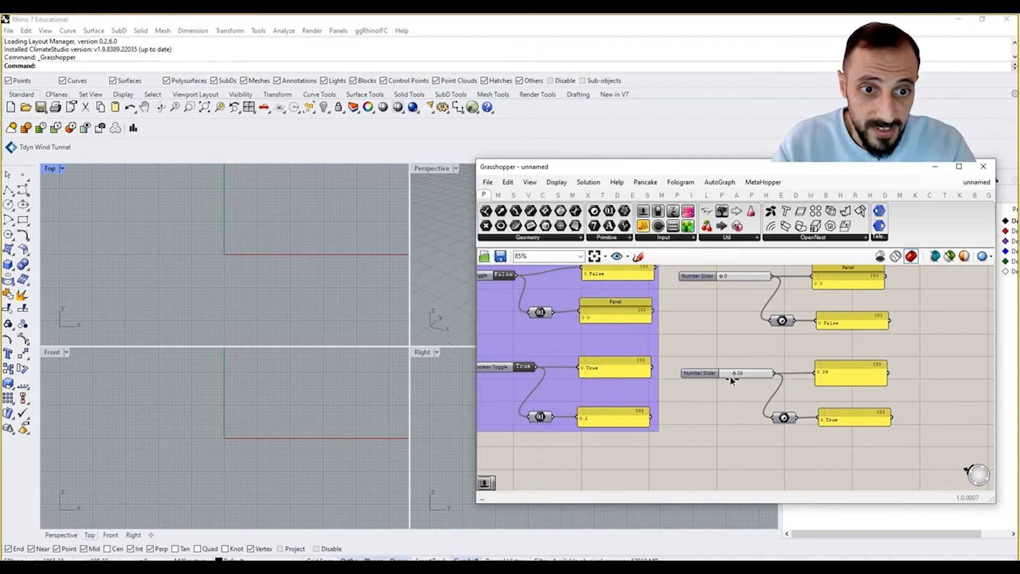
{"action": "left_click_drag", "start_coordinate": [720, 384], "coordinate": [763, 385]}
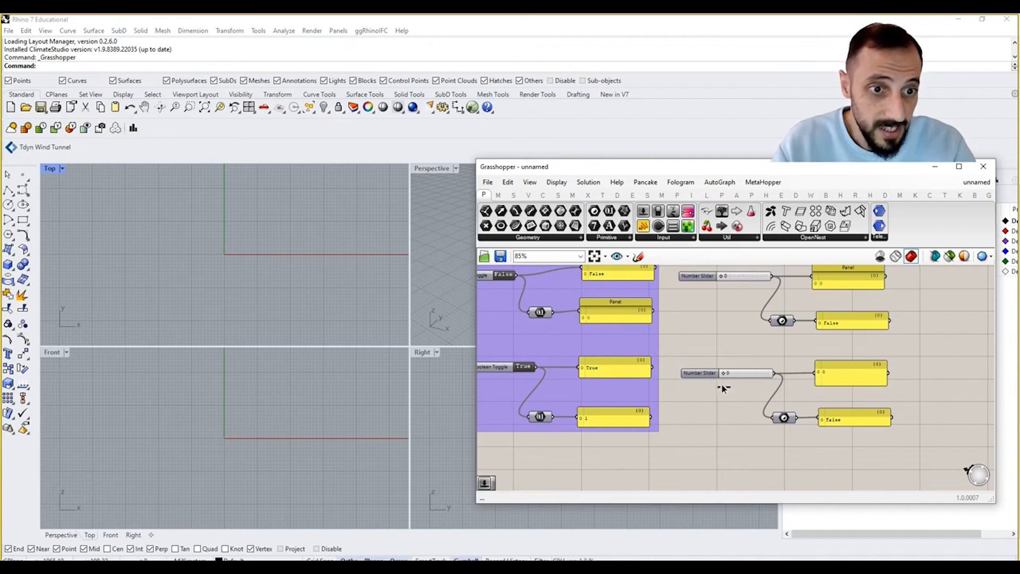
- Set the copied Number Slider's minimum to -5 and lower its value to -5
{"action": "scroll", "coordinate": [753, 389], "scroll_direction": "up", "scroll_amount": 3}
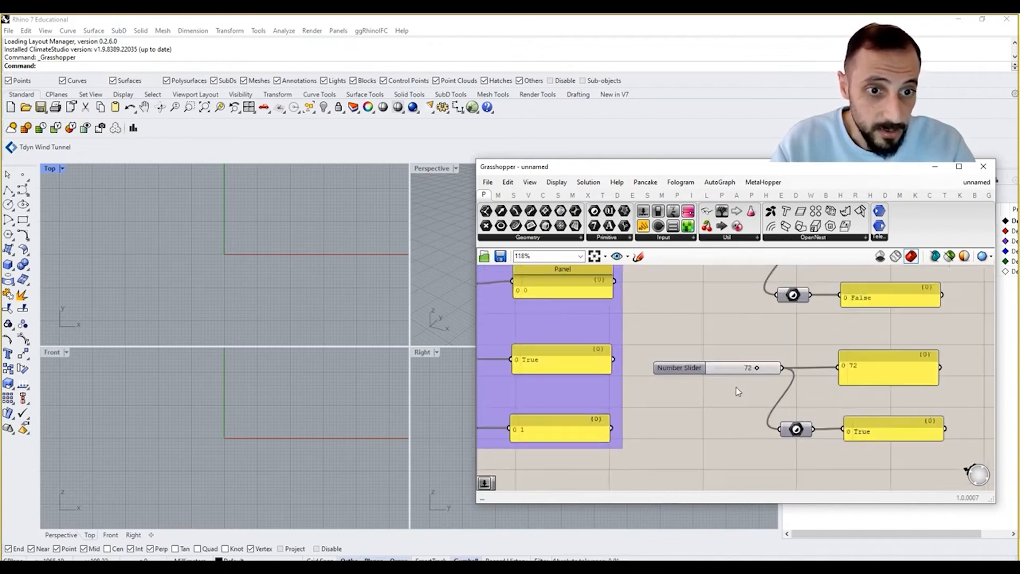
{"action": "right_click", "coordinate": [669, 369]}
{"action": "left_click", "coordinate": [681, 411]}
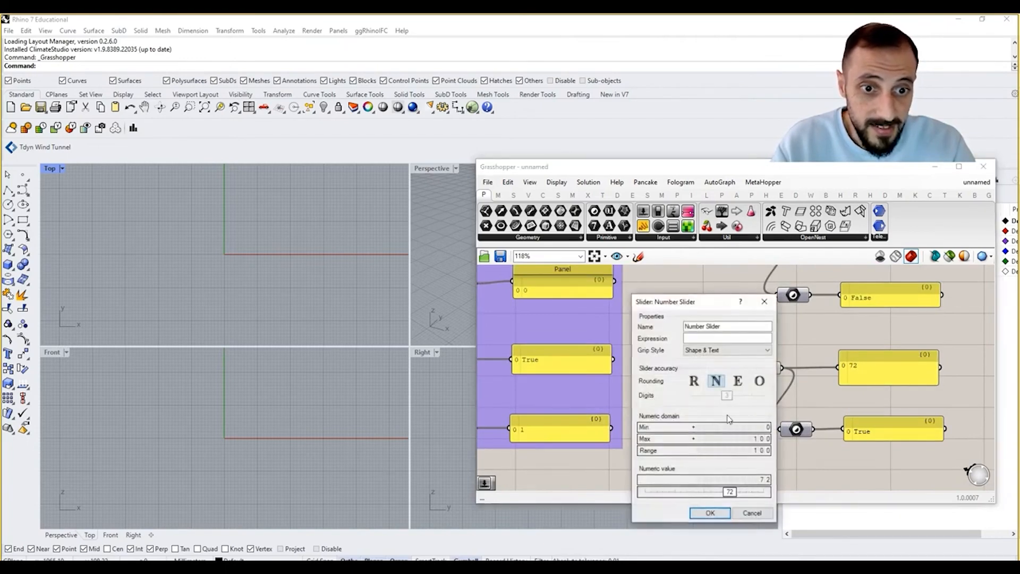
{"action": "double_click", "coordinate": [749, 427]}
{"action": "type", "text": "-5"}
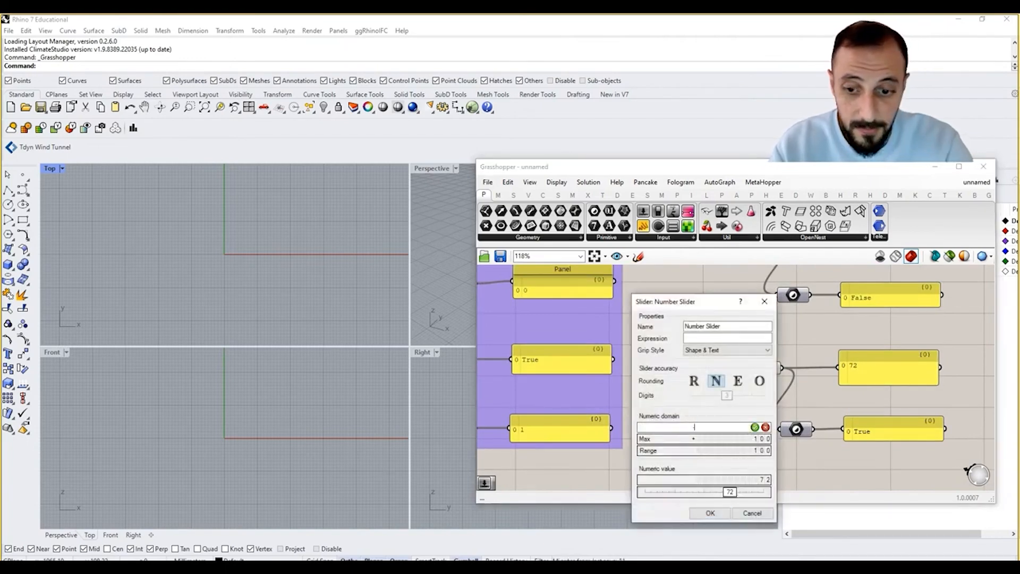
{"action": "key", "text": "Return"}
{"action": "left_click_drag", "start_coordinate": [755, 371], "coordinate": [690, 373]}
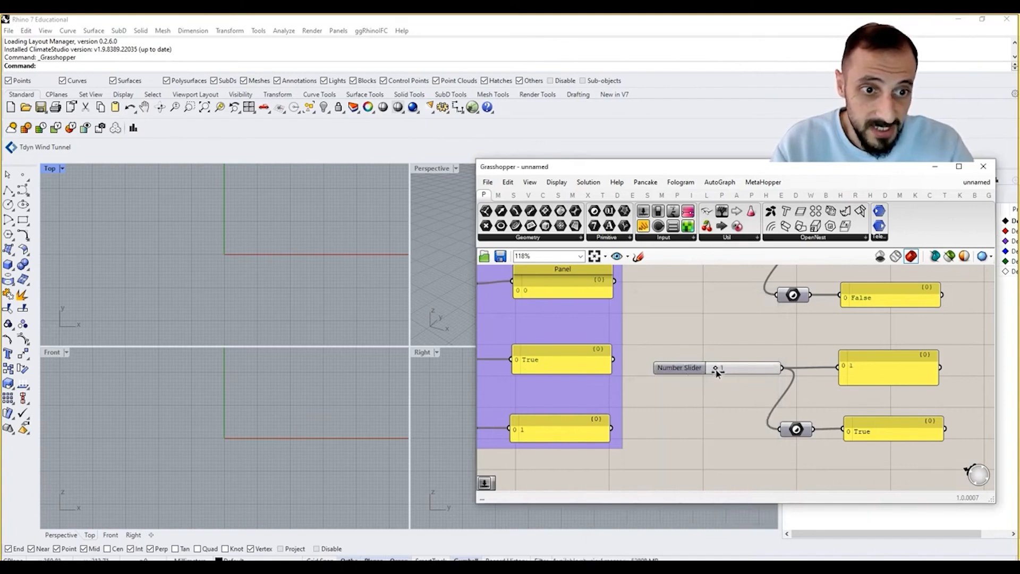
{"action": "scroll", "coordinate": [710, 394], "scroll_direction": "down", "scroll_amount": 3}
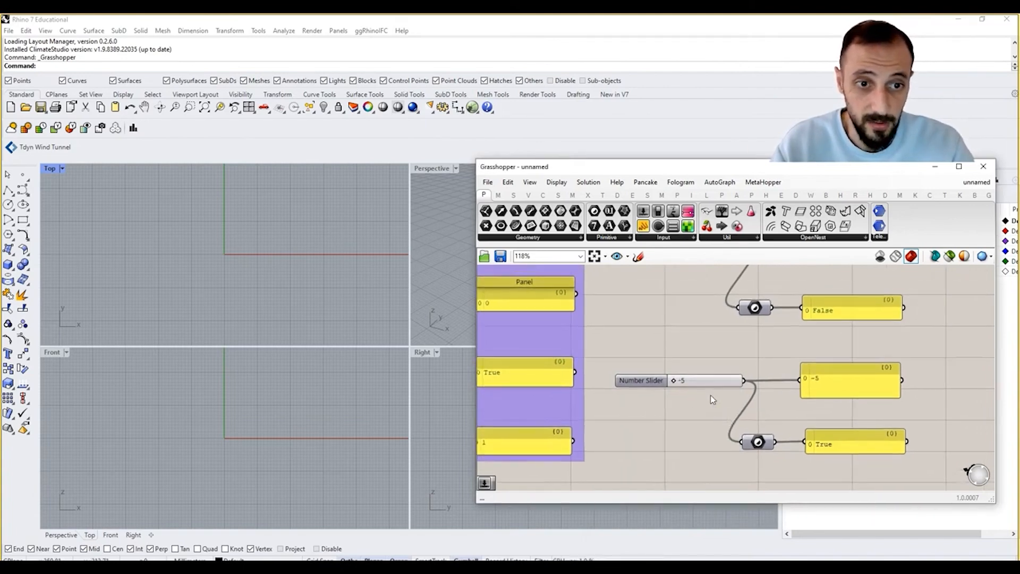
- Group both Number Slider branches together with their Boolean parameters and panels
{"action": "left_click_drag", "start_coordinate": [875, 282], "coordinate": [640, 473]}
{"action": "right_click", "coordinate": [651, 455]}
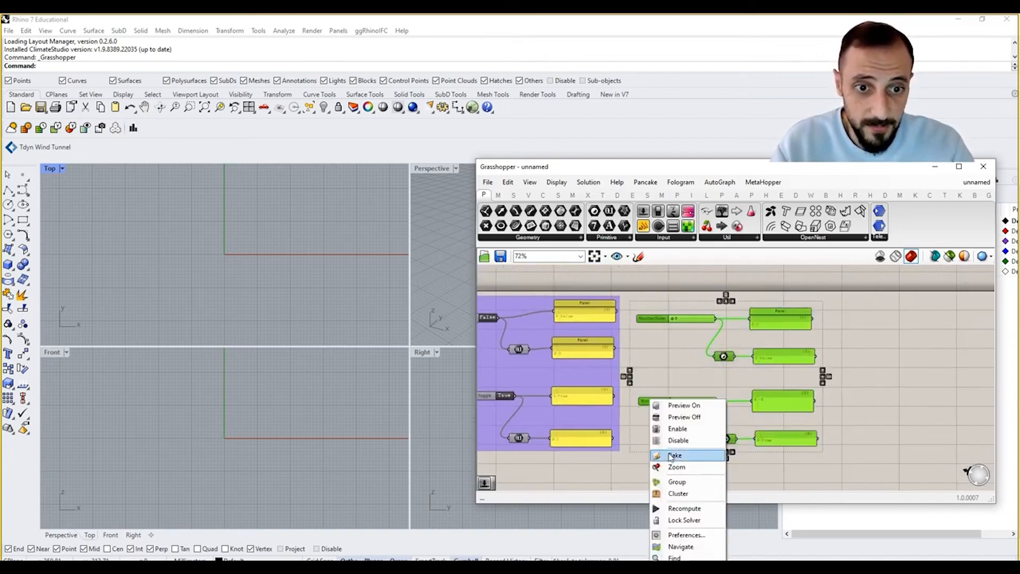
{"action": "left_click", "coordinate": [678, 481]}
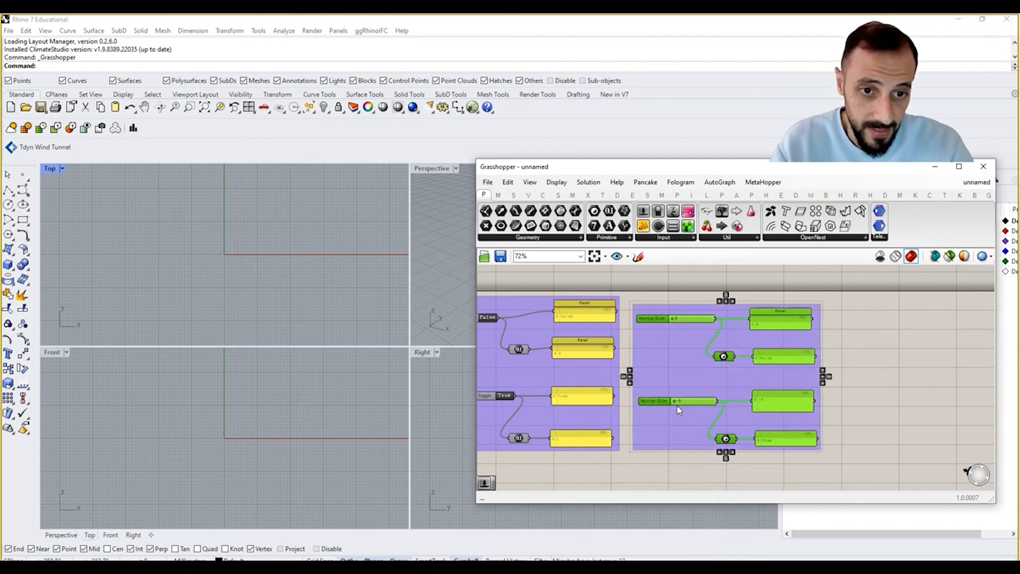
- Change the colour of the Number Slider group to light red
{"action": "left_click", "coordinate": [674, 453]}
{"action": "right_click", "coordinate": [681, 426]}
{"action": "mouse_move", "coordinate": [714, 544]}
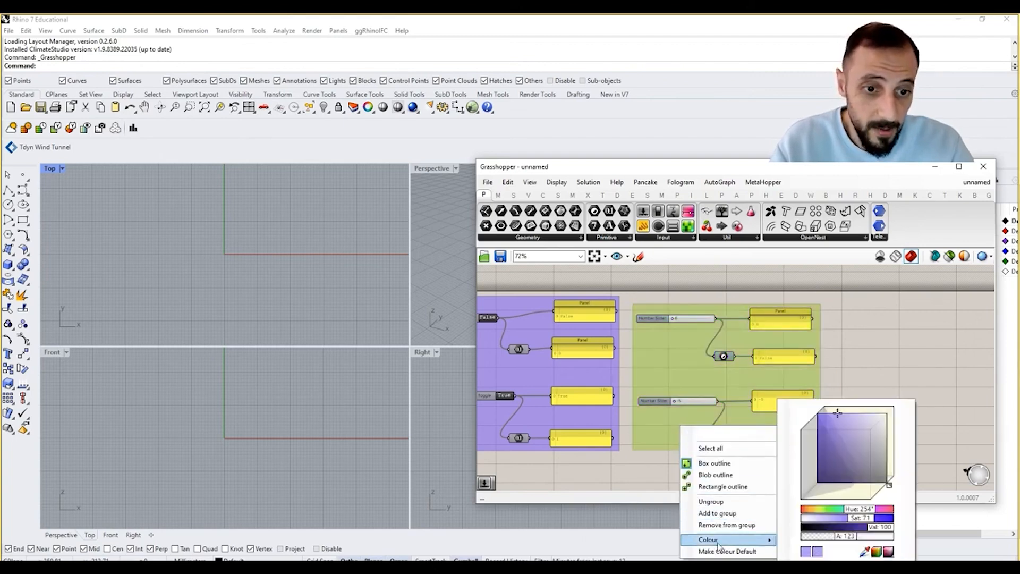
{"action": "left_click_drag", "start_coordinate": [875, 509], "coordinate": [893, 509]}
{"action": "left_click", "coordinate": [722, 486]}
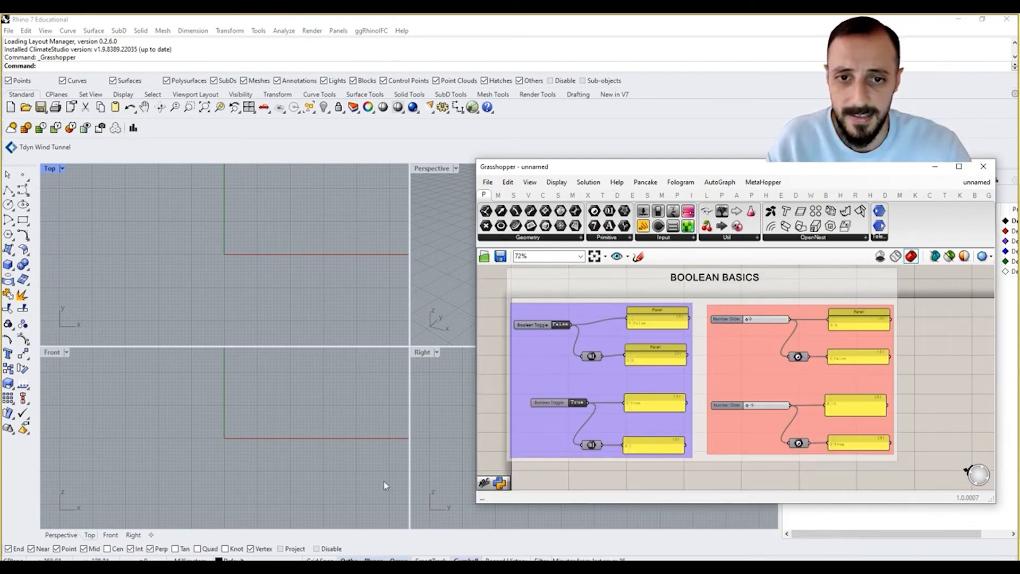
- Reposition the Grasshopper window and add a Dispatch component on the empty canvas beside the BOOLEAN BASICS group
{"action": "scroll", "coordinate": [763, 330], "scroll_direction": "down", "scroll_amount": 2}
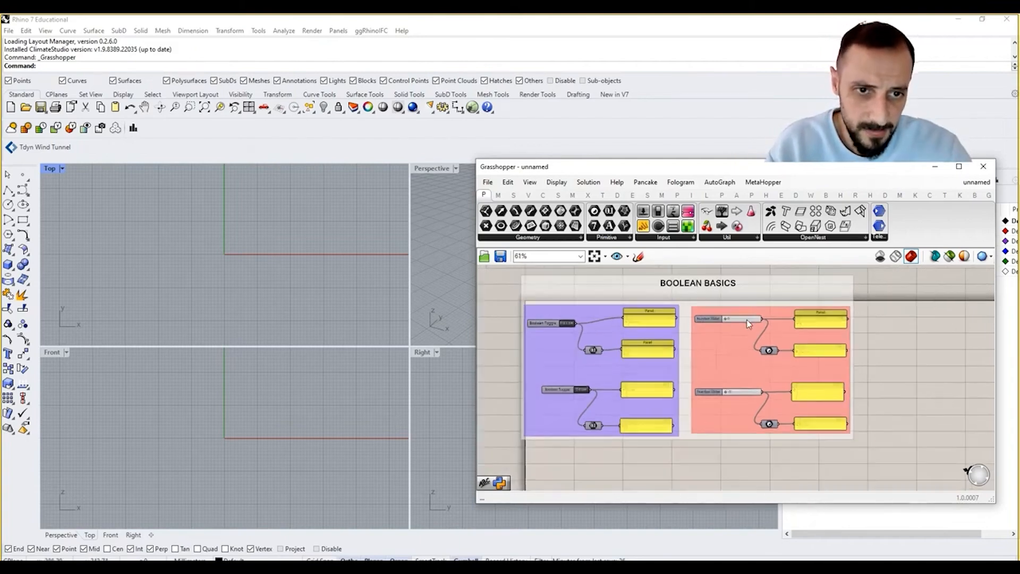
{"action": "left_click_drag", "start_coordinate": [566, 167], "coordinate": [480, 116]}
{"action": "right_click_drag", "start_coordinate": [572, 287], "coordinate": [596, 315]}
{"action": "right_click_drag", "start_coordinate": [792, 295], "coordinate": [769, 288]}
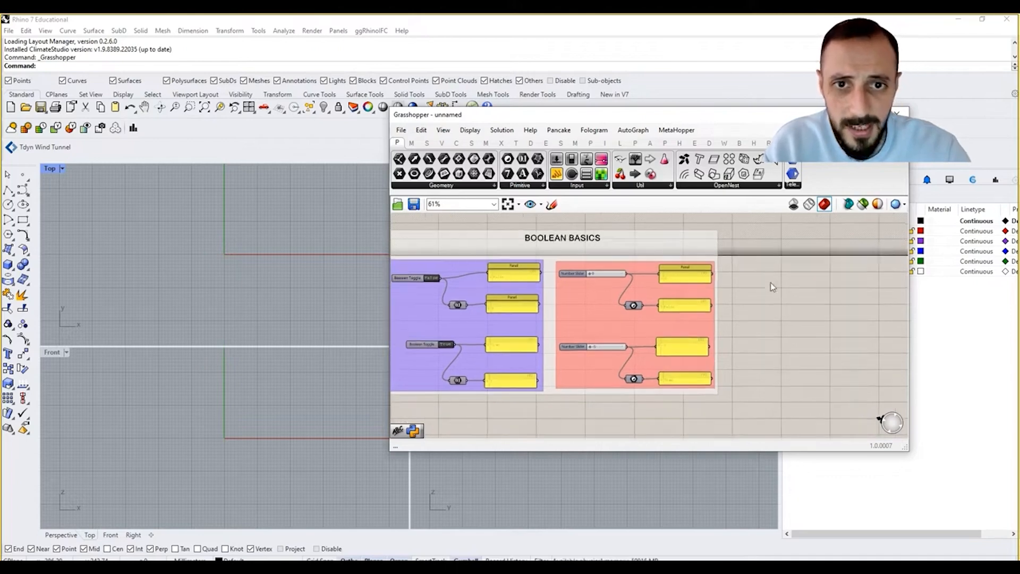
{"action": "left_click", "coordinate": [426, 144]}
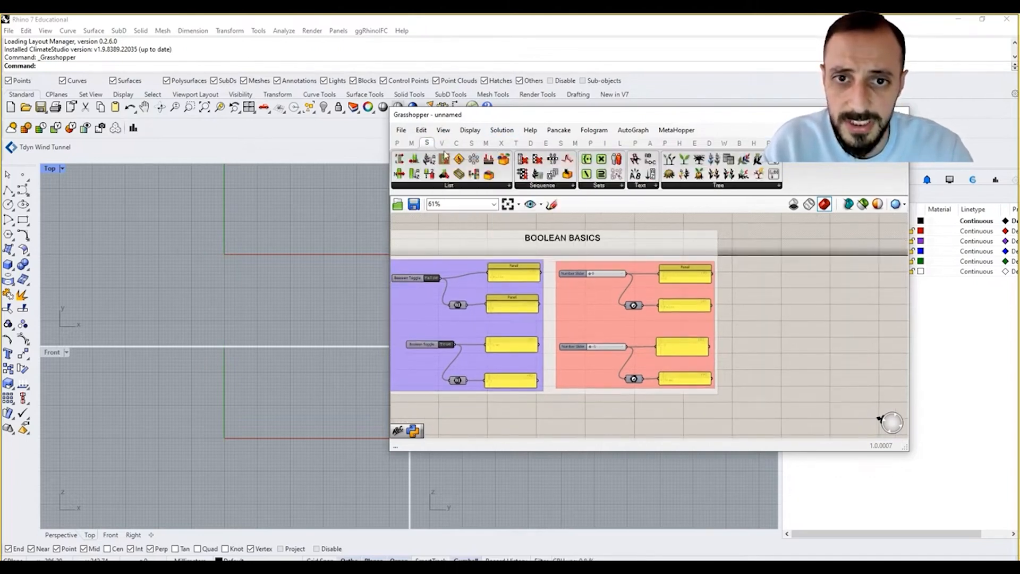
{"action": "left_click", "coordinate": [553, 187]}
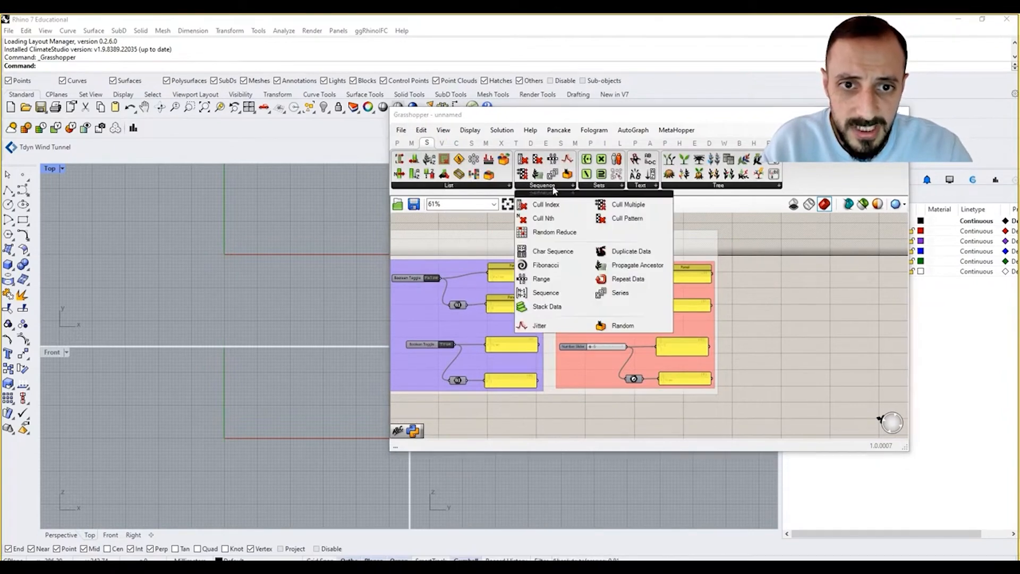
{"action": "left_click", "coordinate": [483, 185]}
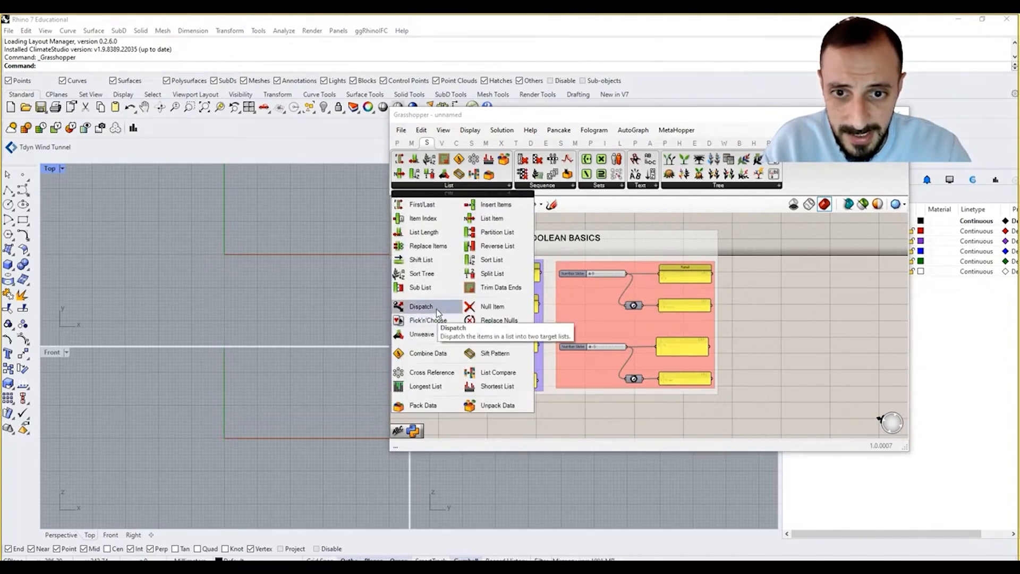
{"action": "left_click_drag", "start_coordinate": [435, 308], "coordinate": [796, 280]}
- Add a Cull Pattern component and place it below the Dispatch component
{"action": "left_click", "coordinate": [445, 187]}
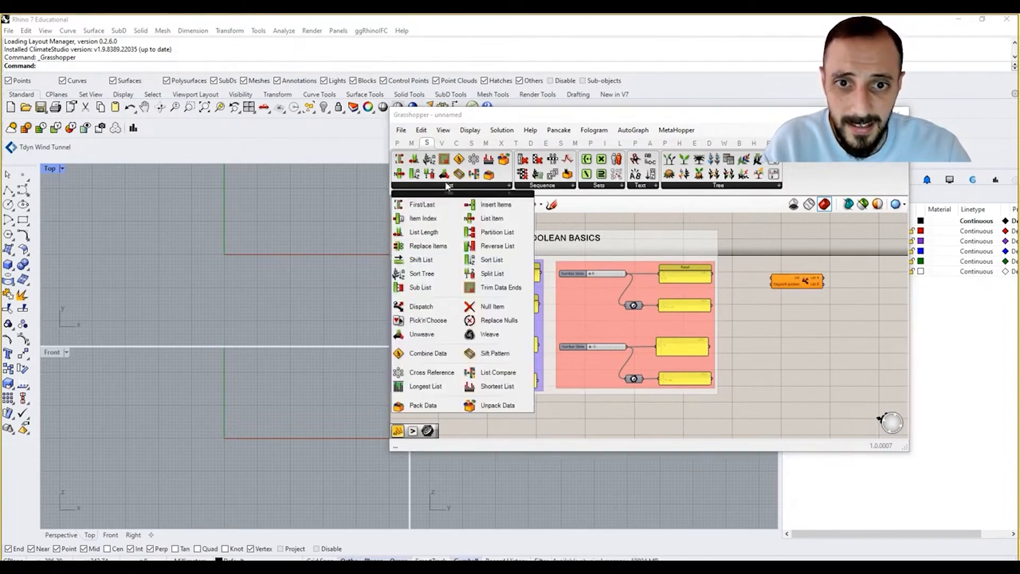
{"action": "double_click", "coordinate": [750, 340]}
{"action": "type", "text": "cull"}
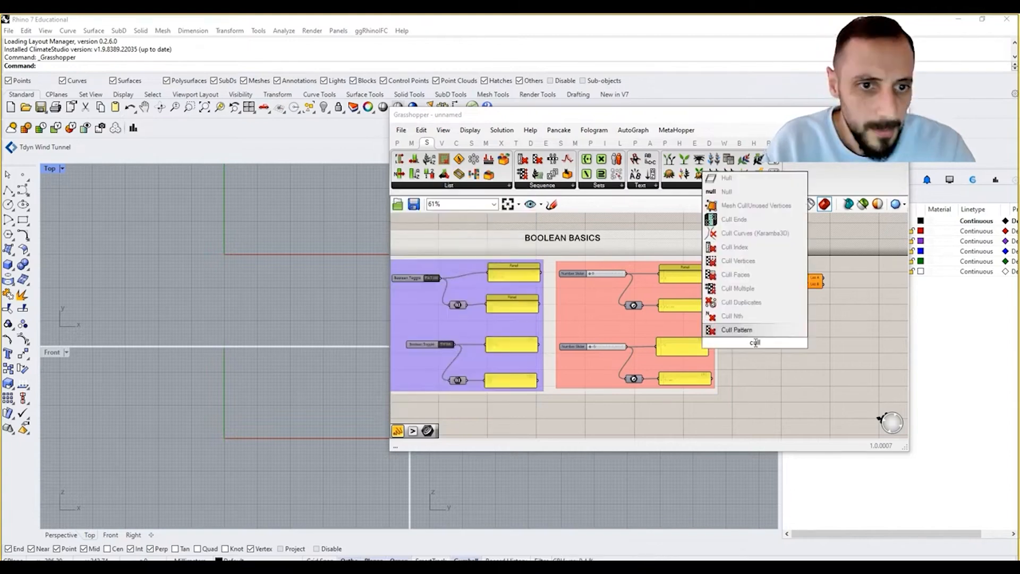
{"action": "key", "text": "Return"}
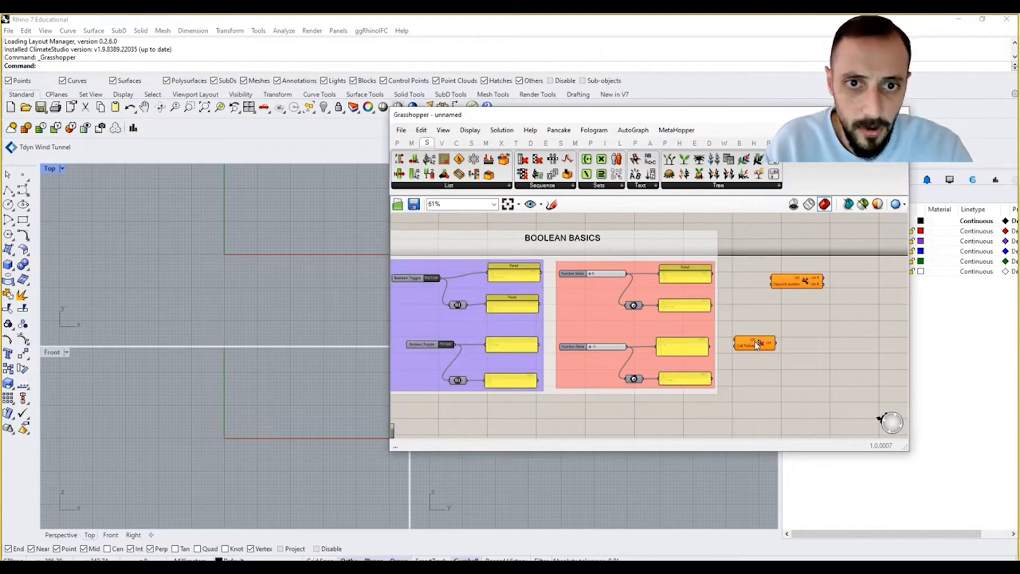
{"action": "left_click", "coordinate": [538, 186]}
{"action": "left_click_drag", "start_coordinate": [728, 352], "coordinate": [791, 337]}
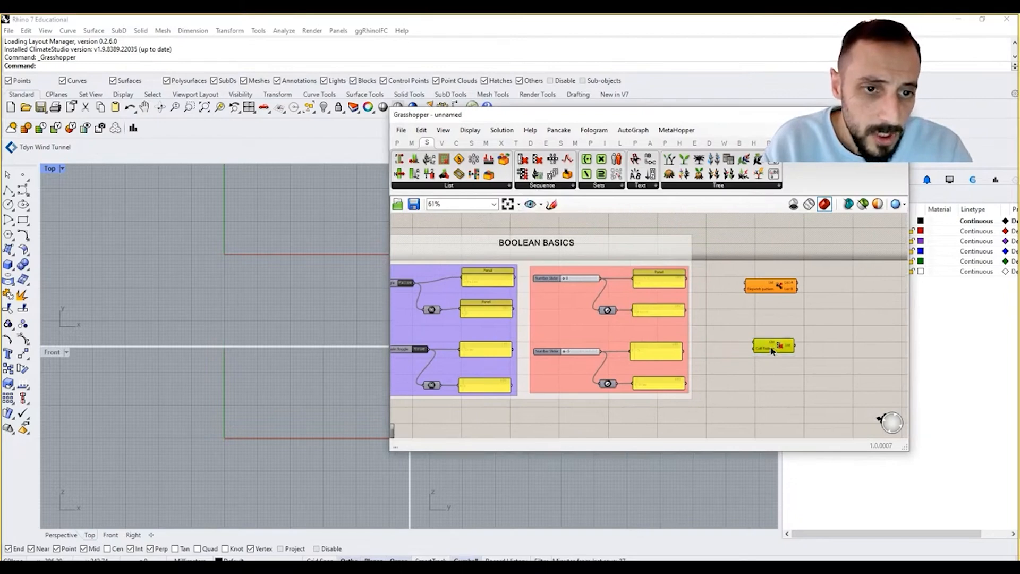
- Move the Dispatch and Cull Pattern components farther from the red group, keeping them one above the other
{"action": "right_click_drag", "start_coordinate": [773, 325], "coordinate": [686, 318]}
{"action": "scroll", "coordinate": [686, 319], "scroll_direction": "up", "scroll_amount": 2}
{"action": "left_click_drag", "start_coordinate": [682, 274], "coordinate": [767, 274]}
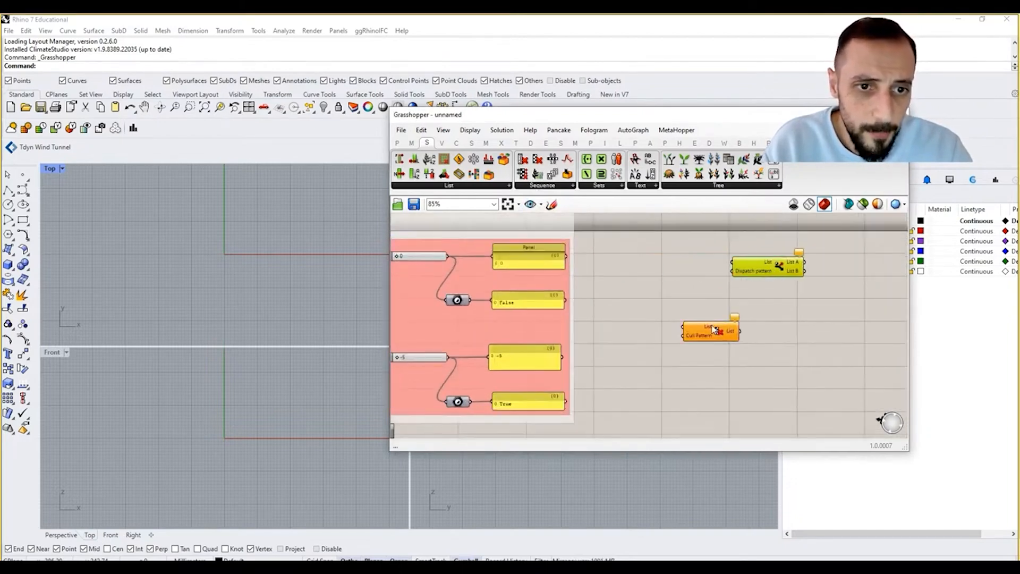
{"action": "left_click_drag", "start_coordinate": [712, 326], "coordinate": [796, 319]}
{"action": "right_click_drag", "start_coordinate": [767, 308], "coordinate": [715, 313]}
{"action": "scroll", "coordinate": [713, 275], "scroll_direction": "up", "scroll_amount": 2}
{"action": "left_click_drag", "start_coordinate": [728, 280], "coordinate": [744, 280]}
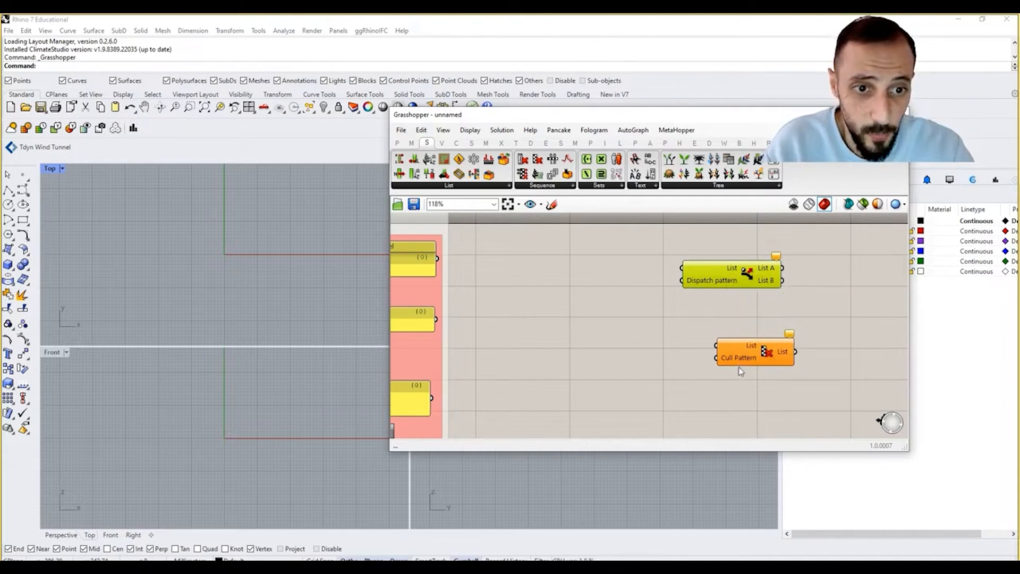
- Move Cull Pattern farther below Dispatch and check the default Boolean patterns of both components' pattern inputs
{"action": "mouse_move", "coordinate": [740, 363]}
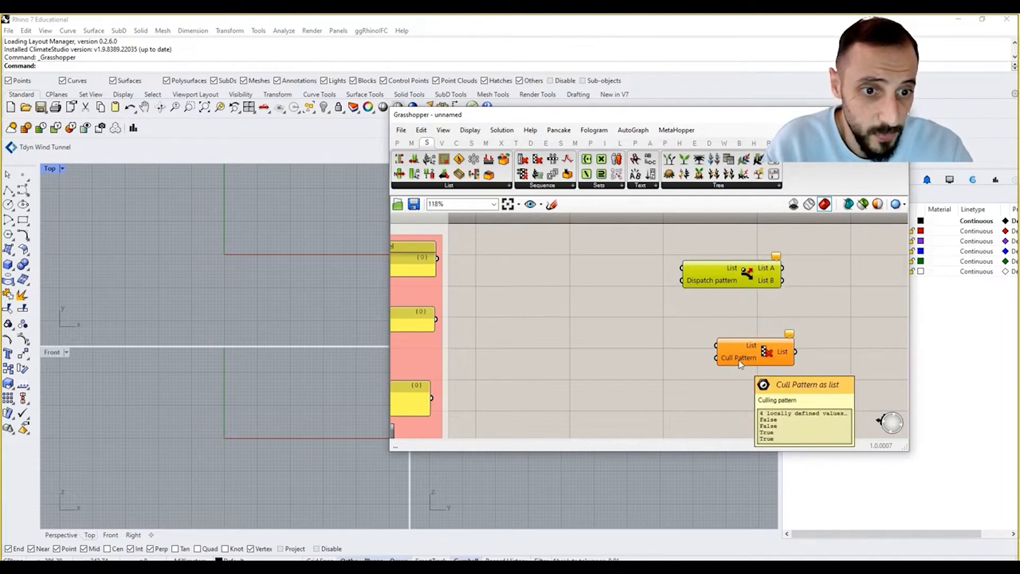
{"action": "left_click_drag", "start_coordinate": [746, 350], "coordinate": [735, 393]}
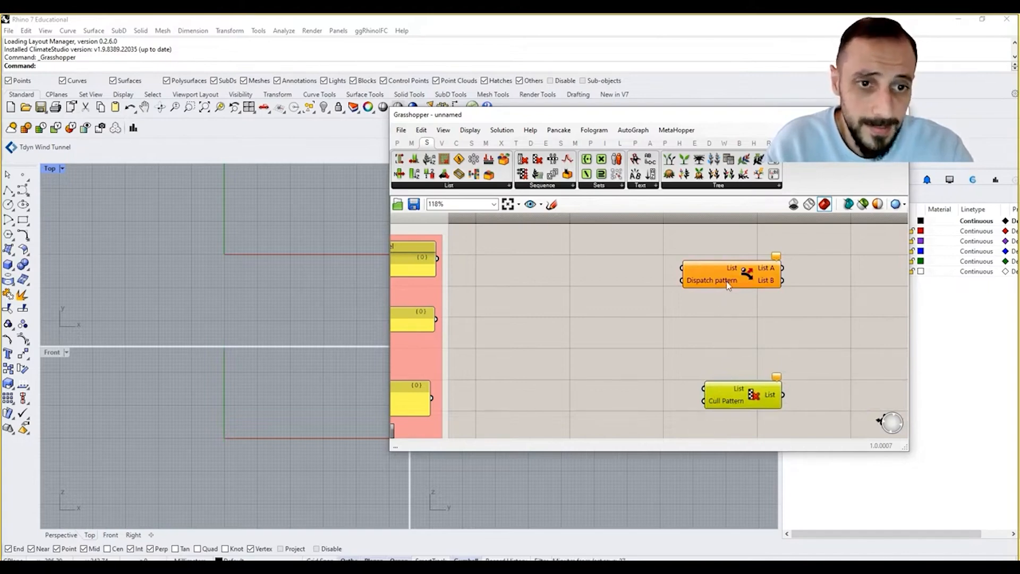
{"action": "mouse_move", "coordinate": [735, 284]}
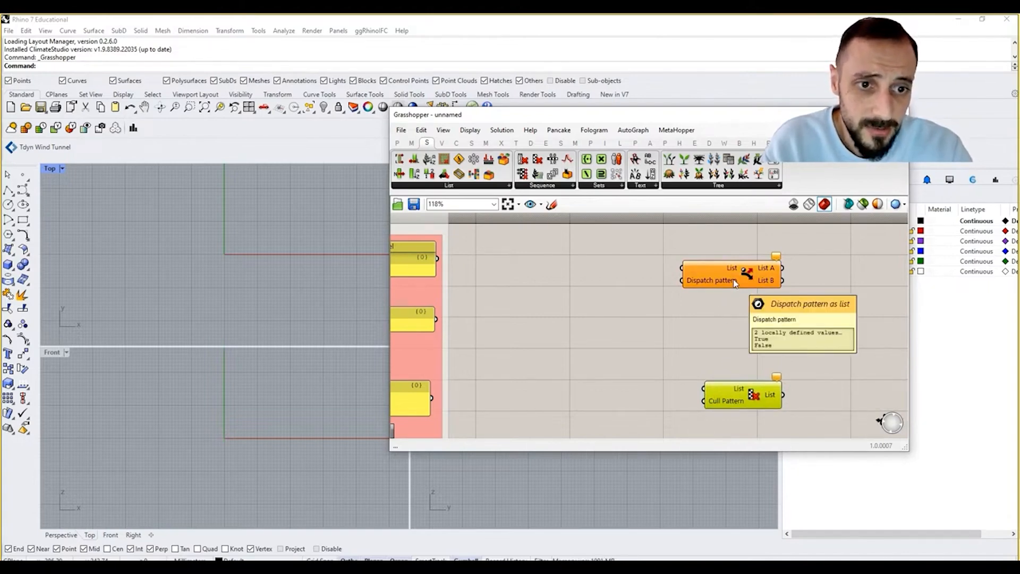
{"action": "mouse_move", "coordinate": [764, 274]}
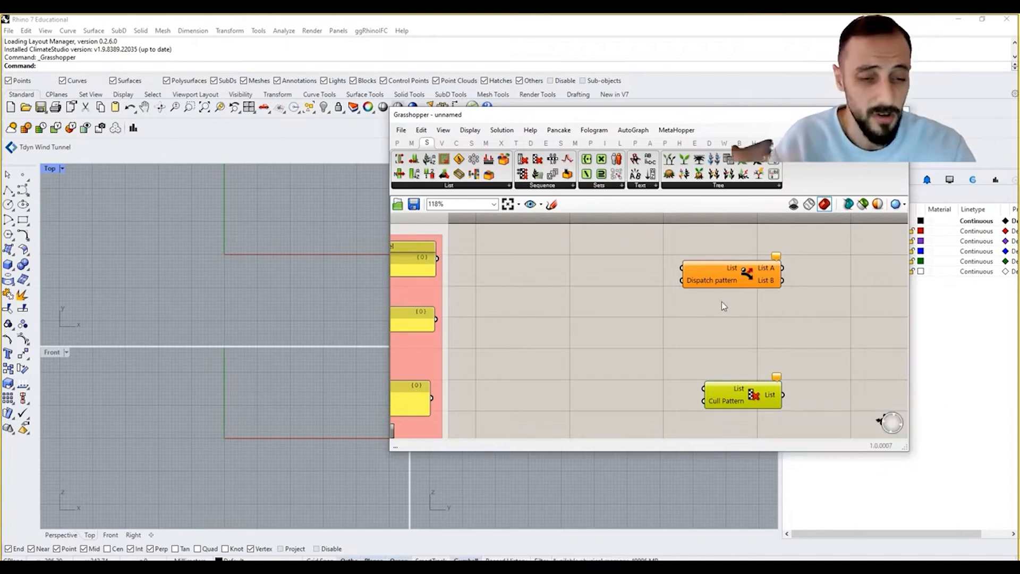
- Shift Dispatch aside and place a Random component between the red group and Dispatch
{"action": "scroll", "coordinate": [712, 320], "scroll_direction": "down", "scroll_amount": 5}
{"action": "scroll", "coordinate": [709, 375], "scroll_direction": "up", "scroll_amount": 2}
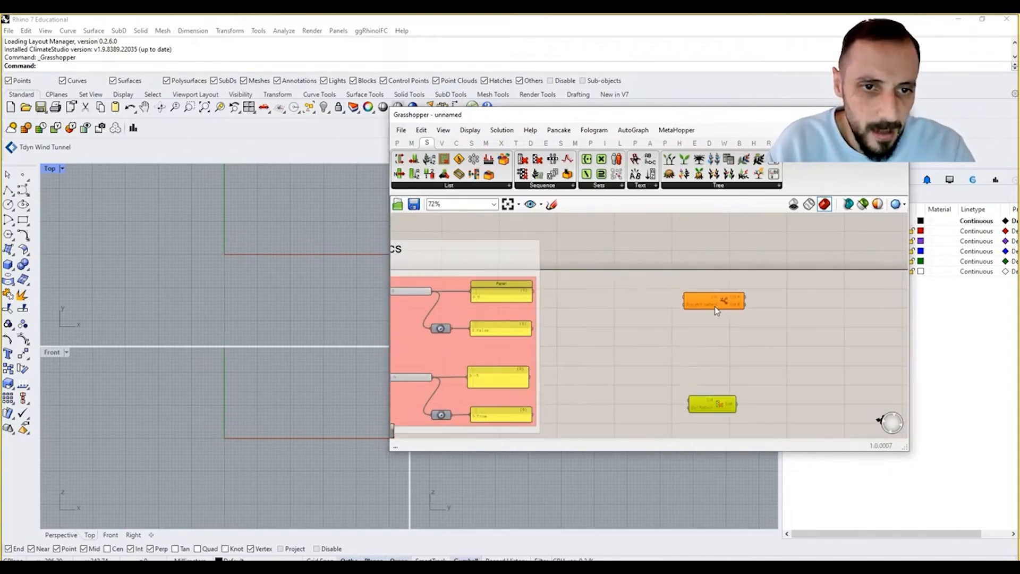
{"action": "left_click_drag", "start_coordinate": [652, 301], "coordinate": [733, 302]}
{"action": "double_click", "coordinate": [648, 301]}
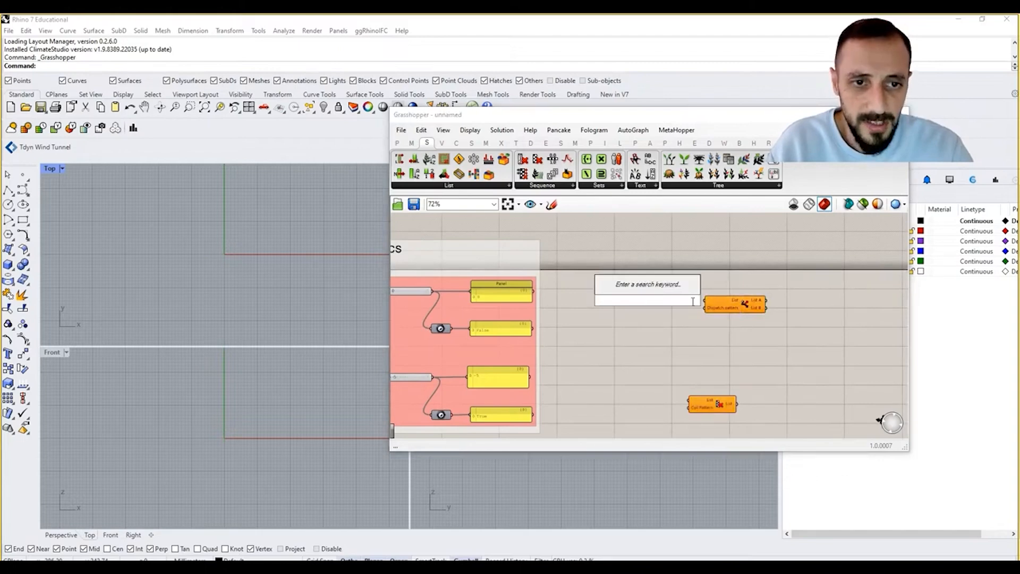
{"action": "left_click", "coordinate": [740, 272]}
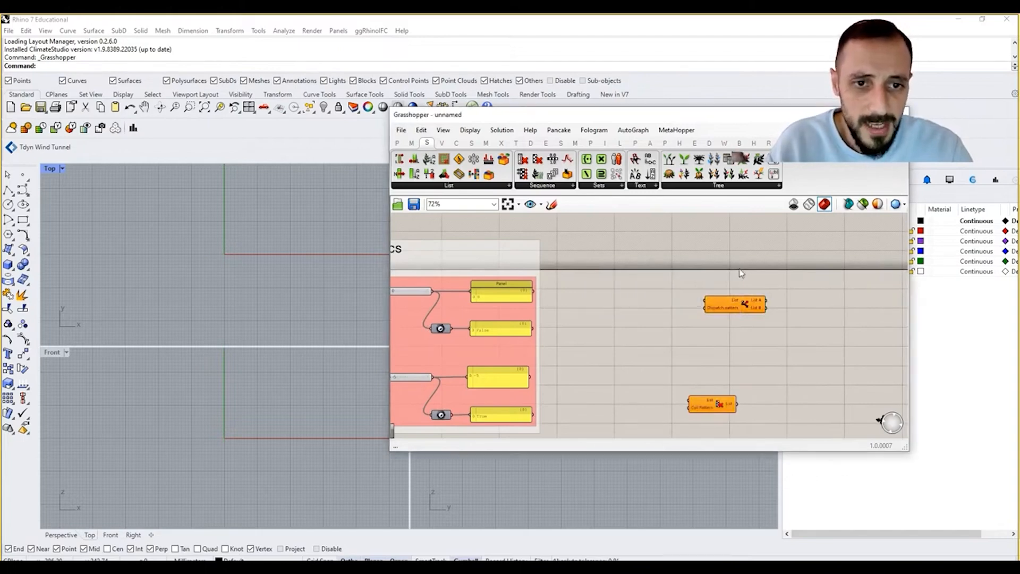
{"action": "left_click", "coordinate": [553, 186]}
{"action": "left_click", "coordinate": [615, 294]}
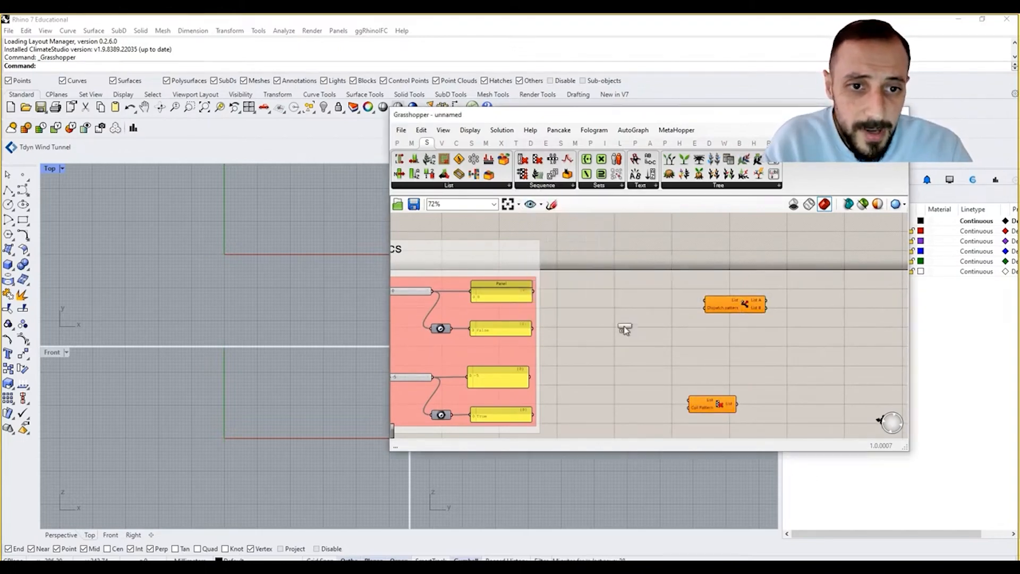
{"action": "left_click", "coordinate": [630, 298]}
{"action": "scroll", "coordinate": [636, 301], "scroll_direction": "up", "scroll_amount": 2}
{"action": "left_click_drag", "start_coordinate": [636, 301], "coordinate": [665, 306]}
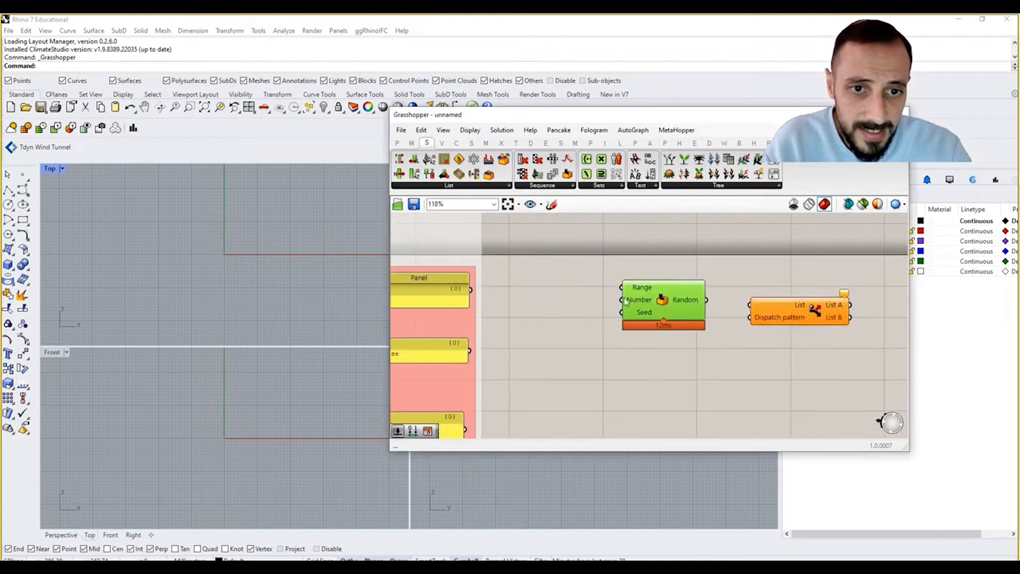
- Add a Construct Domain component in front of Random and arrange it in line with Random and Dispatch
{"action": "double_click", "coordinate": [564, 292]}
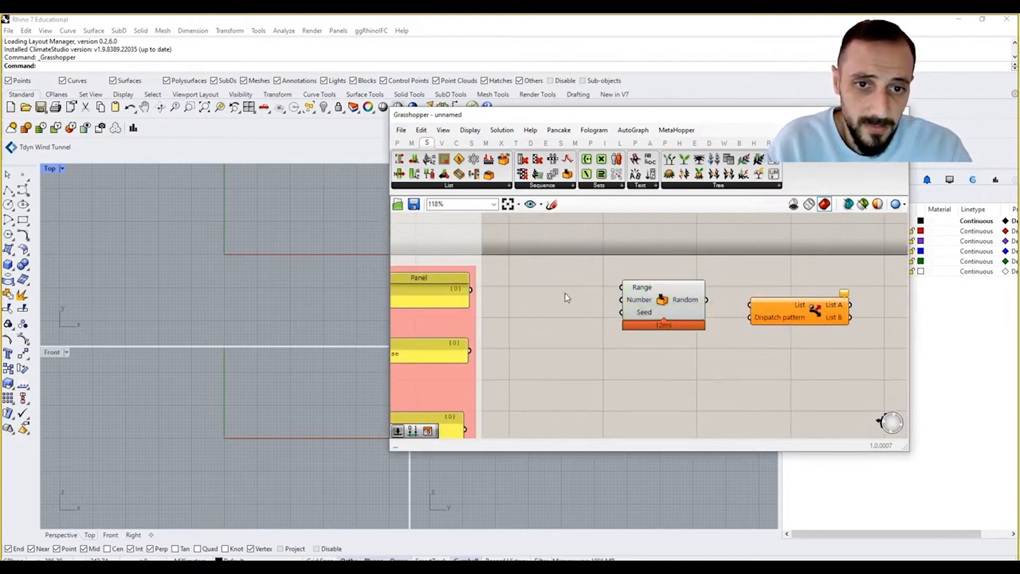
{"action": "left_click", "coordinate": [411, 142]}
{"action": "left_click_drag", "start_coordinate": [399, 158], "coordinate": [550, 290]}
{"action": "left_click_drag", "start_coordinate": [860, 279], "coordinate": [544, 320]}
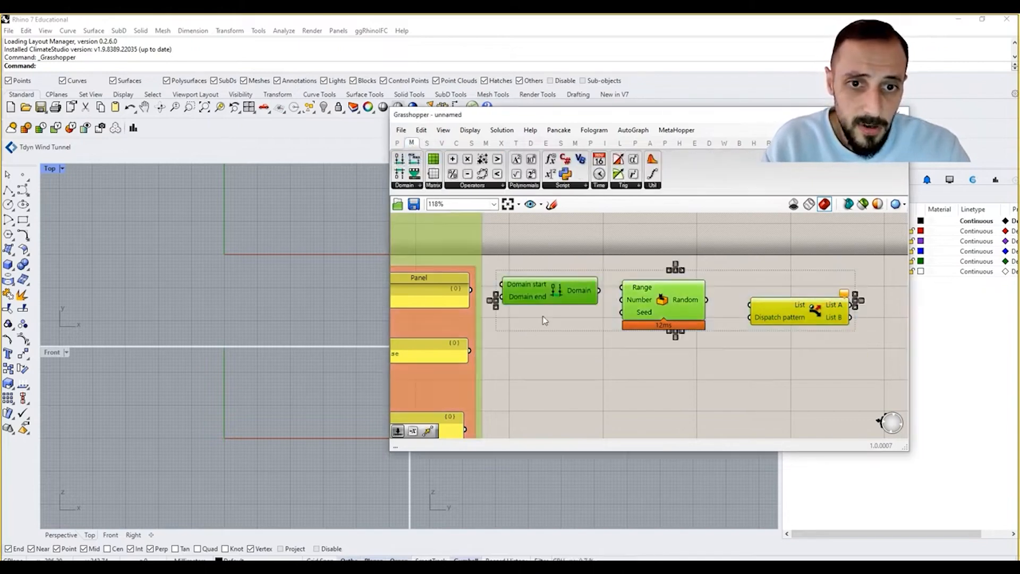
{"action": "left_click_drag", "start_coordinate": [792, 262], "coordinate": [667, 293]}
{"action": "right_click_drag", "start_coordinate": [703, 350], "coordinate": [526, 347]}
{"action": "scroll", "coordinate": [565, 341], "scroll_direction": "down", "scroll_amount": 2}
{"action": "left_click", "coordinate": [551, 336]}
{"action": "left_click_drag", "start_coordinate": [581, 316], "coordinate": [592, 314]}
- Add a Number Slider with value 0 beside the Construct Domain inputs
{"action": "right_click_drag", "start_coordinate": [523, 338], "coordinate": [635, 362]}
{"action": "left_click", "coordinate": [529, 345]}
{"action": "double_click", "coordinate": [528, 345]}
{"action": "type", "text": "0"}
{"action": "key", "text": "Return"}
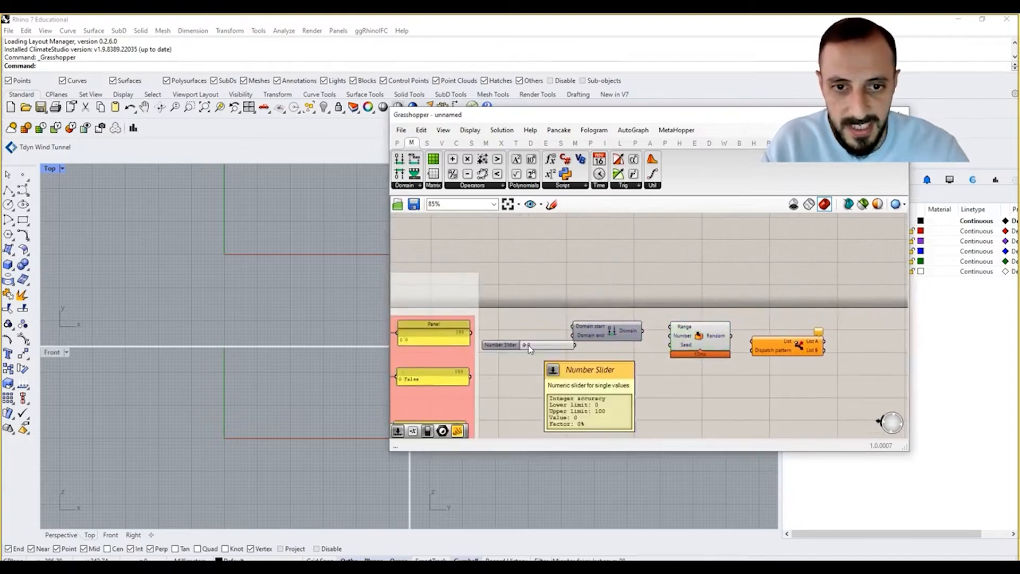
- Connect the 0 slider to Construct Domain's start, a new slider of 10 to its end, and the resulting domain to Random's Range
{"action": "left_click_drag", "start_coordinate": [611, 322], "coordinate": [624, 323]}
{"action": "left_click_drag", "start_coordinate": [838, 310], "coordinate": [653, 381]}
{"action": "left_click_drag", "start_coordinate": [699, 336], "coordinate": [773, 339]}
{"action": "double_click", "coordinate": [608, 381]}
{"action": "type", "text": "10"}
{"action": "key", "text": "Return"}
{"action": "left_click_drag", "start_coordinate": [608, 382], "coordinate": [562, 341]}
{"action": "left_click_drag", "start_coordinate": [560, 342], "coordinate": [575, 345]}
{"action": "left_click_drag", "start_coordinate": [683, 338], "coordinate": [706, 333]}
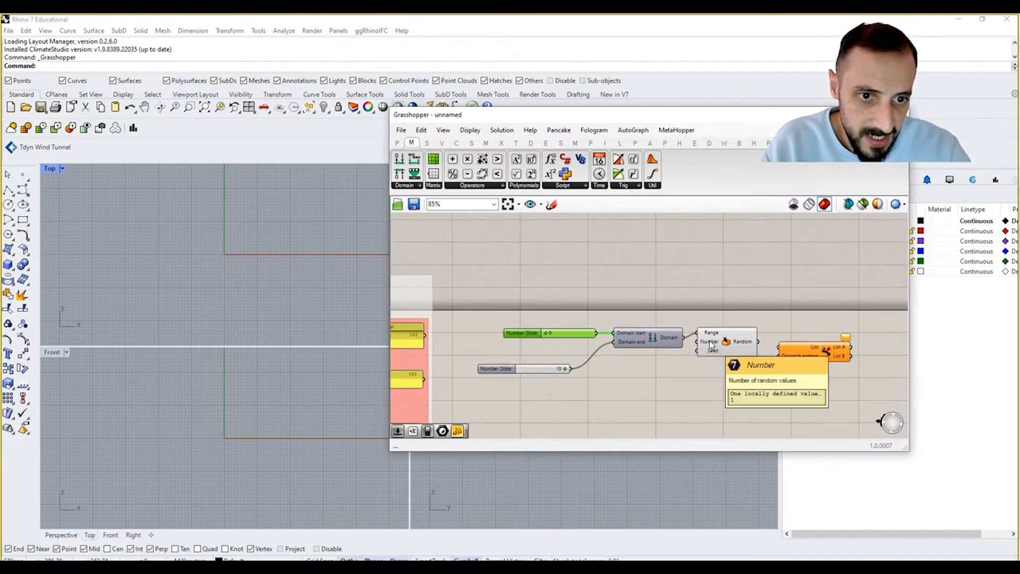
- Feed Random's Number input from a new slider of 15 and space Random and Dispatch farther apart
{"action": "double_click", "coordinate": [690, 373]}
{"action": "type", "text": "15"}
{"action": "key", "text": "Return"}
{"action": "left_click_drag", "start_coordinate": [737, 372], "coordinate": [698, 349]}
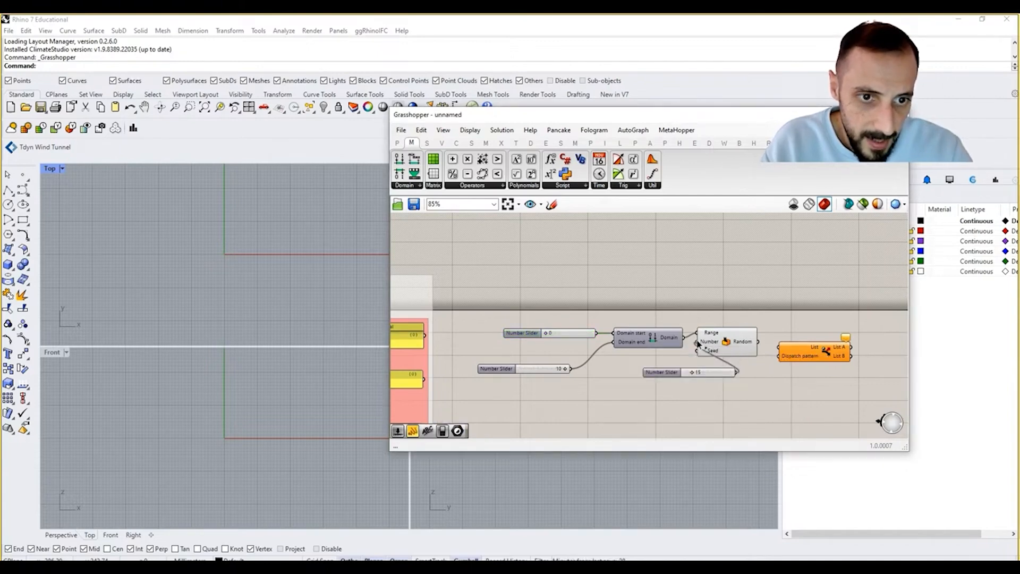
{"action": "mouse_move", "coordinate": [763, 327]}
{"action": "left_mouse_down"}
{"action": "mouse_move", "coordinate": [719, 355]}
{"action": "mouse_move", "coordinate": [776, 334]}
{"action": "left_mouse_up"}
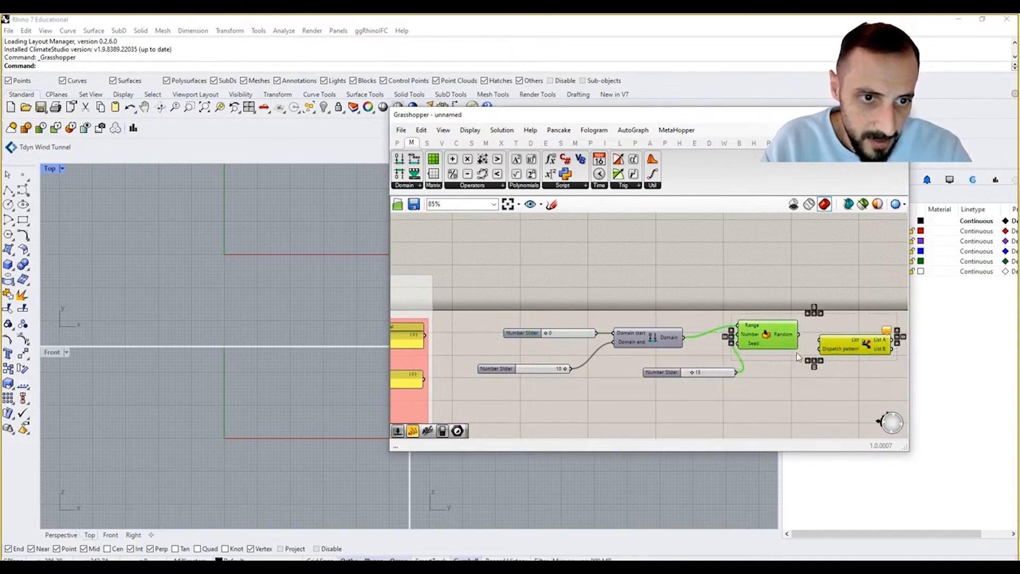
{"action": "right_click_drag", "start_coordinate": [796, 352], "coordinate": [697, 347]}
{"action": "left_click_drag", "start_coordinate": [673, 338], "coordinate": [699, 341]}
{"action": "left_click", "coordinate": [707, 366]}
{"action": "right_click_drag", "start_coordinate": [707, 367], "coordinate": [654, 367]}
{"action": "left_click_drag", "start_coordinate": [718, 344], "coordinate": [778, 344]}
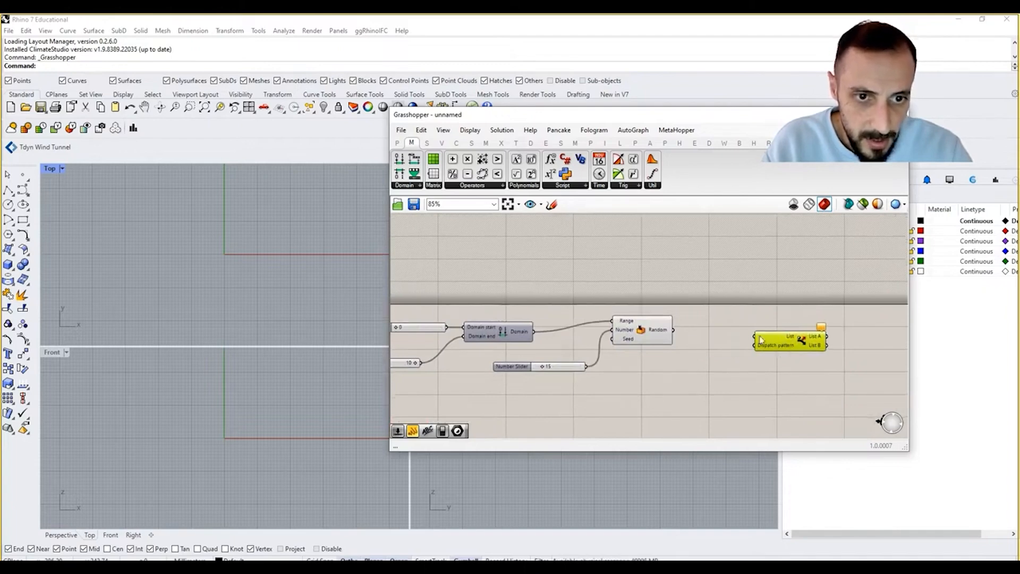
- Add a Panel above Dispatch, connect Random's output to it, and look through the listed values
{"action": "double_click", "coordinate": [702, 313]}
{"action": "type", "text": "panel"}
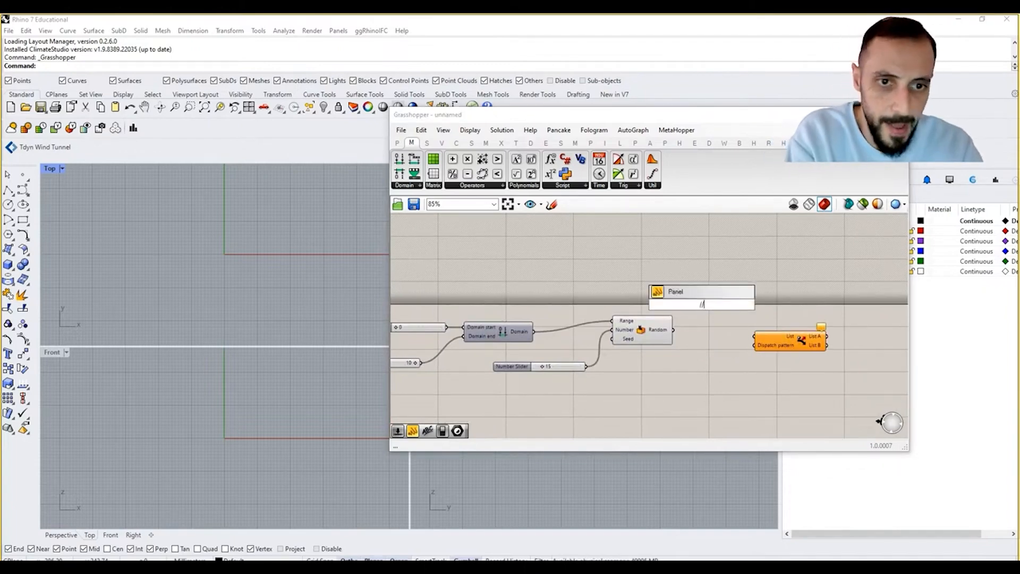
{"action": "key", "text": "Return"}
{"action": "left_click_drag", "start_coordinate": [673, 329], "coordinate": [691, 302]}
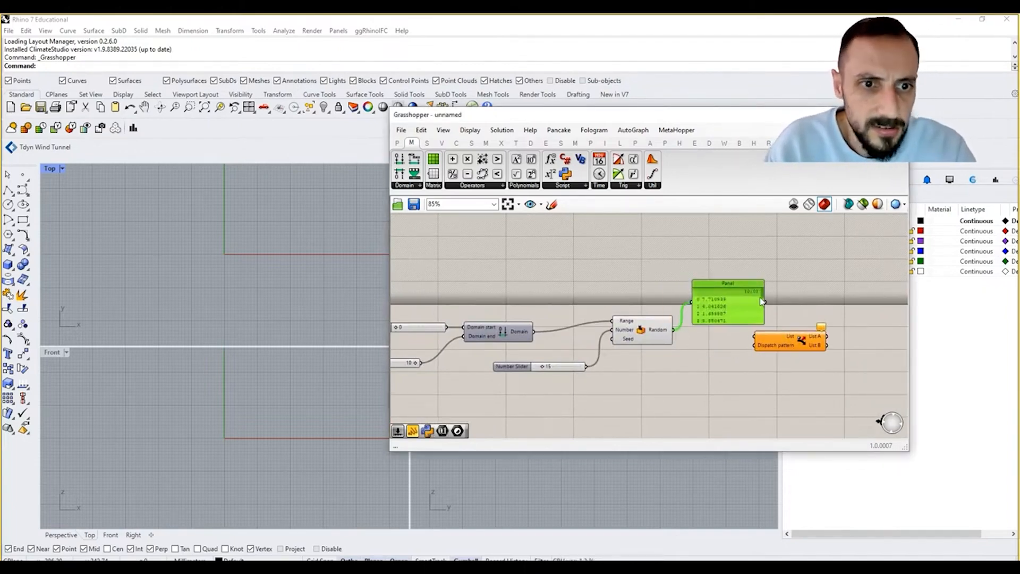
{"action": "left_click_drag", "start_coordinate": [764, 293], "coordinate": [759, 322]}
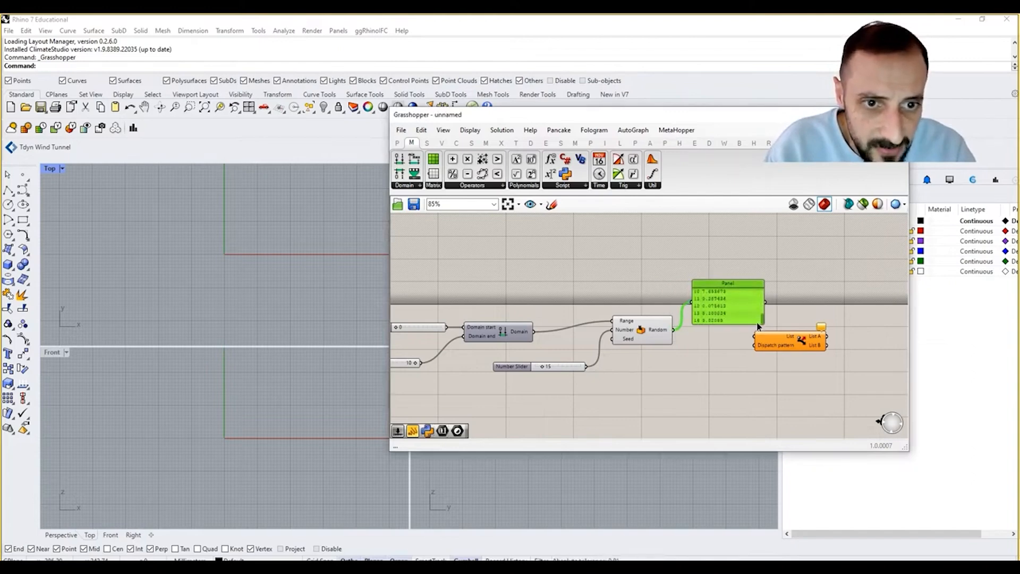
{"action": "scroll", "coordinate": [741, 315], "scroll_direction": "up", "scroll_amount": 3}
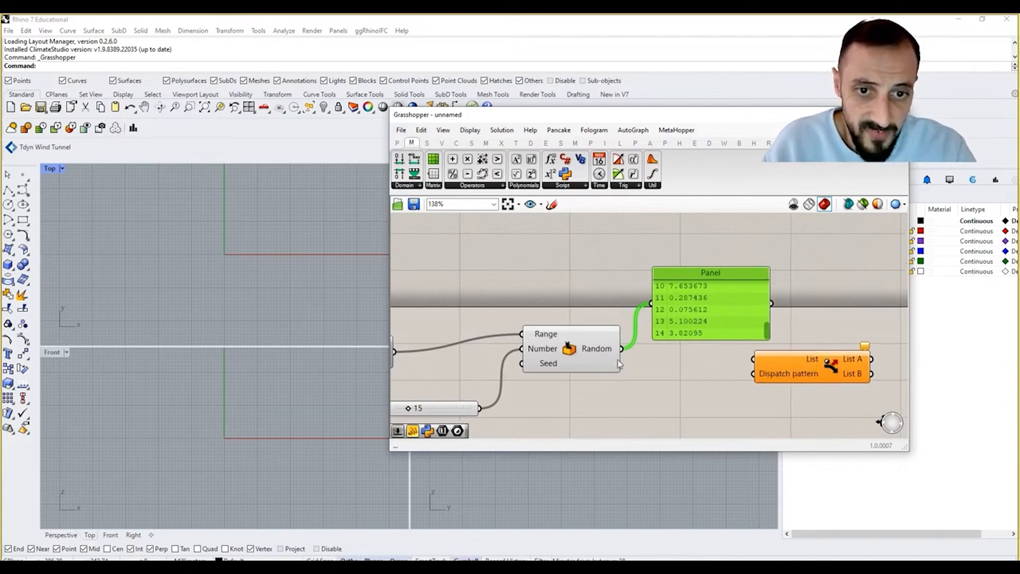
- Insert a Round component after Random and feed its Nearest output into the panel
{"action": "double_click", "coordinate": [648, 373]}
{"action": "type", "text": "round"}
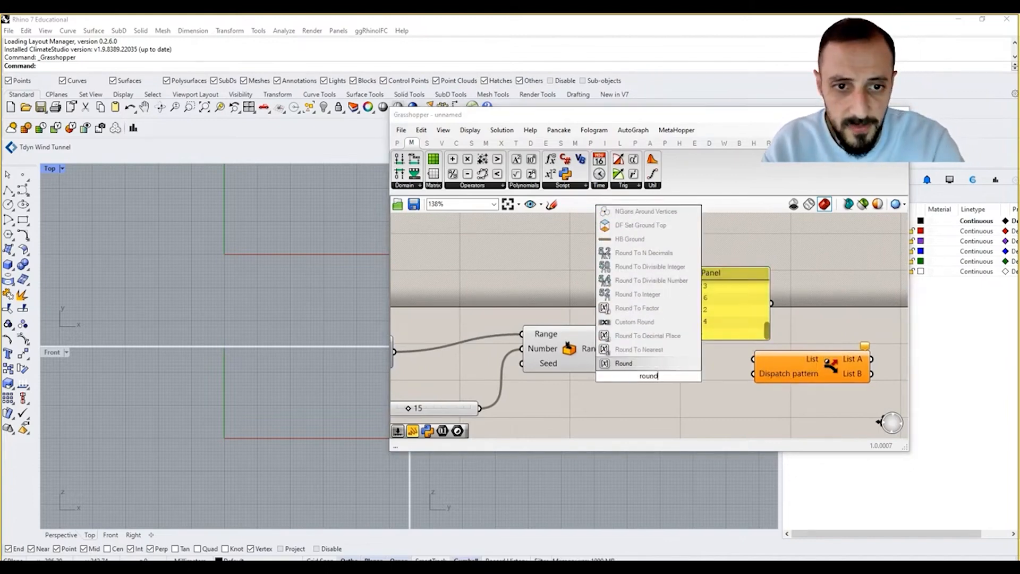
{"action": "left_click", "coordinate": [635, 364]}
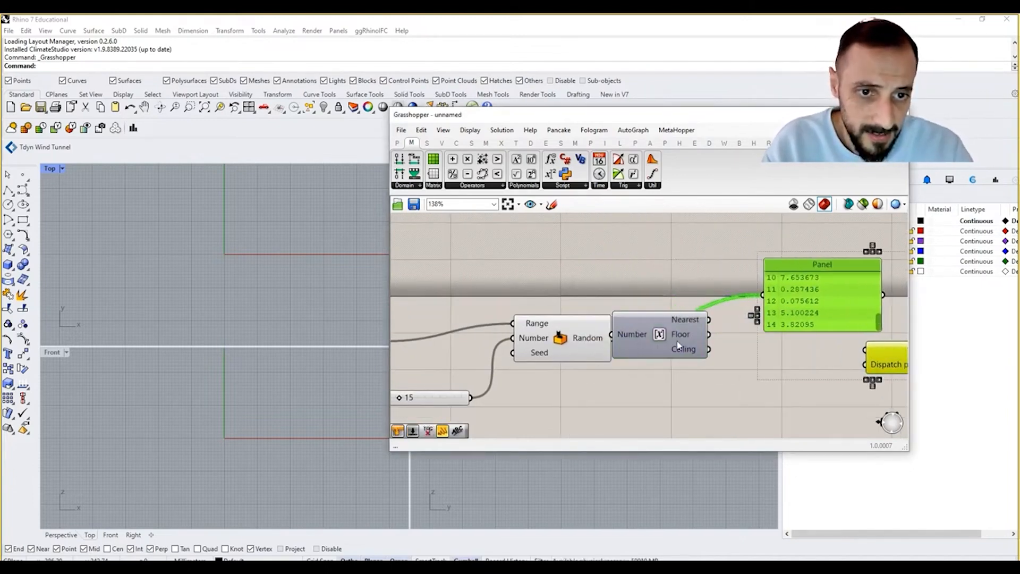
{"action": "left_click_drag", "start_coordinate": [677, 341], "coordinate": [763, 296]}
{"action": "right_click_drag", "start_coordinate": [747, 324], "coordinate": [707, 315]}
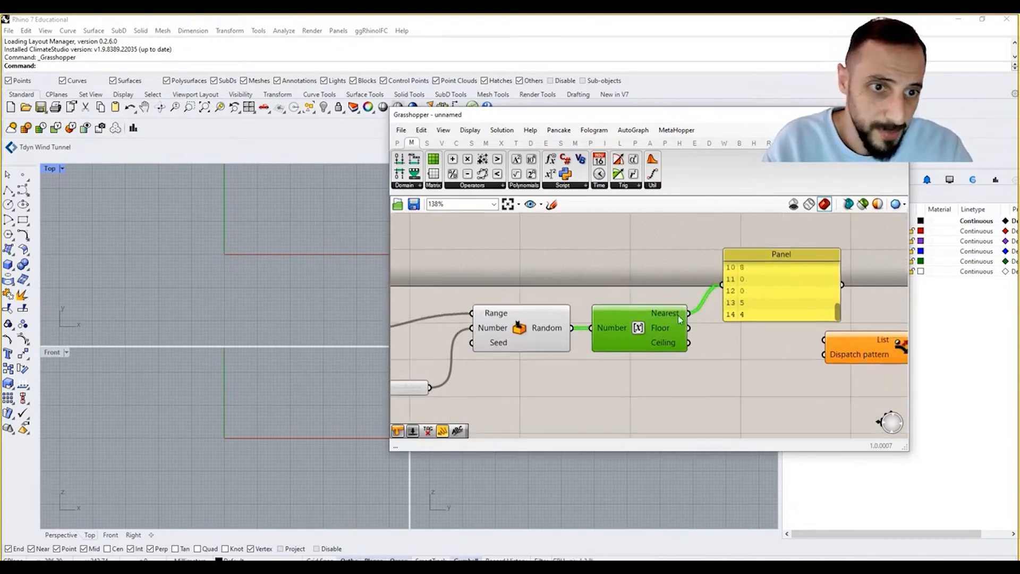
- Connect Round's Nearest output to Dispatch's List input and move the panel past Dispatch
{"action": "right_click_drag", "start_coordinate": [777, 294], "coordinate": [720, 290]}
{"action": "left_click_drag", "start_coordinate": [720, 290], "coordinate": [767, 280]}
{"action": "right_click_drag", "start_coordinate": [758, 292], "coordinate": [734, 291]}
{"action": "left_click_drag", "start_coordinate": [610, 306], "coordinate": [744, 334]}
{"action": "right_click_drag", "start_coordinate": [780, 339], "coordinate": [688, 336]}
{"action": "left_click_drag", "start_coordinate": [659, 276], "coordinate": [849, 277]}
{"action": "right_click_drag", "start_coordinate": [849, 277], "coordinate": [746, 286]}
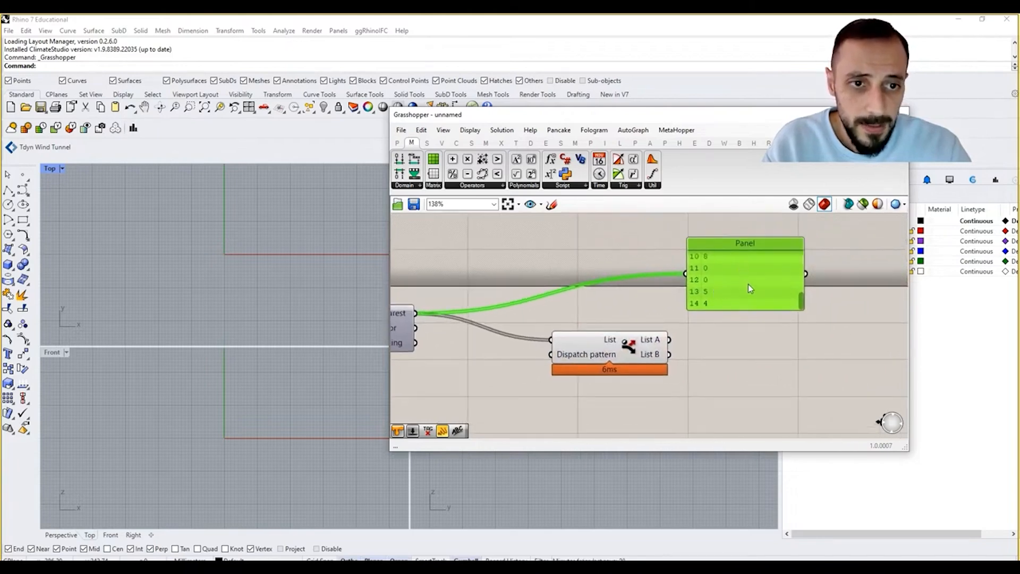
- Enlarge the rounded-number panel until all its values show and position it beside Dispatch
{"action": "left_click_drag", "start_coordinate": [746, 307], "coordinate": [746, 435]}
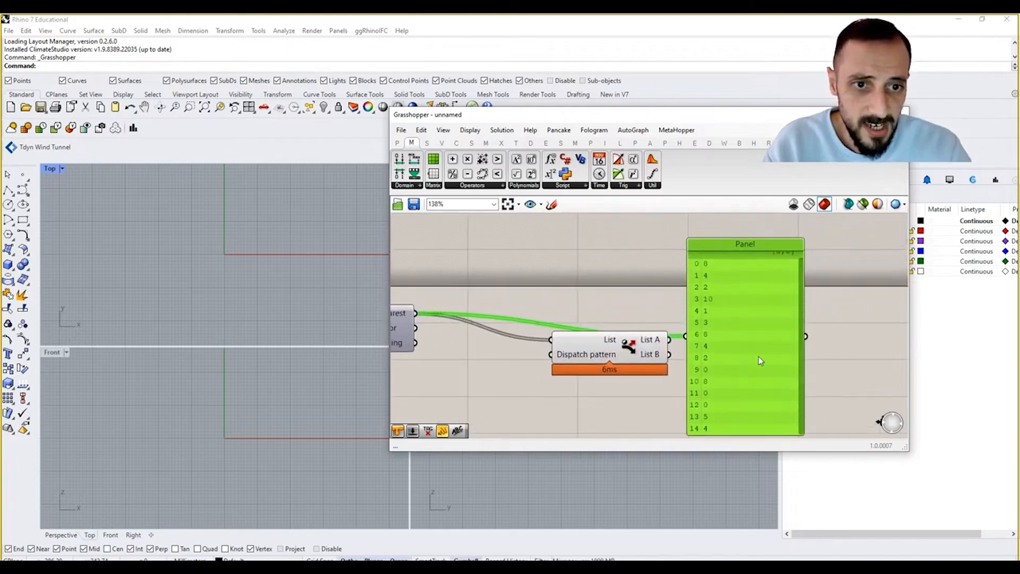
{"action": "scroll", "coordinate": [758, 346], "scroll_direction": "down", "scroll_amount": 2}
{"action": "right_click_drag", "start_coordinate": [758, 339], "coordinate": [756, 322]}
{"action": "left_click_drag", "start_coordinate": [752, 314], "coordinate": [806, 277]}
{"action": "scroll", "coordinate": [797, 329], "scroll_direction": "down", "scroll_amount": 1}
{"action": "left_click_drag", "start_coordinate": [774, 373], "coordinate": [772, 387]}
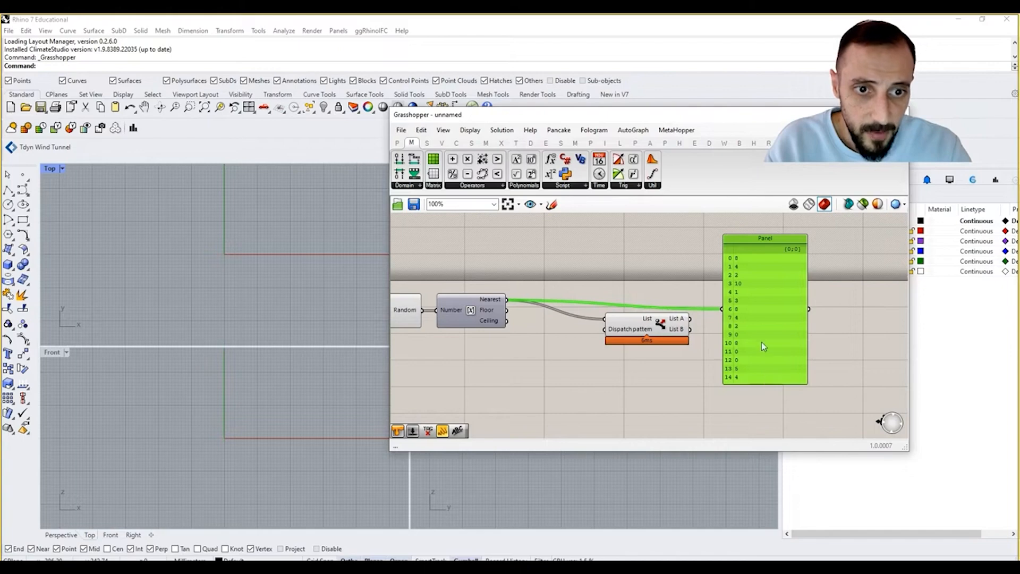
{"action": "left_click_drag", "start_coordinate": [761, 343], "coordinate": [761, 327]}
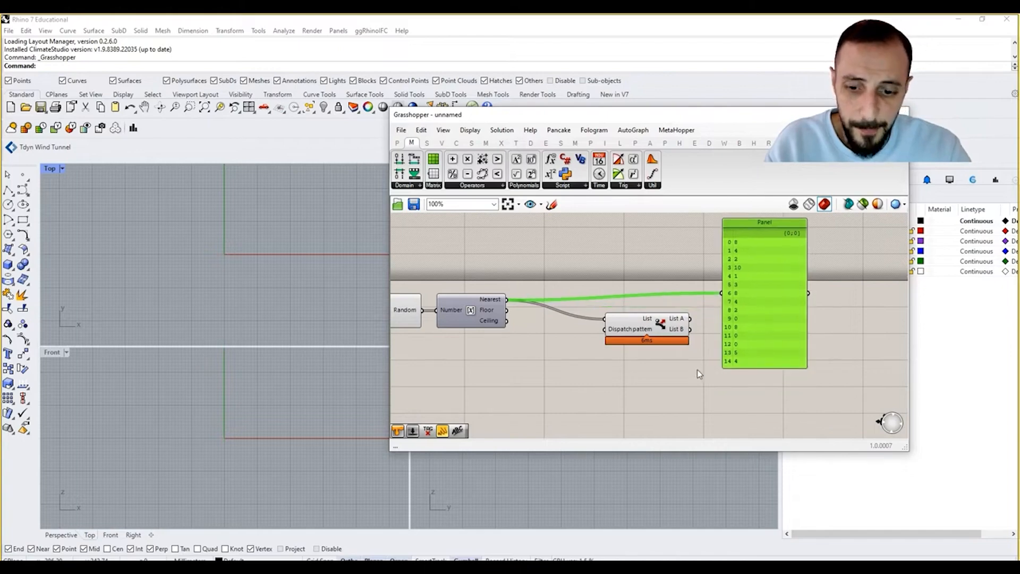
- Add a second Panel for Dispatch's List A output and align it beside the rounded-number panel
{"action": "left_click", "coordinate": [397, 143]}
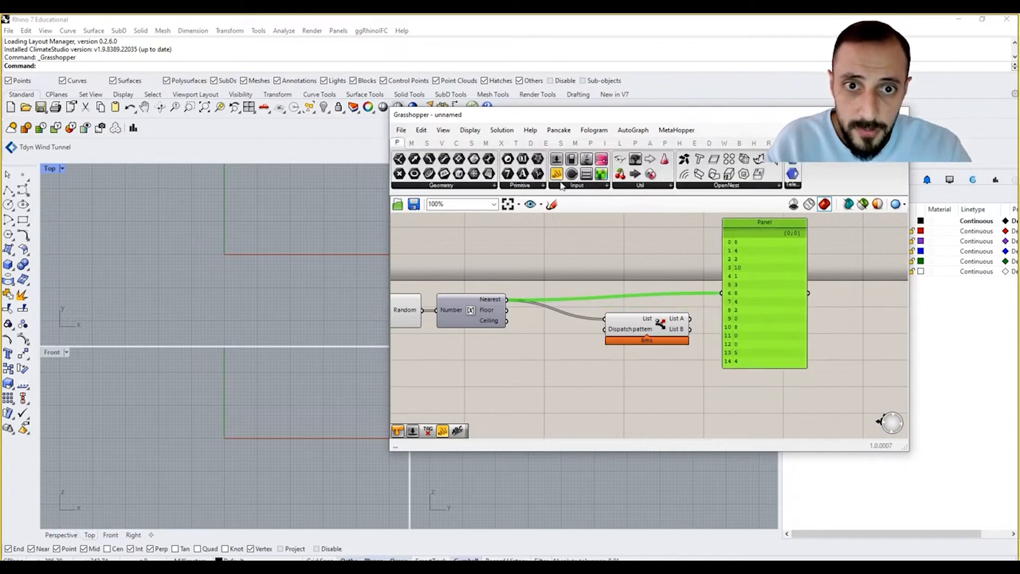
{"action": "left_click_drag", "start_coordinate": [563, 181], "coordinate": [861, 308]}
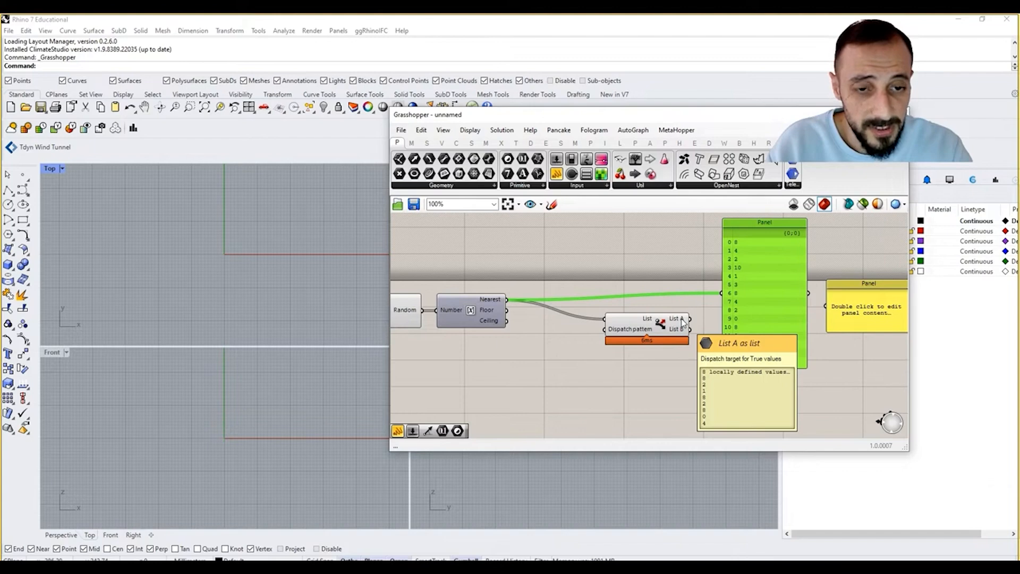
{"action": "left_click_drag", "start_coordinate": [686, 320], "coordinate": [829, 311]}
{"action": "right_click_drag", "start_coordinate": [855, 324], "coordinate": [796, 323]}
{"action": "left_click_drag", "start_coordinate": [799, 281], "coordinate": [802, 220]}
{"action": "left_click_drag", "start_coordinate": [801, 328], "coordinate": [802, 305]}
{"action": "left_click", "coordinate": [808, 293]}
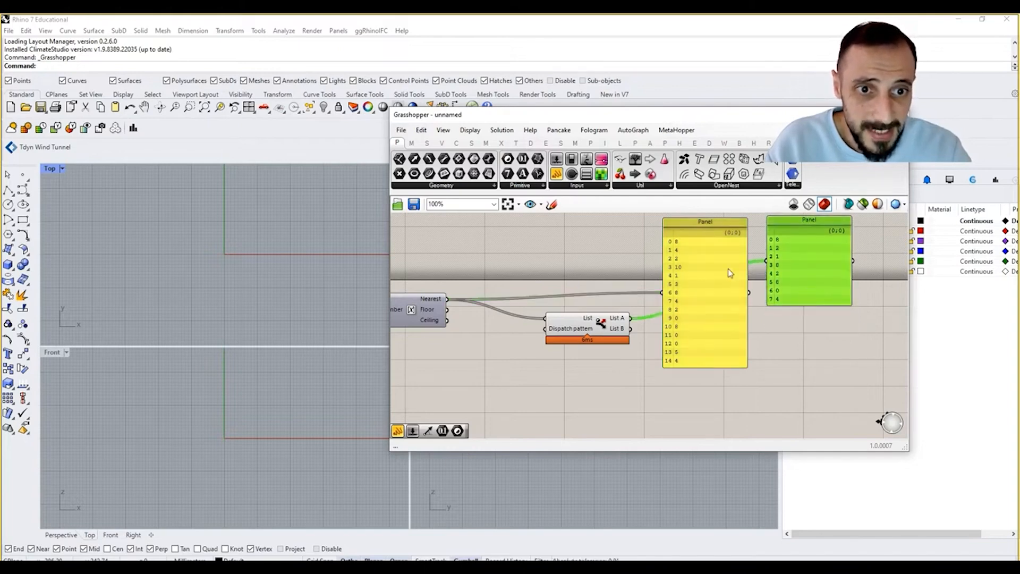
- Compare the full list with List A, then duplicate the List A panel below it and feed the copy from List B
{"action": "scroll", "coordinate": [705, 239], "scroll_direction": "up", "scroll_amount": 4}
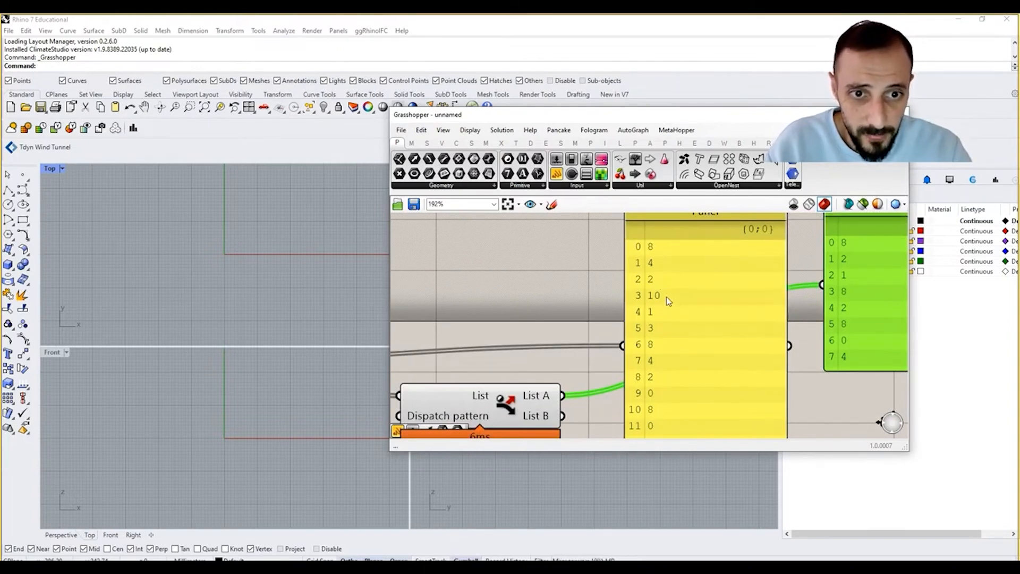
{"action": "scroll", "coordinate": [665, 341], "scroll_direction": "down", "scroll_amount": 4}
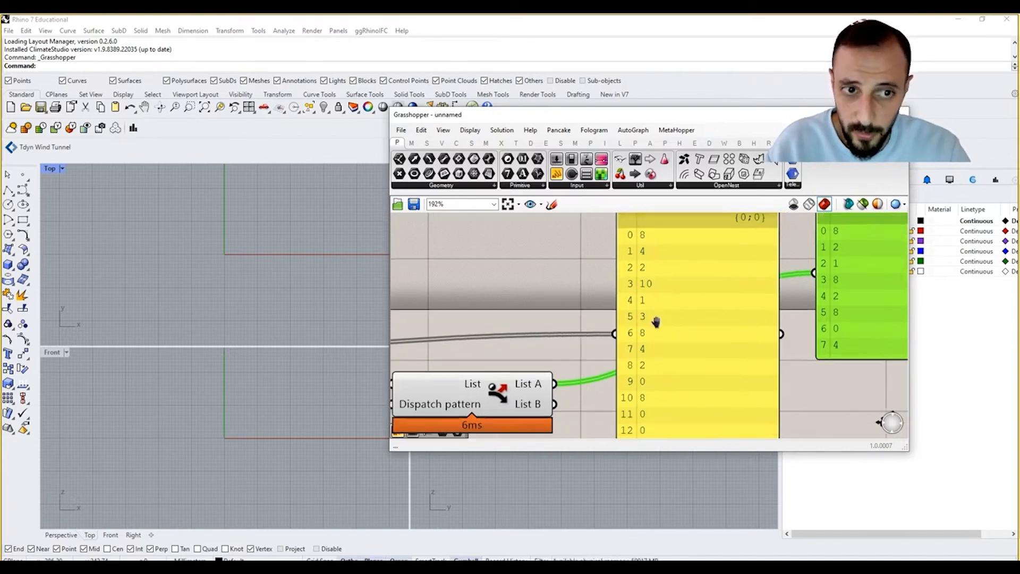
{"action": "right_click_drag", "start_coordinate": [664, 332], "coordinate": [641, 324]}
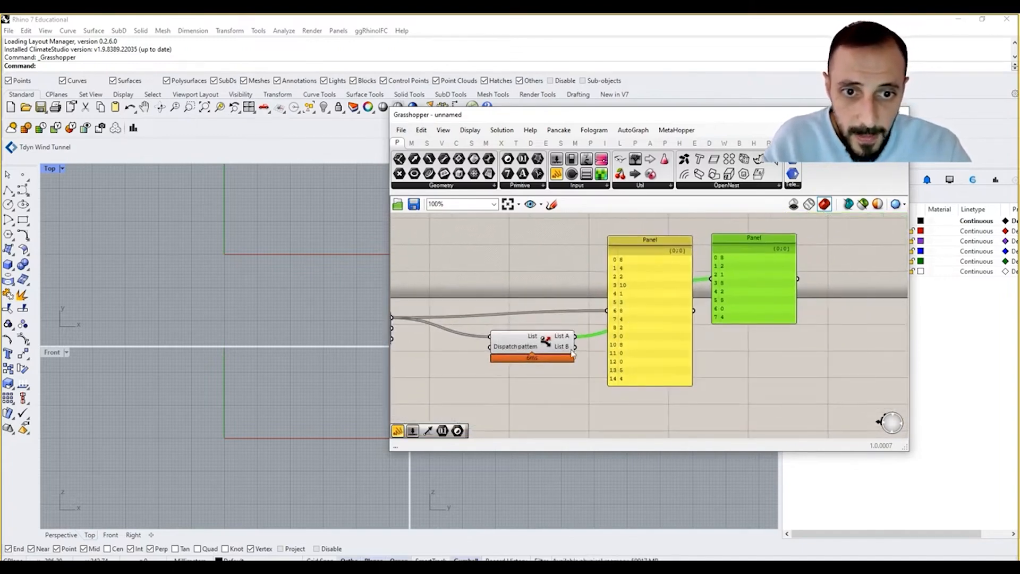
{"action": "left_click_drag", "start_coordinate": [763, 296], "coordinate": [762, 393], "text": "alt"}
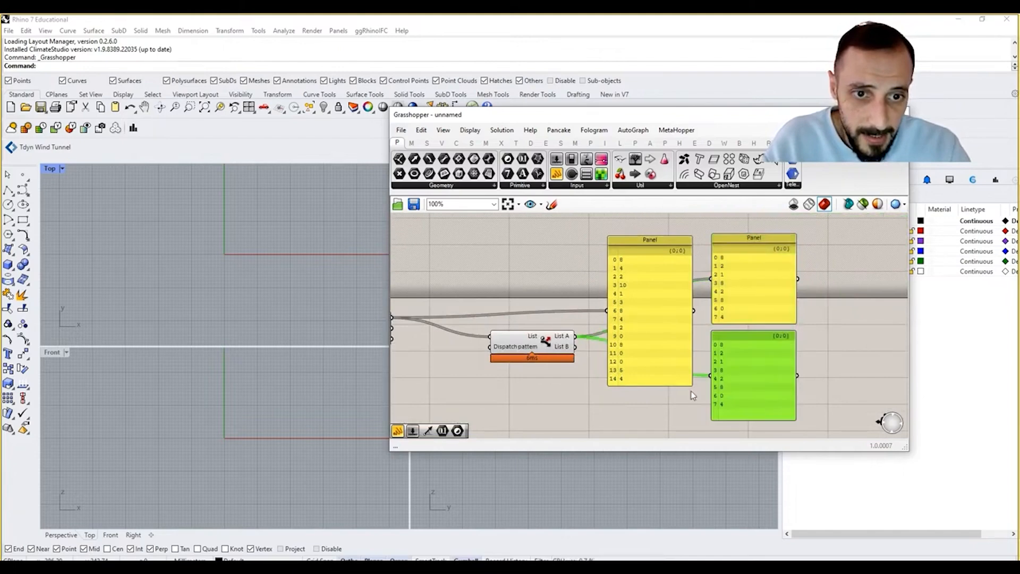
{"action": "left_click_drag", "start_coordinate": [575, 345], "coordinate": [772, 375]}
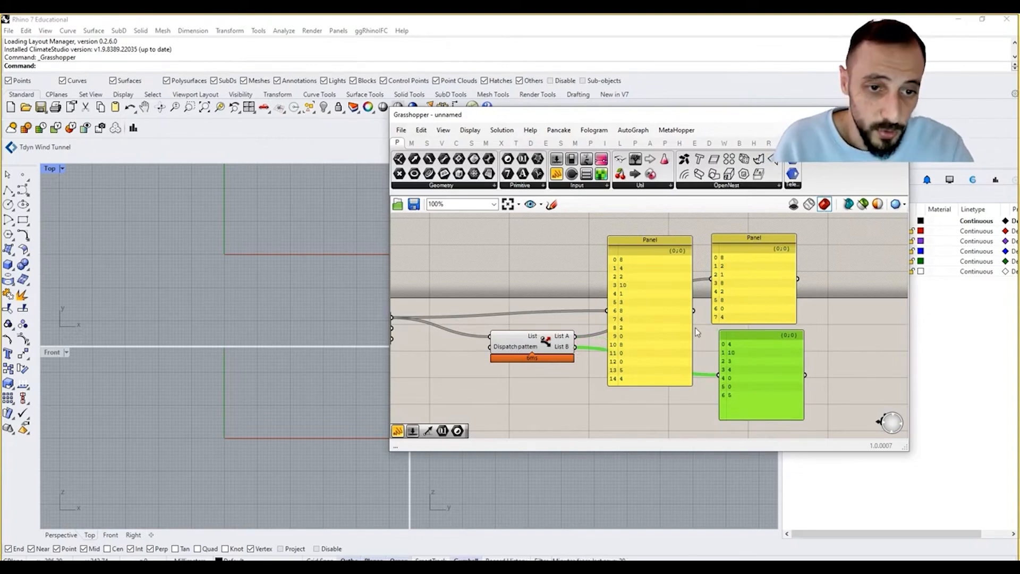
- Move the full-list panel above Dispatch and check the default values of the Dispatch pattern input
{"action": "scroll", "coordinate": [736, 342], "scroll_direction": "down", "scroll_amount": 3}
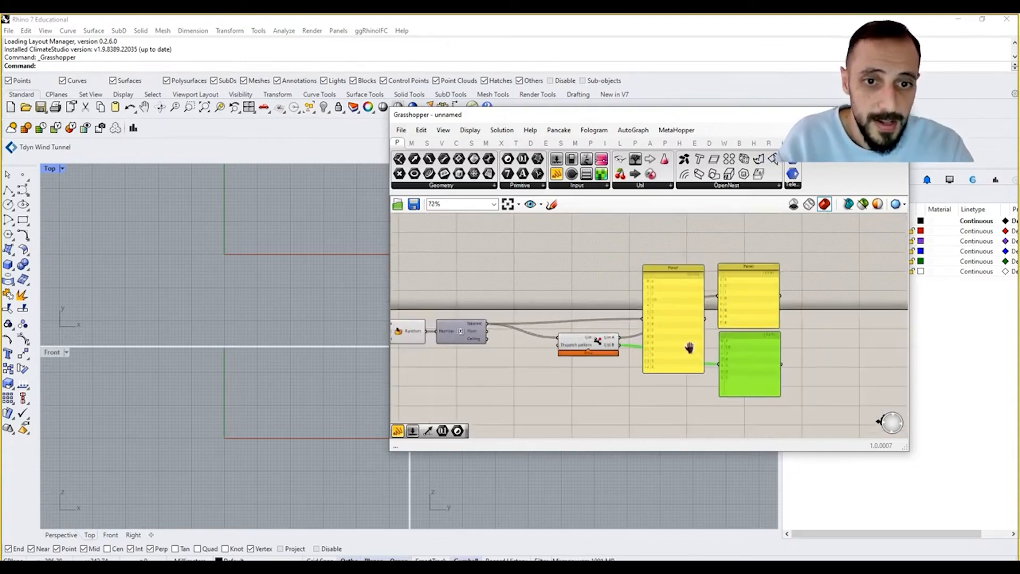
{"action": "scroll", "coordinate": [717, 326], "scroll_direction": "up", "scroll_amount": 2}
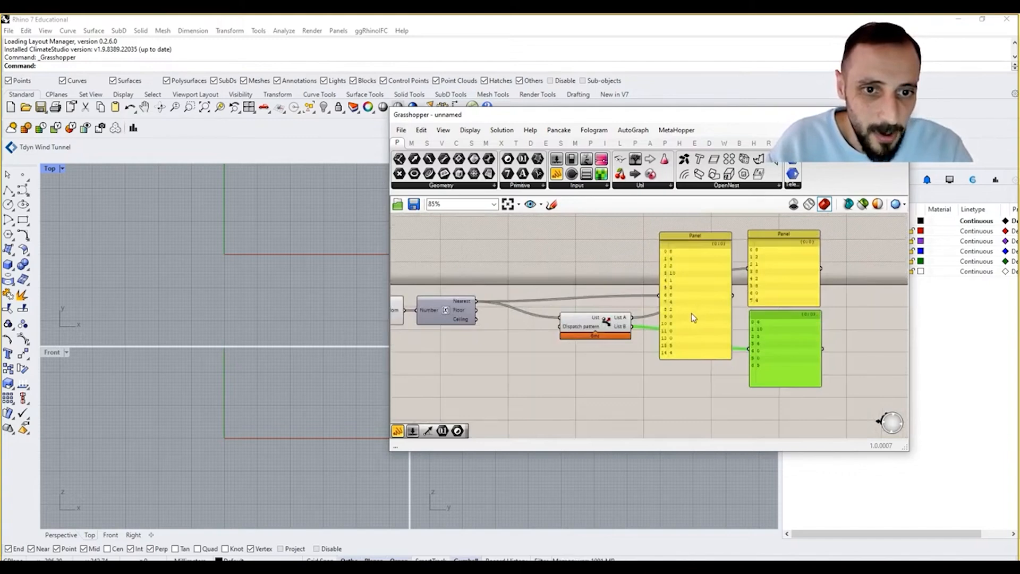
{"action": "left_click_drag", "start_coordinate": [702, 313], "coordinate": [639, 290]}
{"action": "right_click_drag", "start_coordinate": [609, 300], "coordinate": [808, 297]}
{"action": "right_click_drag", "start_coordinate": [778, 361], "coordinate": [584, 307]}
{"action": "mouse_move", "coordinate": [616, 326]}
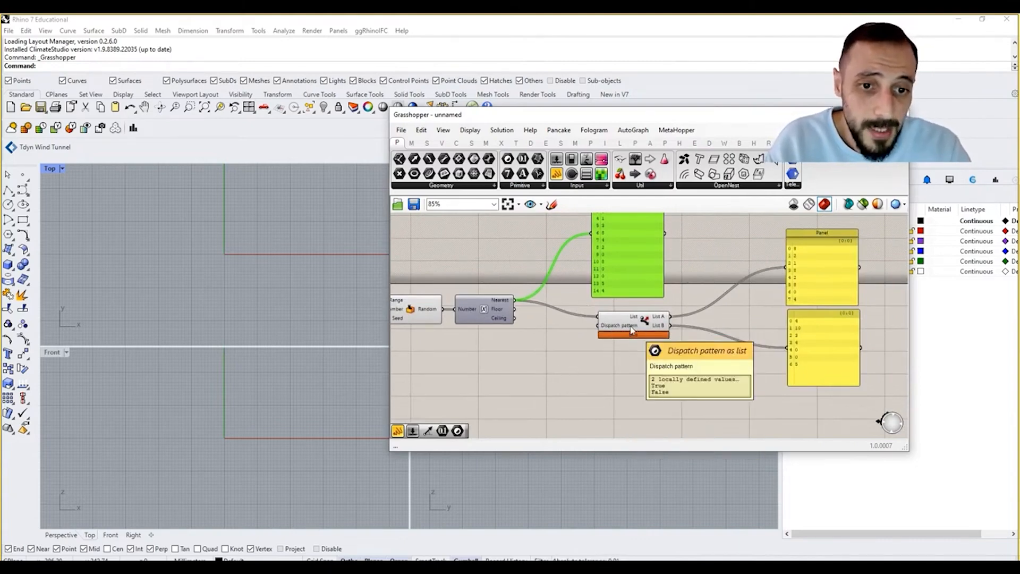
- Add a Merge component below Dispatch
{"action": "double_click", "coordinate": [549, 378]}
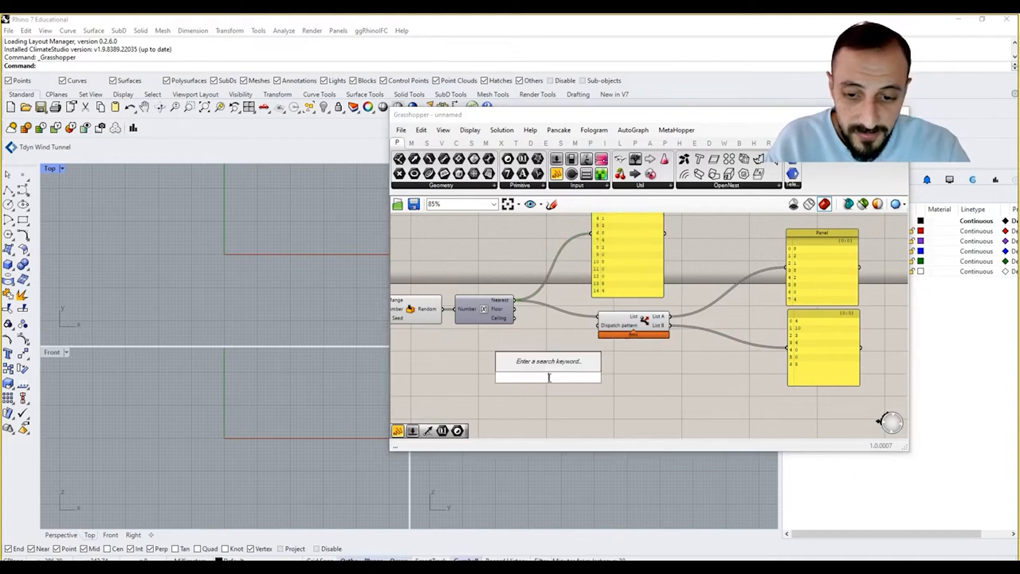
{"action": "type", "text": "merge"}
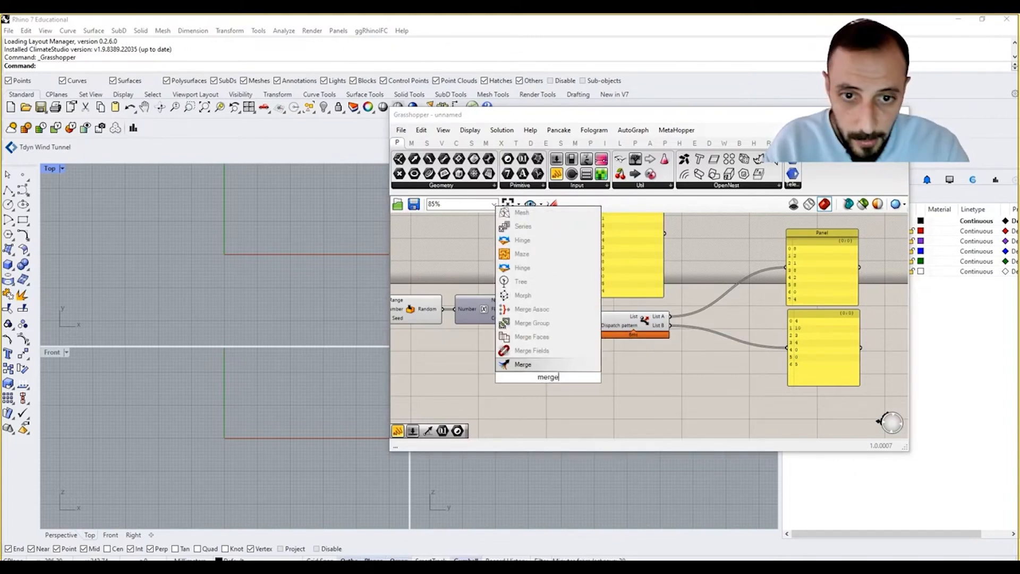
{"action": "key", "text": "Return"}
- Connect three Boolean Toggles to Merge's D1, D2 and D3 inputs and set the third toggle to True
{"action": "double_click", "coordinate": [468, 374]}
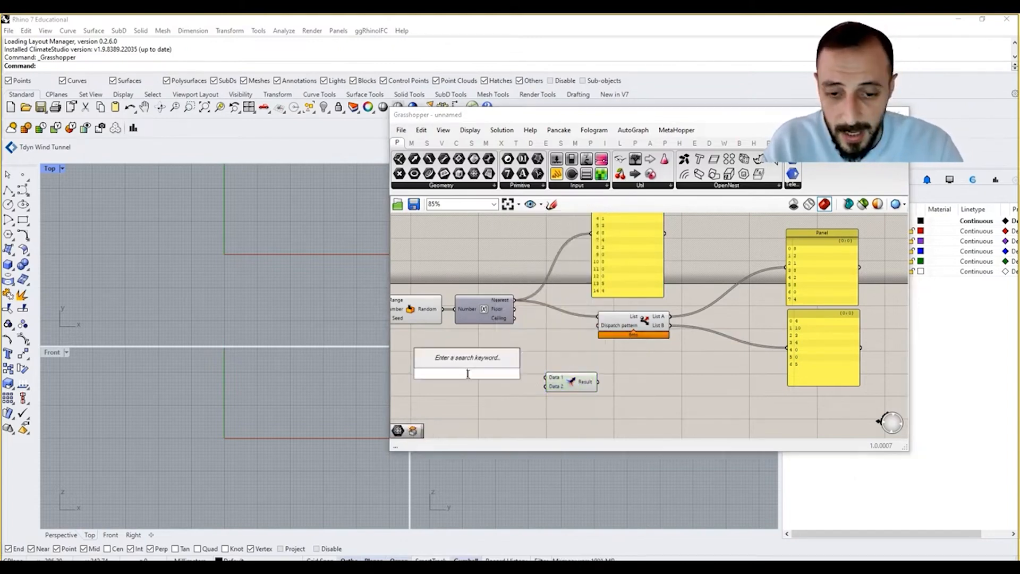
{"action": "type", "text": "toggle"}
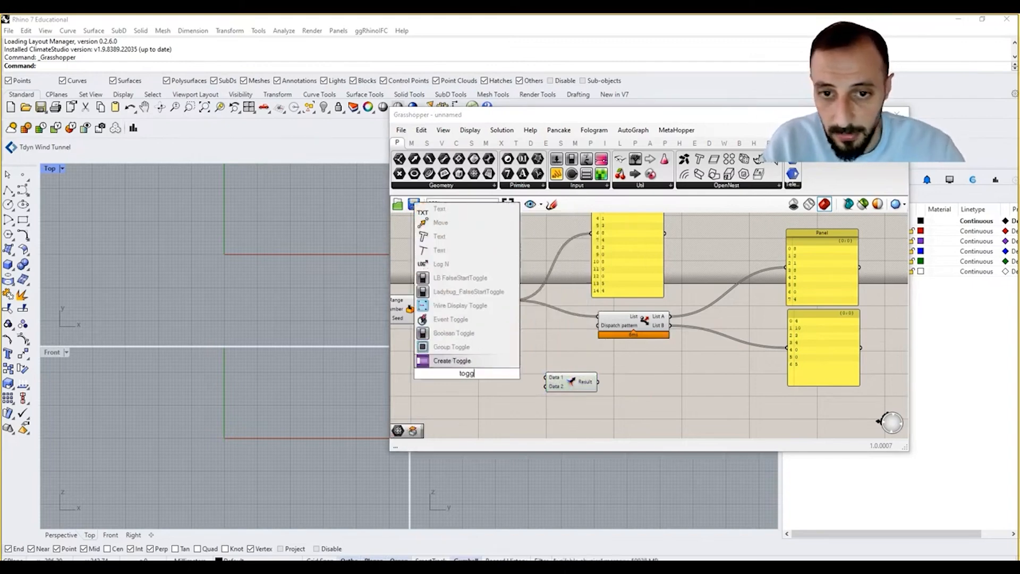
{"action": "left_click", "coordinate": [457, 330]}
{"action": "scroll", "coordinate": [491, 372], "scroll_direction": "up", "scroll_amount": 1}
{"action": "left_click_drag", "start_coordinate": [501, 373], "coordinate": [554, 379]}
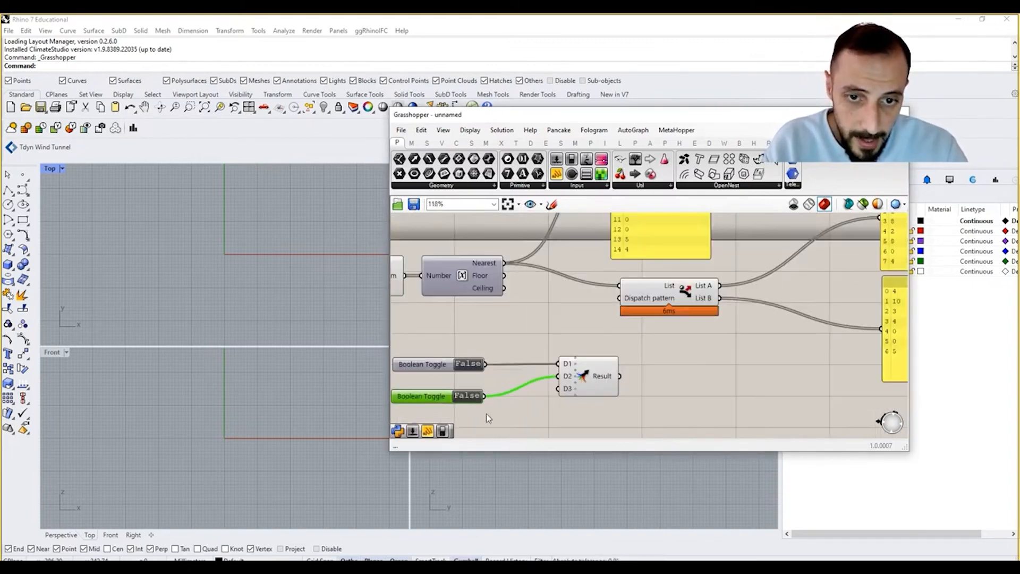
{"action": "left_click_drag", "start_coordinate": [446, 394], "coordinate": [446, 405]}
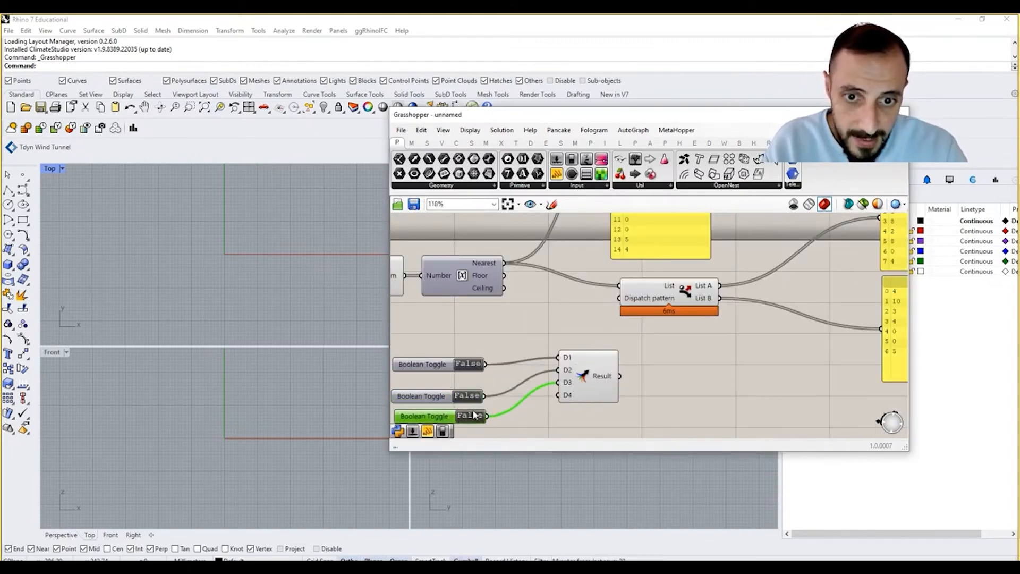
{"action": "double_click", "coordinate": [481, 415]}
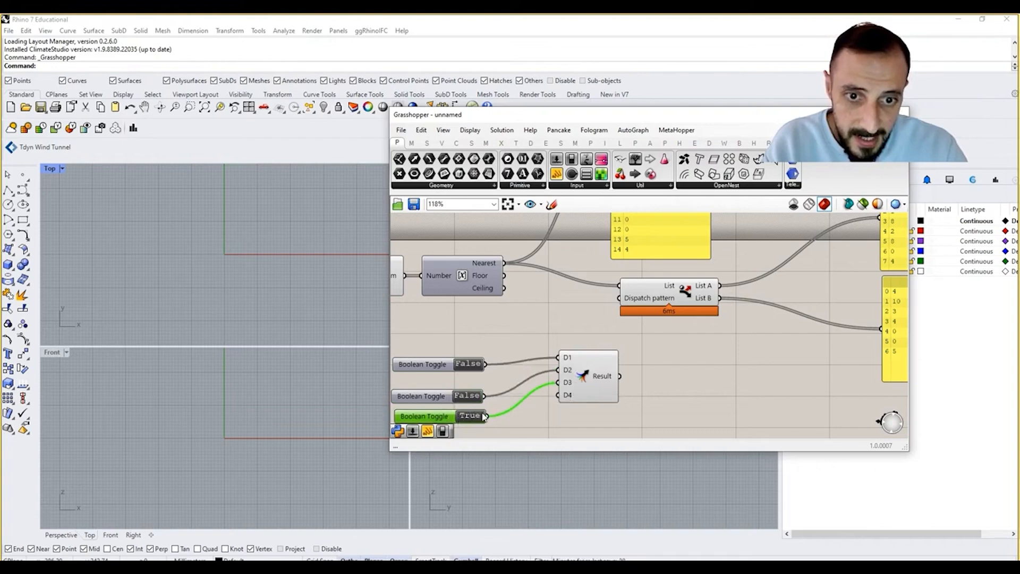
- Remove Merge's unused D4 input and connect its Result to Dispatch's List input
{"action": "scroll", "coordinate": [574, 401], "scroll_direction": "up", "scroll_amount": 3}
{"action": "scroll", "coordinate": [584, 372], "scroll_direction": "down", "scroll_amount": 5}
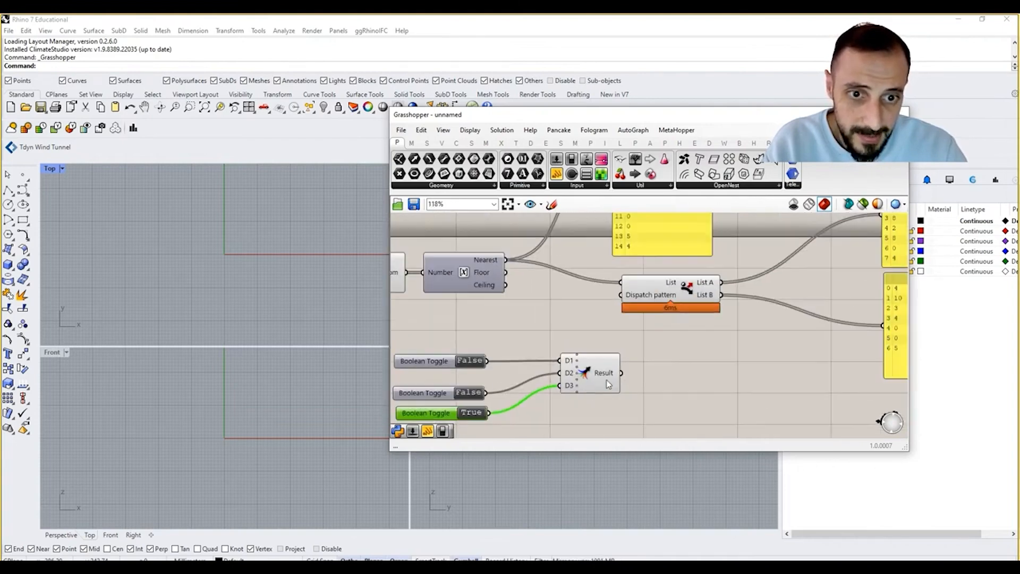
{"action": "scroll", "coordinate": [588, 361], "scroll_direction": "up", "scroll_amount": 2}
{"action": "left_click_drag", "start_coordinate": [584, 391], "coordinate": [584, 327]}
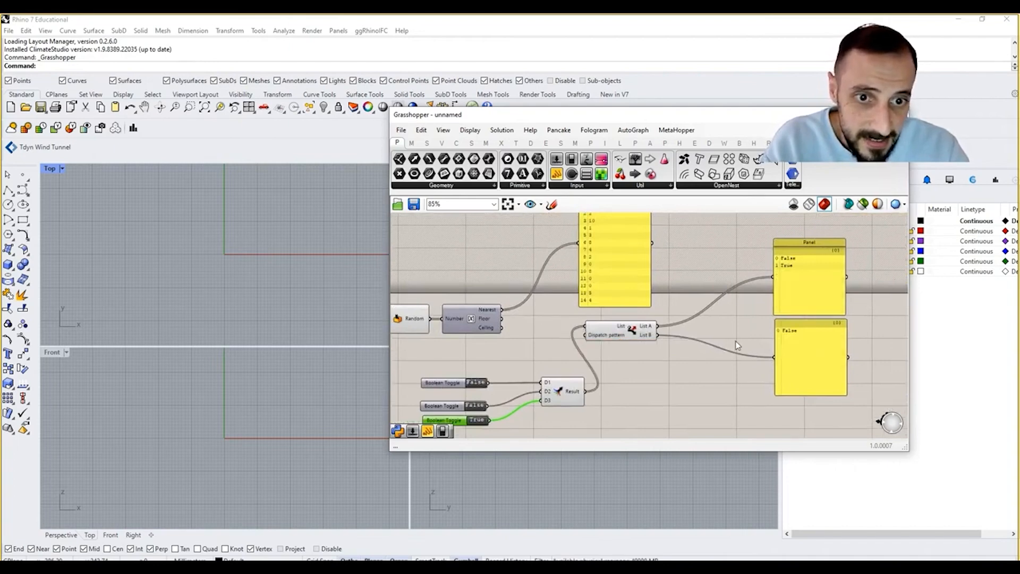
- Connect Round's Nearest output to Dispatch's List input and Merge's Result to its Dispatch pattern input
{"action": "left_click_drag", "start_coordinate": [502, 309], "coordinate": [584, 326]}
{"action": "left_click_drag", "start_coordinate": [585, 391], "coordinate": [585, 334]}
{"action": "right_click_drag", "start_coordinate": [636, 361], "coordinate": [583, 405]}
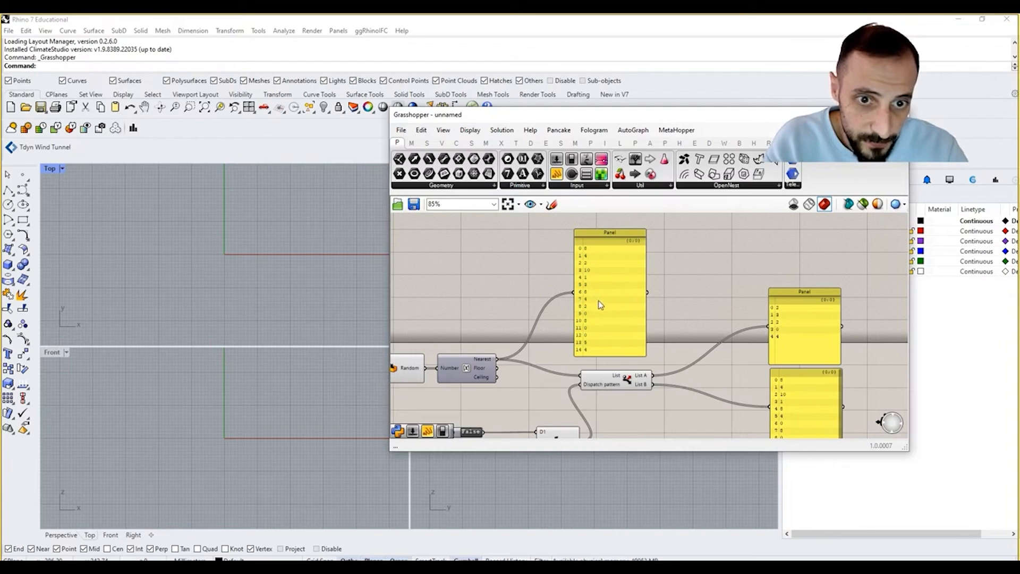
{"action": "scroll", "coordinate": [744, 319], "scroll_direction": "down", "scroll_amount": 2}
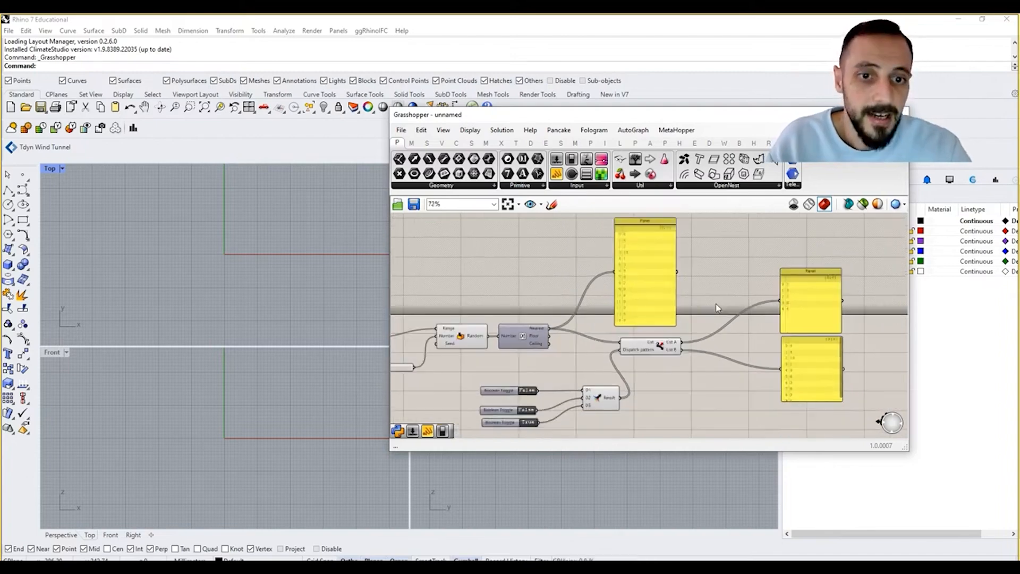
- Shift the whole Dispatch definition and place the Cull Pattern component in the free space below it
{"action": "scroll", "coordinate": [795, 279], "scroll_direction": "down", "scroll_amount": 3}
{"action": "left_click_drag", "start_coordinate": [844, 234], "coordinate": [423, 377]}
{"action": "left_click_drag", "start_coordinate": [492, 325], "coordinate": [542, 315]}
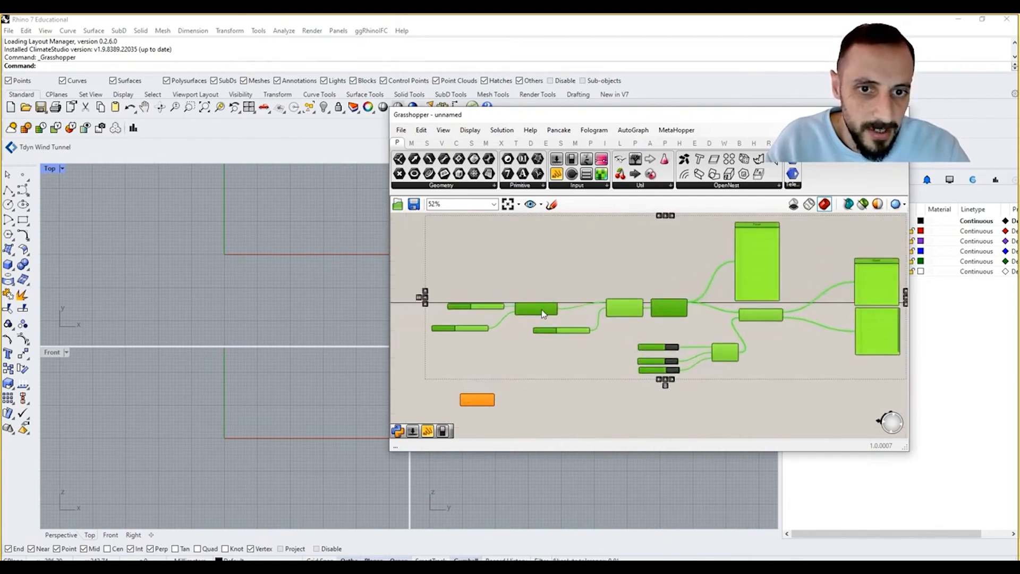
{"action": "left_click", "coordinate": [558, 368]}
{"action": "left_click_drag", "start_coordinate": [478, 385], "coordinate": [551, 395]}
{"action": "scroll", "coordinate": [551, 393], "scroll_direction": "up", "scroll_amount": 3}
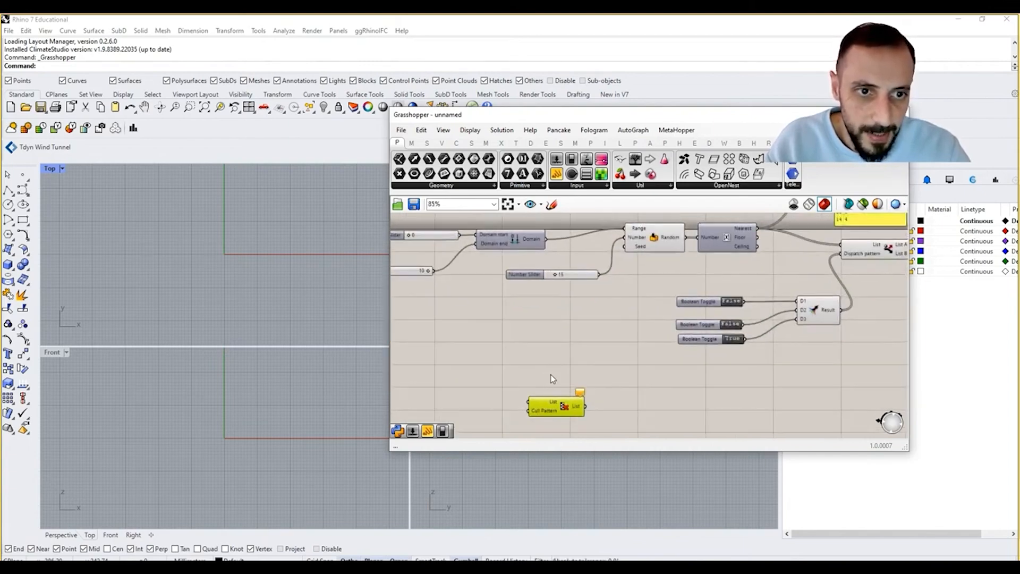
{"action": "right_click_drag", "start_coordinate": [560, 368], "coordinate": [568, 367]}
{"action": "left_click_drag", "start_coordinate": [566, 403], "coordinate": [582, 402]}
{"action": "left_click", "coordinate": [561, 348]}
- Duplicate the sliders, Construct Domain, Random and Round below the Dispatch definition and connect Round's Nearest output to Cull Pattern's List input
{"action": "left_click_drag", "start_coordinate": [644, 230], "coordinate": [440, 307]}
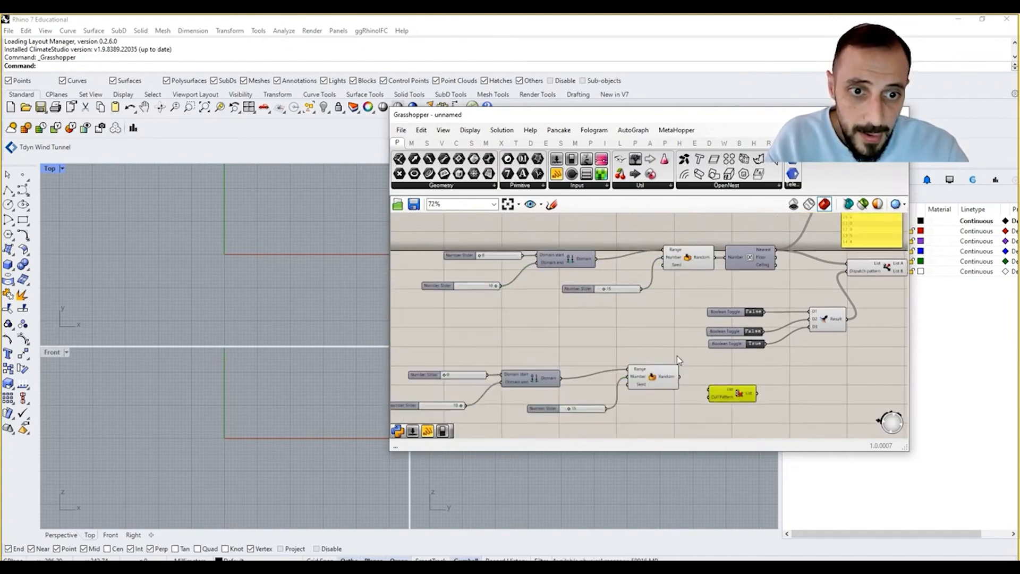
{"action": "right_click_drag", "start_coordinate": [711, 375], "coordinate": [676, 373]}
{"action": "mouse_move", "coordinate": [713, 271]}
{"action": "left_mouse_down"}
{"action": "mouse_move", "coordinate": [691, 362]}
{"action": "mouse_move", "coordinate": [718, 271]}
{"action": "left_mouse_up"}
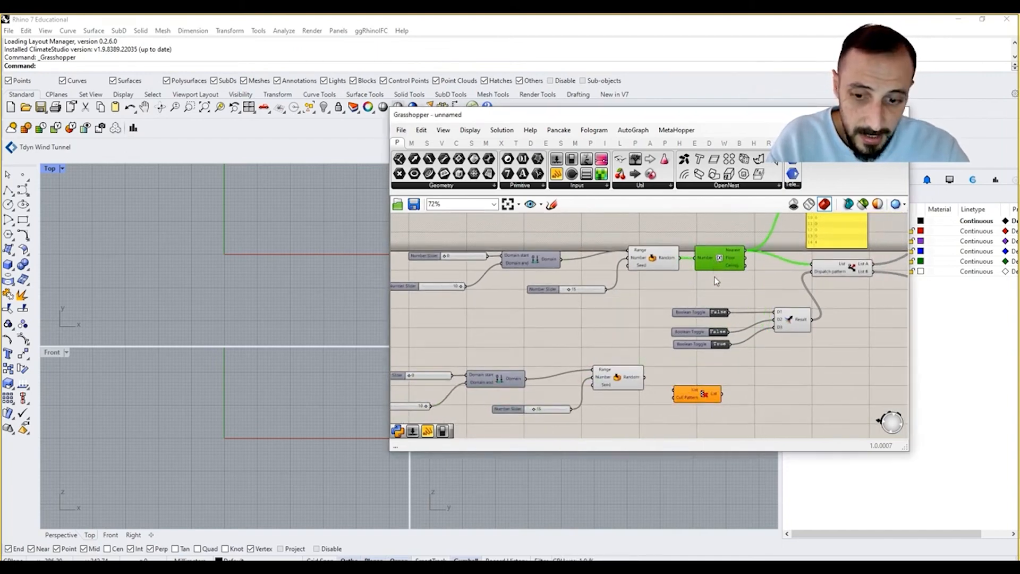
{"action": "key", "text": "Delete"}
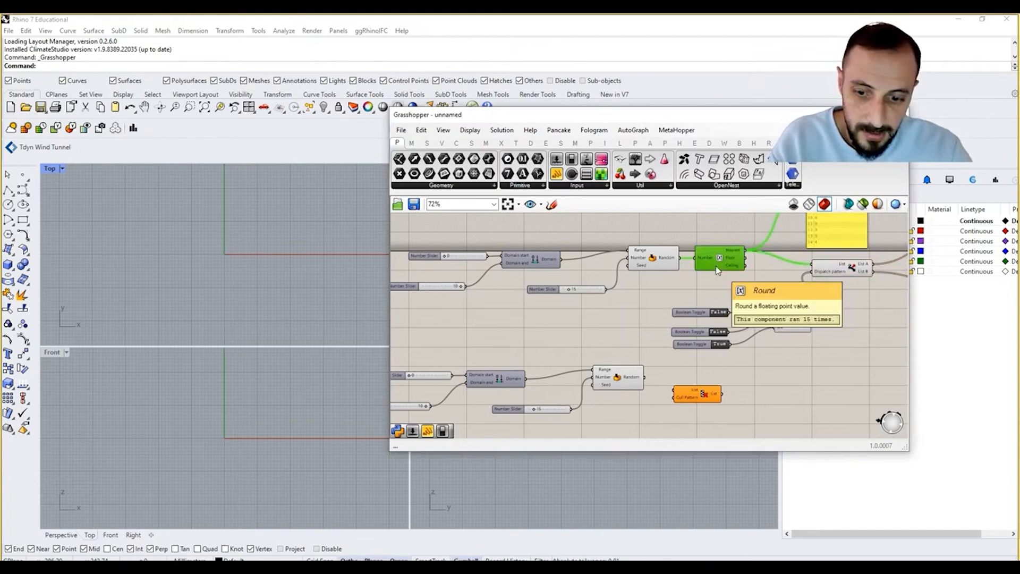
{"action": "left_click_drag", "start_coordinate": [717, 270], "coordinate": [773, 392], "text": "alt"}
{"action": "left_click_drag", "start_coordinate": [714, 369], "coordinate": [712, 381]}
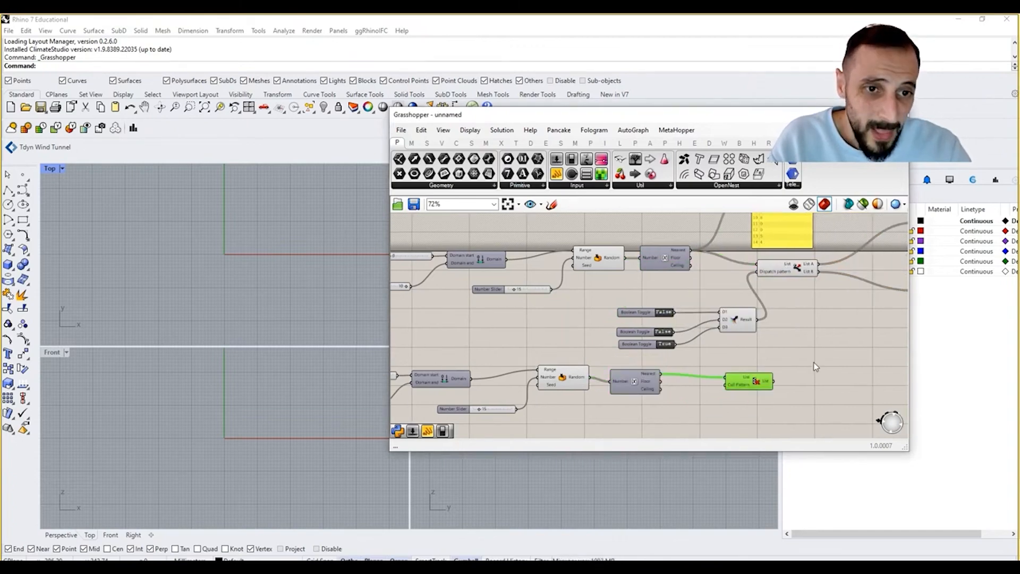
- Add a panel beside Cull Pattern and connect the copied Round's Nearest output to it
{"action": "right_click_drag", "start_coordinate": [814, 362], "coordinate": [698, 372]}
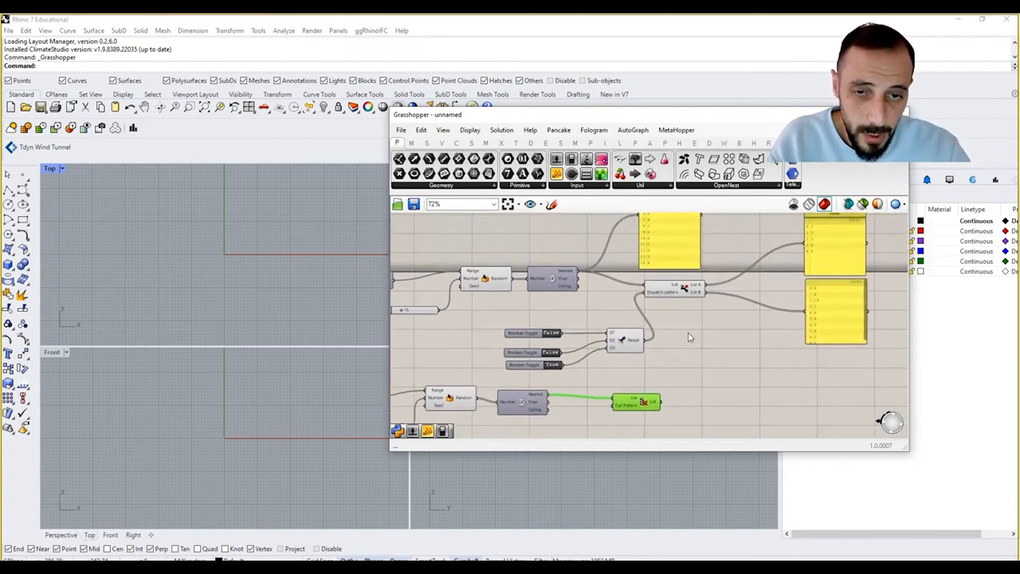
{"action": "double_click", "coordinate": [696, 362]}
{"action": "type", "text": "//"}
{"action": "key", "text": "Return"}
{"action": "left_click_drag", "start_coordinate": [549, 394], "coordinate": [715, 439]}
{"action": "right_click_drag", "start_coordinate": [716, 438], "coordinate": [700, 375]}
{"action": "left_click_drag", "start_coordinate": [700, 369], "coordinate": [701, 366]}
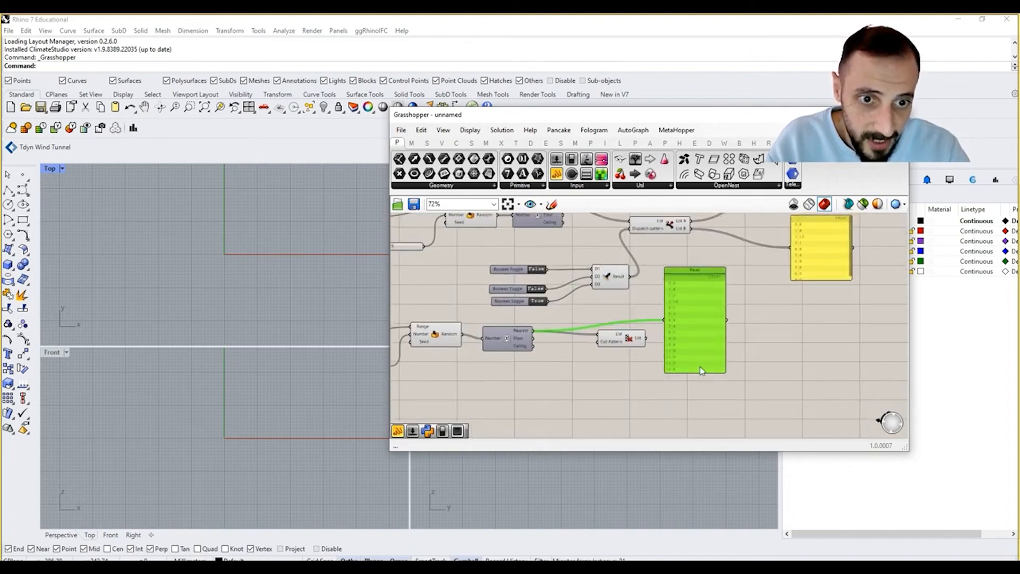
{"action": "right_click_drag", "start_coordinate": [699, 372], "coordinate": [679, 395]}
- Add a second panel for Cull Pattern's List output and enlarge it to fit the whole culled list
{"action": "double_click", "coordinate": [749, 356]}
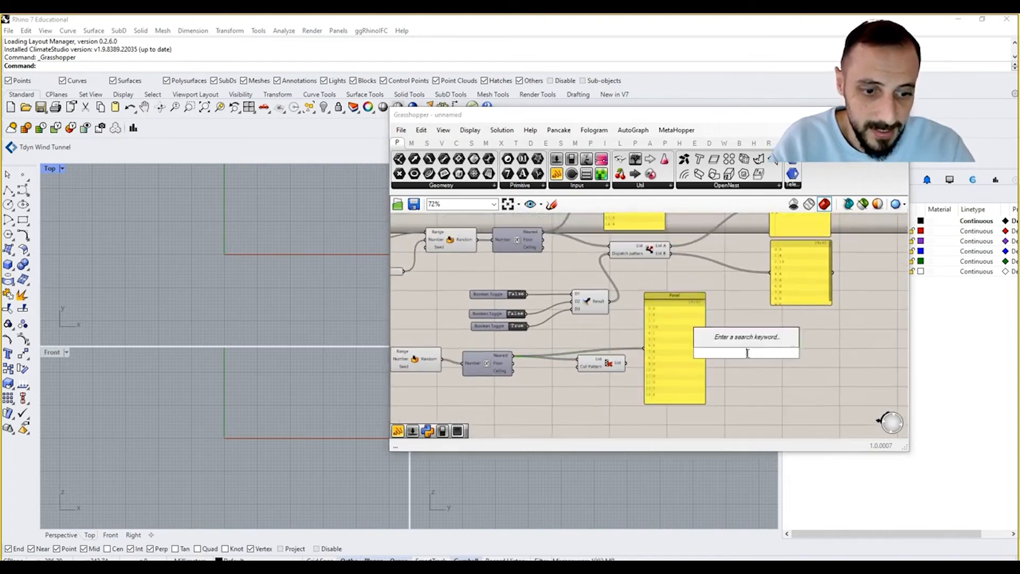
{"action": "type", "text": "pane"}
{"action": "left_click", "coordinate": [726, 340]}
{"action": "left_click_drag", "start_coordinate": [626, 366], "coordinate": [717, 352]}
{"action": "scroll", "coordinate": [730, 337], "scroll_direction": "up", "scroll_amount": 2}
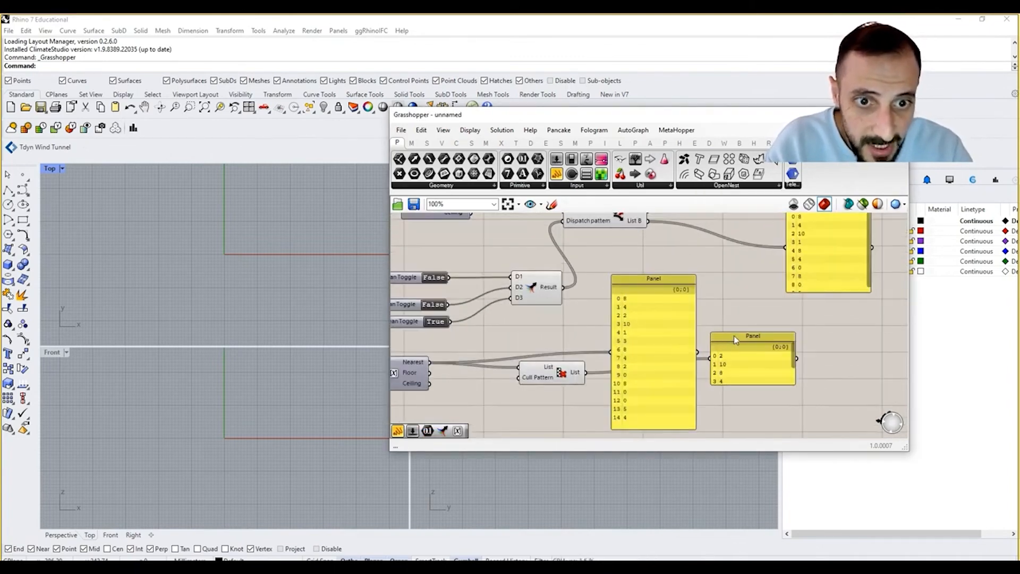
{"action": "left_click_drag", "start_coordinate": [735, 334], "coordinate": [735, 298]}
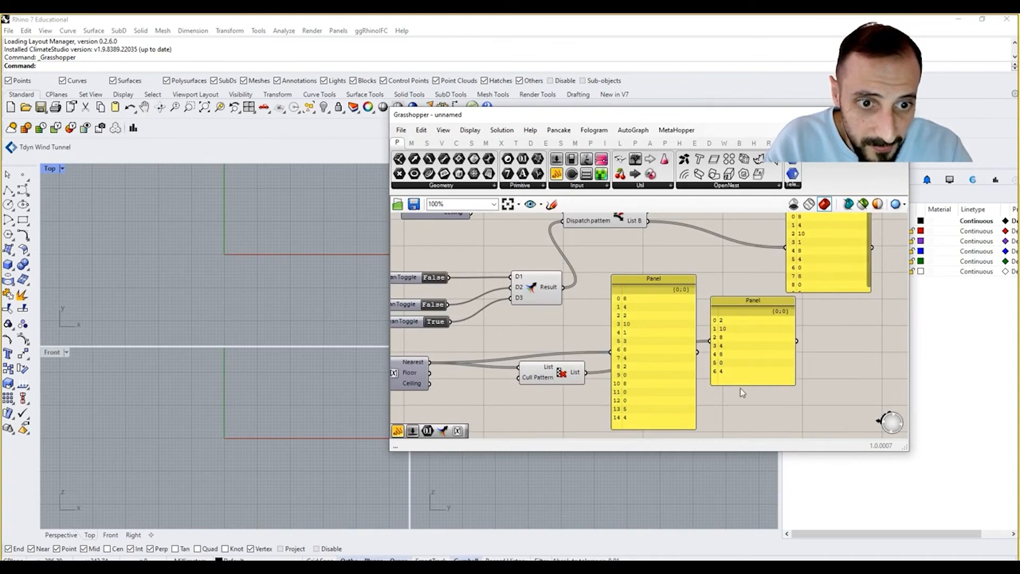
{"action": "left_click_drag", "start_coordinate": [739, 384], "coordinate": [739, 396]}
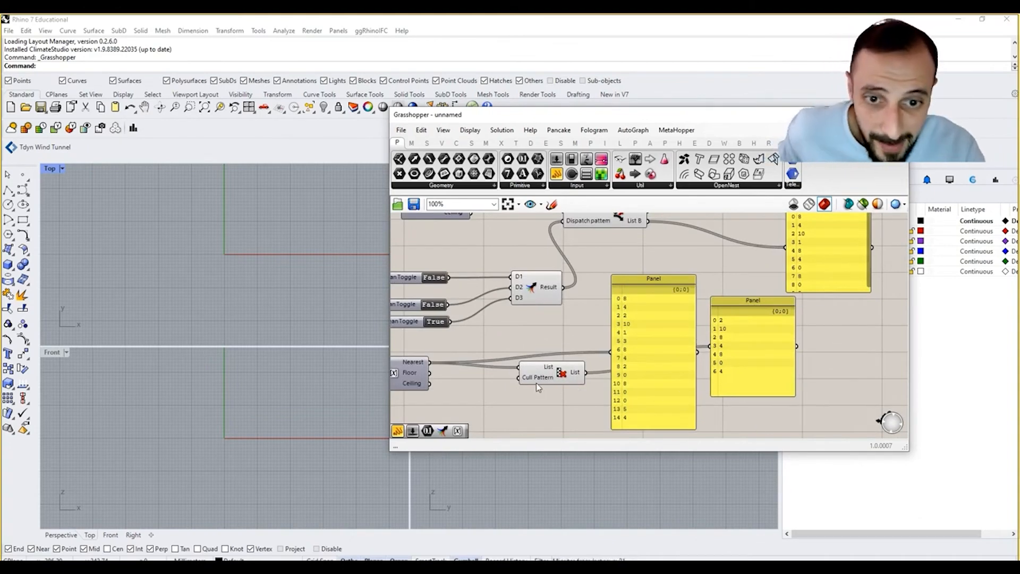
{"action": "mouse_move", "coordinate": [539, 381]}
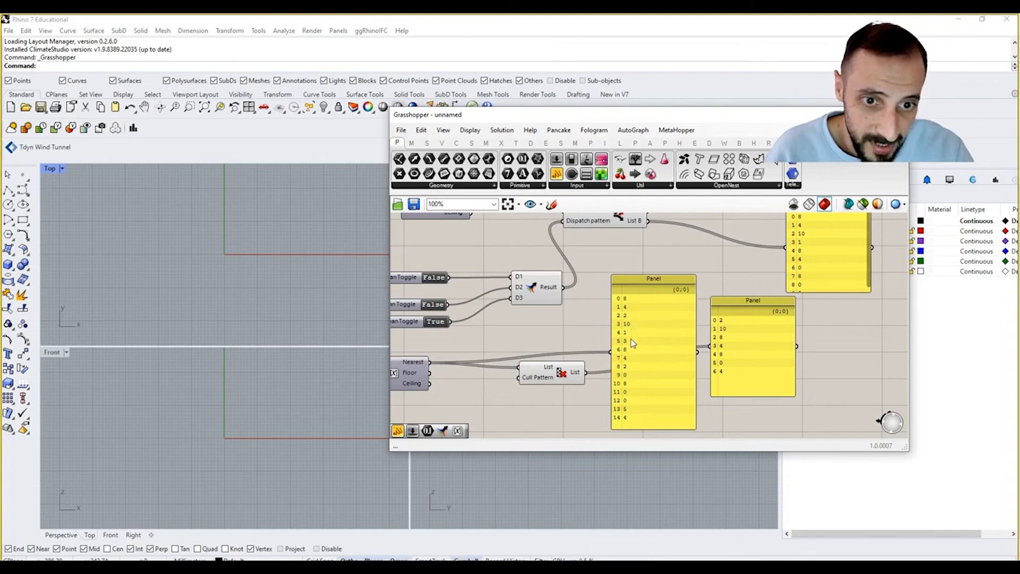
{"action": "right_click_drag", "start_coordinate": [604, 377], "coordinate": [644, 359]}
{"action": "double_click", "coordinate": [522, 404]}
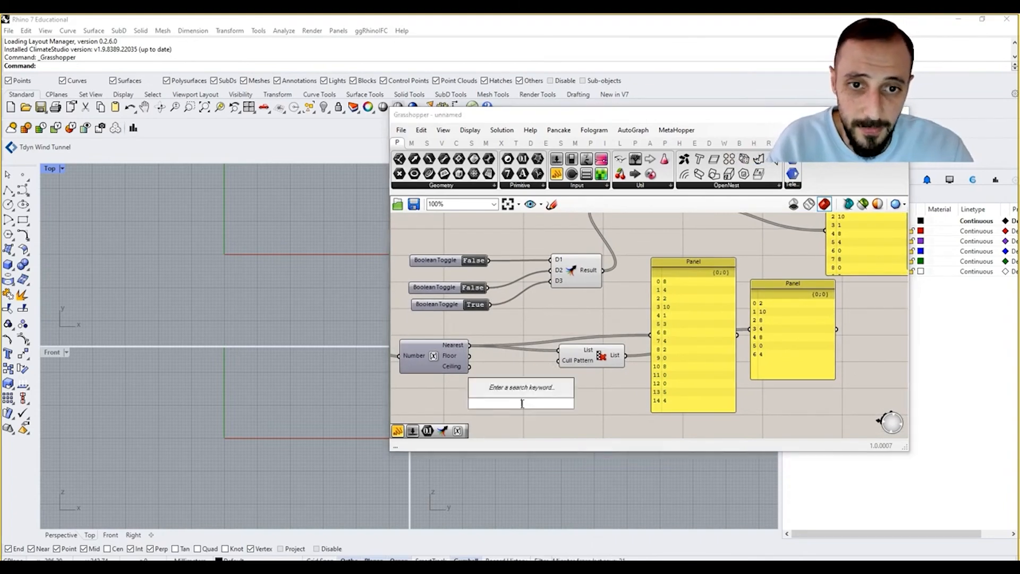
{"action": "type", "text": "tog"}
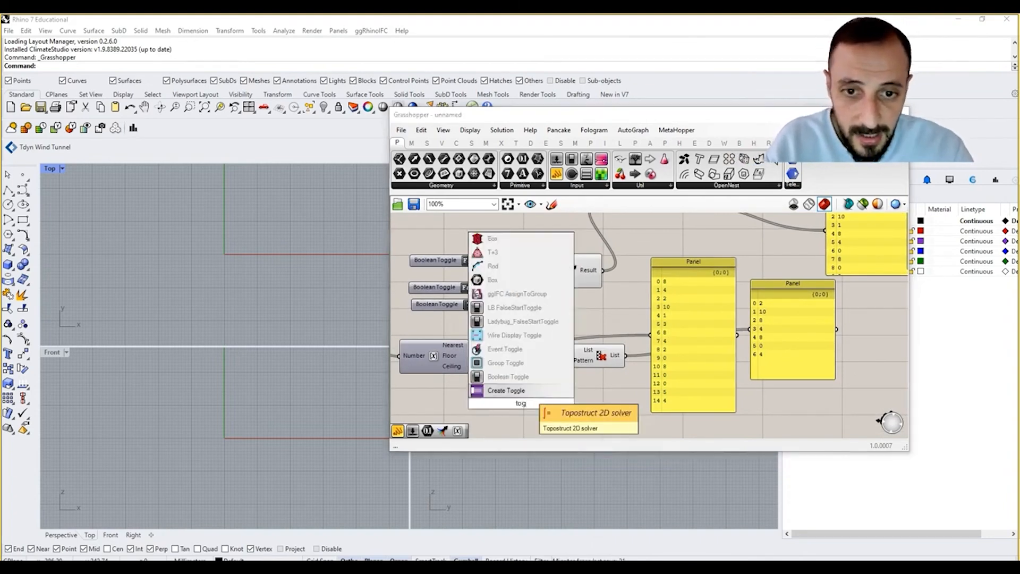
{"action": "left_click", "coordinate": [528, 373]}
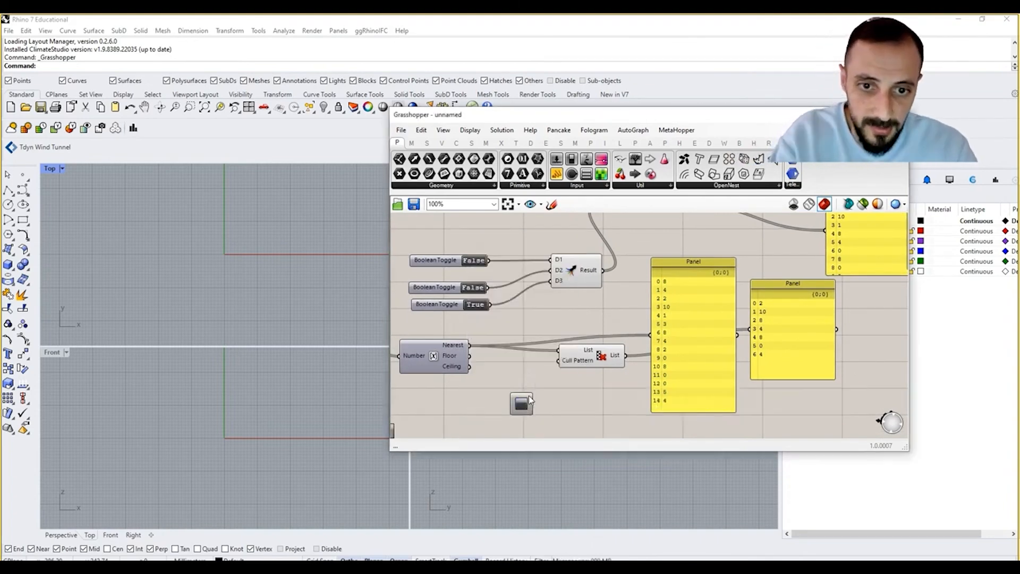
{"action": "left_click", "coordinate": [526, 397]}
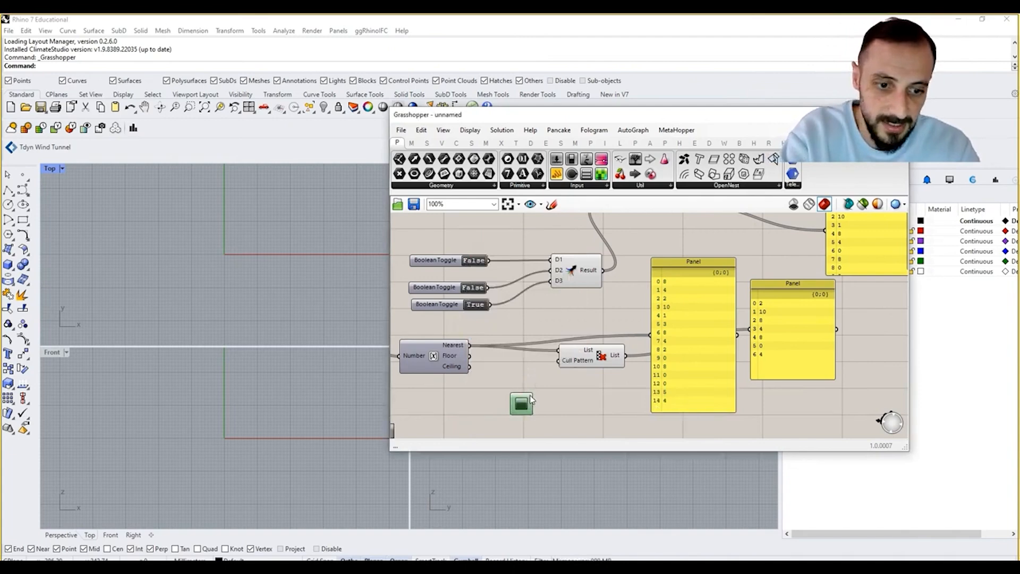
{"action": "key", "text": "Delete"}
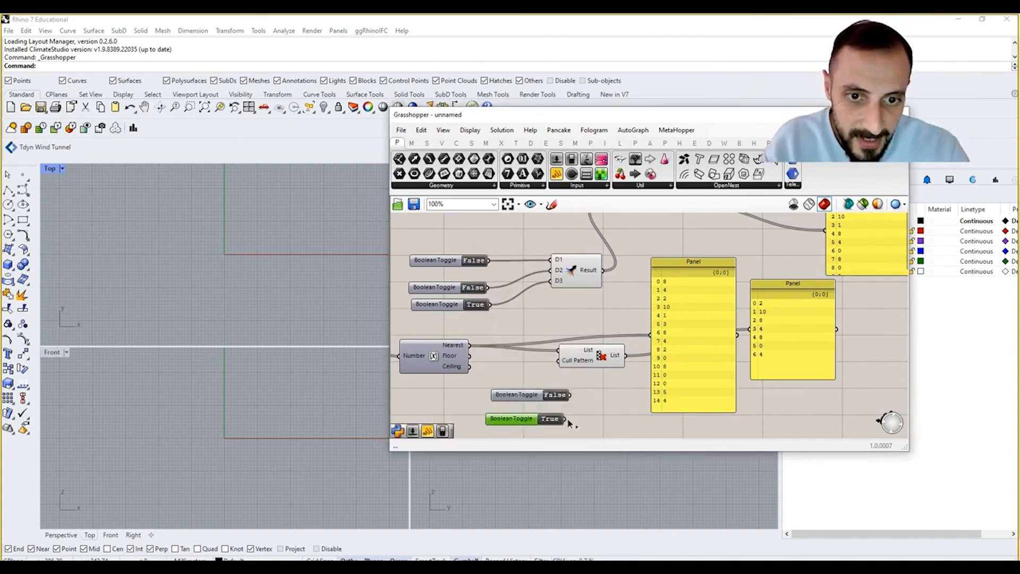
- Connect two Boolean Toggles, one True and one False, to the Cull Pattern input
{"action": "left_click_drag", "start_coordinate": [566, 419], "coordinate": [558, 360]}
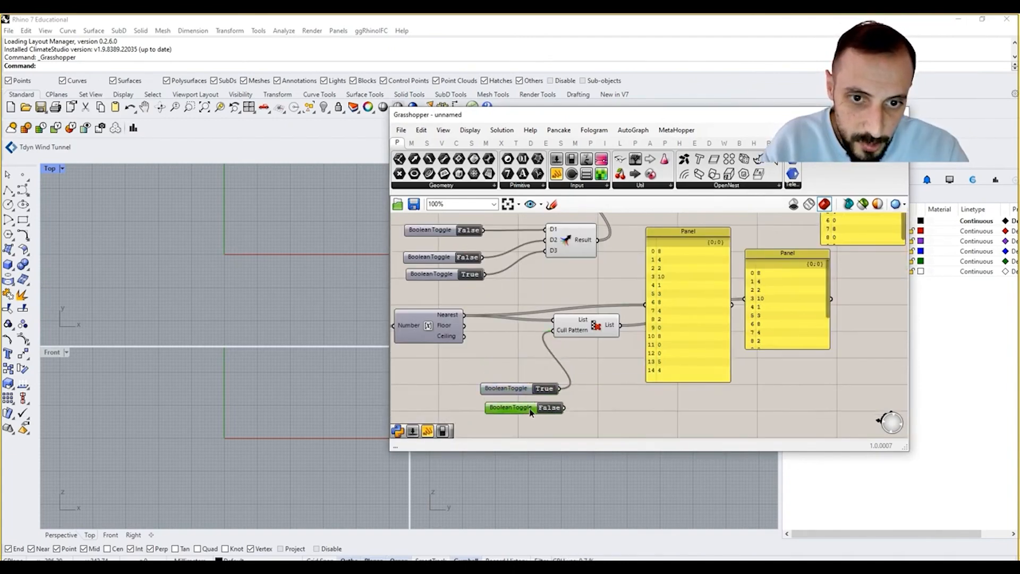
{"action": "left_click_drag", "start_coordinate": [565, 410], "coordinate": [565, 333]}
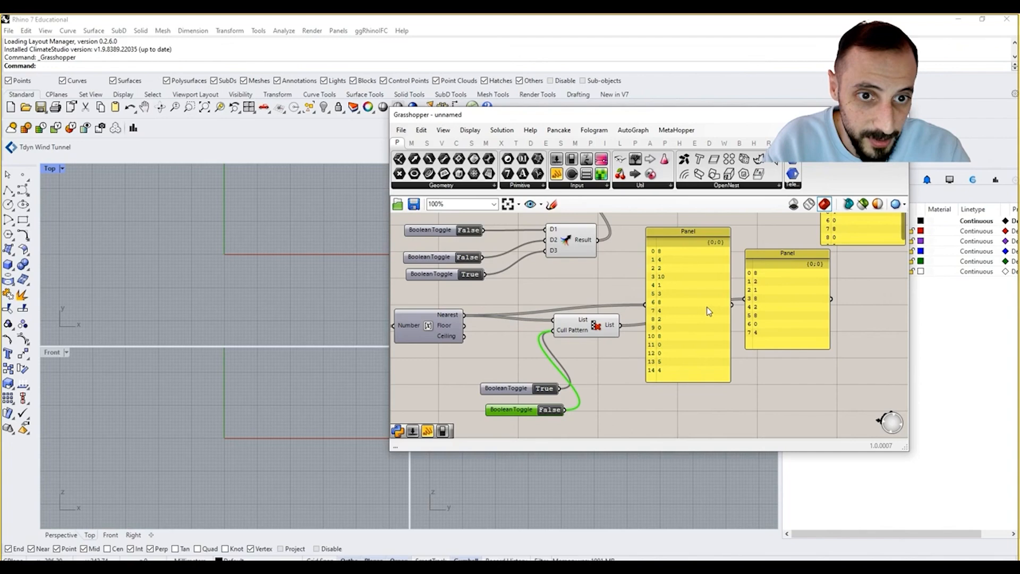
{"action": "scroll", "coordinate": [689, 360], "scroll_direction": "down", "scroll_amount": 5}
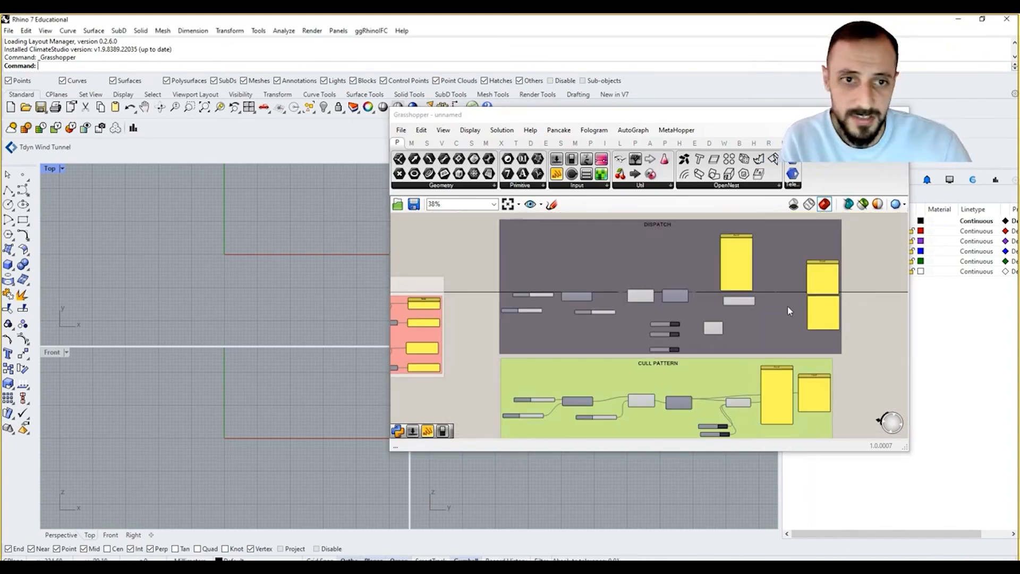
- Make the canvas window taller and bring the empty area below the purple and red groups into view
{"action": "scroll", "coordinate": [688, 297], "scroll_direction": "down", "scroll_amount": 2}
{"action": "right_click_drag", "start_coordinate": [684, 298], "coordinate": [847, 232]}
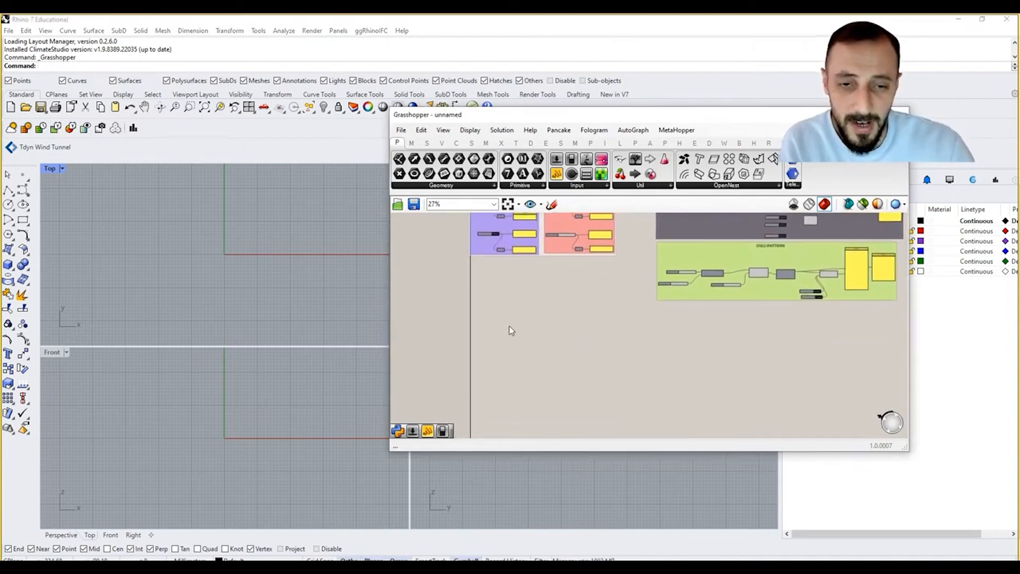
{"action": "scroll", "coordinate": [505, 378], "scroll_direction": "up", "scroll_amount": 2}
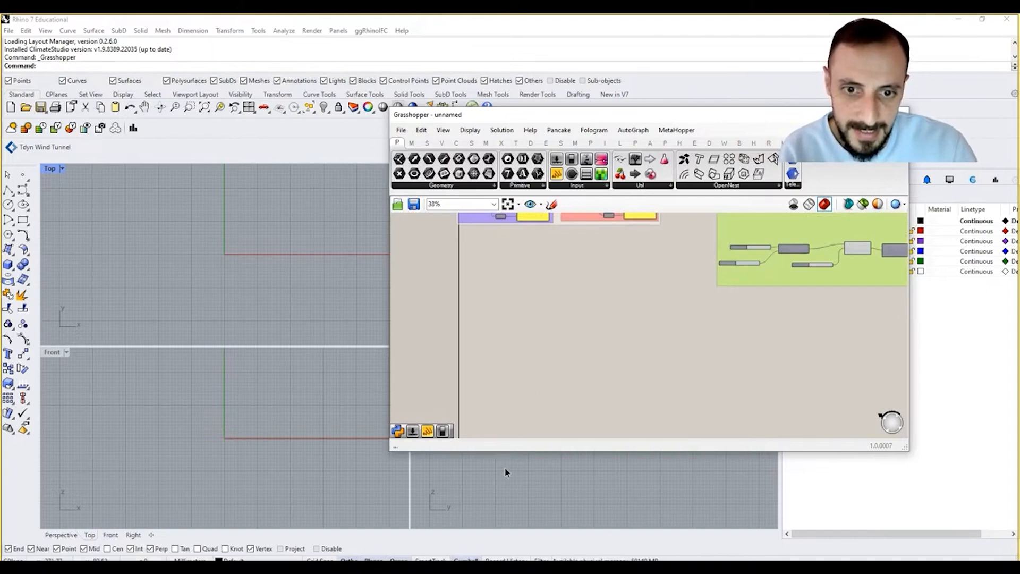
{"action": "left_click_drag", "start_coordinate": [508, 452], "coordinate": [511, 514]}
{"action": "right_click_drag", "start_coordinate": [534, 389], "coordinate": [548, 359]}
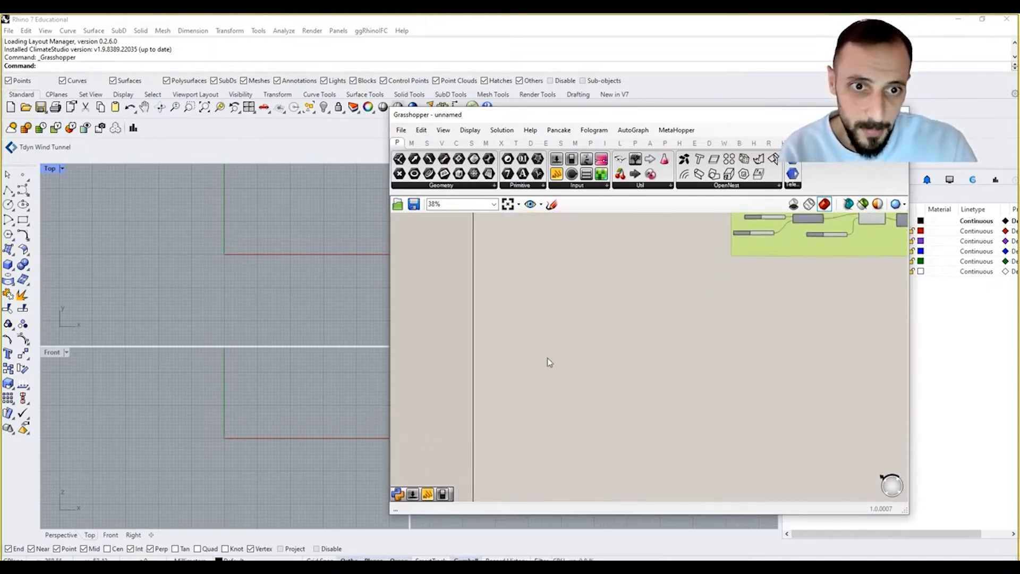
{"action": "right_click_drag", "start_coordinate": [549, 307], "coordinate": [553, 373]}
{"action": "scroll", "coordinate": [530, 335], "scroll_direction": "up", "scroll_amount": 5}
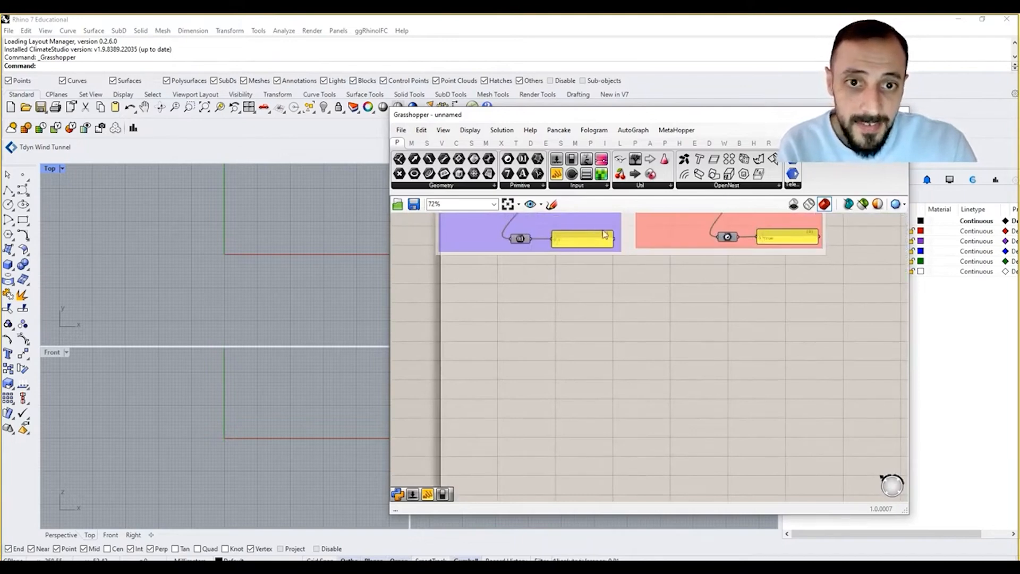
- Add a Random component in the empty canvas area below the purple and red groups
{"action": "left_click", "coordinate": [427, 143]}
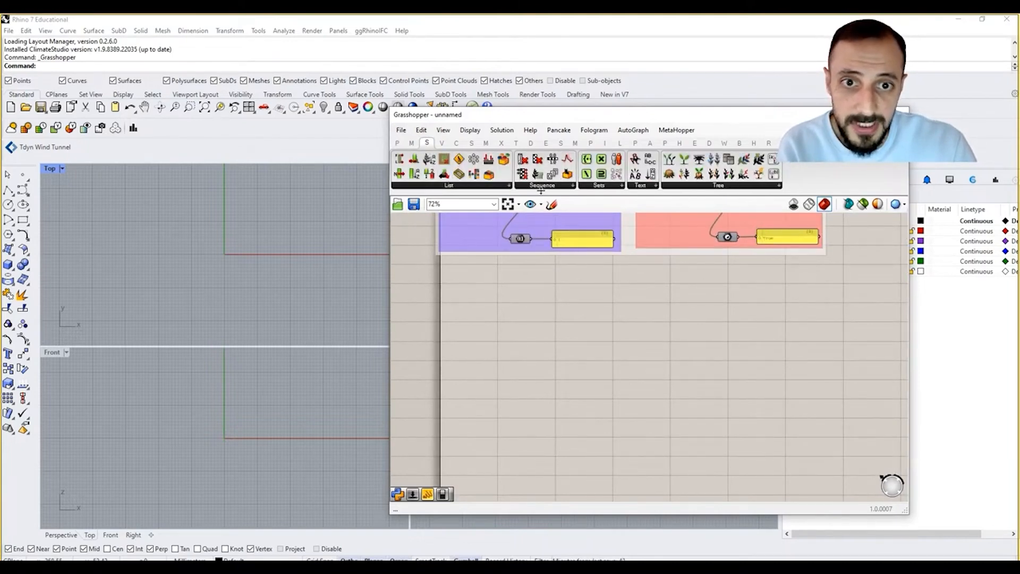
{"action": "left_click", "coordinate": [542, 186]}
{"action": "left_click", "coordinate": [616, 325]}
{"action": "left_click", "coordinate": [490, 345]}
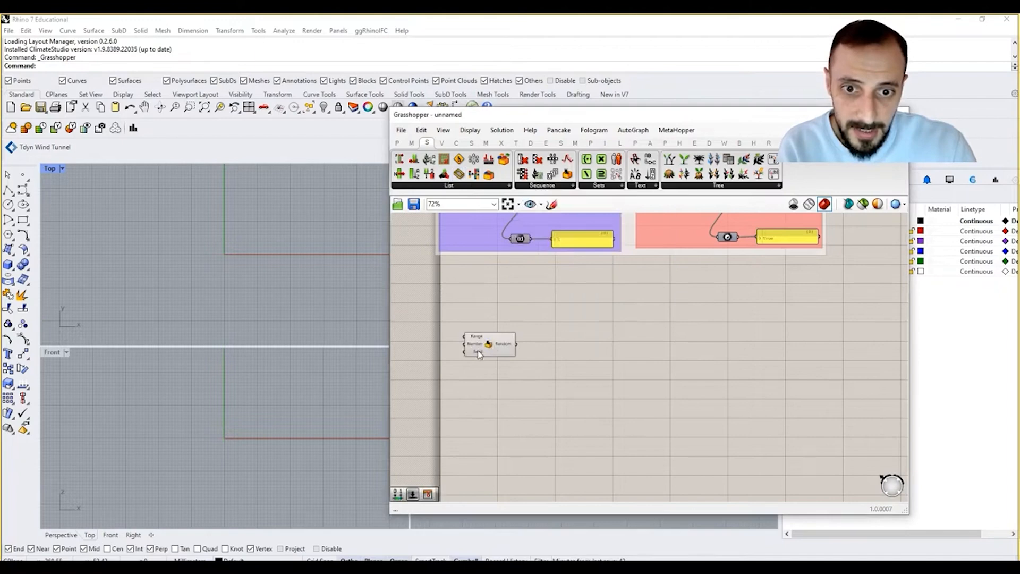
{"action": "right_click_drag", "start_coordinate": [481, 352], "coordinate": [605, 360]}
- Add a Construct Domain component in front of the new Random component
{"action": "double_click", "coordinate": [492, 346]}
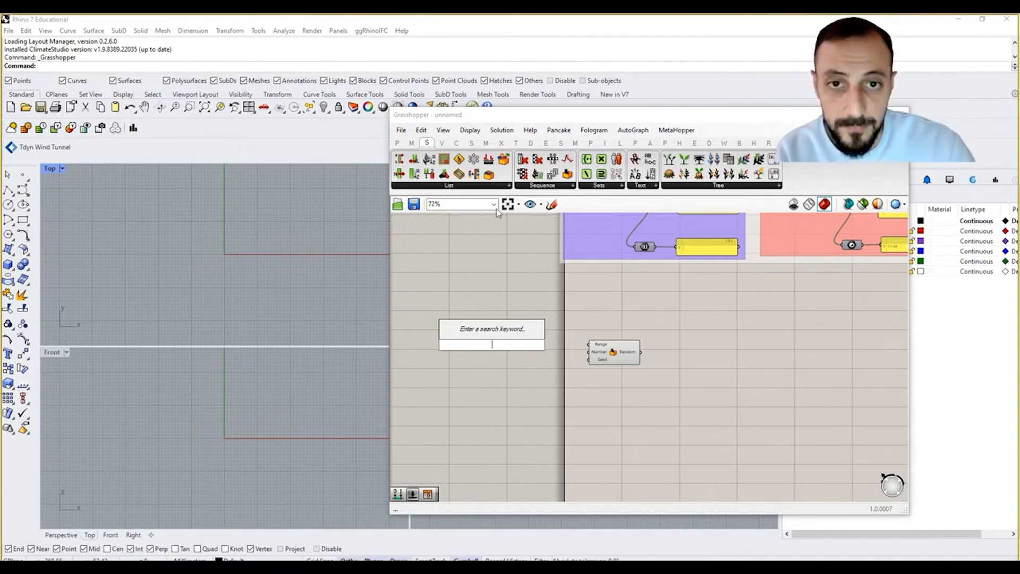
{"action": "left_click", "coordinate": [411, 142]}
{"action": "left_click", "coordinate": [418, 185]}
{"action": "left_click_drag", "start_coordinate": [418, 202], "coordinate": [517, 383]}
- Add two Number Sliders with the values 0 and 100 beside the new Construct Domain component
{"action": "double_click", "coordinate": [464, 354]}
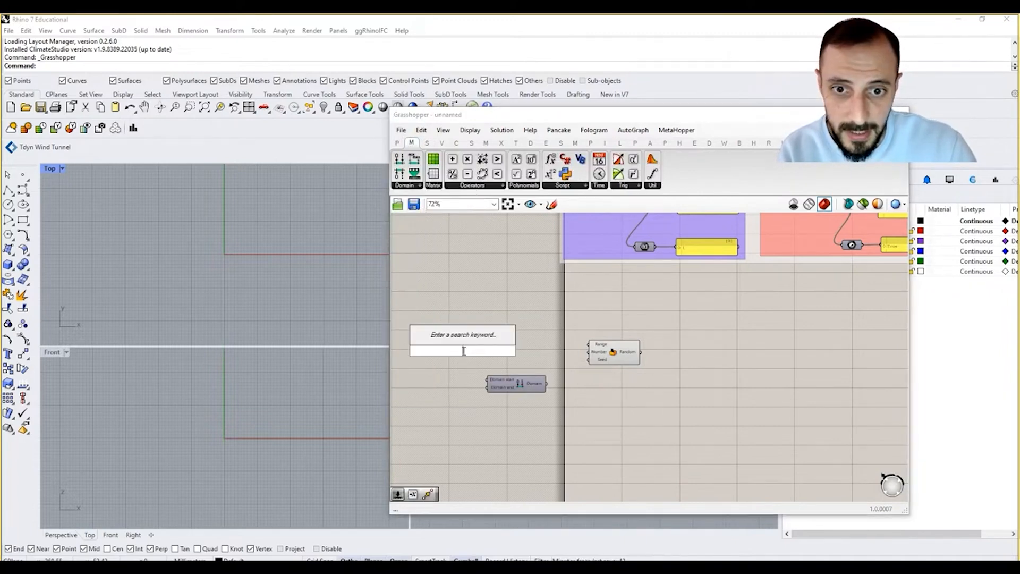
{"action": "type", "text": "0"}
{"action": "key", "text": "Return"}
{"action": "right_click_drag", "start_coordinate": [436, 376], "coordinate": [473, 362]}
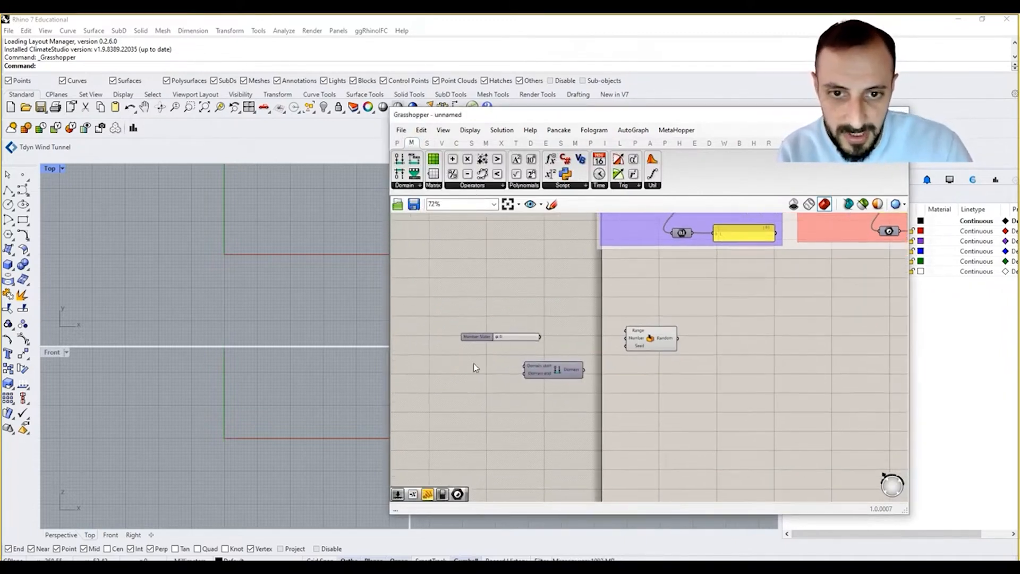
{"action": "double_click", "coordinate": [473, 362]}
{"action": "type", "text": "100"}
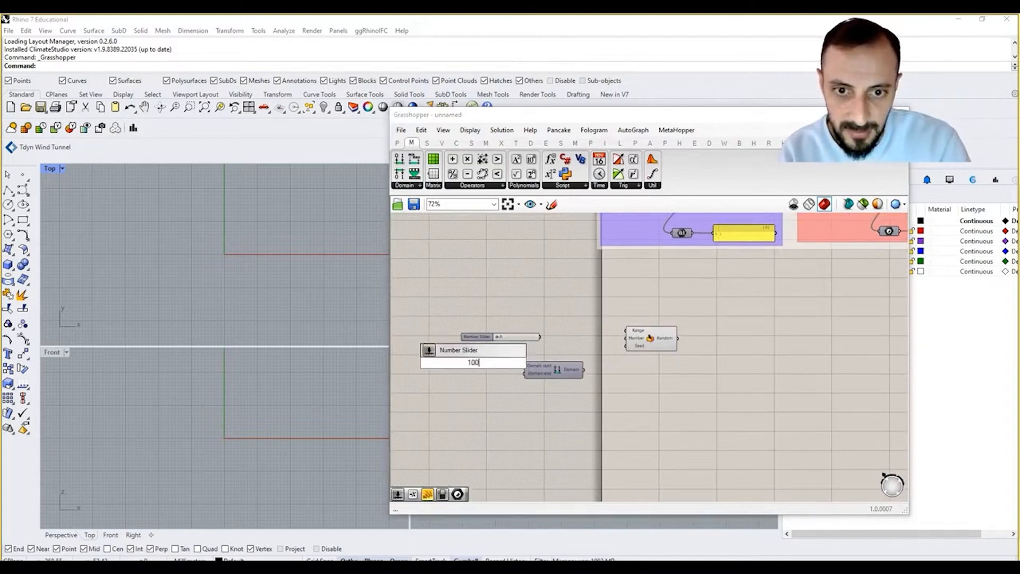
{"action": "key", "text": "Return"}
- Set the value of the second Number Slider, next to Construct Domain, to 10
{"action": "scroll", "coordinate": [473, 362], "scroll_direction": "up", "scroll_amount": 1}
{"action": "double_click", "coordinate": [483, 363]}
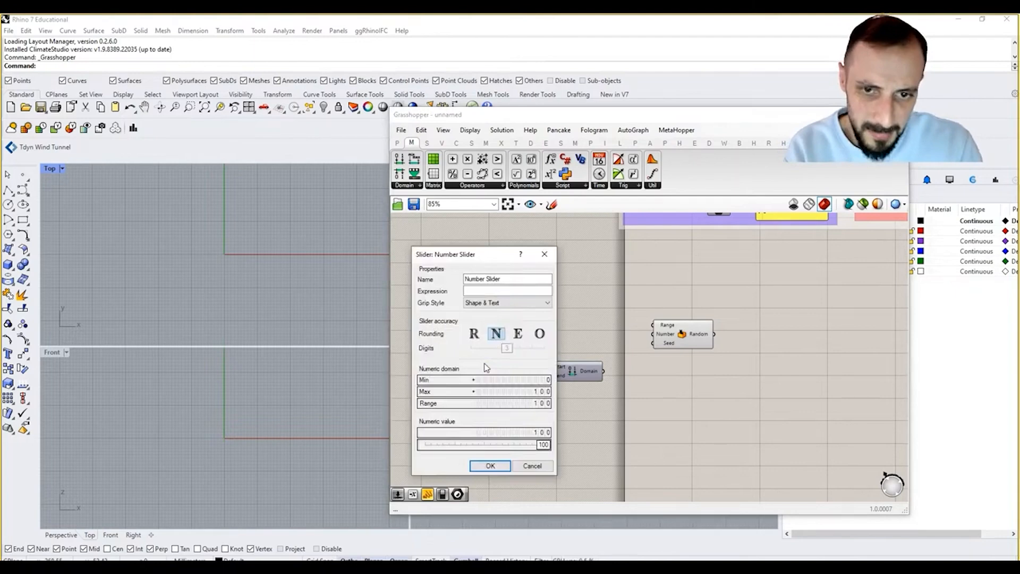
{"action": "key", "text": "Escape"}
{"action": "scroll", "coordinate": [484, 362], "scroll_direction": "up", "scroll_amount": 4}
{"action": "double_click", "coordinate": [483, 363]}
{"action": "type", "text": "10"}
{"action": "key", "text": "Return"}
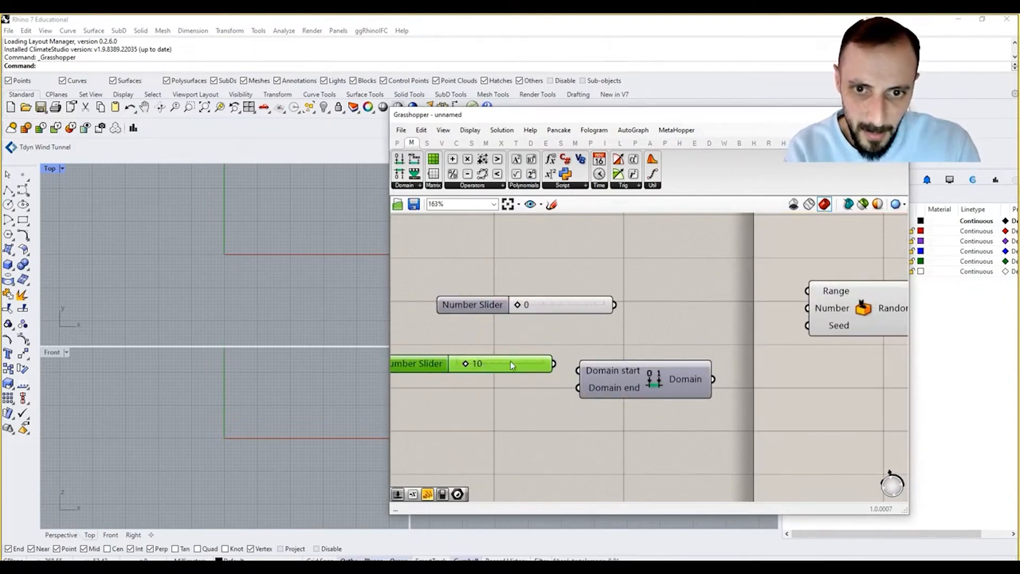
- Connect the 0 slider to Domain start and the 10 slider to Domain end of Construct Domain, lining up the sliders
{"action": "right_click_drag", "start_coordinate": [587, 306], "coordinate": [652, 310]}
{"action": "left_click_drag", "start_coordinate": [640, 313], "coordinate": [569, 330]}
{"action": "left_click_drag", "start_coordinate": [608, 326], "coordinate": [643, 374]}
{"action": "left_click_drag", "start_coordinate": [619, 368], "coordinate": [643, 391]}
{"action": "left_click_drag", "start_coordinate": [581, 370], "coordinate": [574, 381]}
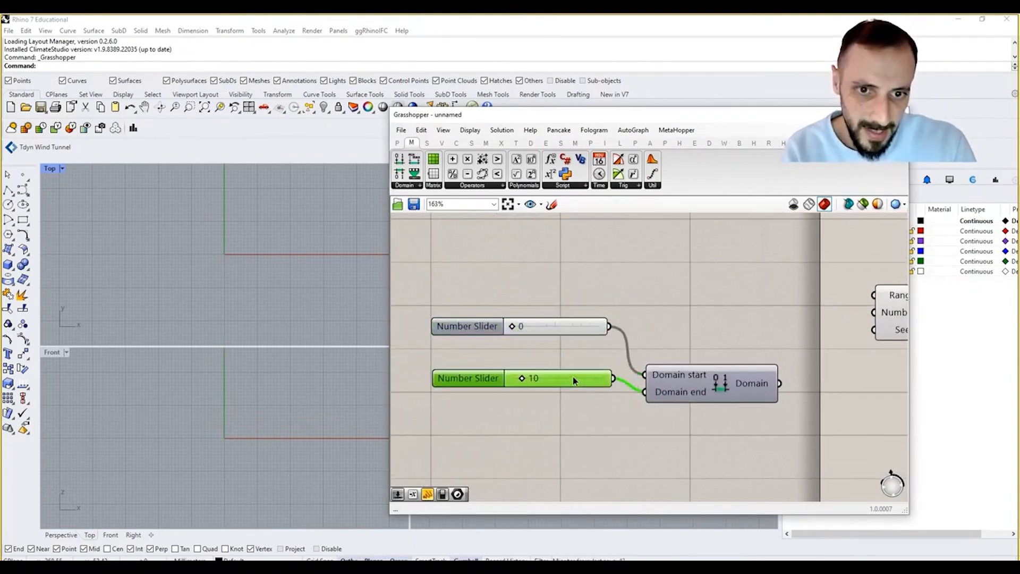
- Set the Number Slider feeding Domain end to 15
{"action": "right_click_drag", "start_coordinate": [636, 383], "coordinate": [588, 393]}
{"action": "double_click", "coordinate": [506, 392]}
{"action": "type", "text": "1"}
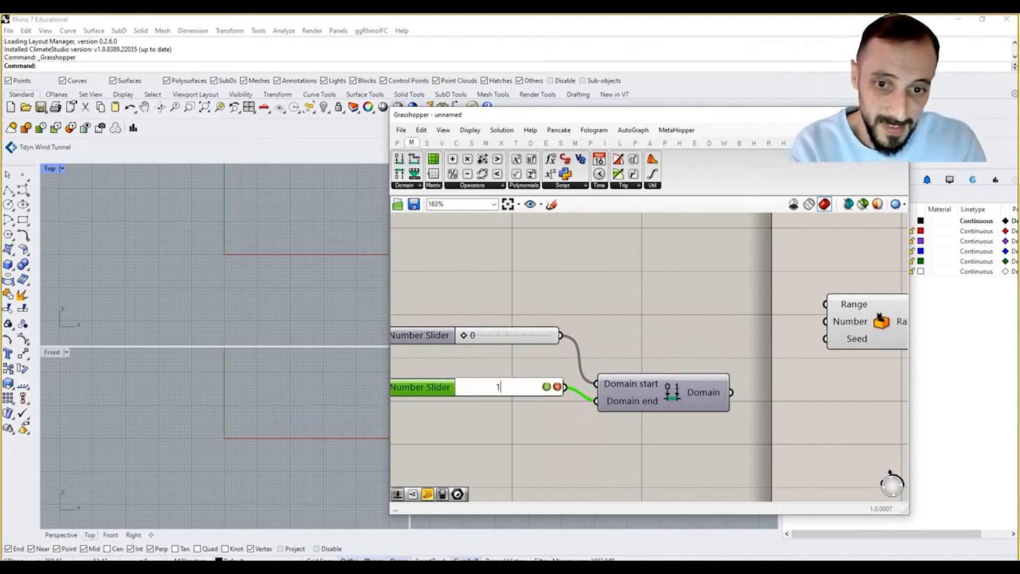
{"action": "type", "text": "5"}
{"action": "key", "text": "Return"}
- Connect Construct Domain's output to Random's Range input and move the domain components up beside Random
{"action": "left_click_drag", "start_coordinate": [690, 393], "coordinate": [860, 304]}
{"action": "left_click_drag", "start_coordinate": [770, 290], "coordinate": [521, 413]}
{"action": "left_click_drag", "start_coordinate": [629, 372], "coordinate": [589, 306]}
{"action": "double_click", "coordinate": [656, 369]}
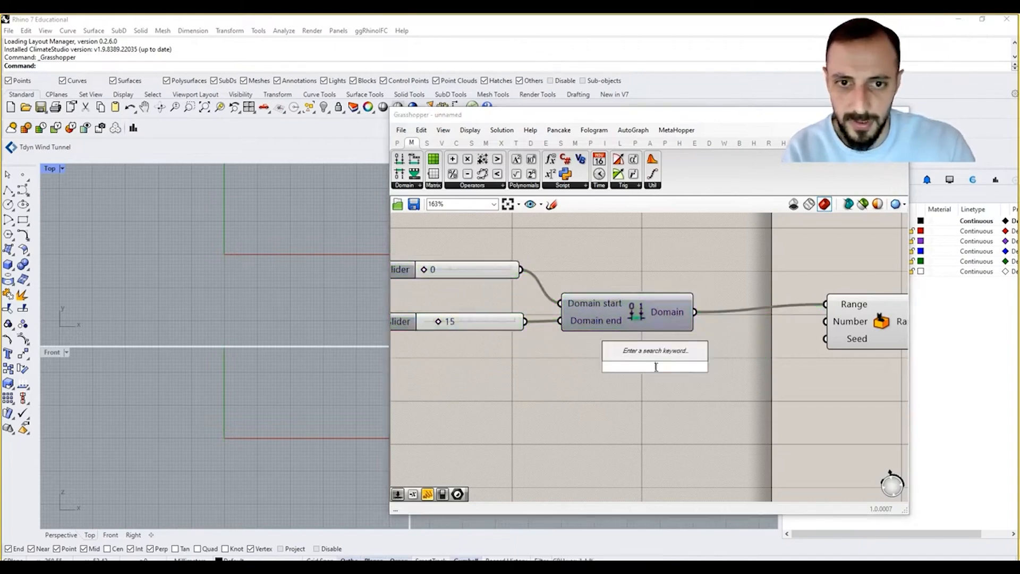
{"action": "key", "text": "Escape"}
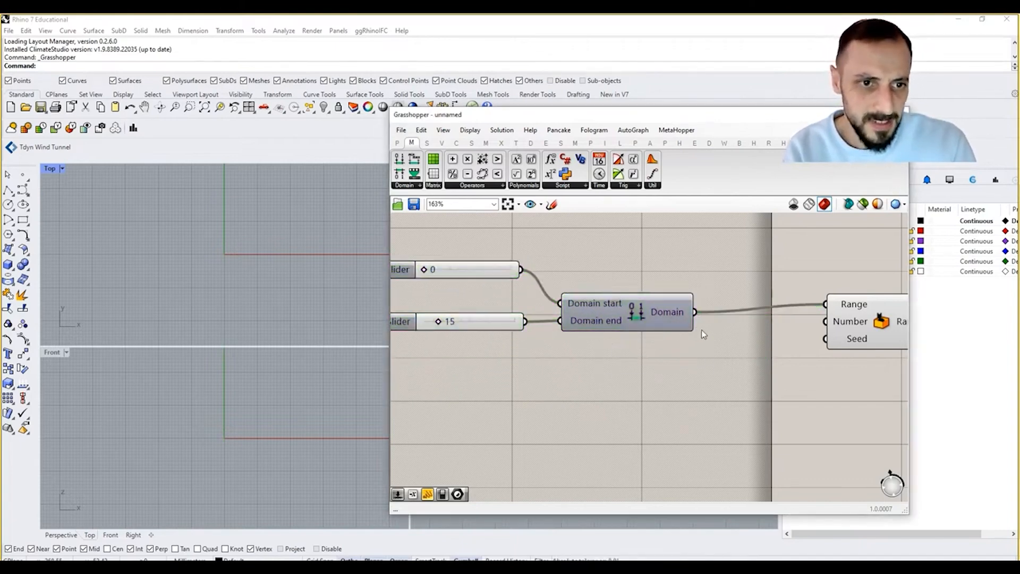
{"action": "left_click_drag", "start_coordinate": [507, 270], "coordinate": [516, 279]}
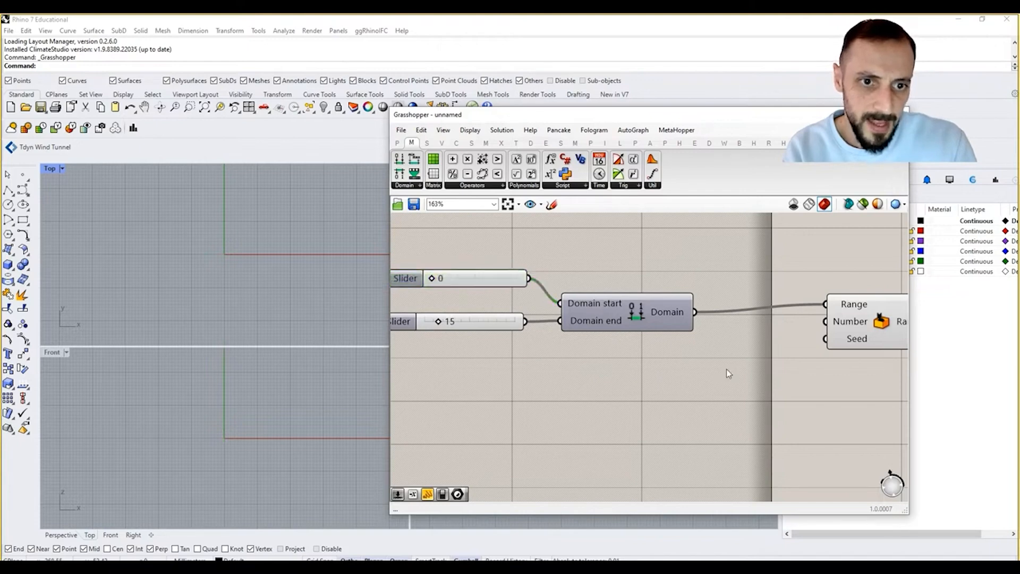
- Add a Number Slider with the value 8 and connect it to Random's Number input
{"action": "double_click", "coordinate": [726, 368]}
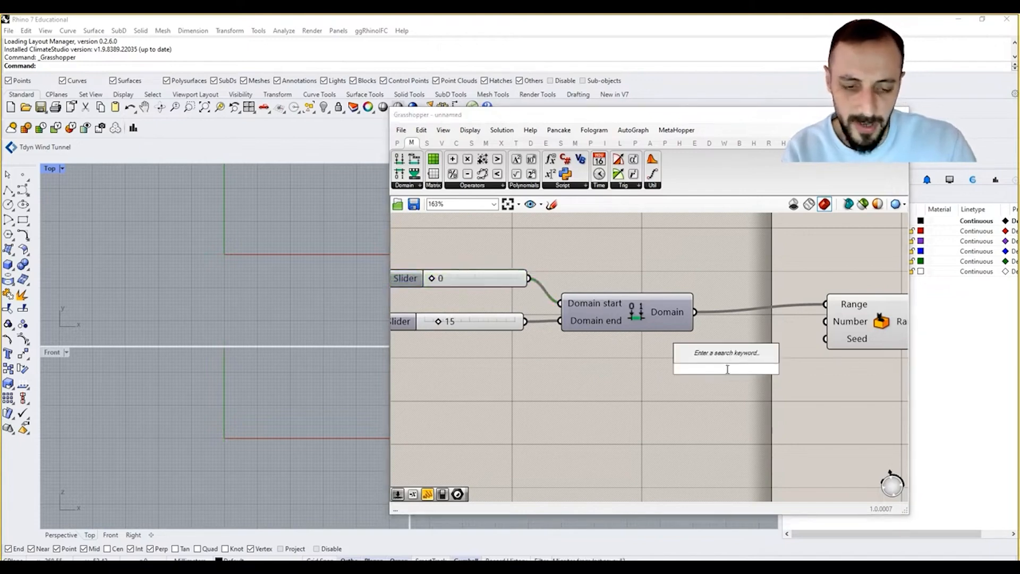
{"action": "double_click", "coordinate": [738, 384]}
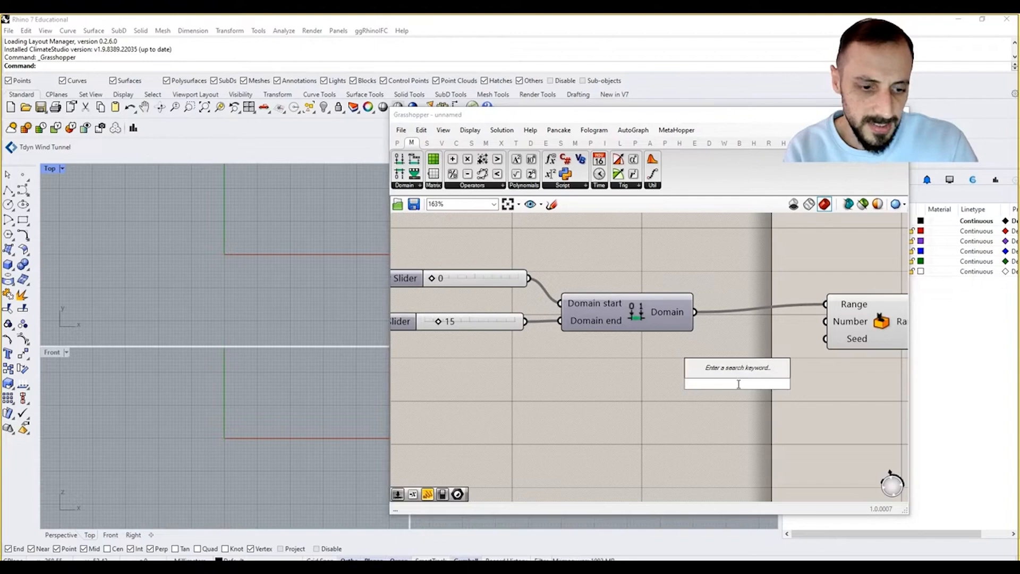
{"action": "type", "text": "8"}
{"action": "key", "text": "Return"}
{"action": "left_click_drag", "start_coordinate": [738, 384], "coordinate": [694, 369]}
{"action": "left_click_drag", "start_coordinate": [783, 368], "coordinate": [826, 322]}
{"action": "right_click_drag", "start_coordinate": [834, 339], "coordinate": [649, 355]}
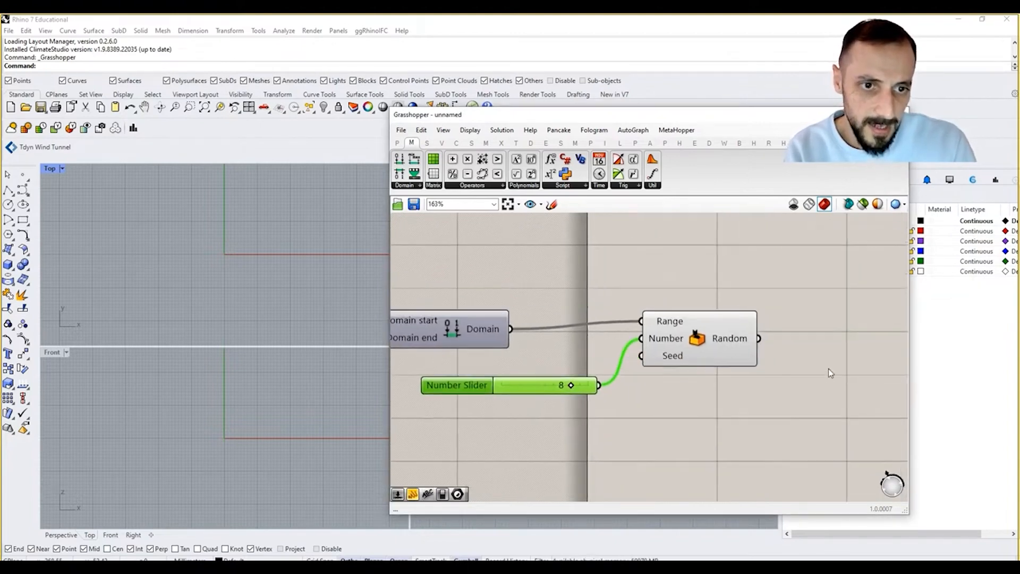
- Add a Panel beside Random, connect it to the Random output and enlarge it so the whole list fits
{"action": "double_click", "coordinate": [825, 353]}
{"action": "type", "text": "panel"}
{"action": "key", "text": "Return"}
{"action": "left_click_drag", "start_coordinate": [817, 368], "coordinate": [843, 366]}
{"action": "left_click_drag", "start_coordinate": [759, 338], "coordinate": [786, 365]}
{"action": "right_click_drag", "start_coordinate": [791, 366], "coordinate": [702, 348]}
{"action": "left_click_drag", "start_coordinate": [775, 349], "coordinate": [786, 340]}
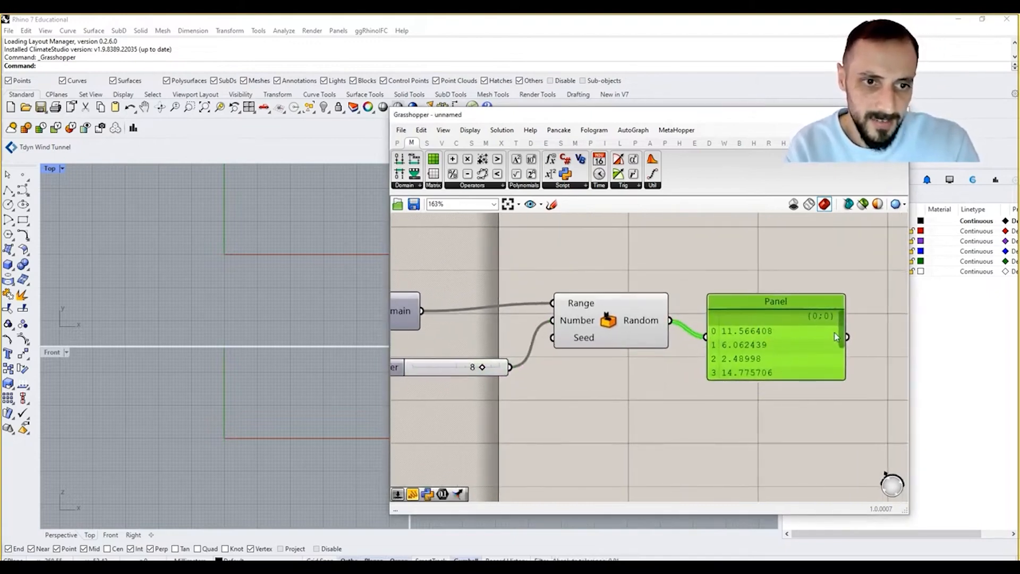
{"action": "left_click_drag", "start_coordinate": [816, 386], "coordinate": [813, 461]}
- Try a Number Slider with the values 5 and 4 on Random's Seed input, and delete the slider
{"action": "double_click", "coordinate": [565, 408]}
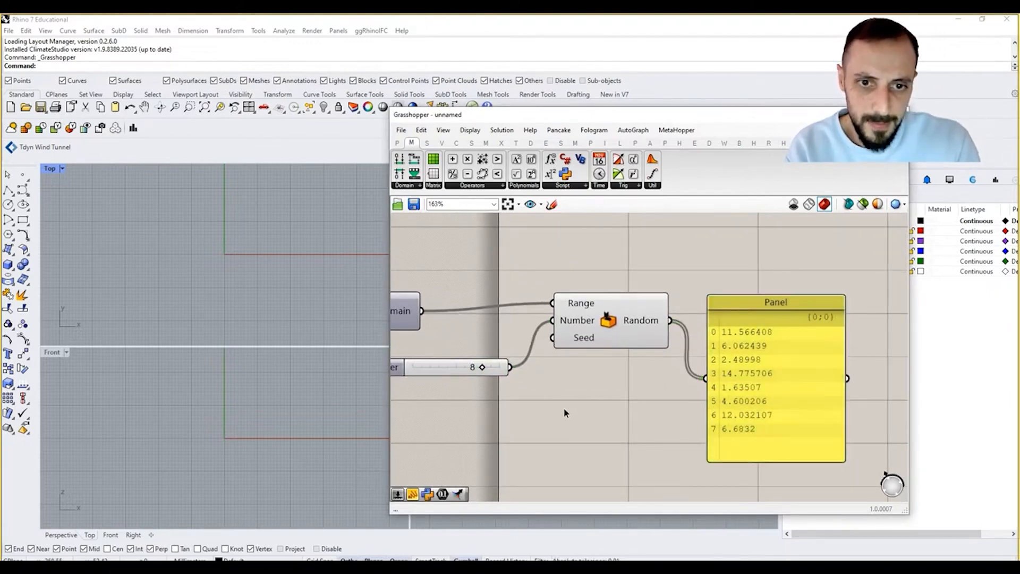
{"action": "type", "text": "5"}
{"action": "key", "text": "Return"}
{"action": "left_click_drag", "start_coordinate": [651, 415], "coordinate": [562, 355]}
{"action": "mouse_move", "coordinate": [524, 419]}
{"action": "left_mouse_down"}
{"action": "mouse_move", "coordinate": [544, 419]}
{"action": "mouse_move", "coordinate": [499, 419]}
{"action": "mouse_move", "coordinate": [515, 419]}
{"action": "left_mouse_up"}
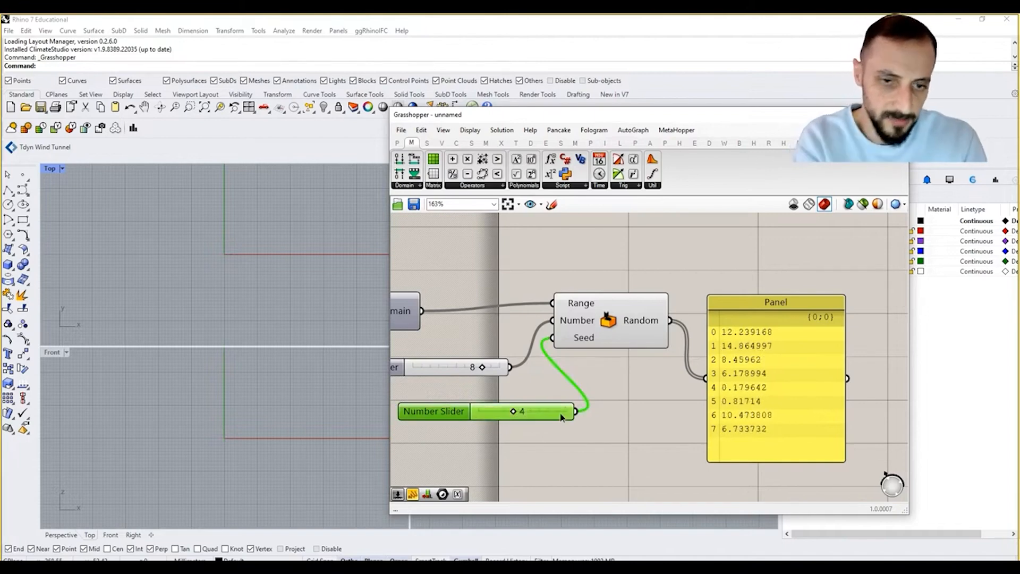
{"action": "key", "text": "Delete"}
- Move the random-number Panel level with Random and shift the 8 slider slightly away from it
{"action": "left_click_drag", "start_coordinate": [709, 382], "coordinate": [778, 305]}
{"action": "scroll", "coordinate": [779, 305], "scroll_direction": "down", "scroll_amount": 3}
{"action": "right_click_drag", "start_coordinate": [541, 353], "coordinate": [626, 350]}
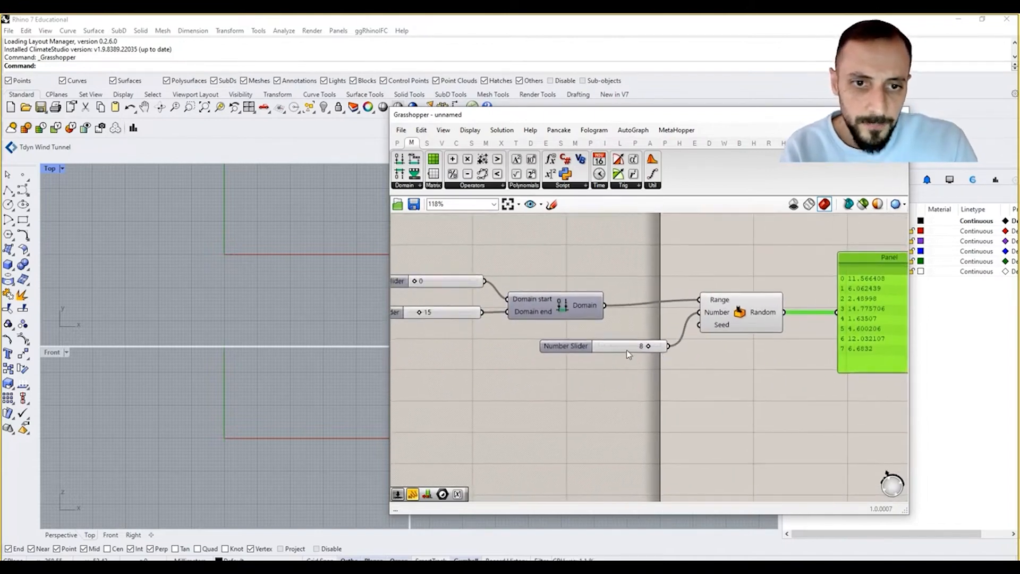
{"action": "left_click_drag", "start_coordinate": [627, 350], "coordinate": [609, 350]}
{"action": "right_click_drag", "start_coordinate": [733, 372], "coordinate": [704, 371]}
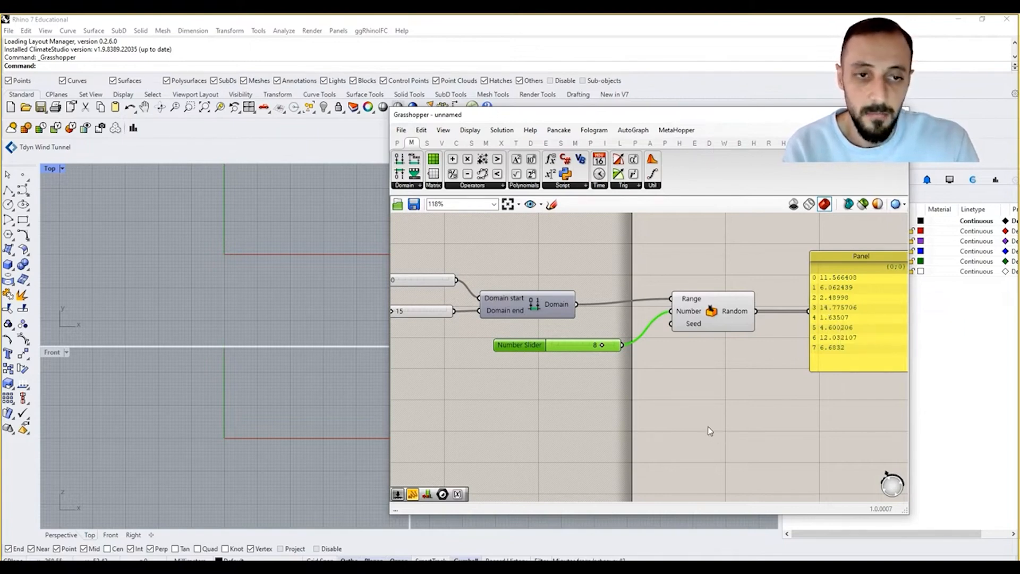
- Add a Number Slider with the value 7 in the empty area below Random
{"action": "double_click", "coordinate": [692, 406]}
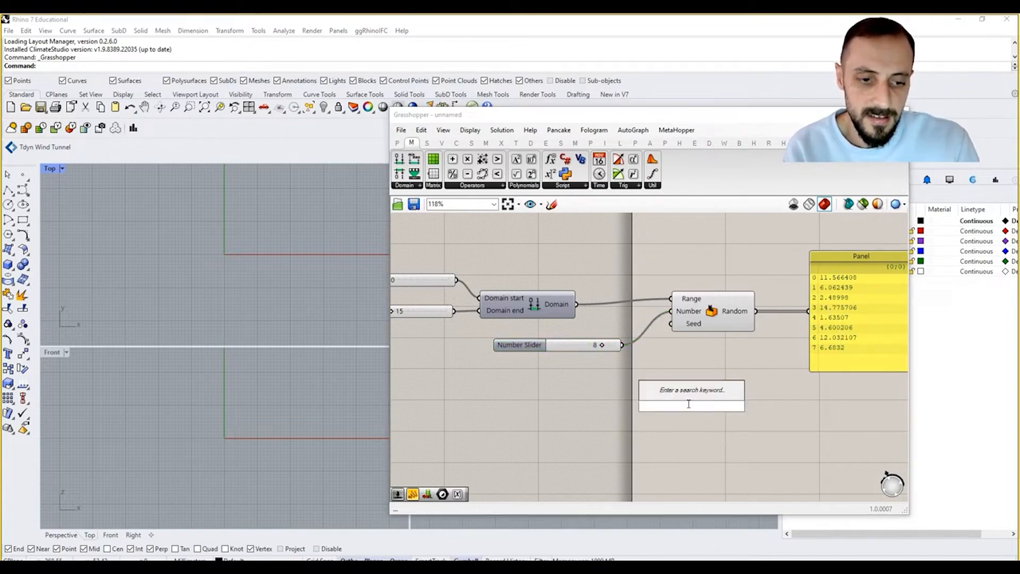
{"action": "type", "text": "7"}
{"action": "key", "text": "Return"}
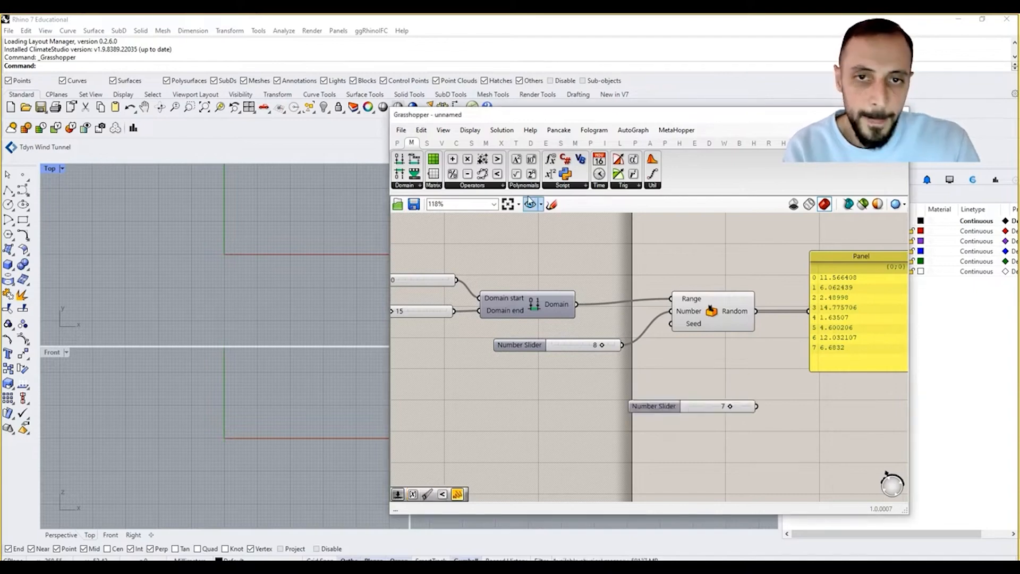
- Add a Larger Than component, wiring Random to its First Number and the 7 slider to its Second Number
{"action": "left_click", "coordinate": [476, 186]}
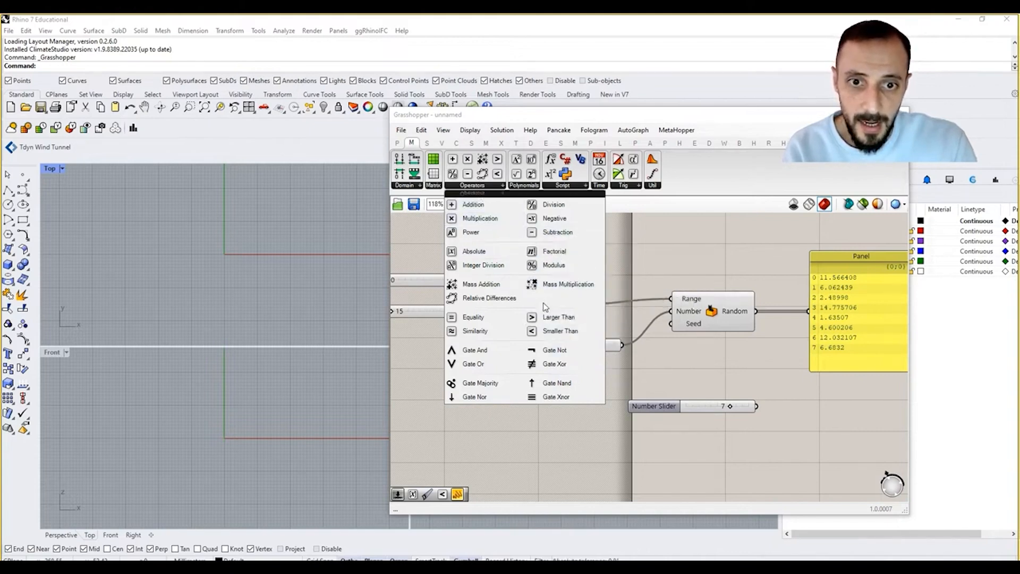
{"action": "left_click_drag", "start_coordinate": [548, 318], "coordinate": [747, 428]}
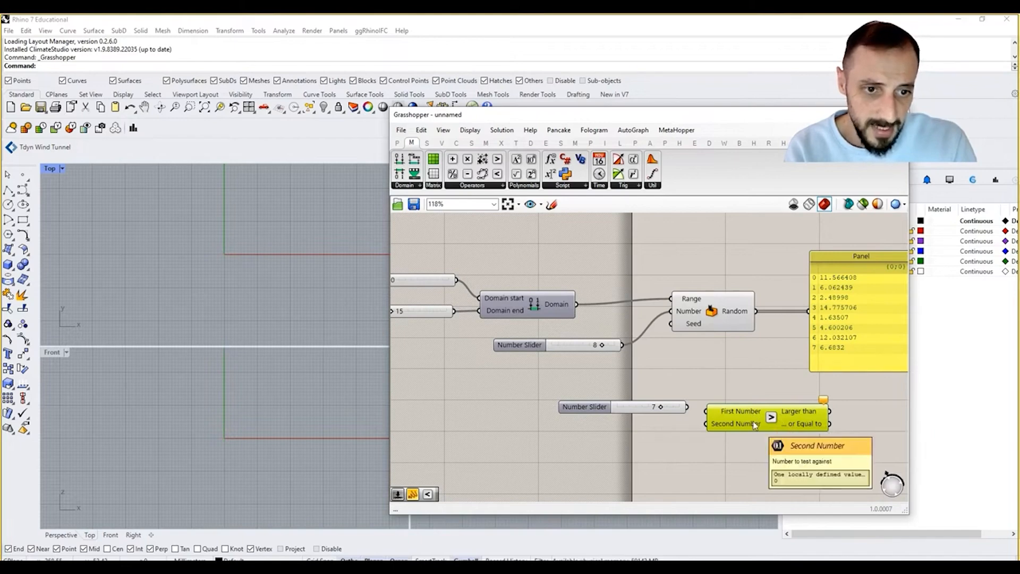
{"action": "left_click_drag", "start_coordinate": [640, 407], "coordinate": [636, 420]}
{"action": "left_click_drag", "start_coordinate": [756, 312], "coordinate": [706, 423]}
- Add a Panel beside the Larger Than component and connect the Larger than output to it
{"action": "right_click_drag", "start_coordinate": [847, 413], "coordinate": [727, 390]}
{"action": "left_click", "coordinate": [748, 392]}
{"action": "double_click", "coordinate": [748, 391]}
{"action": "type", "text": "Panel"}
{"action": "key", "text": "Return"}
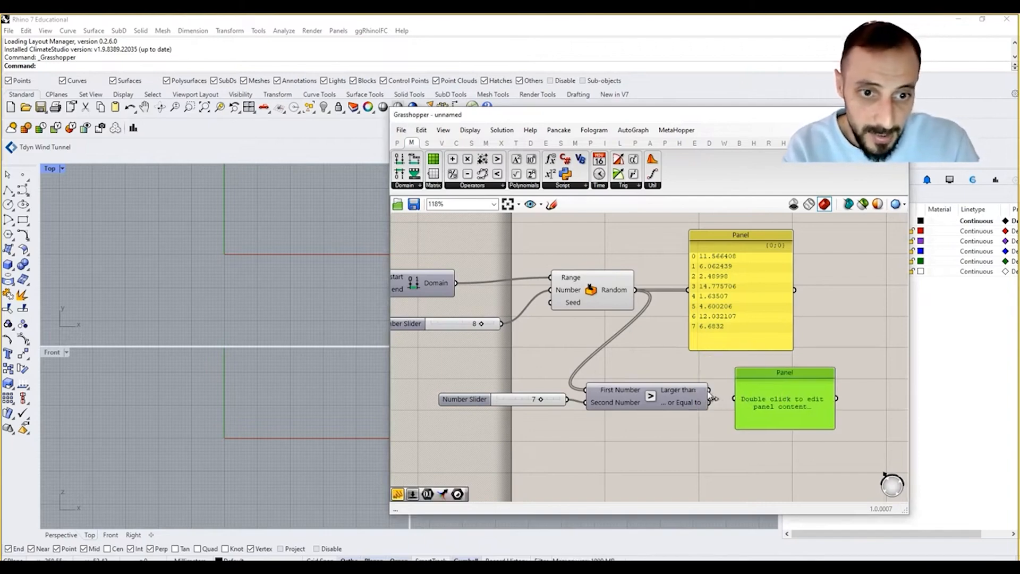
{"action": "left_click_drag", "start_coordinate": [709, 390], "coordinate": [735, 398]}
- Enlarge the Boolean Panel to fit its whole list and align the random-number Panel directly above it
{"action": "right_click_drag", "start_coordinate": [808, 408], "coordinate": [810, 402]}
{"action": "left_click_drag", "start_coordinate": [811, 403], "coordinate": [831, 395]}
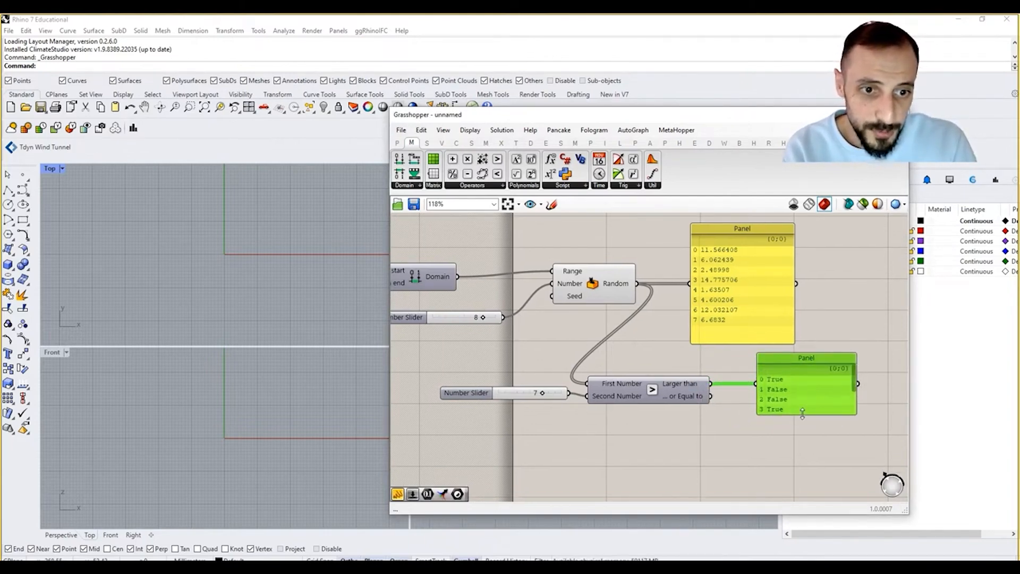
{"action": "left_click_drag", "start_coordinate": [802, 414], "coordinate": [803, 480]}
{"action": "left_click_drag", "start_coordinate": [797, 431], "coordinate": [805, 428]}
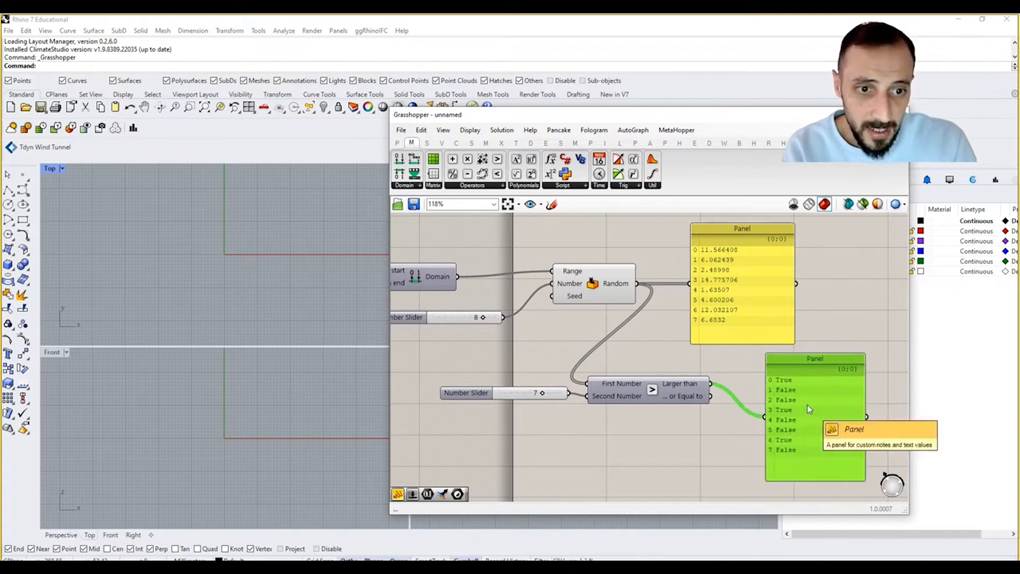
{"action": "left_click_drag", "start_coordinate": [740, 325], "coordinate": [815, 325]}
{"action": "left_click", "coordinate": [712, 323]}
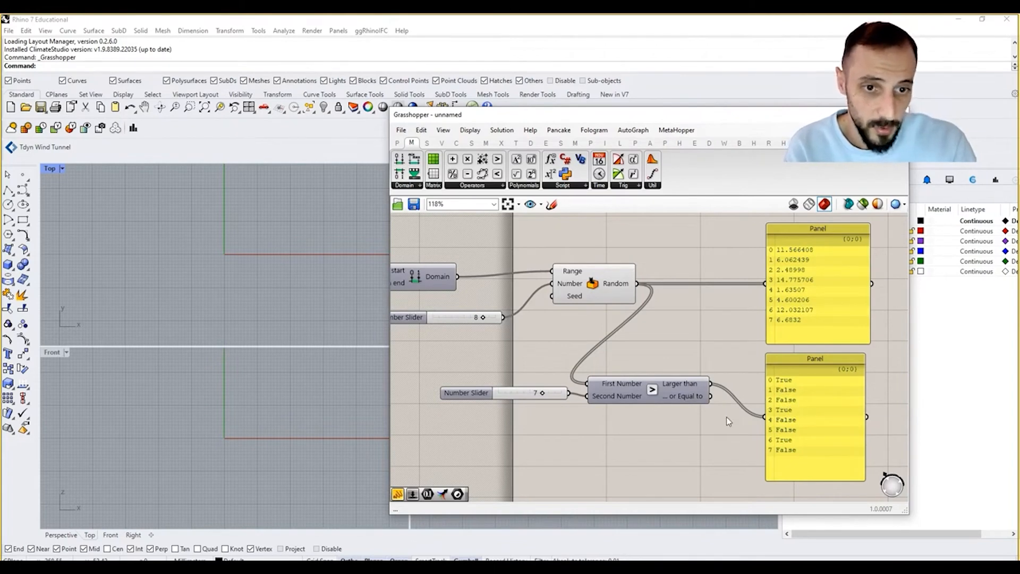
- Add a Round component near the Construct Domain and Random components
{"action": "mouse_move", "coordinate": [694, 402]}
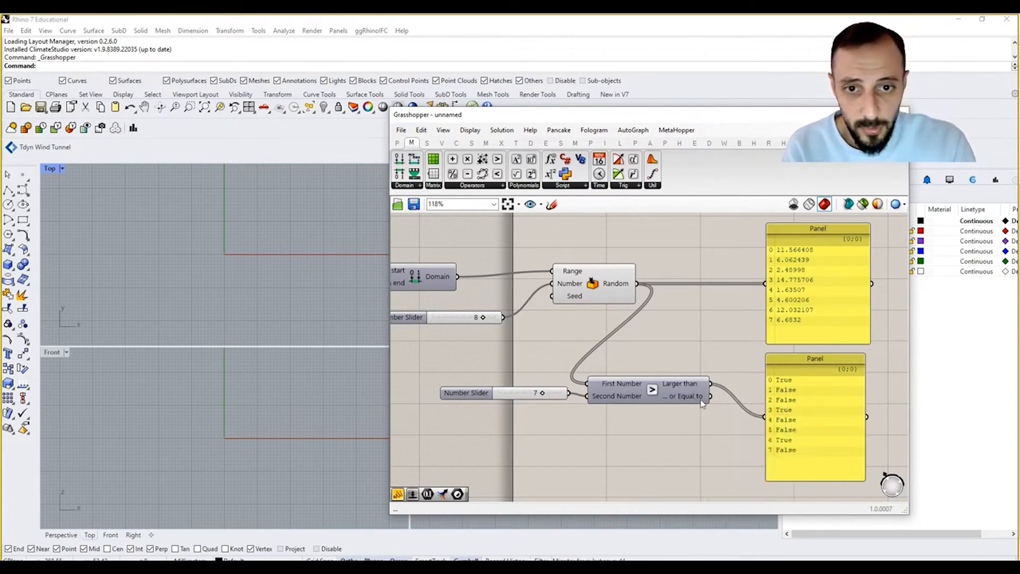
{"action": "right_click_drag", "start_coordinate": [505, 344], "coordinate": [650, 363]}
{"action": "double_click", "coordinate": [599, 366]}
{"action": "type", "text": "round"}
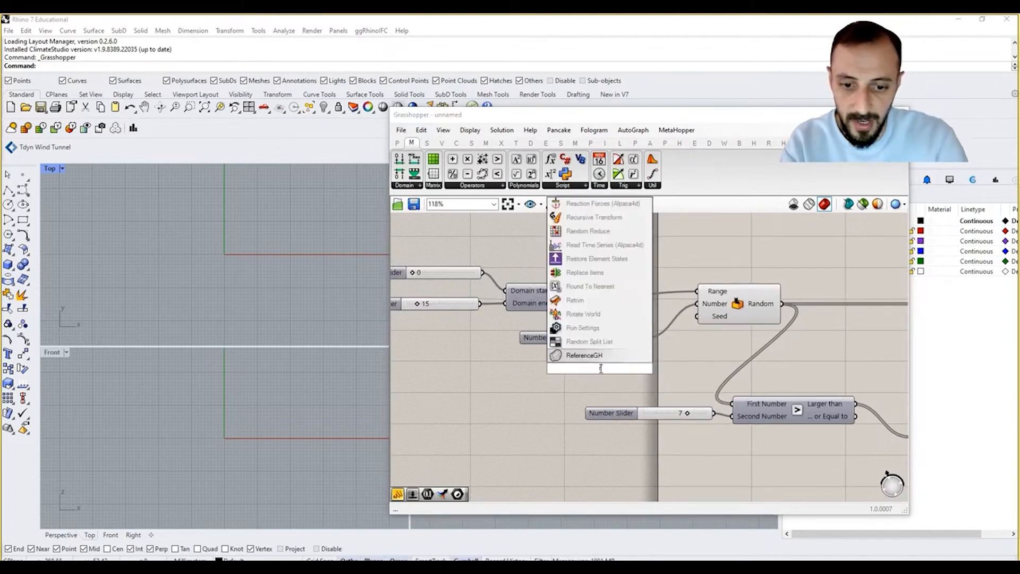
{"action": "left_click", "coordinate": [575, 341]}
- Try to insert Round between Construct Domain and Random, with its Nearest output feeding Random's Range
{"action": "left_click_drag", "start_coordinate": [612, 365], "coordinate": [663, 245]}
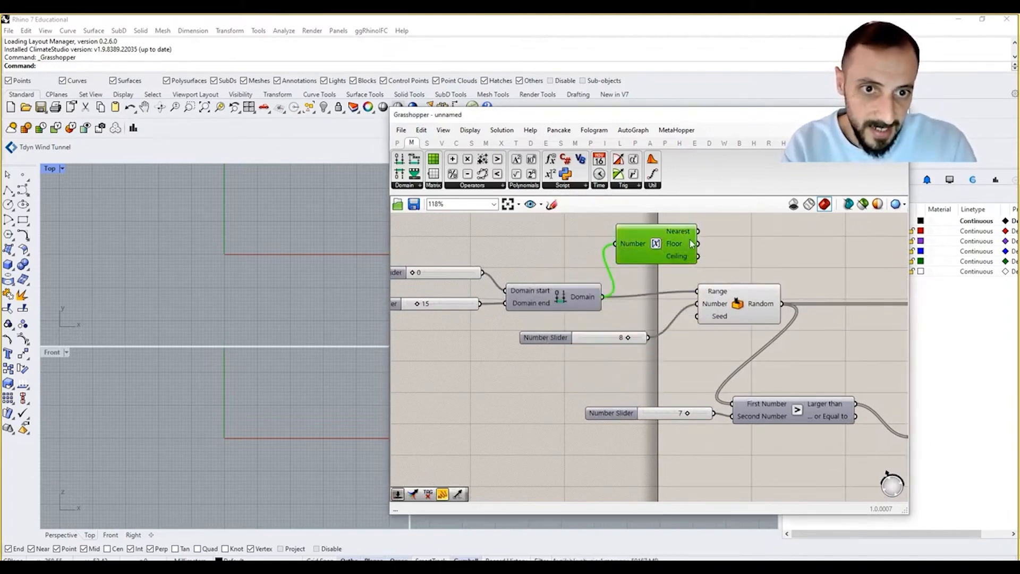
{"action": "left_click_drag", "start_coordinate": [695, 276], "coordinate": [697, 291]}
{"action": "right_click_drag", "start_coordinate": [845, 318], "coordinate": [713, 327]}
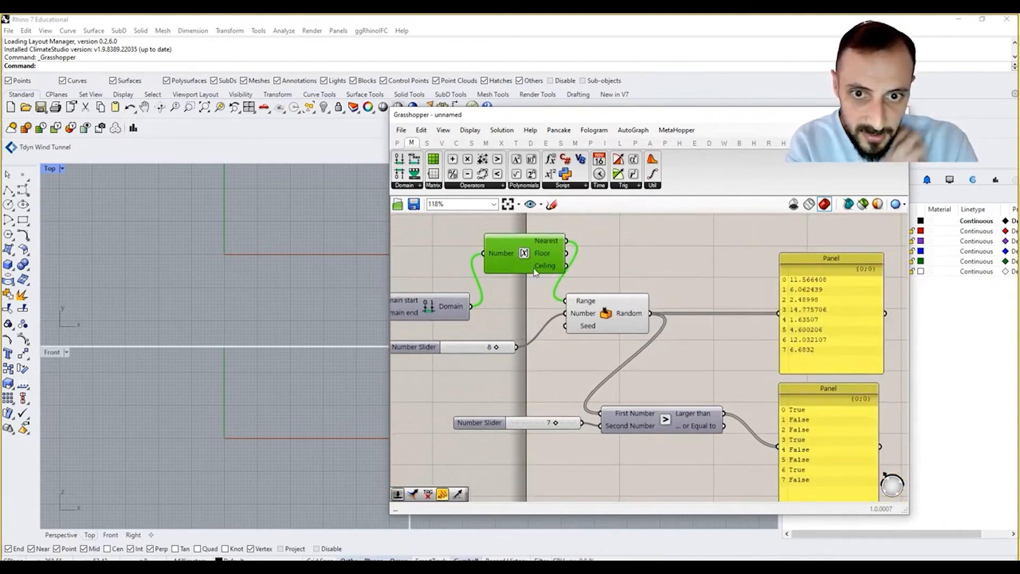
- Wire Construct Domain directly to Range, feed Random into Round, and connect Nearest to the number Panel and Larger Than's First Number
{"action": "left_click_drag", "start_coordinate": [483, 309], "coordinate": [565, 301]}
{"action": "left_click_drag", "start_coordinate": [650, 313], "coordinate": [778, 313]}
{"action": "left_click_drag", "start_coordinate": [747, 255], "coordinate": [601, 412]}
{"action": "right_click_drag", "start_coordinate": [713, 381], "coordinate": [684, 367]}
{"action": "left_click", "coordinate": [693, 359]}
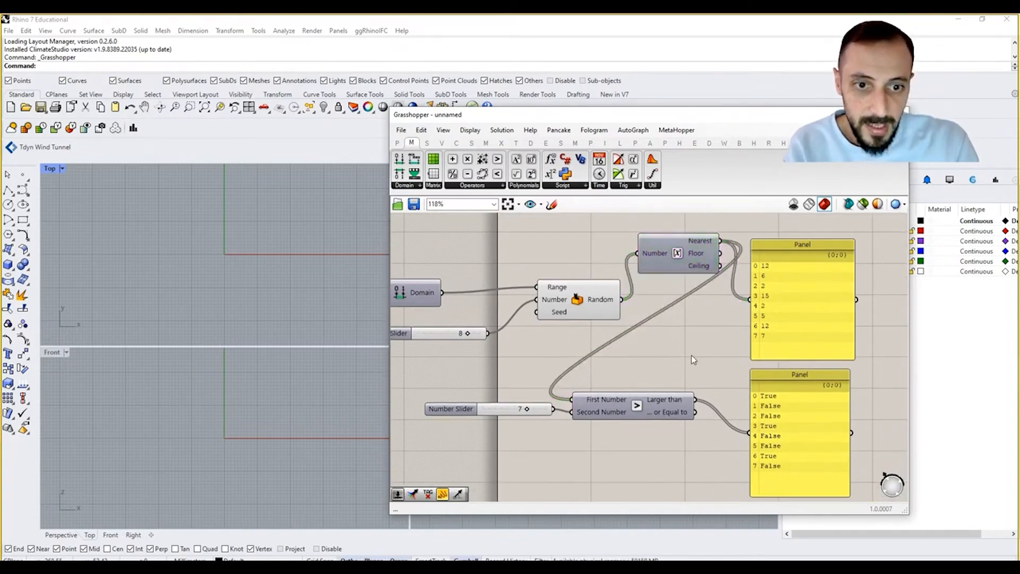
- Tidy the layout by placing Round beside Random and moving Larger Than, its 7 slider and both Panels further along
{"action": "left_click_drag", "start_coordinate": [887, 322], "coordinate": [653, 470]}
{"action": "left_click_drag", "start_coordinate": [659, 404], "coordinate": [771, 402]}
{"action": "left_click", "coordinate": [665, 375]}
{"action": "left_click_drag", "start_coordinate": [685, 265], "coordinate": [674, 316]}
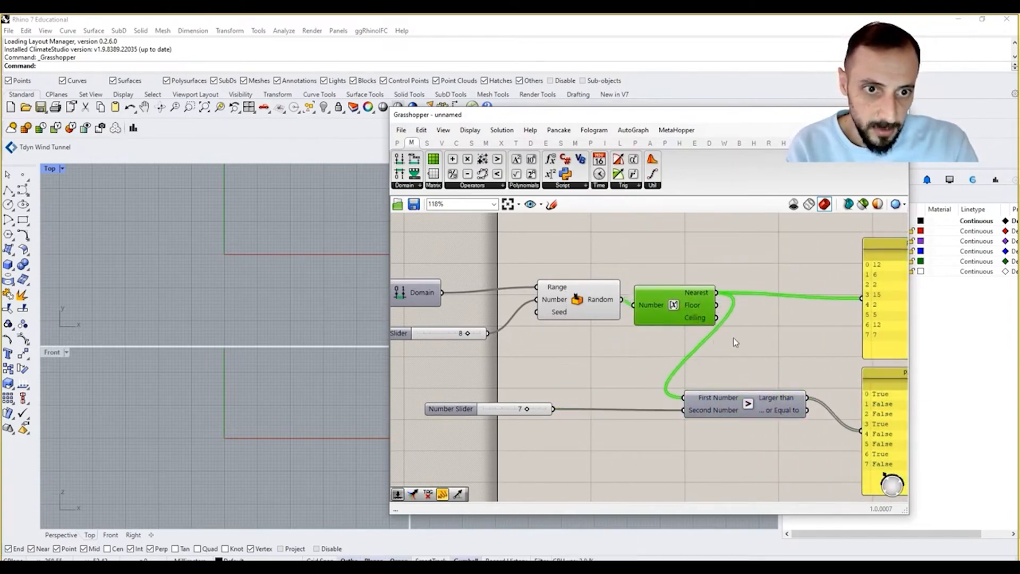
{"action": "scroll", "coordinate": [795, 329], "scroll_direction": "down", "scroll_amount": 3}
{"action": "left_click_drag", "start_coordinate": [836, 296], "coordinate": [723, 412]}
{"action": "left_click_drag", "start_coordinate": [688, 374], "coordinate": [725, 372]}
{"action": "left_click_drag", "start_coordinate": [832, 328], "coordinate": [765, 428]}
{"action": "left_click_drag", "start_coordinate": [771, 406], "coordinate": [822, 401]}
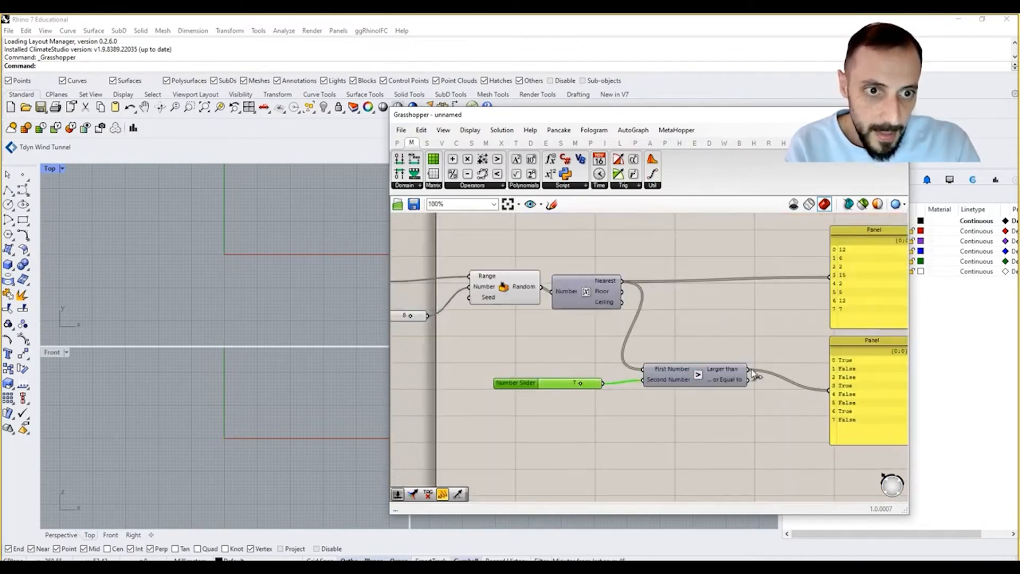
- Replace the Boolean Panel's source with the "... or Equal to" output of Larger Than
{"action": "right_click_drag", "start_coordinate": [655, 388], "coordinate": [604, 405]}
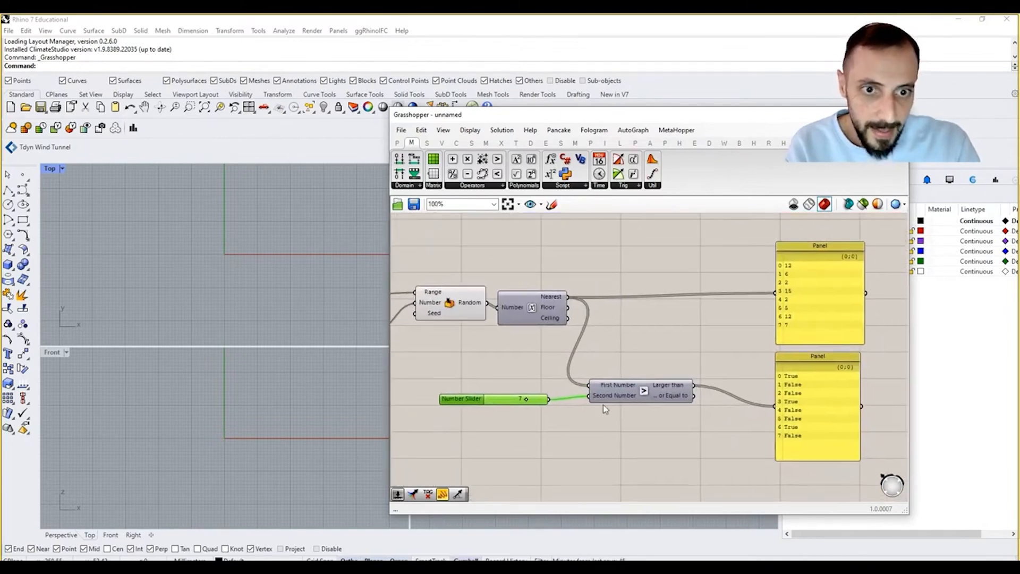
{"action": "right_click_drag", "start_coordinate": [725, 373], "coordinate": [683, 375]}
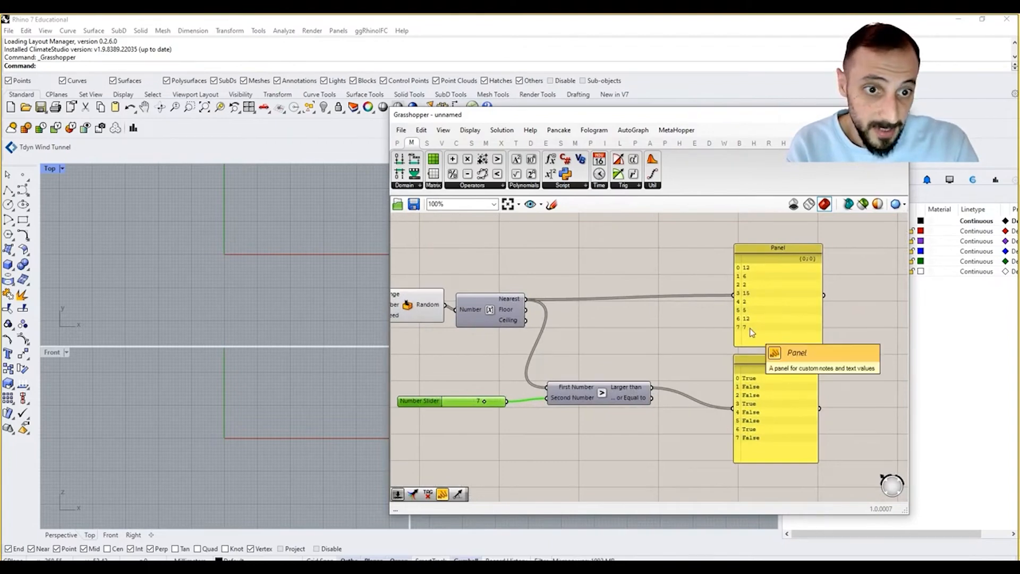
{"action": "left_click_drag", "start_coordinate": [651, 399], "coordinate": [733, 408]}
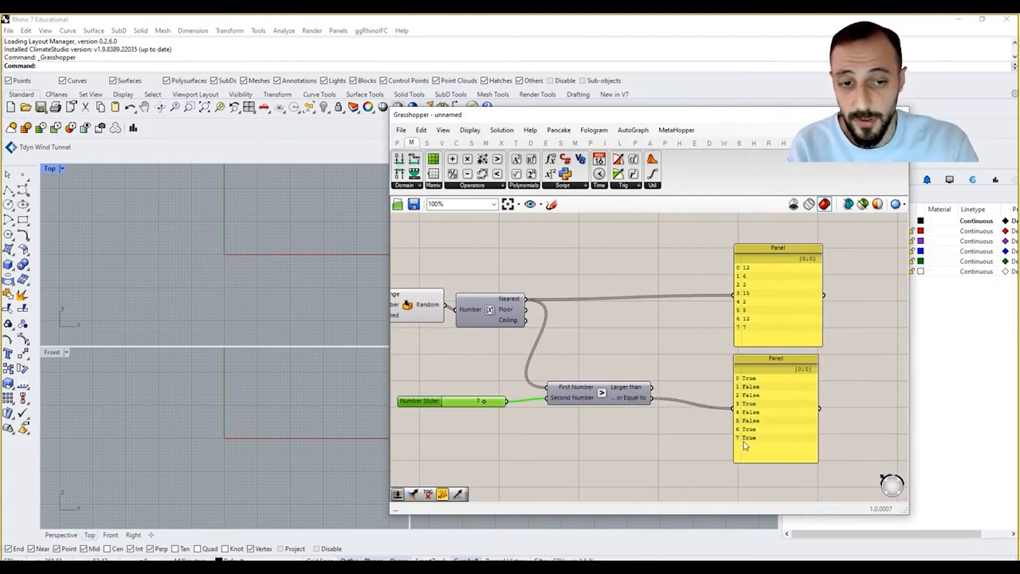
{"action": "mouse_move", "coordinate": [626, 404]}
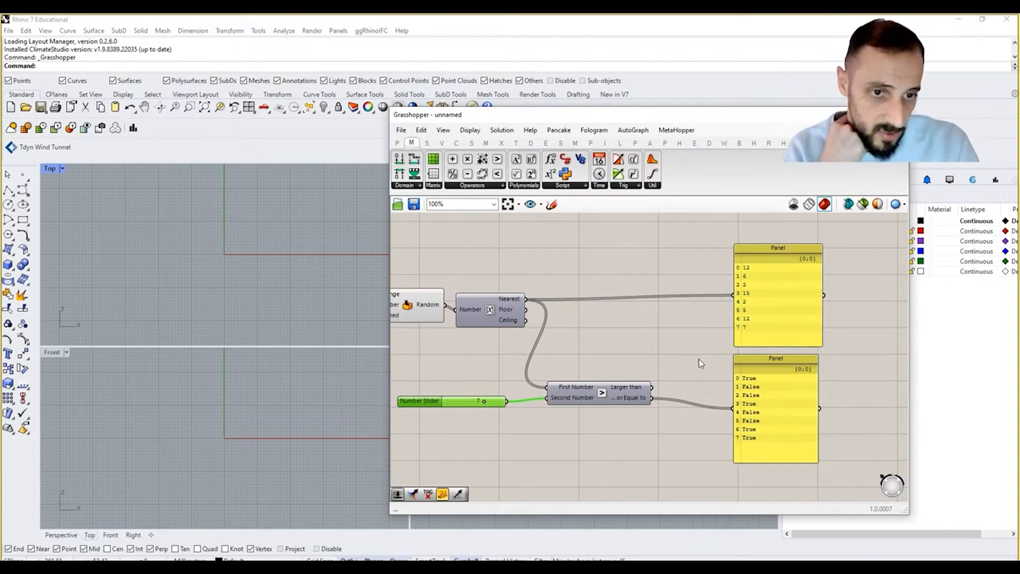
- Add a Cull Pattern component, feeding Round's Nearest into List and Larger Than's "... or Equal to" into Cull Pattern
{"action": "right_click_drag", "start_coordinate": [647, 367], "coordinate": [684, 362]}
{"action": "scroll", "coordinate": [684, 362], "scroll_direction": "down", "scroll_amount": 2}
{"action": "right_click_drag", "start_coordinate": [625, 376], "coordinate": [716, 365]}
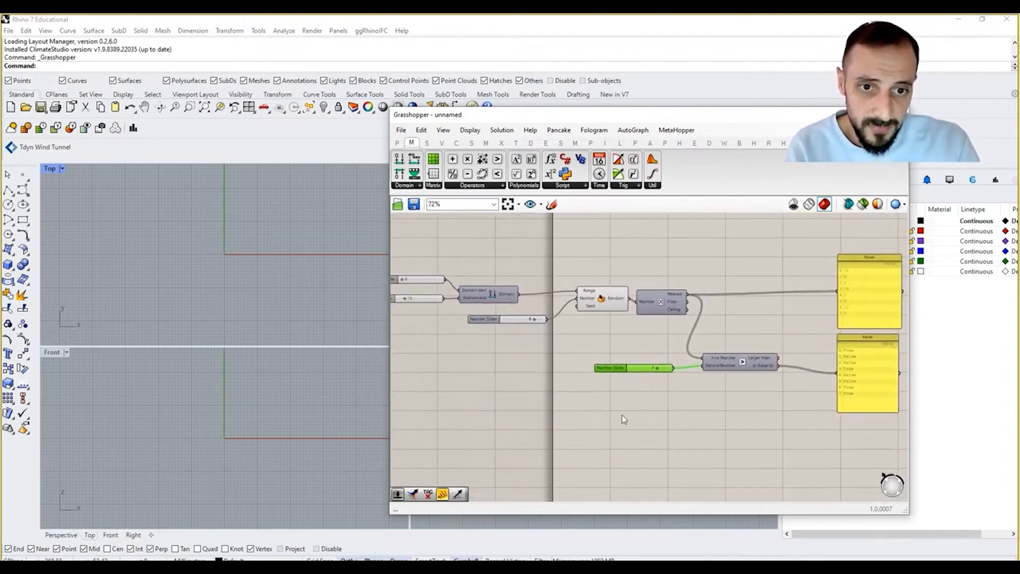
{"action": "right_click_drag", "start_coordinate": [704, 406], "coordinate": [636, 414]}
{"action": "scroll", "coordinate": [701, 340], "scroll_direction": "up", "scroll_amount": 2}
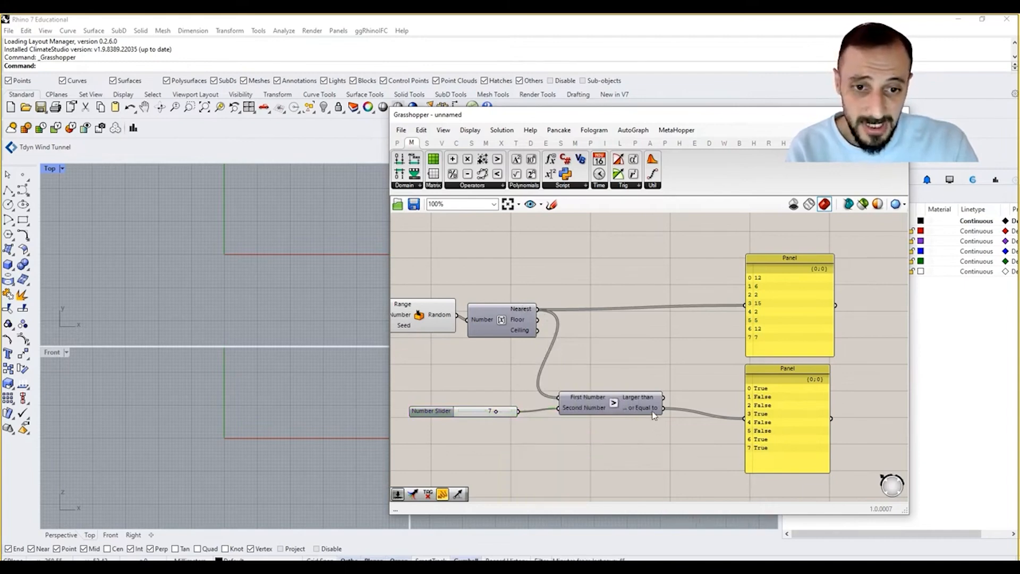
{"action": "double_click", "coordinate": [659, 340]}
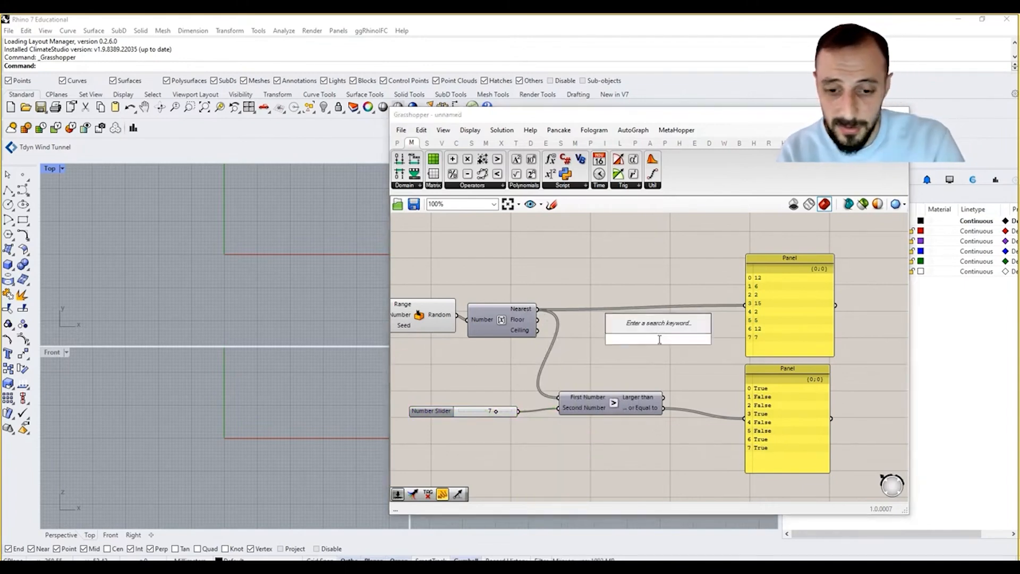
{"action": "type", "text": "dis"}
{"action": "key", "text": "BackSpace"}
{"action": "key", "text": "BackSpace"}
{"action": "key", "text": "BackSpace"}
{"action": "type", "text": "cu"}
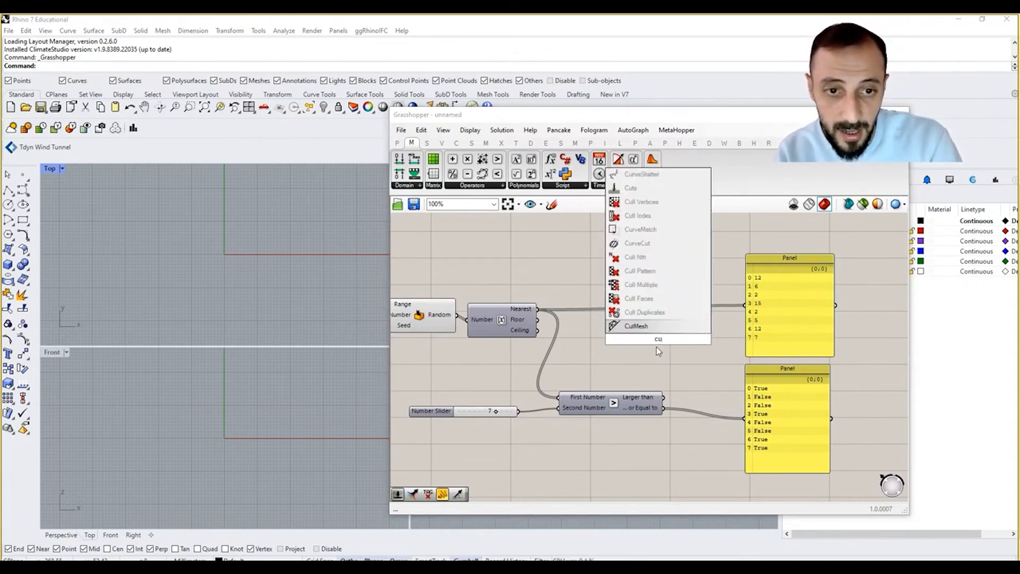
{"action": "type", "text": "ll"}
{"action": "left_click", "coordinate": [653, 328]}
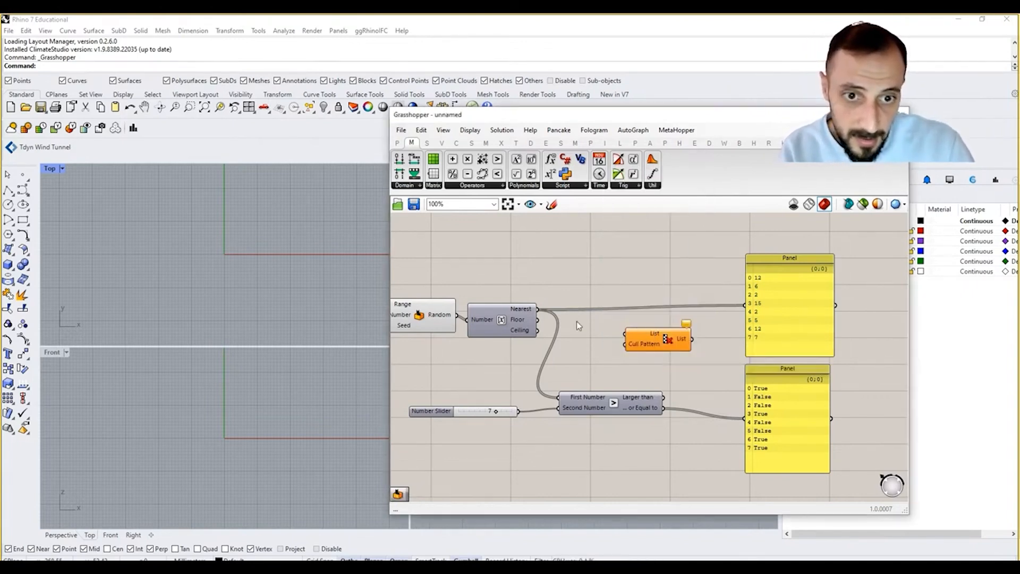
{"action": "left_click_drag", "start_coordinate": [537, 309], "coordinate": [683, 340]}
{"action": "left_click_drag", "start_coordinate": [663, 398], "coordinate": [644, 355]}
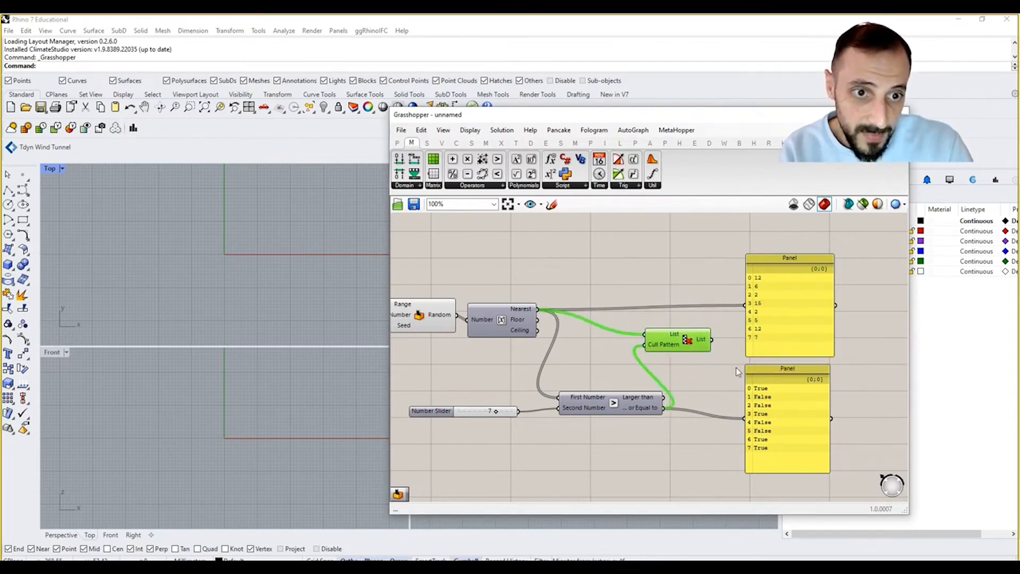
- Spread out the number Panel and the Boolean Panel and place the Cull Pattern component between them
{"action": "right_click_drag", "start_coordinate": [824, 361], "coordinate": [764, 362]}
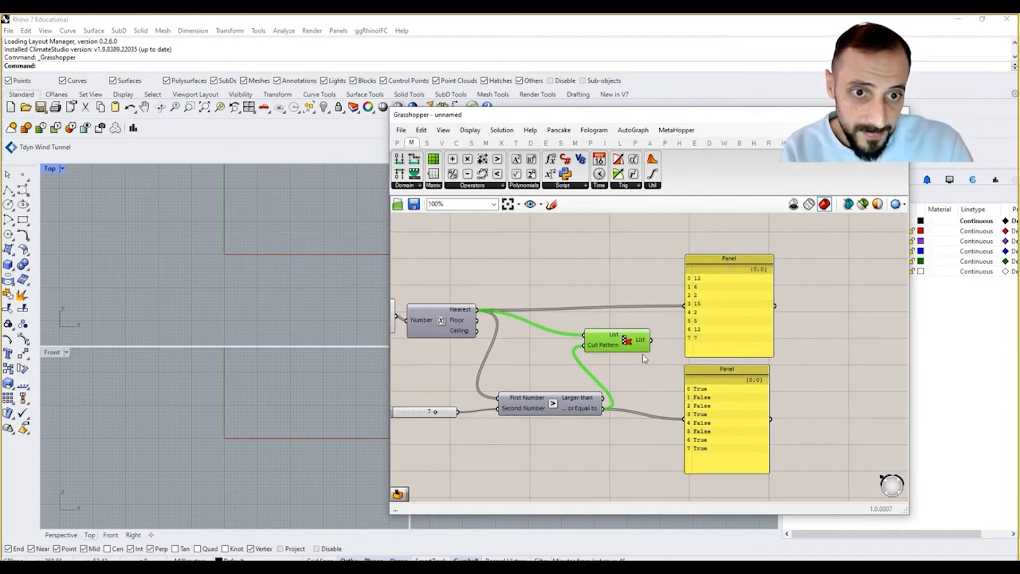
{"action": "left_click_drag", "start_coordinate": [707, 321], "coordinate": [621, 282]}
{"action": "left_click_drag", "start_coordinate": [723, 429], "coordinate": [657, 478]}
{"action": "left_click_drag", "start_coordinate": [641, 348], "coordinate": [689, 352]}
{"action": "right_click_drag", "start_coordinate": [746, 348], "coordinate": [700, 371]}
{"action": "left_click_drag", "start_coordinate": [613, 324], "coordinate": [628, 322]}
- Add a Panel beside Cull Pattern and connect the List output to it
{"action": "double_click", "coordinate": [743, 370]}
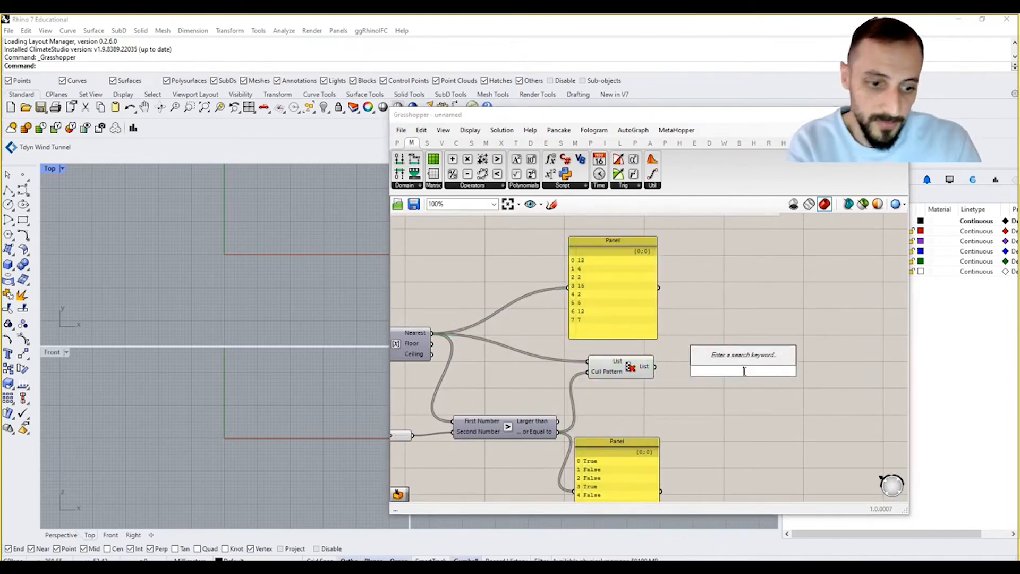
{"action": "type", "text": "panel"}
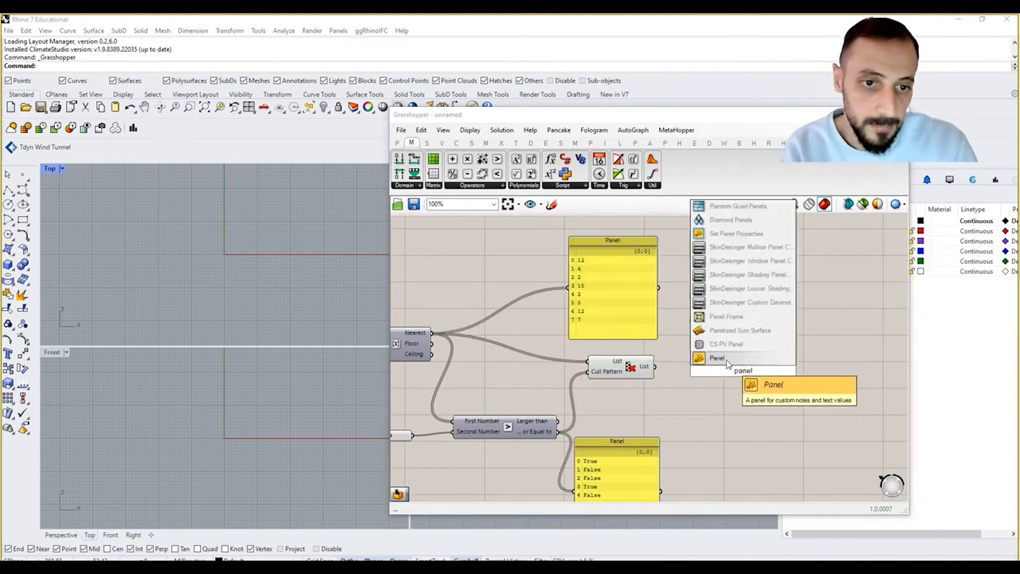
{"action": "key", "text": "Return"}
{"action": "left_click_drag", "start_coordinate": [655, 366], "coordinate": [739, 442]}
{"action": "right_click_drag", "start_coordinate": [691, 437], "coordinate": [681, 401]}
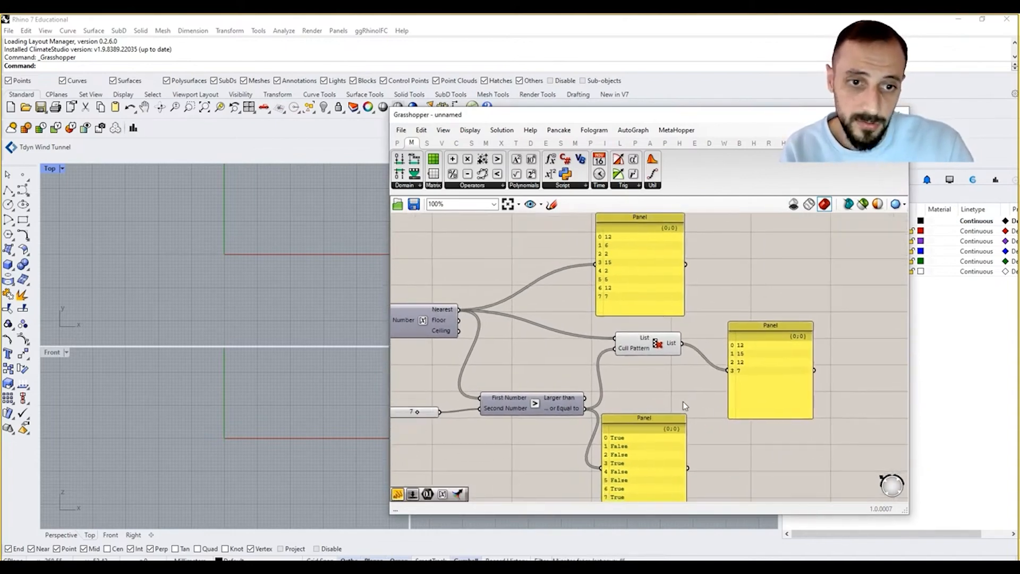
- Set Larger Than's Second Number slider to 6 and inspect the "... or Equal to" output and Cull Pattern input
{"action": "right_click_drag", "start_coordinate": [587, 412], "coordinate": [617, 409]}
{"action": "left_click_drag", "start_coordinate": [445, 409], "coordinate": [440, 410]}
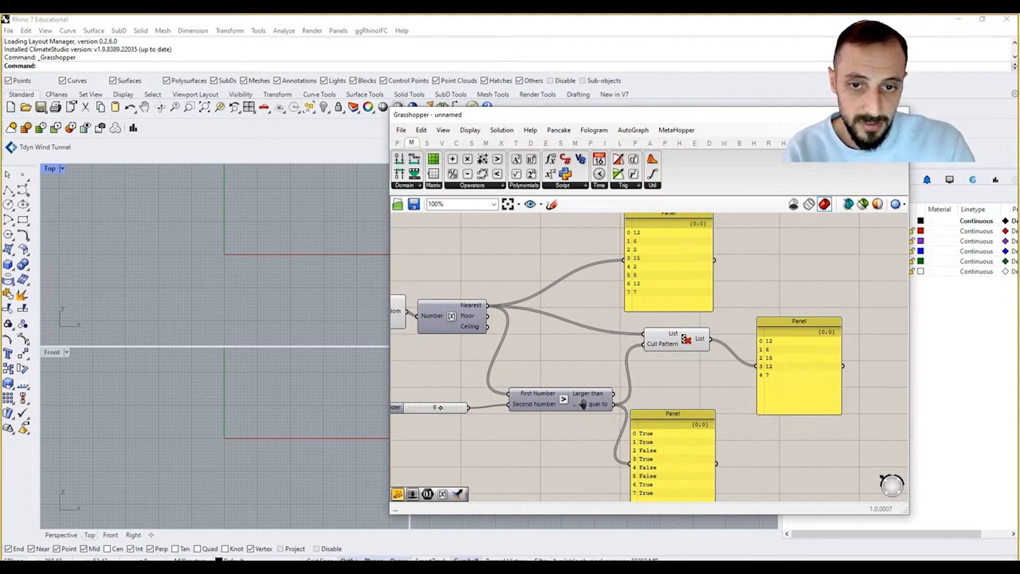
{"action": "right_click_drag", "start_coordinate": [583, 403], "coordinate": [628, 399]}
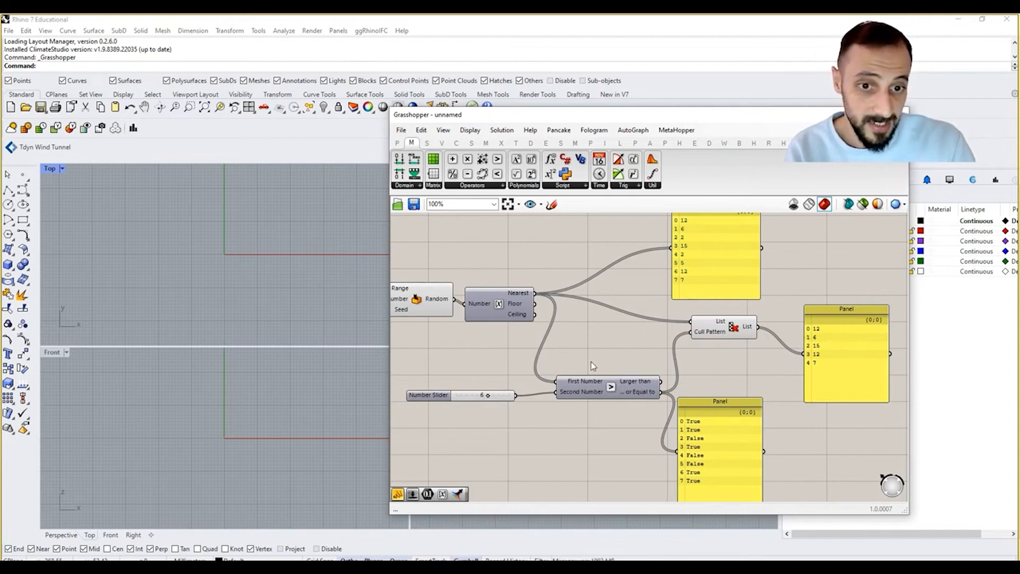
{"action": "left_click_drag", "start_coordinate": [445, 354], "coordinate": [645, 462]}
{"action": "left_click", "coordinate": [645, 462]}
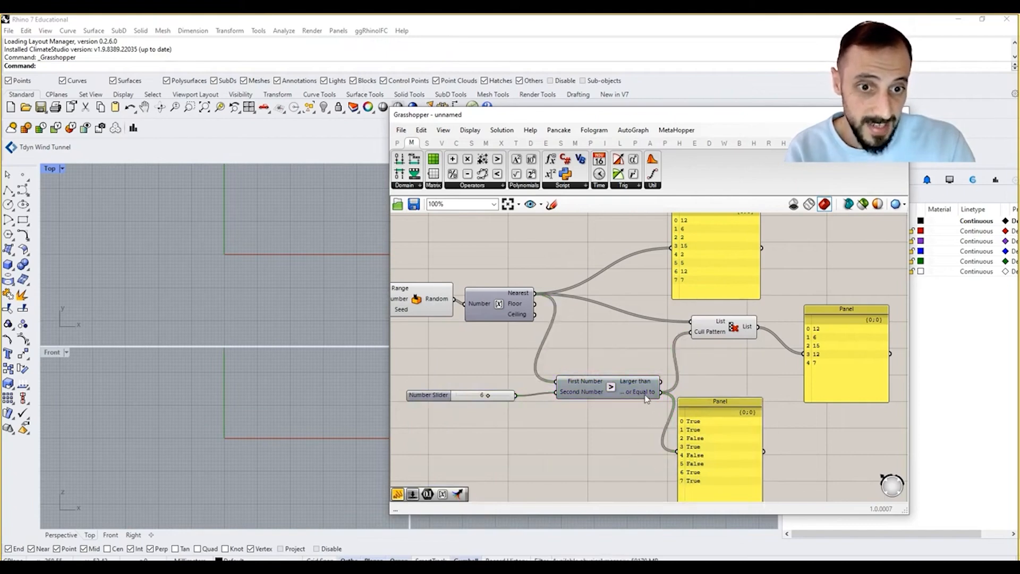
{"action": "mouse_move", "coordinate": [646, 399]}
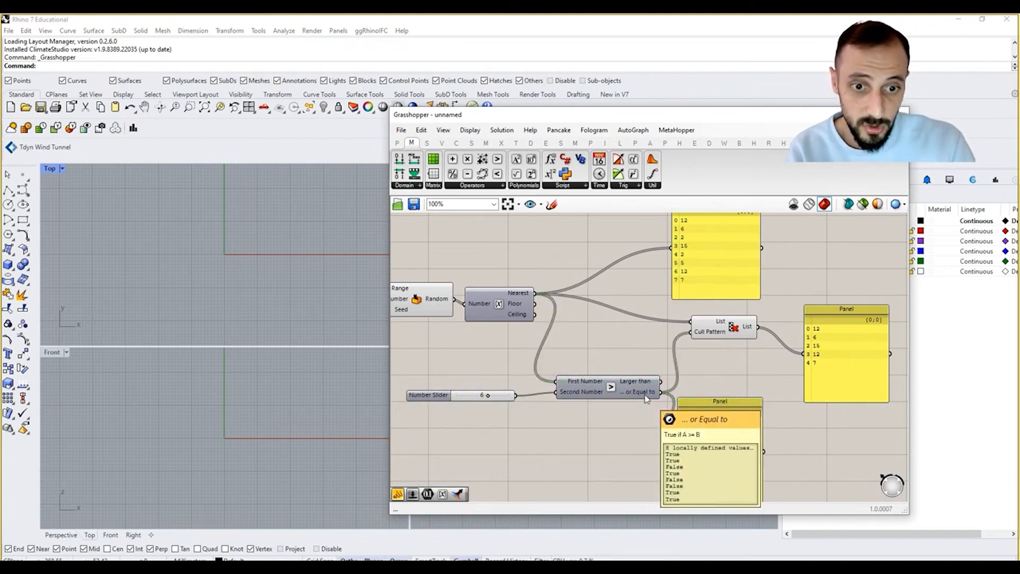
{"action": "mouse_move", "coordinate": [712, 336]}
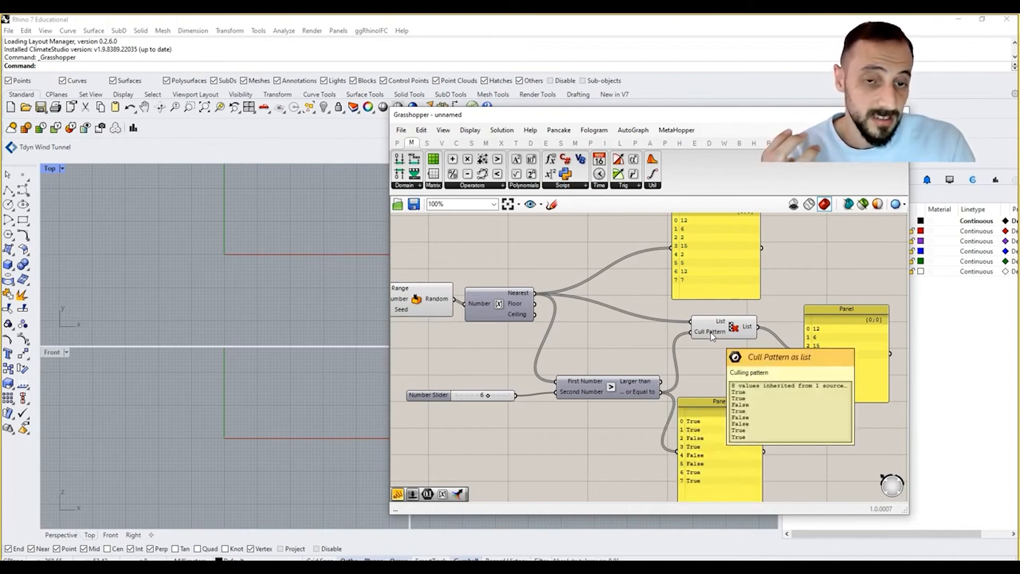
- Move the Cull Pattern component and its result Panel further away from the number and Boolean Panels
{"action": "left_click_drag", "start_coordinate": [833, 340], "coordinate": [836, 329]}
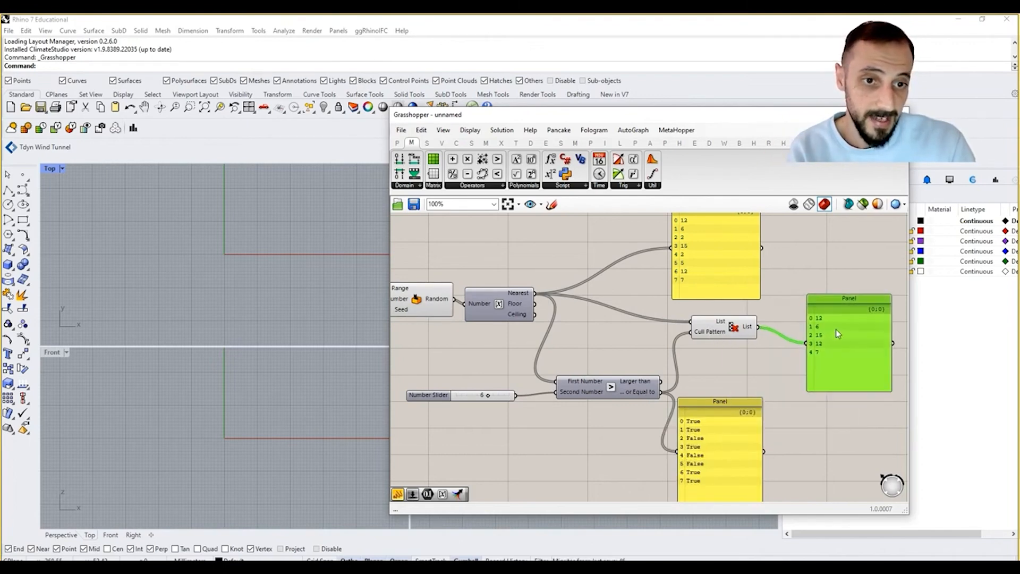
{"action": "right_click_drag", "start_coordinate": [838, 394], "coordinate": [795, 390]}
{"action": "left_click_drag", "start_coordinate": [810, 419], "coordinate": [763, 328]}
{"action": "left_click", "coordinate": [695, 328], "text": "shift"}
{"action": "right_click_drag", "start_coordinate": [818, 434], "coordinate": [723, 399]}
{"action": "left_click", "coordinate": [729, 399]}
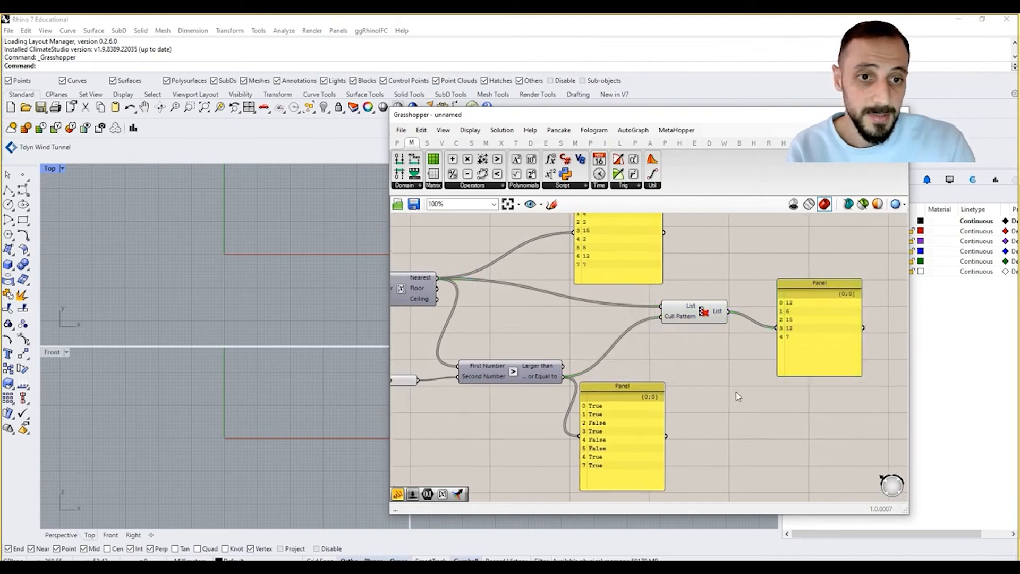
- Add a Dispatch component below Cull Pattern, wiring "... or Equal to" into Dispatch pattern and Nearest into List
{"action": "scroll", "coordinate": [720, 389], "scroll_direction": "down", "scroll_amount": 1}
{"action": "double_click", "coordinate": [713, 404]}
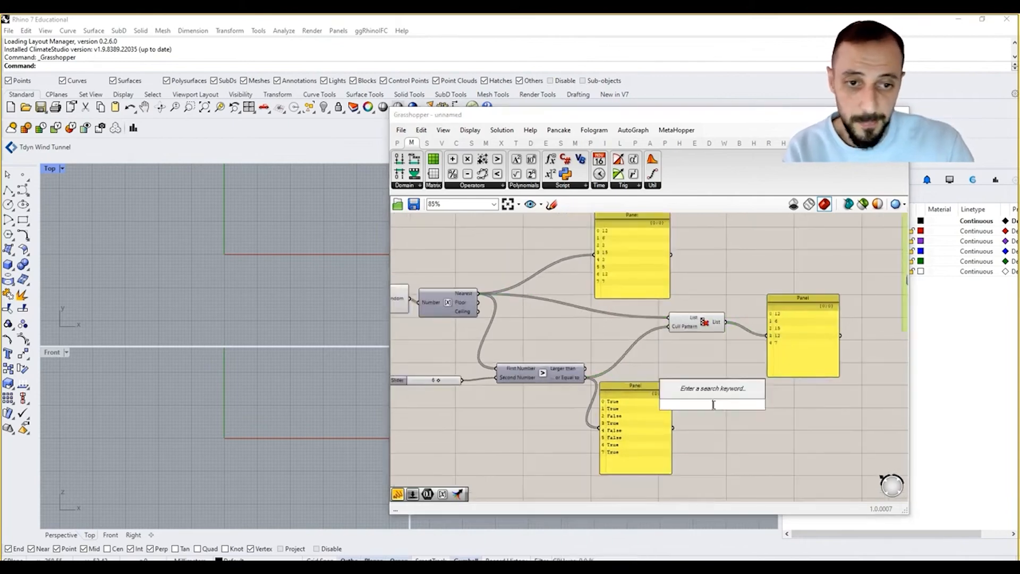
{"action": "type", "text": "dispatch"}
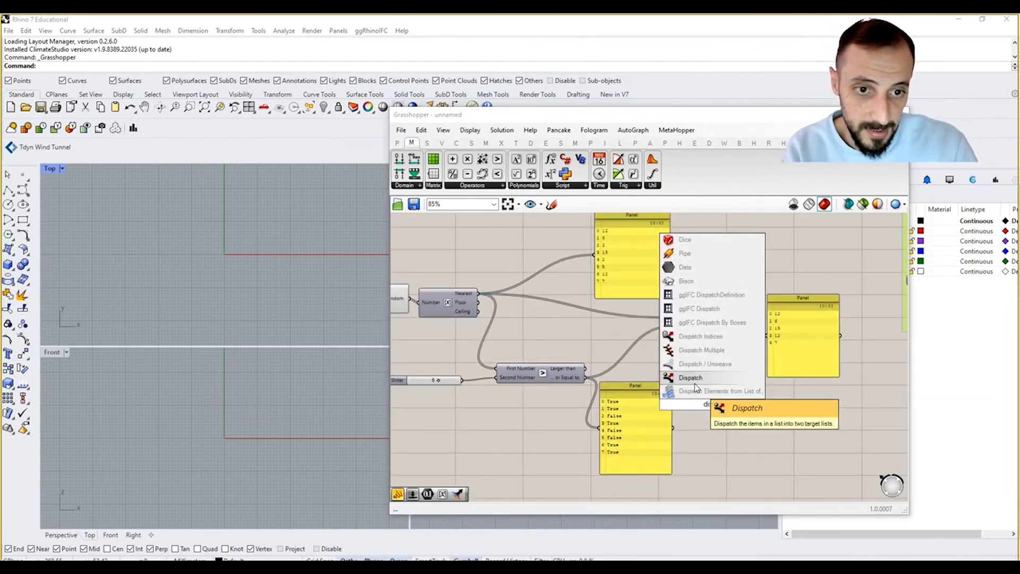
{"action": "key", "text": "Return"}
{"action": "left_click_drag", "start_coordinate": [585, 377], "coordinate": [677, 408]}
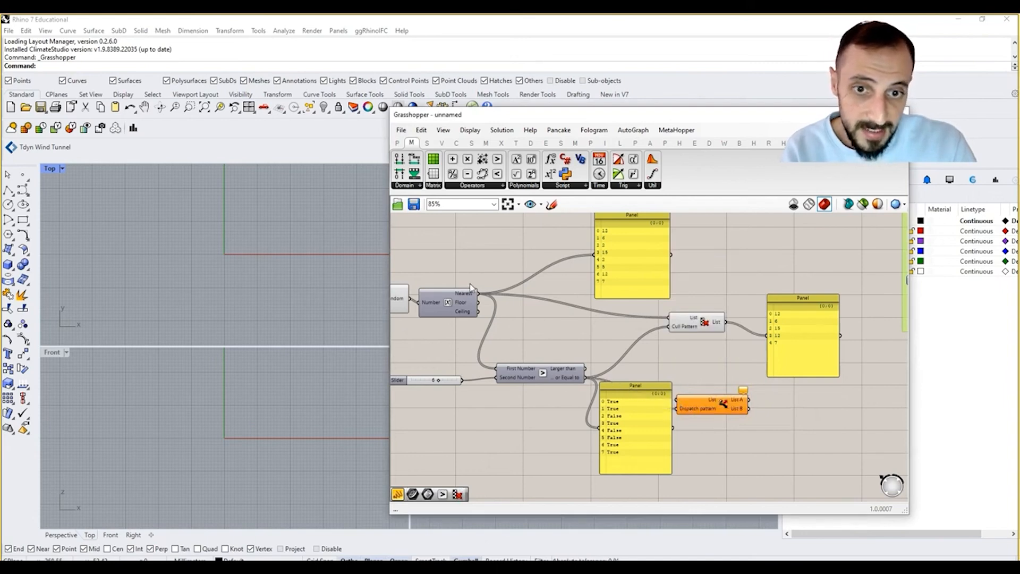
{"action": "left_click_drag", "start_coordinate": [479, 293], "coordinate": [625, 382]}
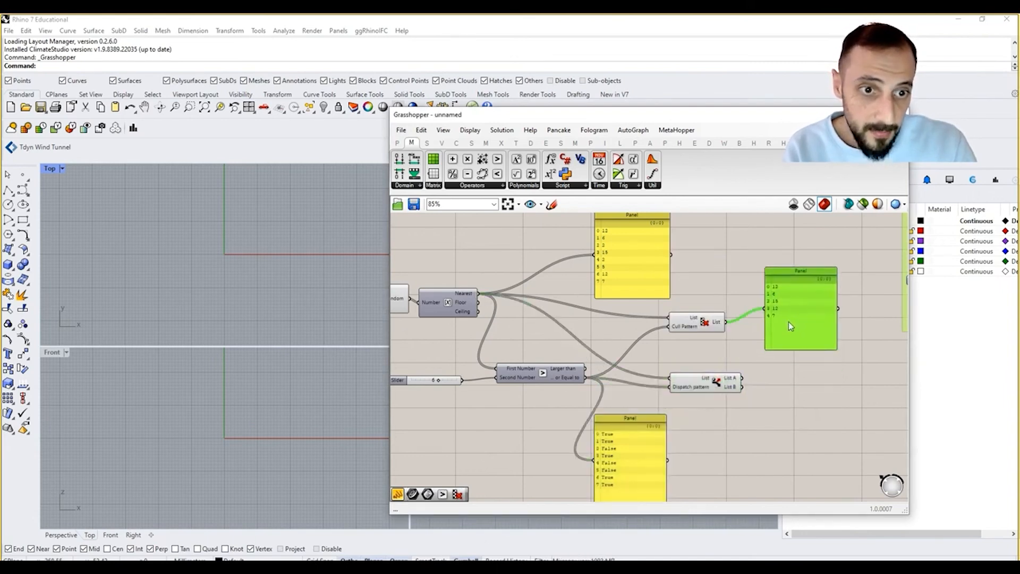
- Duplicate the Cull Pattern result Panel twice, connect Dispatch's List A and List B to the copies, and align them
{"action": "left_click_drag", "start_coordinate": [790, 317], "coordinate": [796, 408], "text": "alt"}
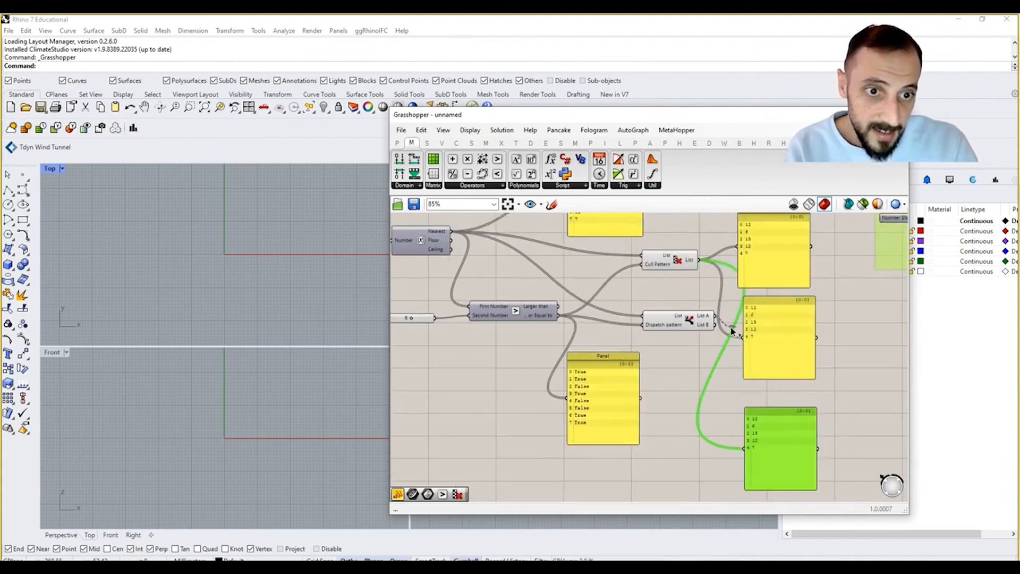
{"action": "left_click_drag", "start_coordinate": [715, 325], "coordinate": [743, 338]}
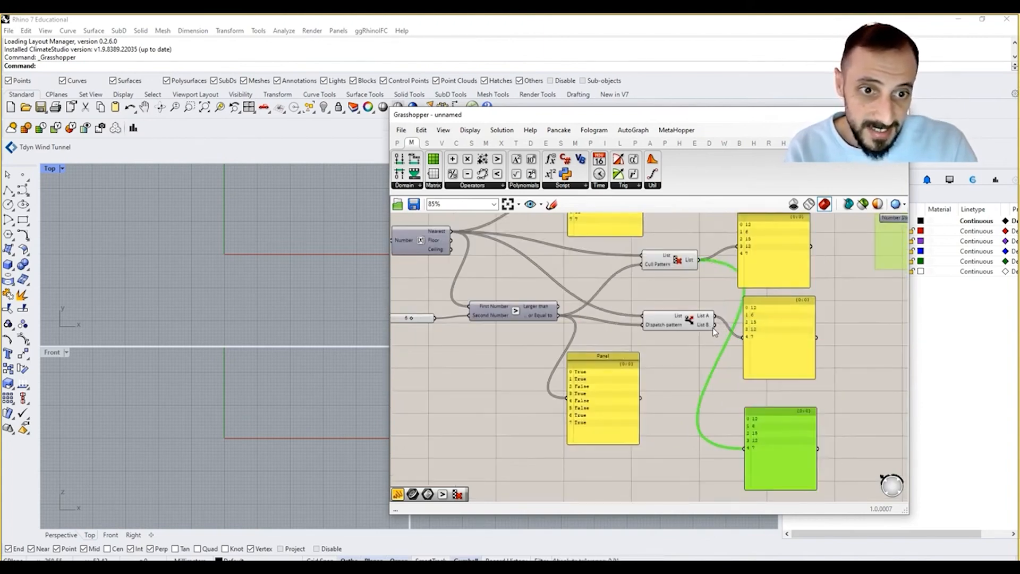
{"action": "left_click_drag", "start_coordinate": [715, 325], "coordinate": [779, 424]}
{"action": "left_click_drag", "start_coordinate": [780, 366], "coordinate": [796, 372]}
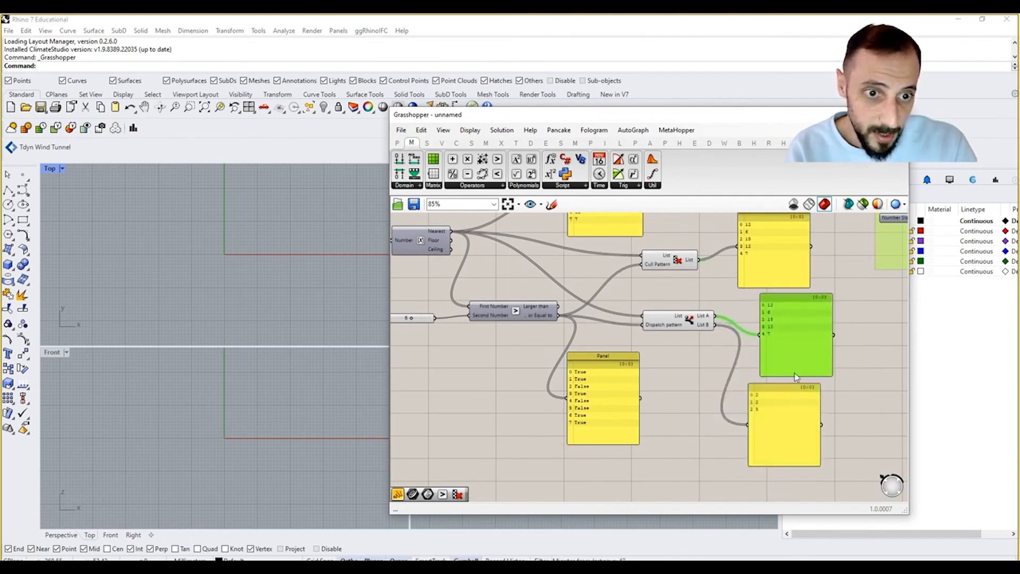
{"action": "left_click", "coordinate": [685, 355]}
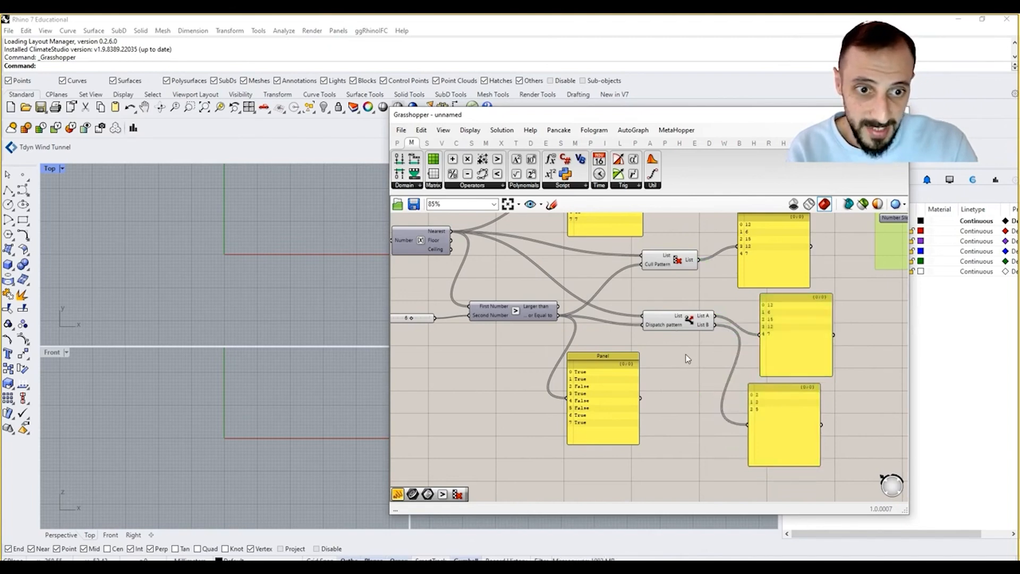
{"action": "right_click_drag", "start_coordinate": [697, 357], "coordinate": [700, 366]}
{"action": "left_click", "coordinate": [787, 418]}
{"action": "left_click_drag", "start_coordinate": [788, 421], "coordinate": [805, 420]}
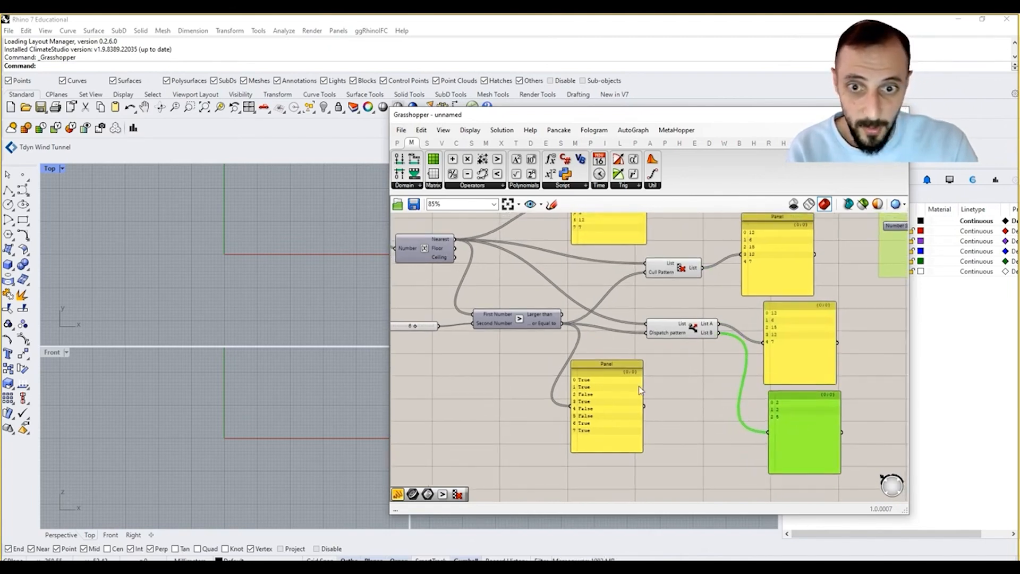
- Create separate groups for Dispatch with its Panels, Cull Pattern with its Panel, and the remaining random-number comparison components
{"action": "left_click_drag", "start_coordinate": [865, 304], "coordinate": [679, 457]}
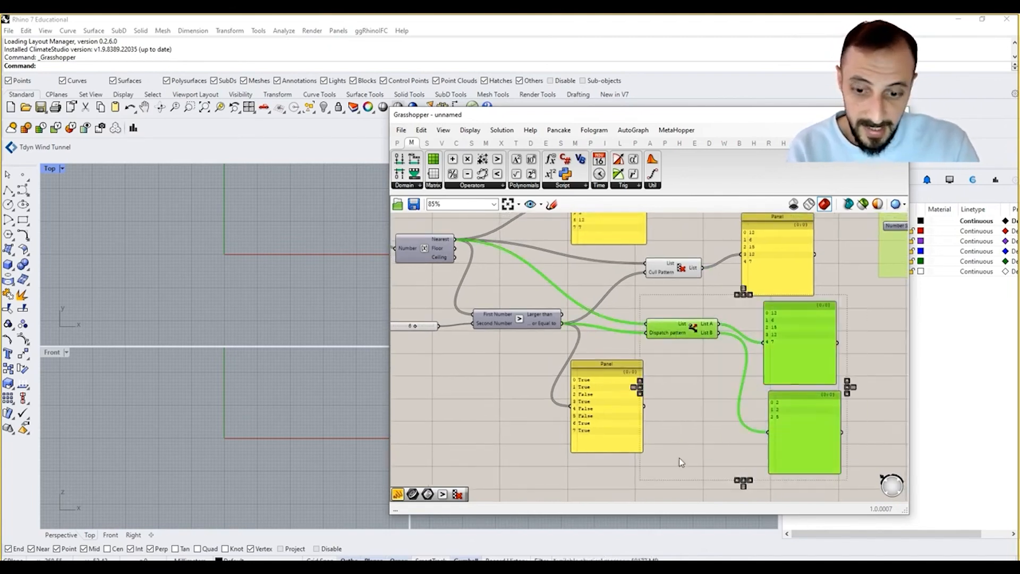
{"action": "key", "text": "ctrl+g"}
{"action": "right_click_drag", "start_coordinate": [712, 419], "coordinate": [713, 468]}
{"action": "scroll", "coordinate": [746, 343], "scroll_direction": "down", "scroll_amount": 2}
{"action": "left_click_drag", "start_coordinate": [806, 283], "coordinate": [697, 328]}
{"action": "key", "text": "ctrl+g"}
{"action": "right_click_drag", "start_coordinate": [654, 299], "coordinate": [689, 300]}
{"action": "scroll", "coordinate": [690, 449], "scroll_direction": "down", "scroll_amount": 2}
{"action": "left_click_drag", "start_coordinate": [690, 454], "coordinate": [434, 311]}
{"action": "key", "text": "ctrl+g"}
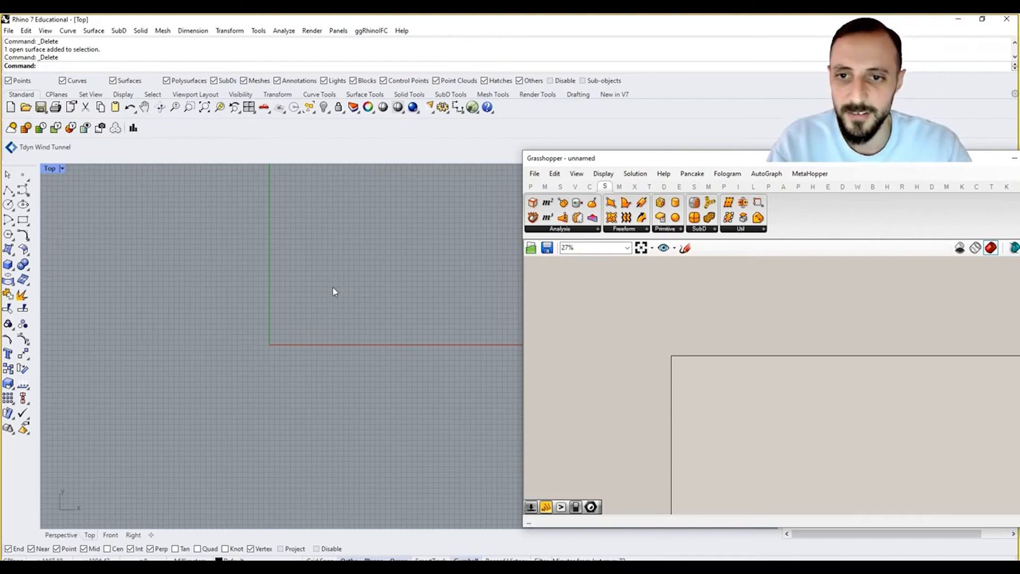
- Draw a wide rectangular plane surface in Rhino's Top view, starting from the origin (0)
{"action": "left_click", "coordinate": [8, 249]}
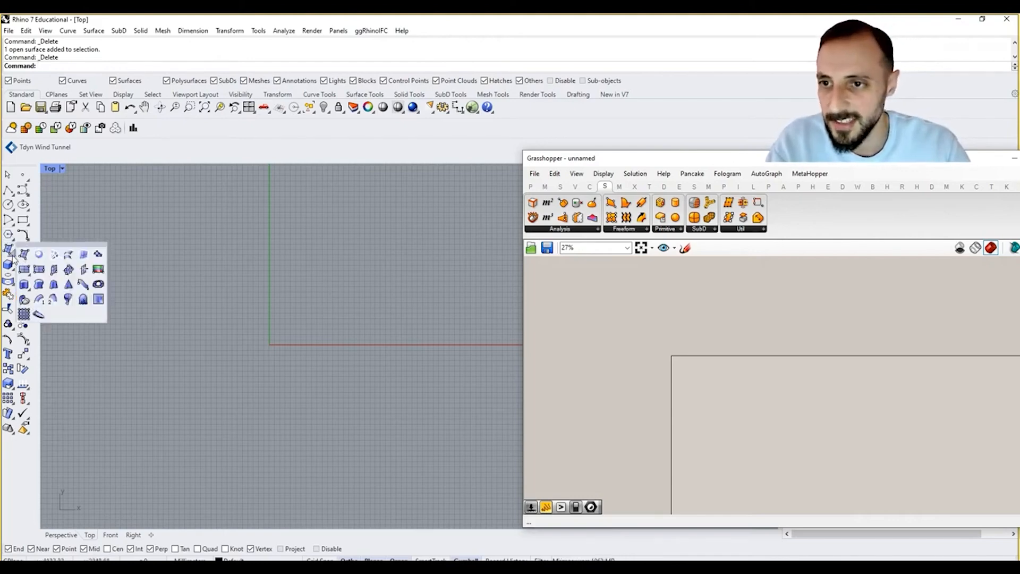
{"action": "left_click", "coordinate": [53, 270]}
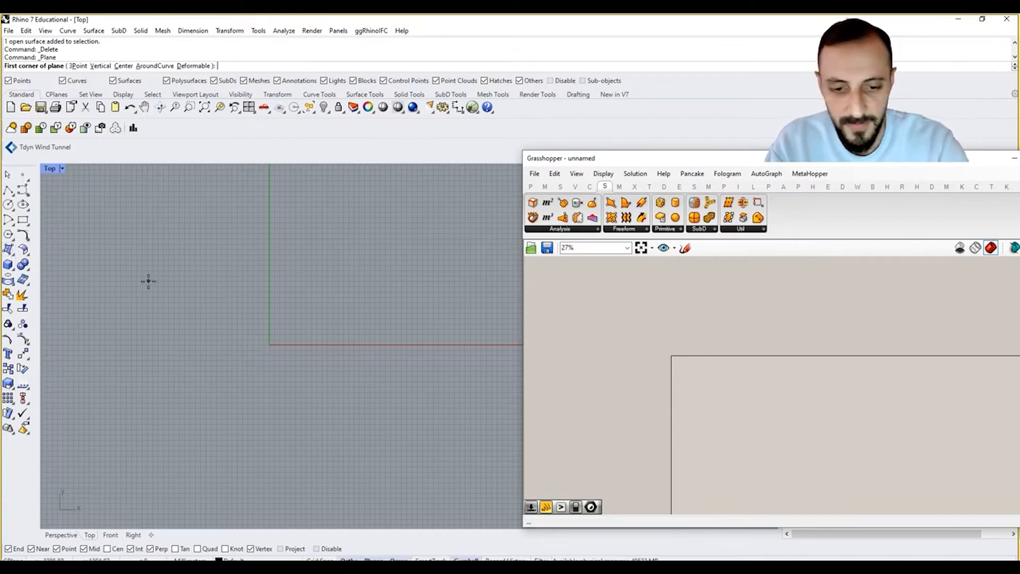
{"action": "type", "text": "0"}
{"action": "key", "text": "Return"}
{"action": "scroll", "coordinate": [155, 281], "scroll_direction": "down", "scroll_amount": 18}
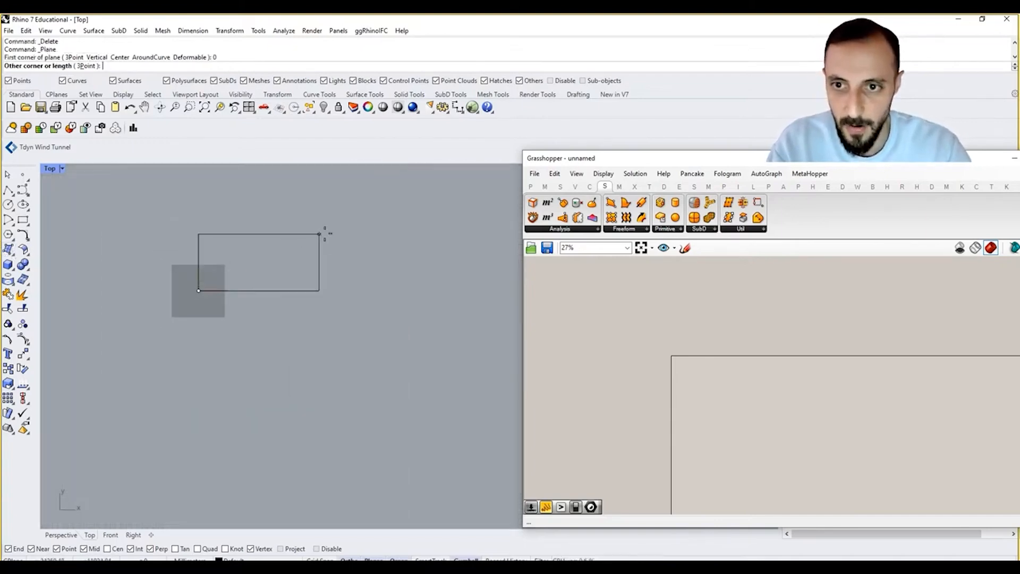
{"action": "left_click", "coordinate": [424, 194]}
- Add a Surface parameter to an empty area of the Grasshopper canvas
{"action": "scroll", "coordinate": [653, 351], "scroll_direction": "up", "scroll_amount": 5}
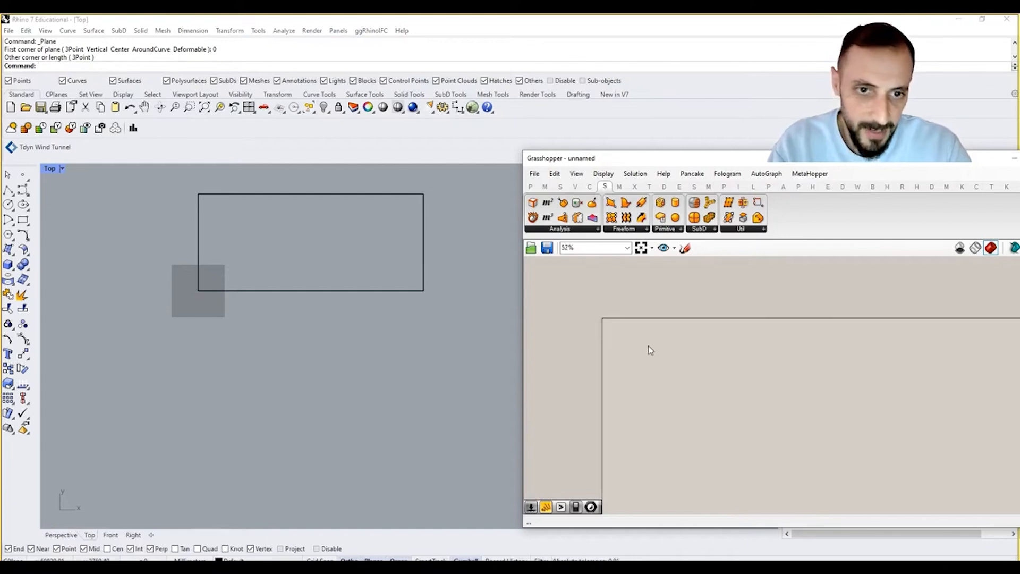
{"action": "double_click", "coordinate": [644, 342]}
{"action": "type", "text": "SURFACE"}
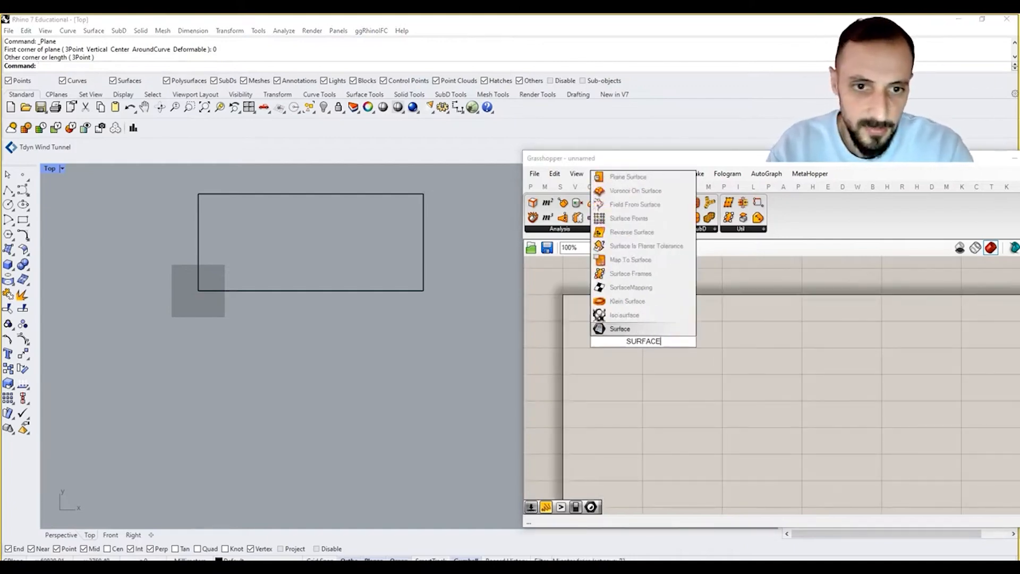
{"action": "key", "text": "Return"}
{"action": "left_click", "coordinate": [642, 341]}
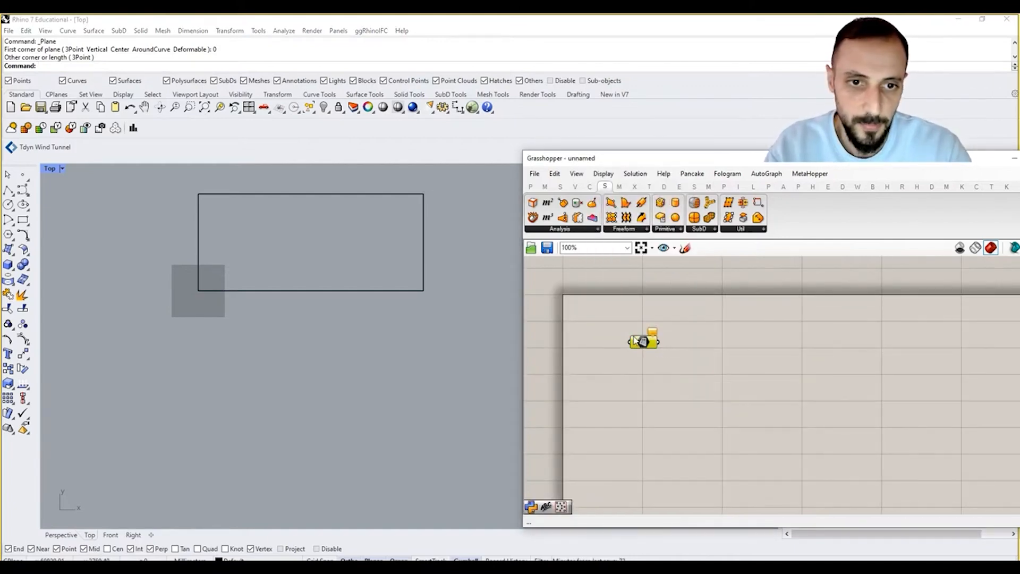
- Reference the rectangular Rhino plane as the single surface of the new Surface parameter
{"action": "right_click", "coordinate": [641, 342]}
{"action": "left_click", "coordinate": [661, 481]}
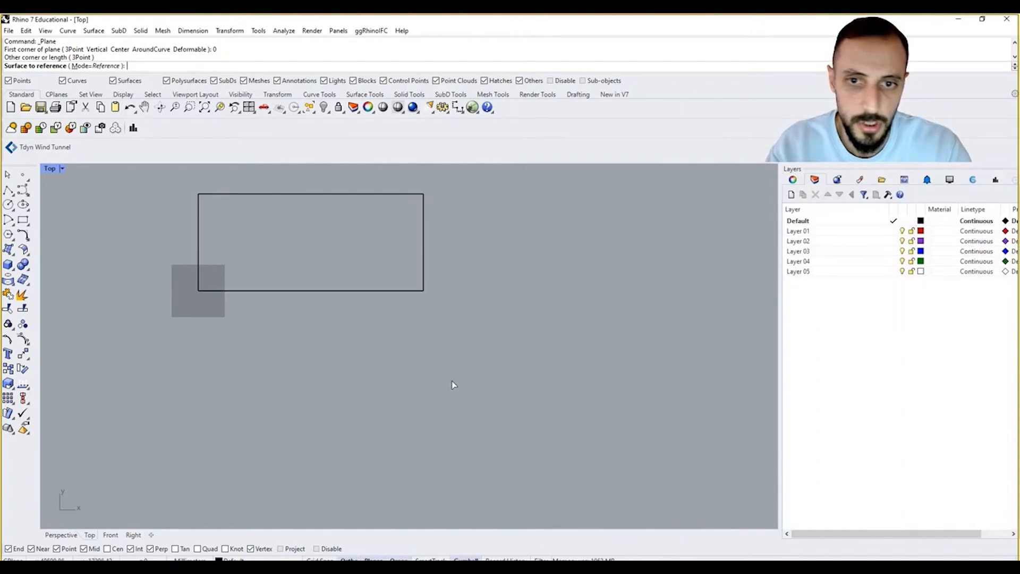
{"action": "left_click", "coordinate": [424, 293]}
{"action": "scroll", "coordinate": [264, 245], "scroll_direction": "up", "scroll_amount": 4}
{"action": "left_click", "coordinate": [579, 301]}
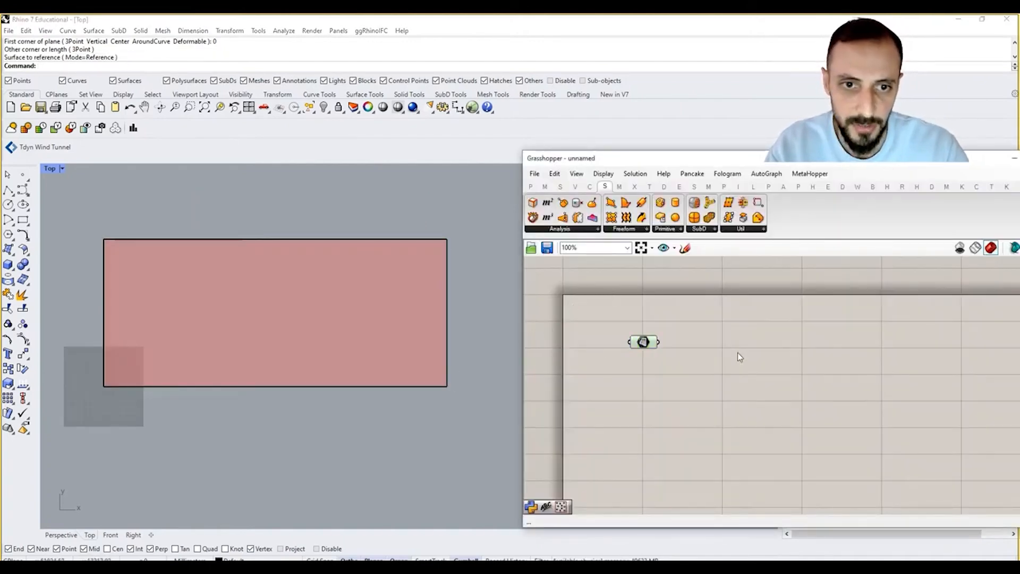
- Add a Populate Geometry component beside the Surface parameter and wire the surface into its Geometry input
{"action": "left_click", "coordinate": [576, 189]}
{"action": "left_click", "coordinate": [578, 232]}
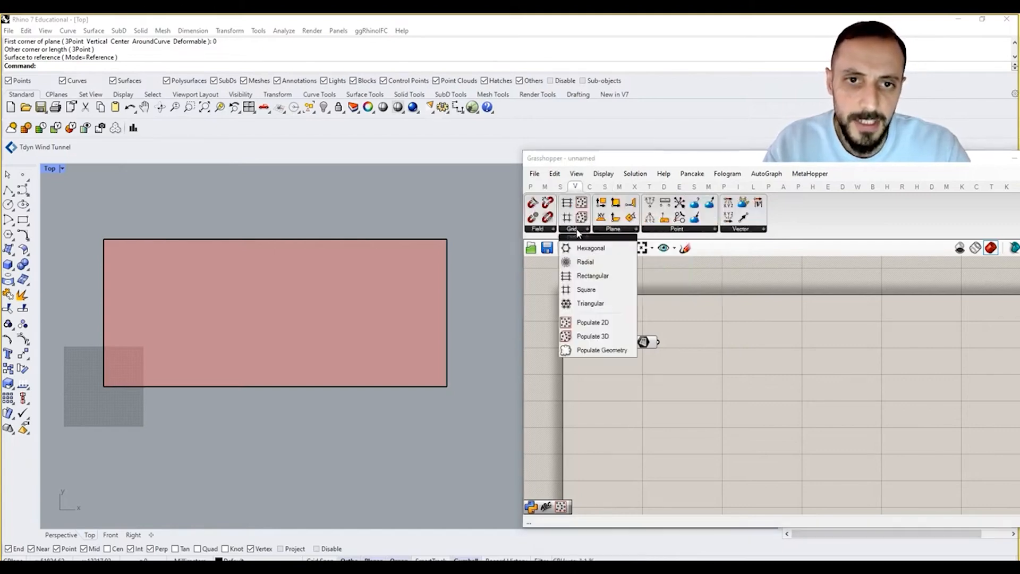
{"action": "left_click", "coordinate": [587, 353]}
{"action": "left_click", "coordinate": [734, 353]}
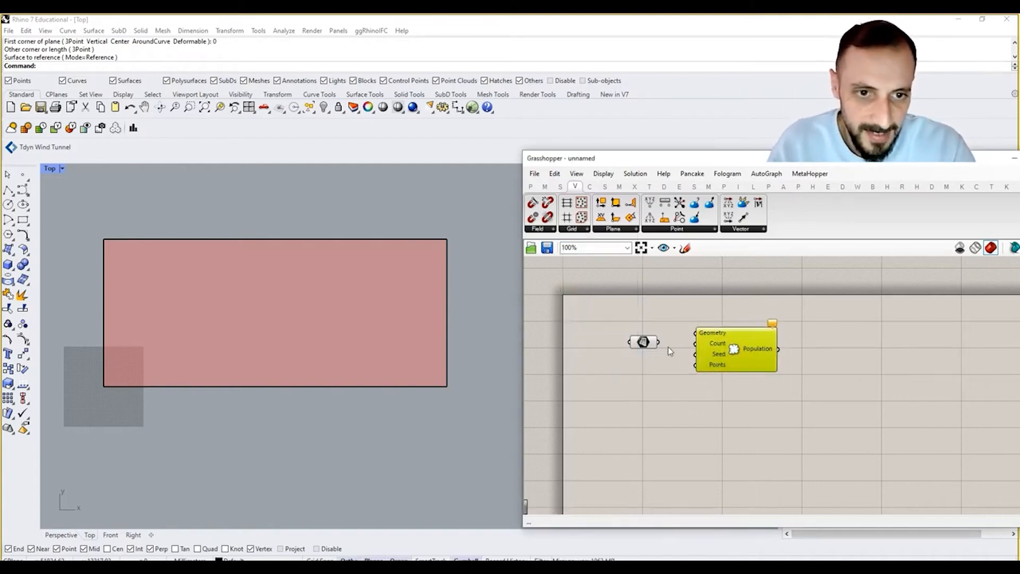
{"action": "left_click_drag", "start_coordinate": [682, 339], "coordinate": [695, 333]}
{"action": "left_click_drag", "start_coordinate": [743, 361], "coordinate": [760, 370]}
{"action": "left_click", "coordinate": [675, 406]}
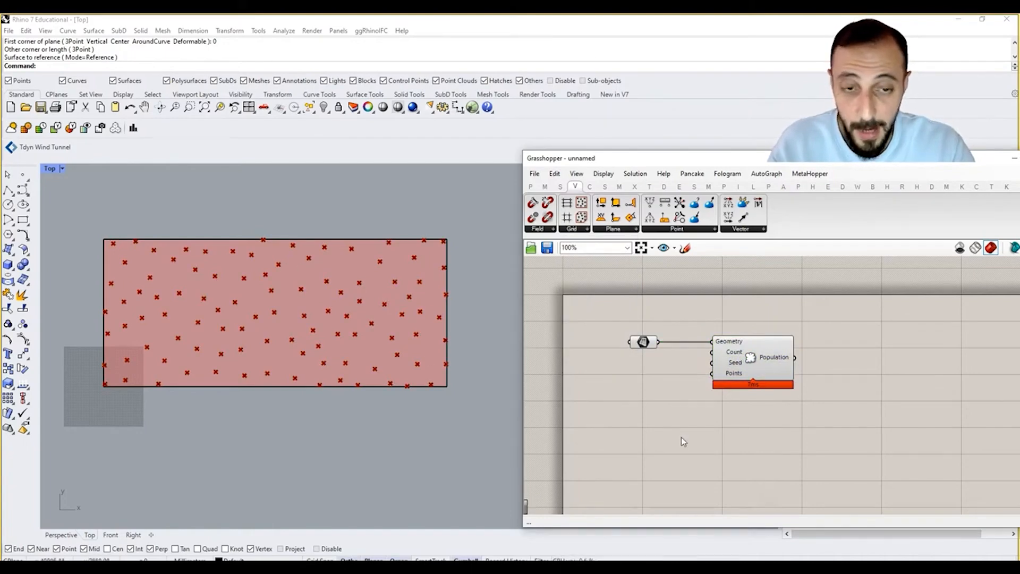
- Create a number slider with the value 150 and connect it to Populate Geometry's Count input
{"action": "double_click", "coordinate": [643, 391]}
{"action": "type", "text": "150"}
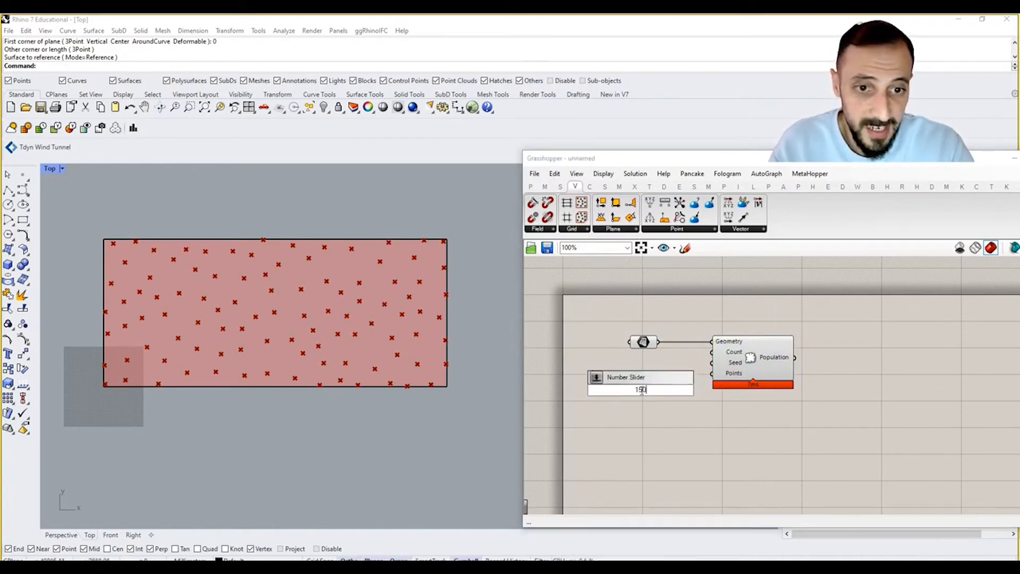
{"action": "key", "text": "Return"}
{"action": "left_click_drag", "start_coordinate": [686, 393], "coordinate": [728, 360]}
- Create a 101 number slider, connect it to Populate Geometry's Seed, set it to 271, and place it under the Count slider
{"action": "double_click", "coordinate": [618, 406]}
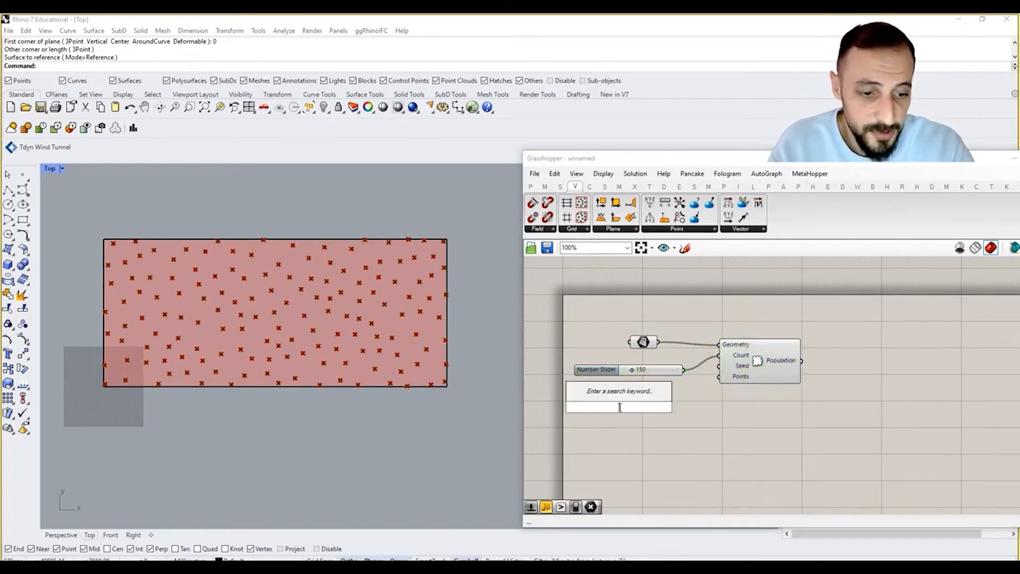
{"action": "type", "text": "10"}
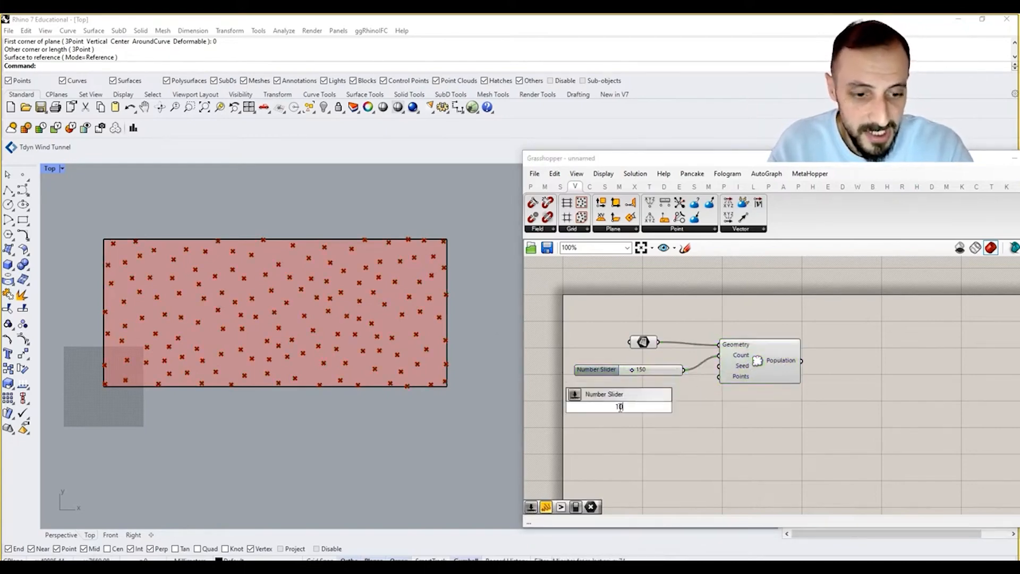
{"action": "type", "text": "1"}
{"action": "key", "text": "Return"}
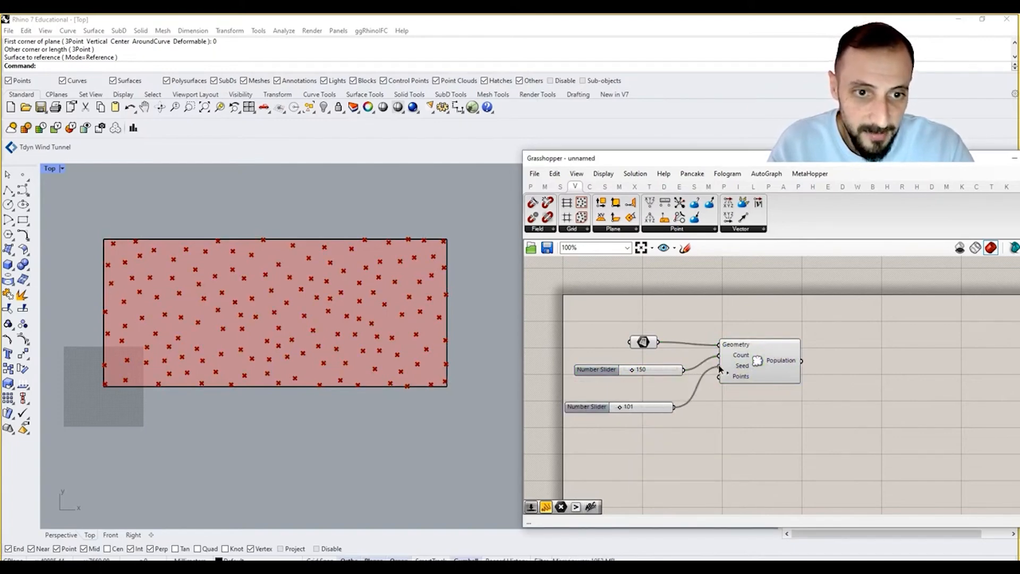
{"action": "left_click_drag", "start_coordinate": [720, 367], "coordinate": [720, 366]}
{"action": "left_click_drag", "start_coordinate": [622, 409], "coordinate": [651, 391]}
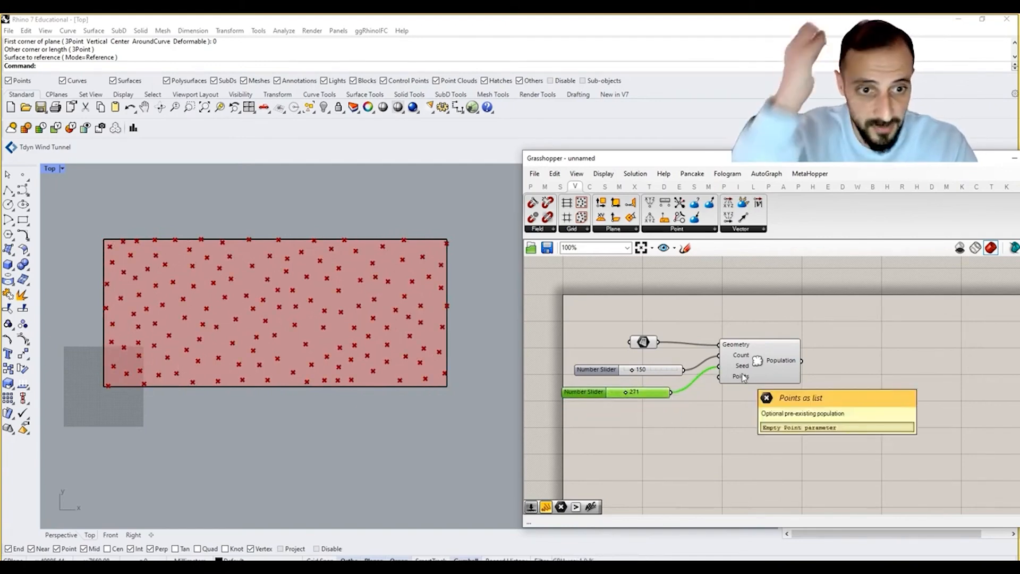
- Move the Surface parameter, Populate Geometry and its sliders lower on the canvas, leaving more room between the surface and the population components
{"action": "right_click_drag", "start_coordinate": [784, 312], "coordinate": [781, 322]}
{"action": "left_click", "coordinate": [781, 322]}
{"action": "left_click_drag", "start_coordinate": [799, 318], "coordinate": [596, 441]}
{"action": "left_click_drag", "start_coordinate": [737, 385], "coordinate": [731, 434]}
{"action": "left_click", "coordinate": [812, 391]}
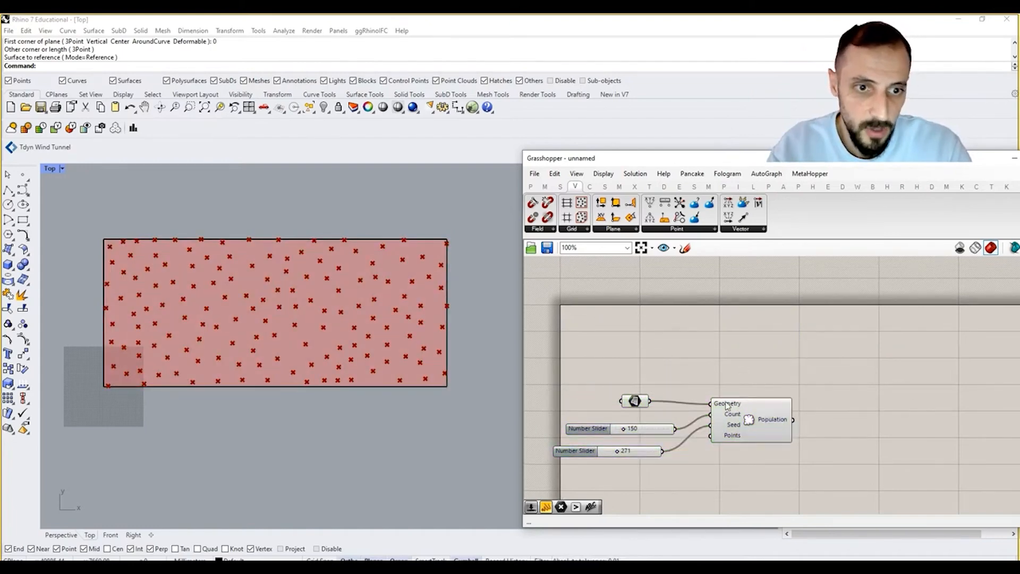
{"action": "right_click_drag", "start_coordinate": [812, 391], "coordinate": [795, 381]}
{"action": "left_click_drag", "start_coordinate": [794, 382], "coordinate": [635, 448]}
{"action": "left_click_drag", "start_coordinate": [735, 425], "coordinate": [762, 449]}
{"action": "left_click", "coordinate": [761, 385]}
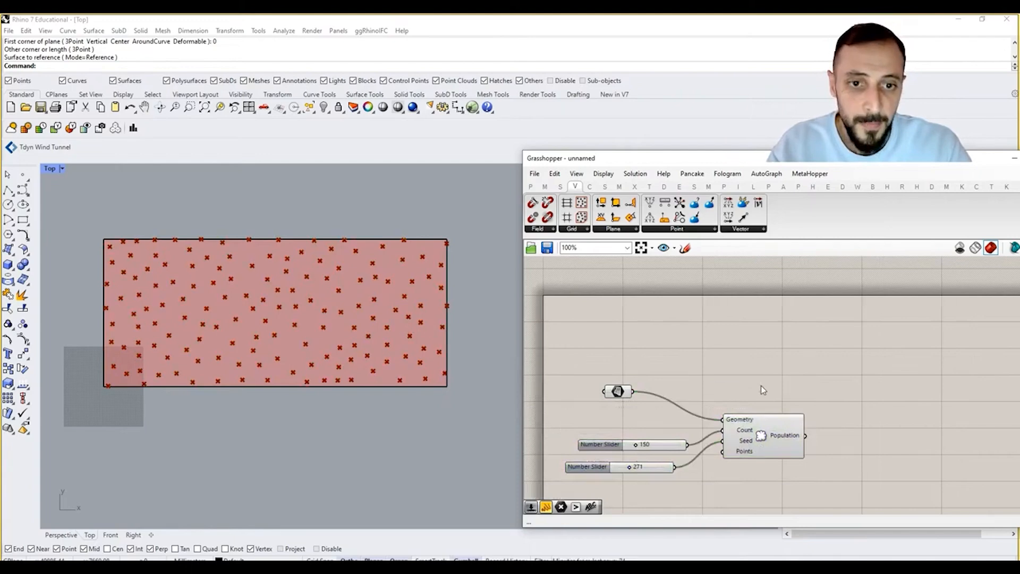
{"action": "right_click", "coordinate": [618, 397]}
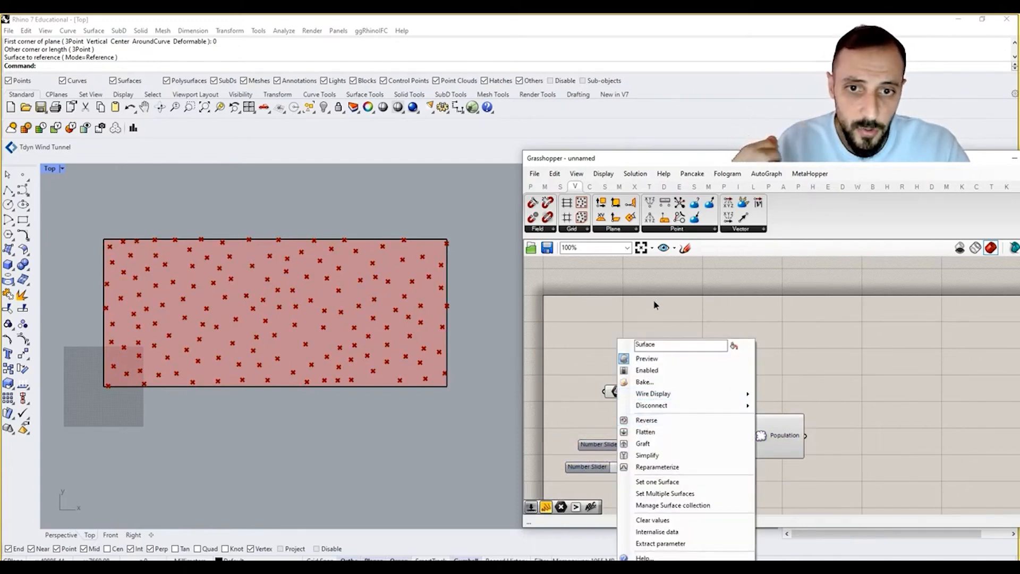
{"action": "right_click_drag", "start_coordinate": [661, 333], "coordinate": [640, 356]}
{"action": "left_click_drag", "start_coordinate": [86, 224], "coordinate": [468, 425]}
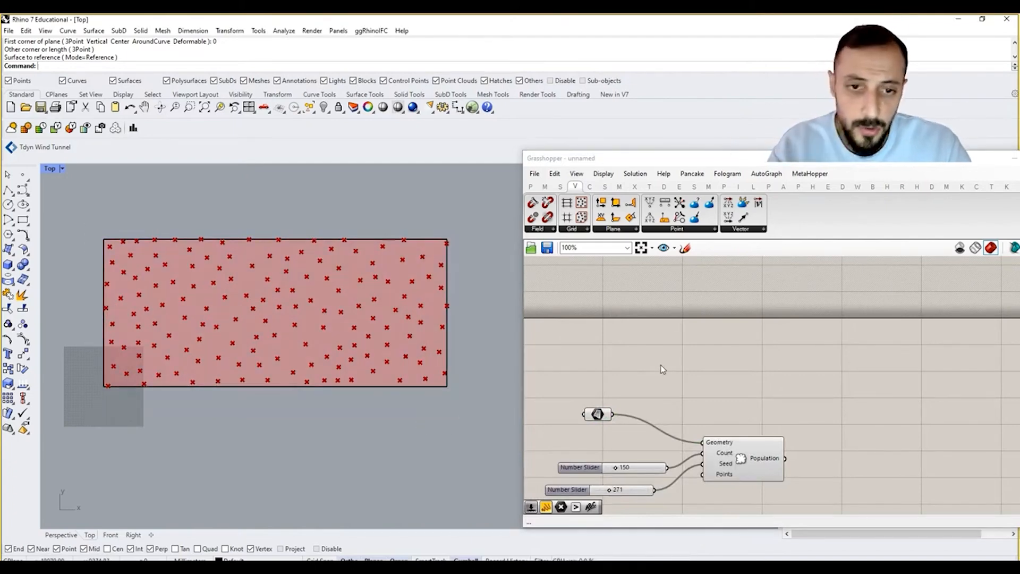
- Add an Evaluate Surface component above Populate Geometry, wire the Surface parameter into its Surface input, and shift it away from the parameter
{"action": "left_click", "coordinate": [604, 187]}
{"action": "left_click", "coordinate": [584, 229]}
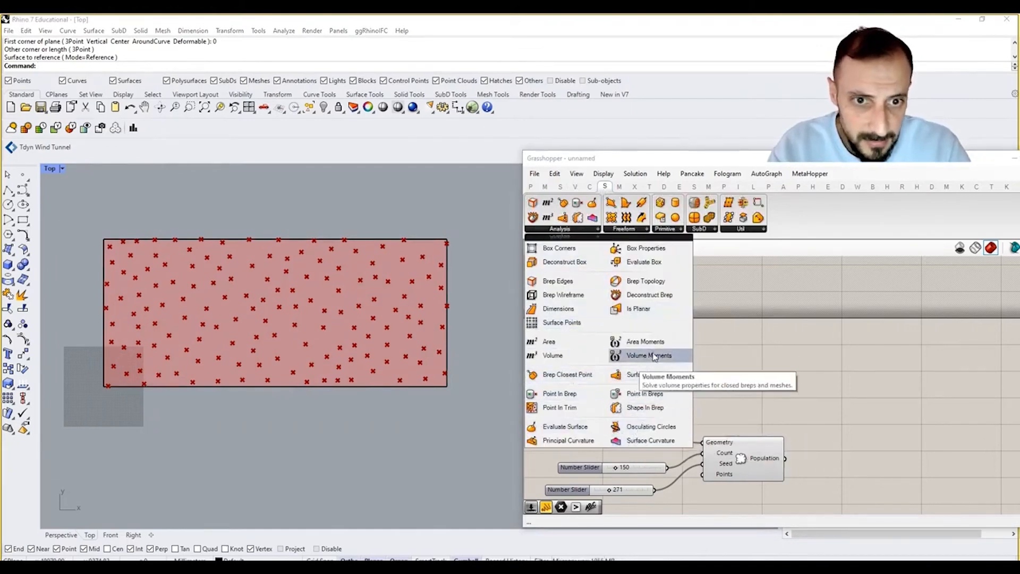
{"action": "left_click", "coordinate": [565, 427]}
{"action": "left_click", "coordinate": [749, 372]}
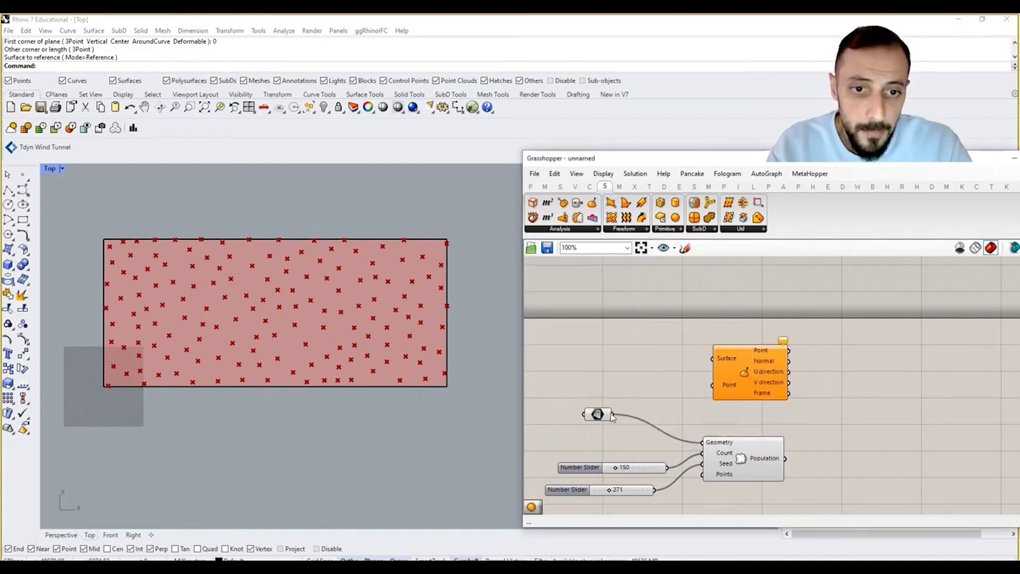
{"action": "left_click_drag", "start_coordinate": [612, 414], "coordinate": [711, 359]}
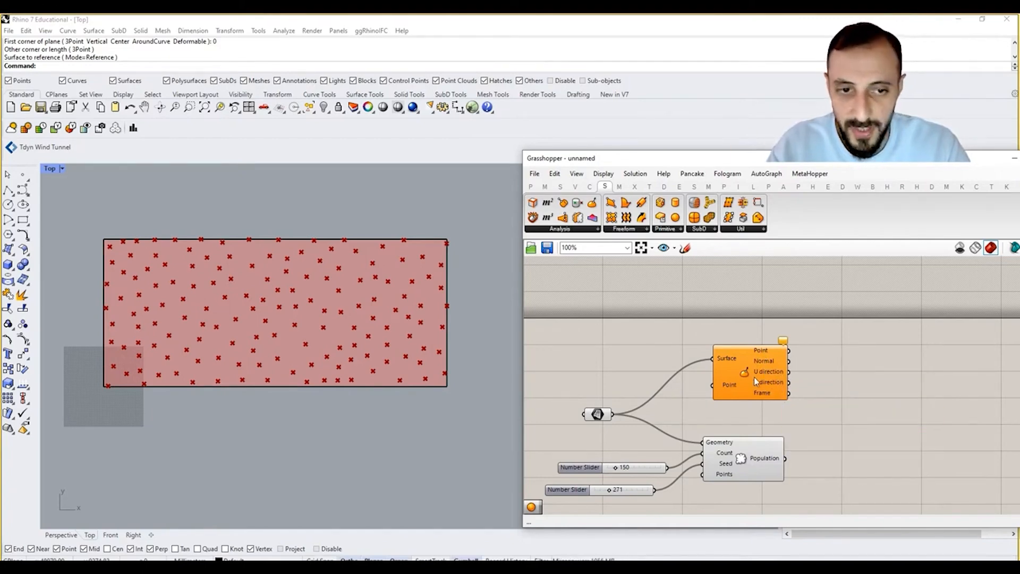
{"action": "left_click_drag", "start_coordinate": [754, 378], "coordinate": [797, 377]}
{"action": "left_click", "coordinate": [656, 331]}
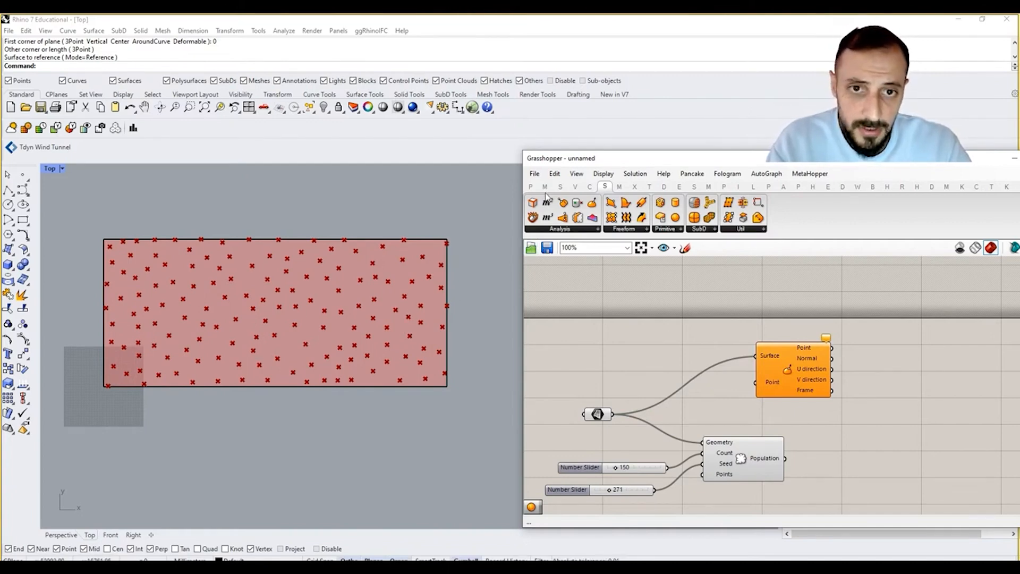
- Add an MD Slider and arrange it directly below Evaluate Surface, moving Evaluate Surface up to make room
{"action": "mouse_move", "coordinate": [539, 192]}
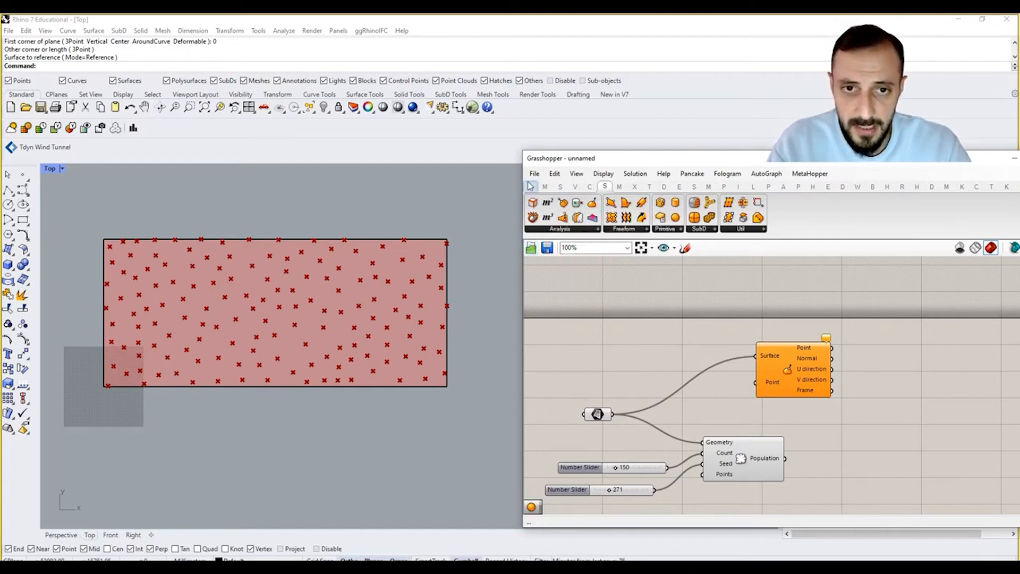
{"action": "left_click", "coordinate": [531, 188]}
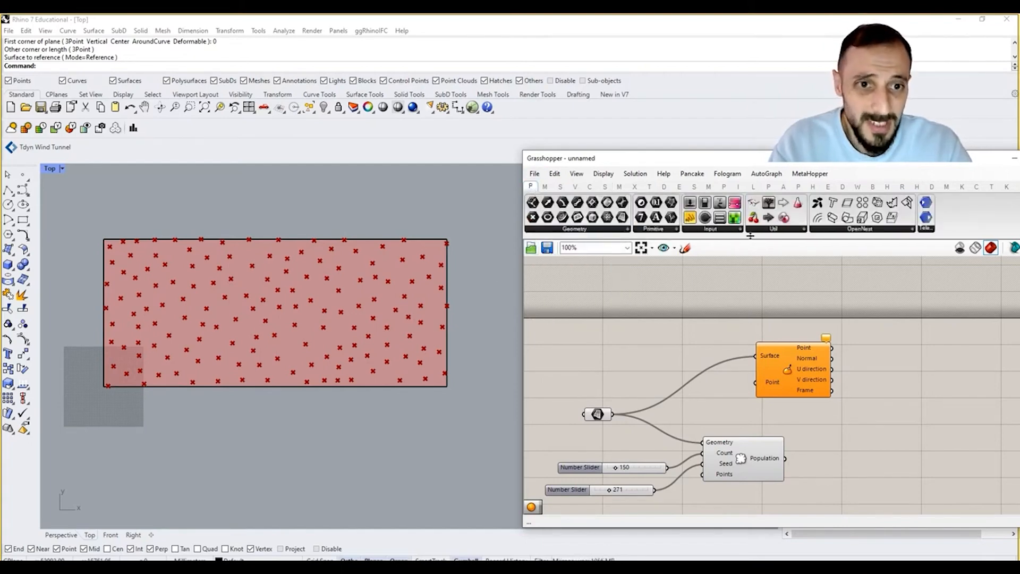
{"action": "left_click", "coordinate": [734, 230]}
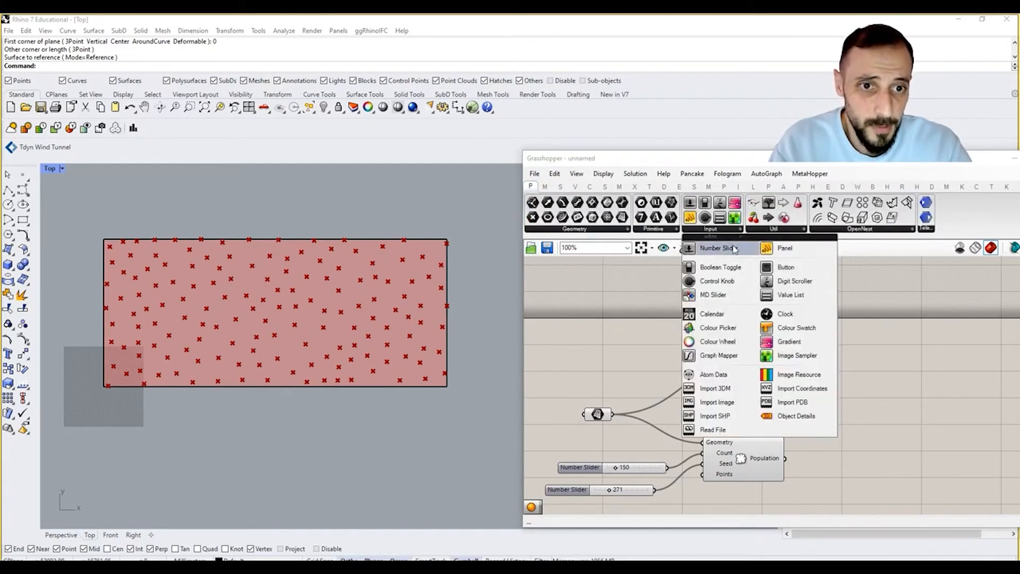
{"action": "left_click", "coordinate": [712, 297]}
{"action": "left_click", "coordinate": [695, 334]}
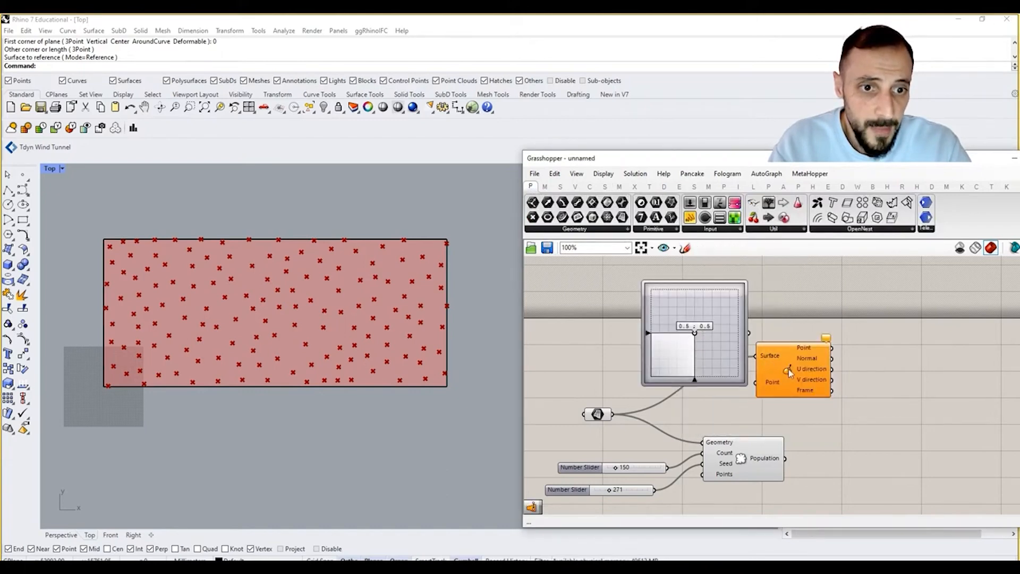
{"action": "left_click_drag", "start_coordinate": [787, 371], "coordinate": [778, 290]}
{"action": "left_click_drag", "start_coordinate": [737, 336], "coordinate": [829, 376]}
{"action": "right_click_drag", "start_coordinate": [820, 360], "coordinate": [807, 385]}
{"action": "left_click_drag", "start_coordinate": [779, 318], "coordinate": [775, 304]}
{"action": "left_click", "coordinate": [845, 397]}
- Set the MD Slider's Y-Domain to 0 To 100 and try the same range for its X-Domain
{"action": "left_click_drag", "start_coordinate": [770, 373], "coordinate": [769, 394]}
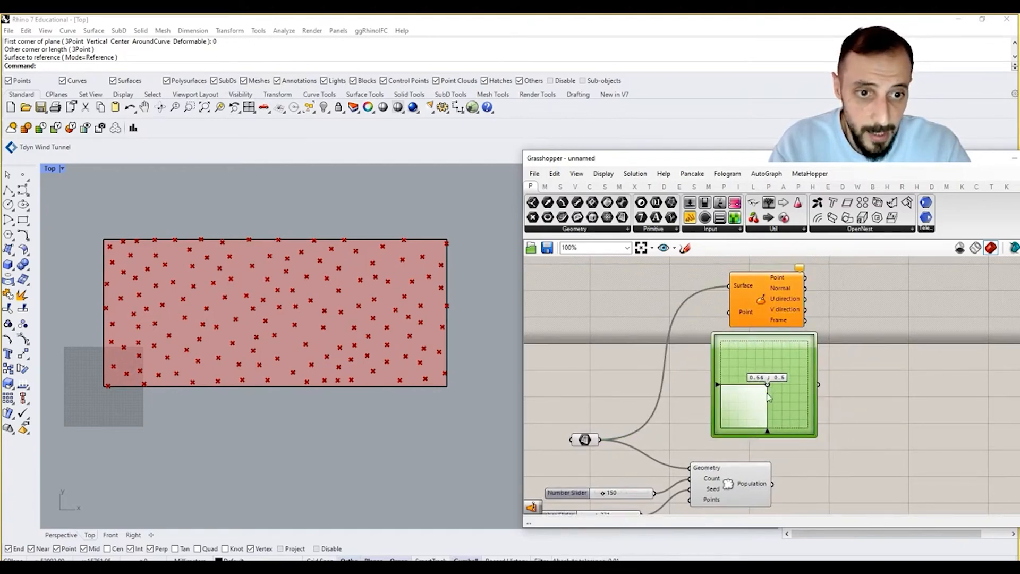
{"action": "double_click", "coordinate": [765, 400]}
{"action": "double_click", "coordinate": [791, 375]}
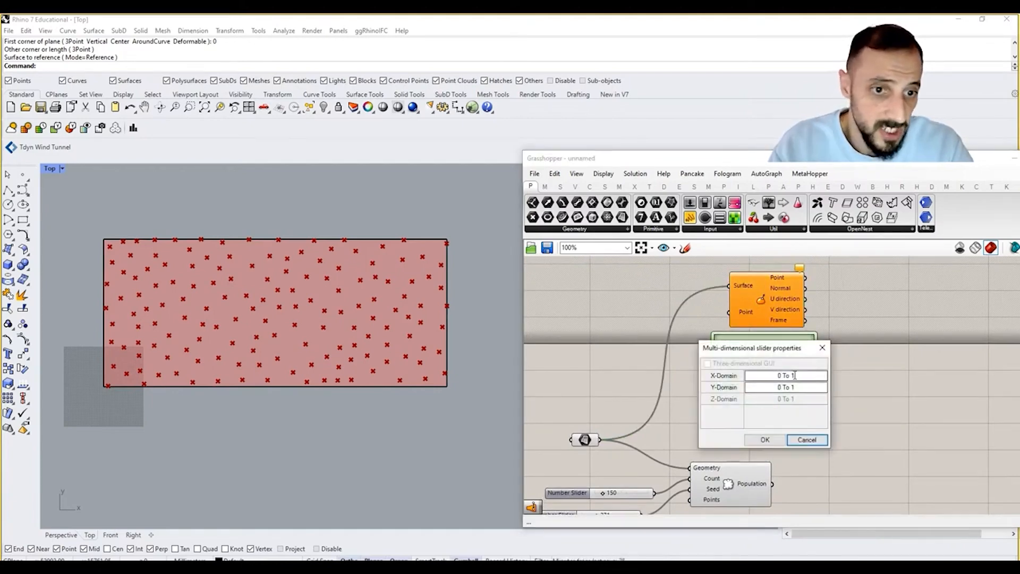
{"action": "type", "text": "100"}
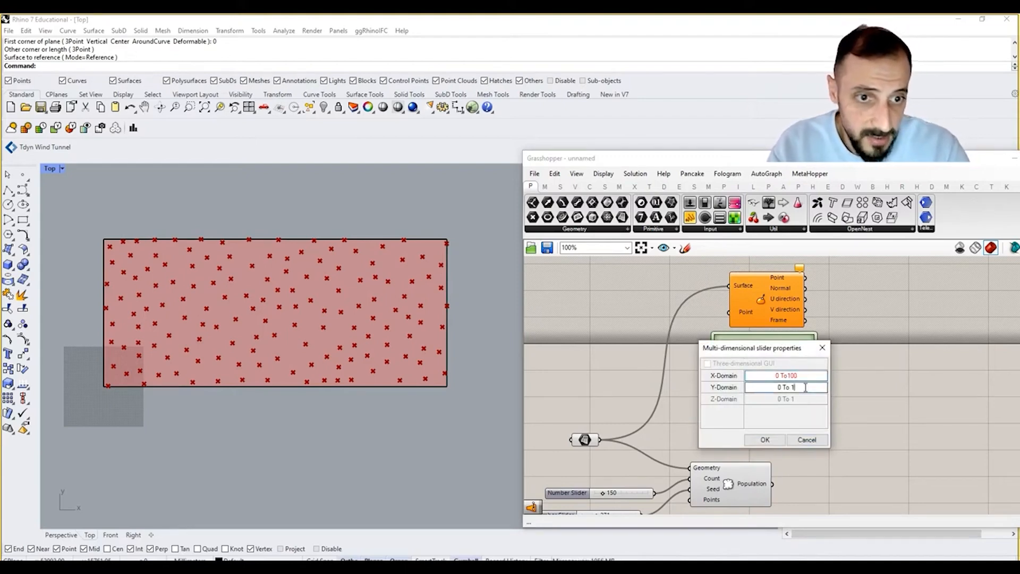
{"action": "type", "text": "00"}
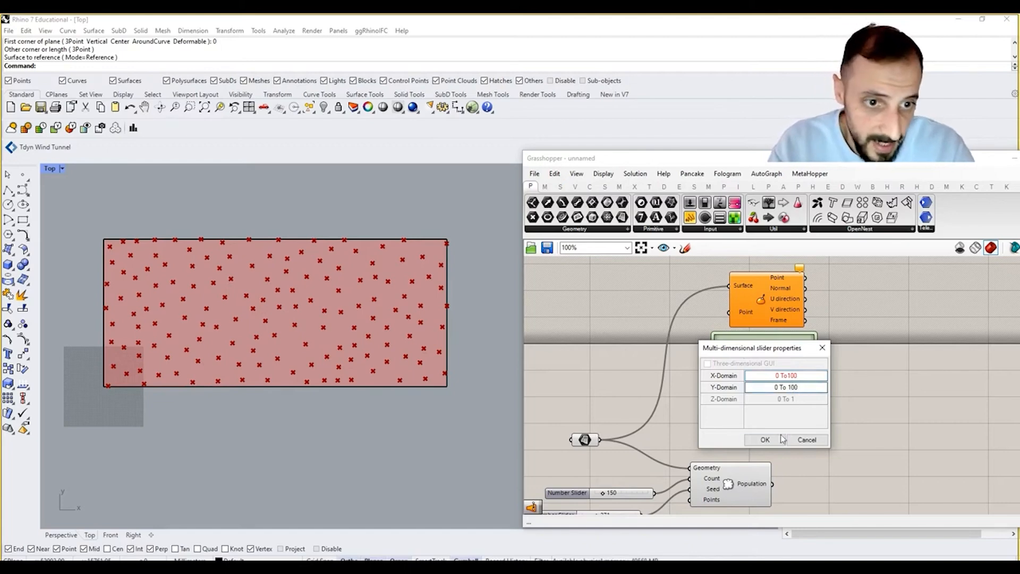
{"action": "left_click", "coordinate": [780, 438]}
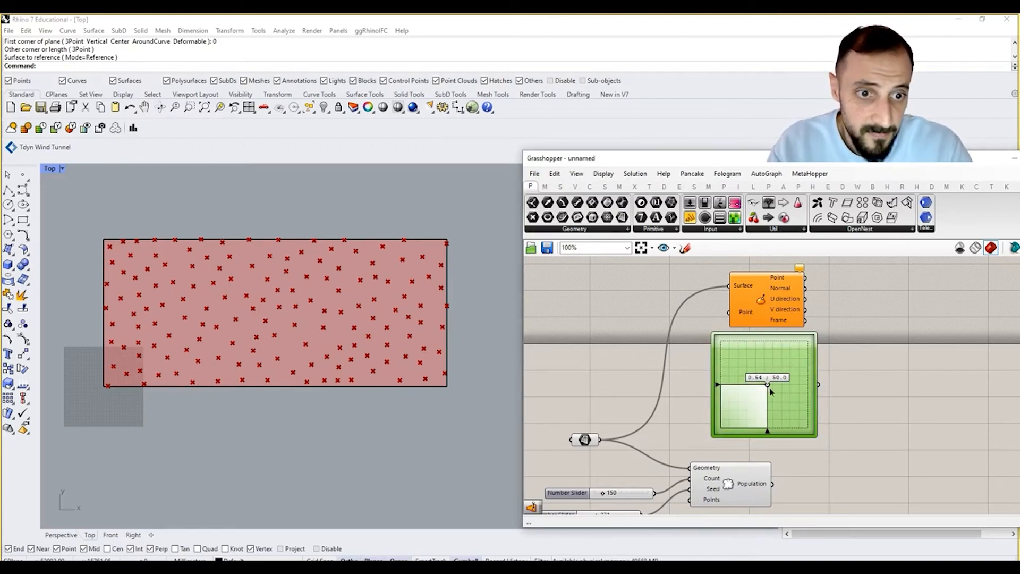
- Set the MD Slider's X-Domain to 0 To 100 and move its handle to about 21.95 ; 58.54
{"action": "left_click_drag", "start_coordinate": [763, 384], "coordinate": [801, 385]}
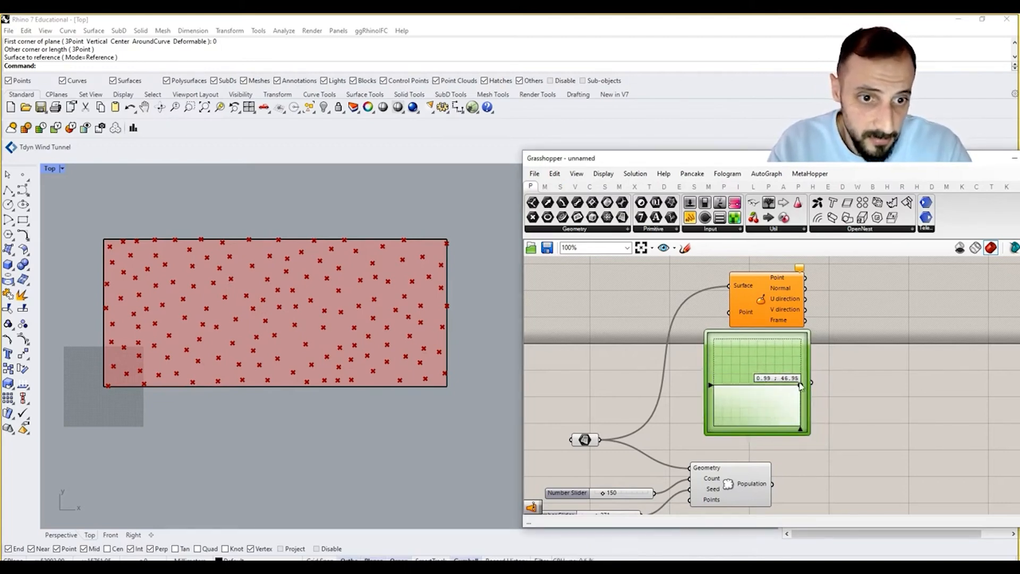
{"action": "double_click", "coordinate": [743, 372]}
{"action": "left_click", "coordinate": [777, 348]}
{"action": "type", "text": "00"}
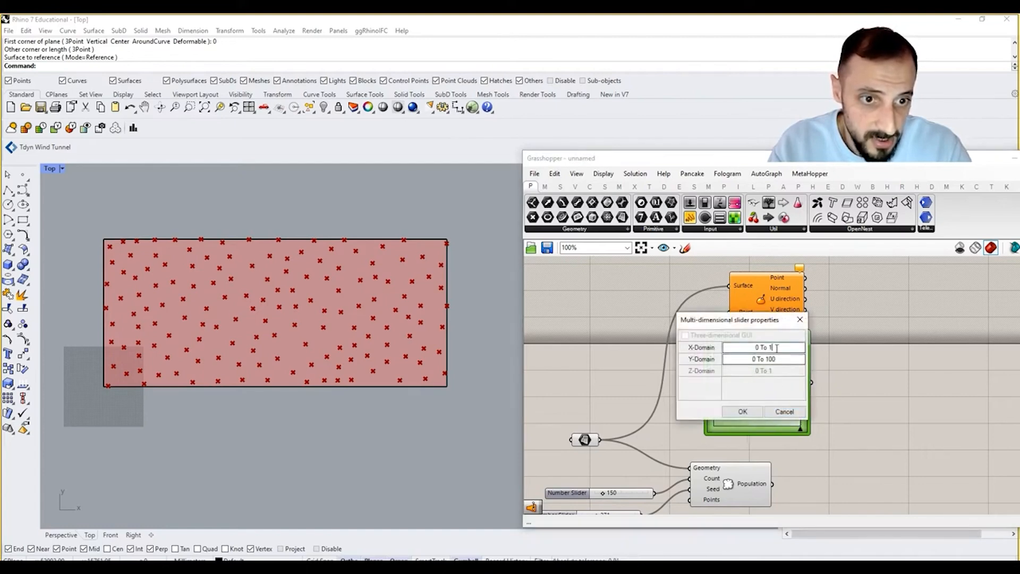
{"action": "left_click", "coordinate": [743, 411]}
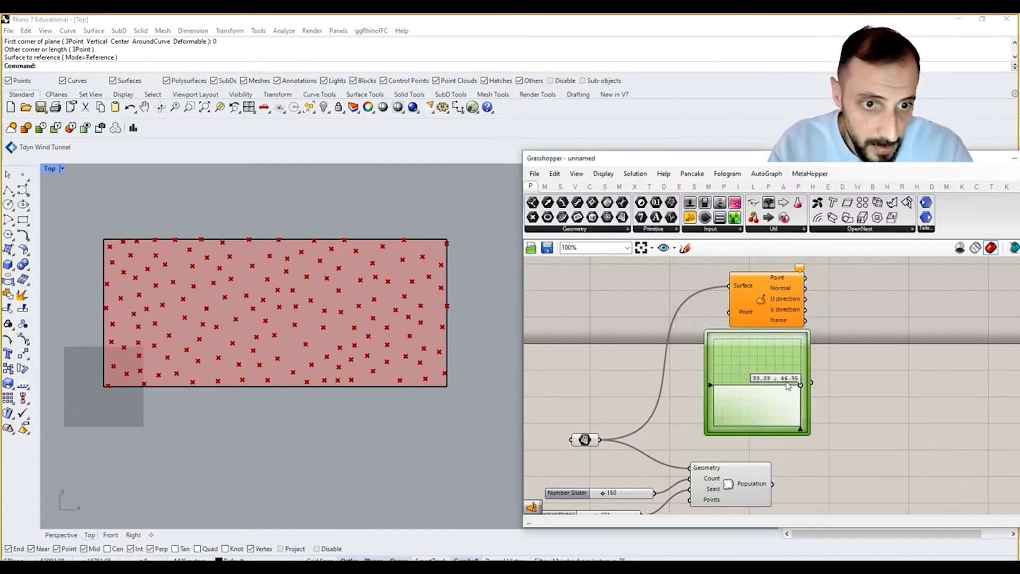
{"action": "left_click_drag", "start_coordinate": [802, 386], "coordinate": [734, 376]}
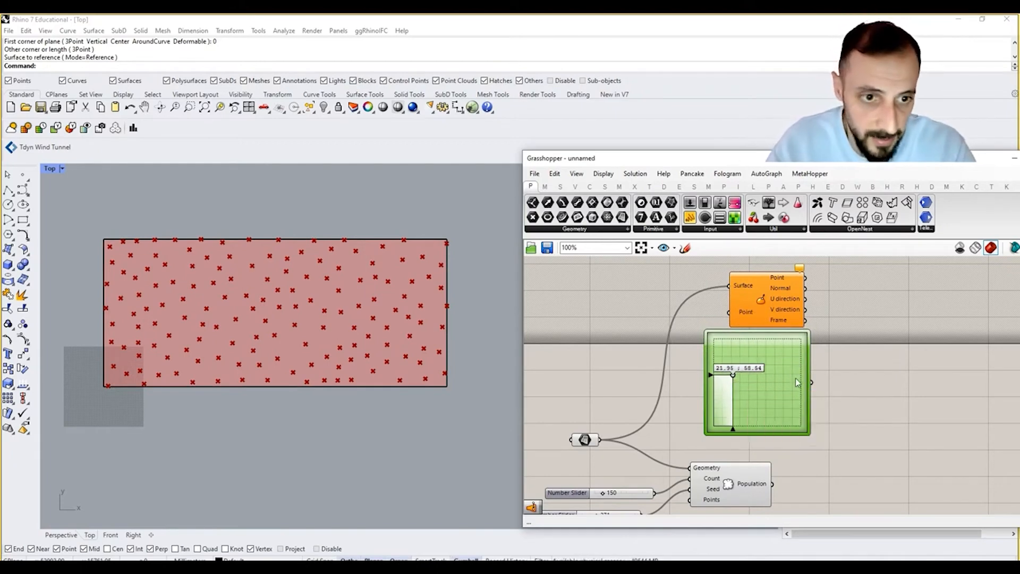
- Connect the MD Slider to the Point input of the surface evaluation component and try its handle at 0.0 ; 57.93 and 51.83 ; 45.12
{"action": "left_click_drag", "start_coordinate": [812, 381], "coordinate": [745, 313]}
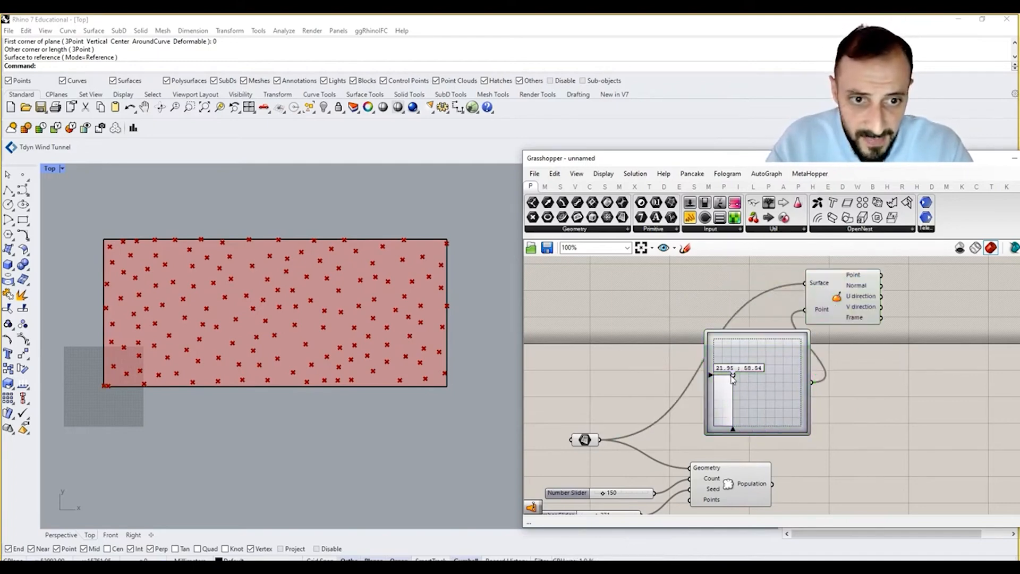
{"action": "left_click_drag", "start_coordinate": [732, 375], "coordinate": [709, 374]}
{"action": "right_click_drag", "start_coordinate": [173, 367], "coordinate": [192, 363]}
{"action": "scroll", "coordinate": [137, 382], "scroll_direction": "up", "scroll_amount": 5}
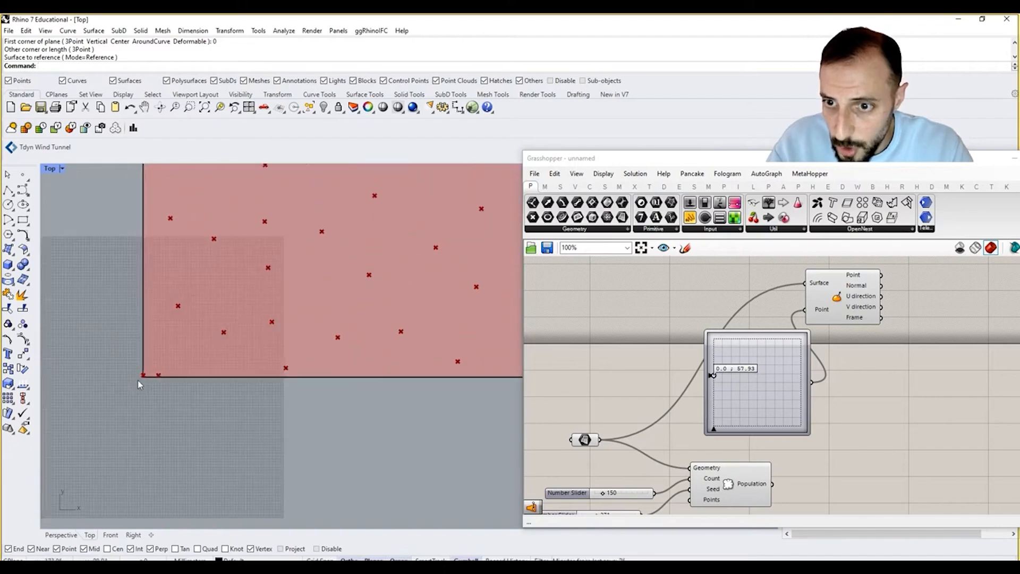
{"action": "left_click_drag", "start_coordinate": [715, 378], "coordinate": [758, 386]}
{"action": "scroll", "coordinate": [260, 372], "scroll_direction": "down", "scroll_amount": 3}
{"action": "scroll", "coordinate": [239, 378], "scroll_direction": "down", "scroll_amount": 5}
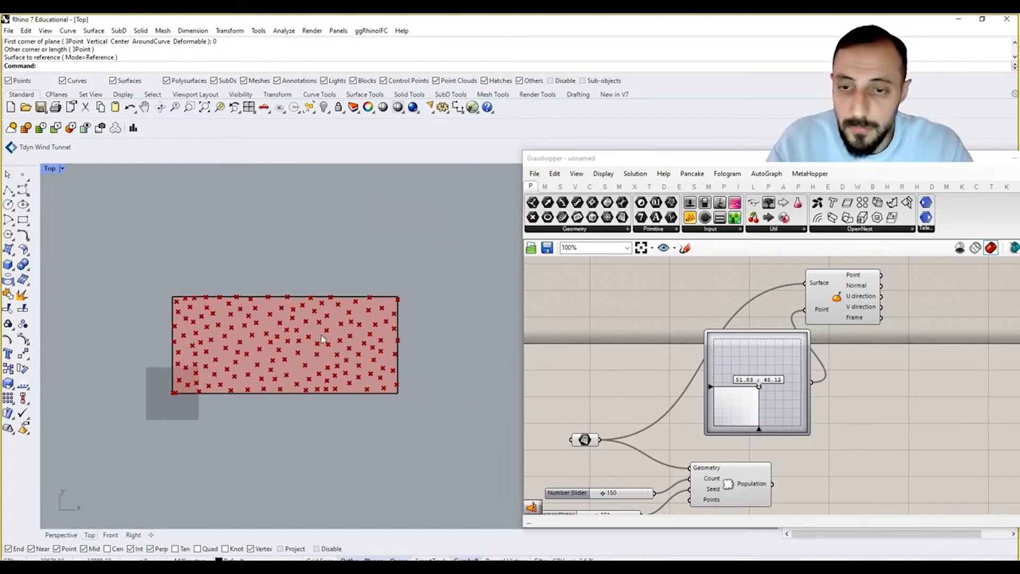
- Reposition the MD Slider and the surface evaluation component farther apart on the canvas, keeping the slider's domains as they are
{"action": "double_click", "coordinate": [735, 402]}
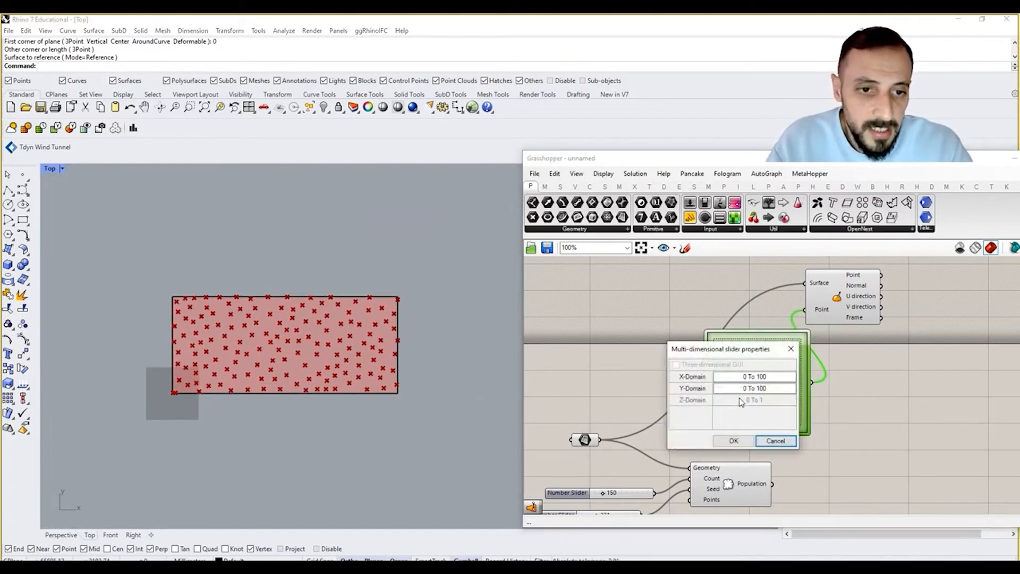
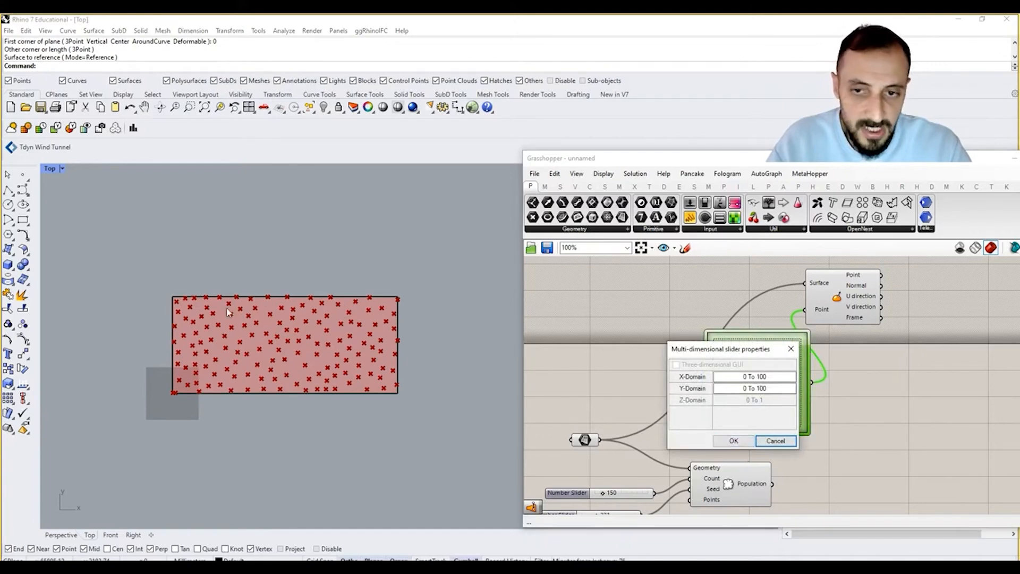
{"action": "left_click", "coordinate": [734, 442]}
{"action": "left_click_drag", "start_coordinate": [821, 309], "coordinate": [889, 315]}
{"action": "left_click_drag", "start_coordinate": [782, 364], "coordinate": [838, 374]}
{"action": "left_click_drag", "start_coordinate": [865, 314], "coordinate": [908, 317]}
{"action": "left_click", "coordinate": [812, 295]}
- Reparameterize the Surface input of the evaluation component and test the MD Slider's handle at 0.0 ; 58.54 and 34.76 ; 43.29
{"action": "mouse_move", "coordinate": [919, 304]}
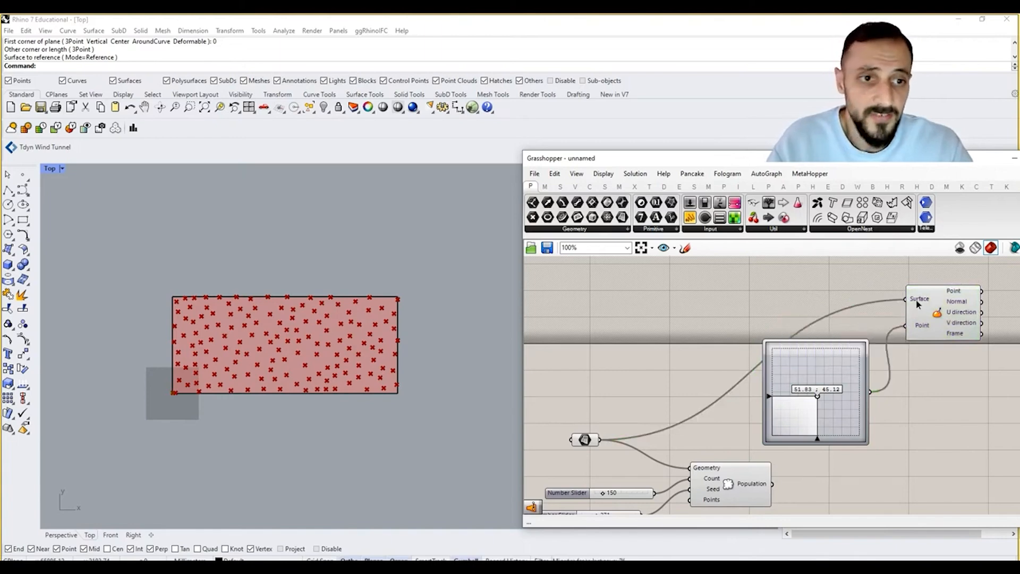
{"action": "right_click", "coordinate": [910, 300]}
{"action": "left_click", "coordinate": [954, 416]}
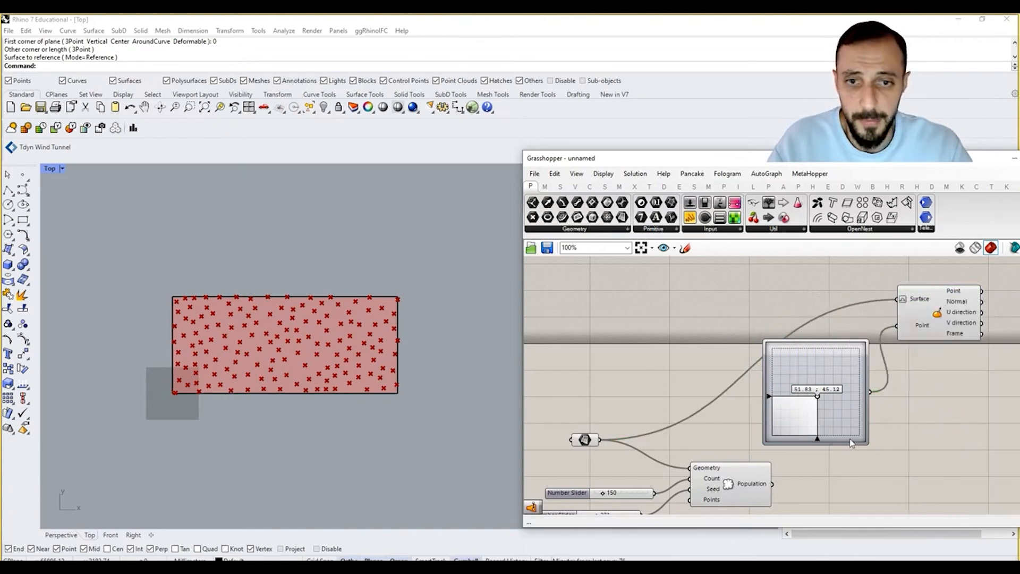
{"action": "left_click_drag", "start_coordinate": [818, 396], "coordinate": [772, 383]}
{"action": "left_click", "coordinate": [927, 322]}
{"action": "scroll", "coordinate": [296, 319], "scroll_direction": "down", "scroll_amount": 6}
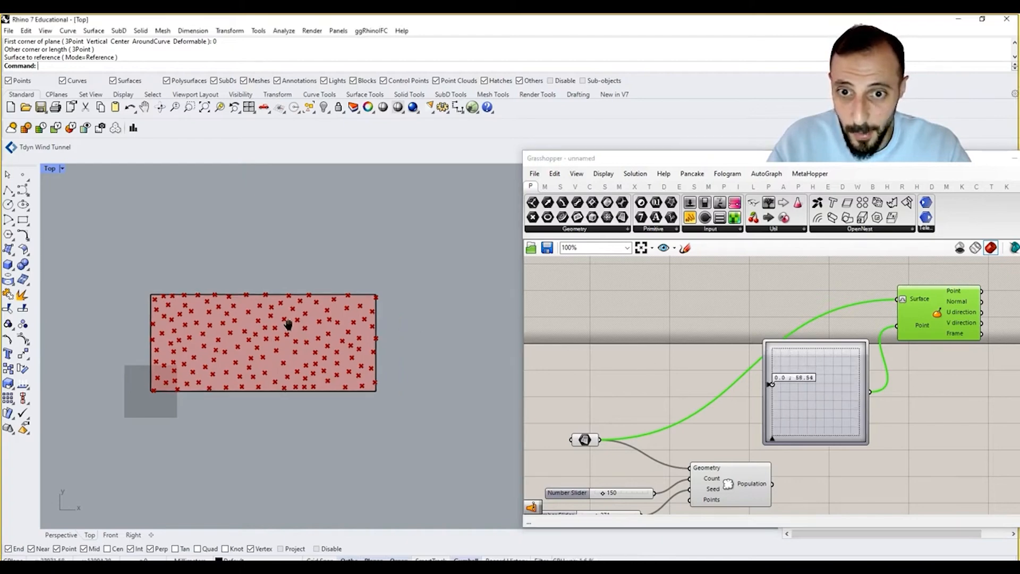
{"action": "scroll", "coordinate": [285, 343], "scroll_direction": "up", "scroll_amount": 5}
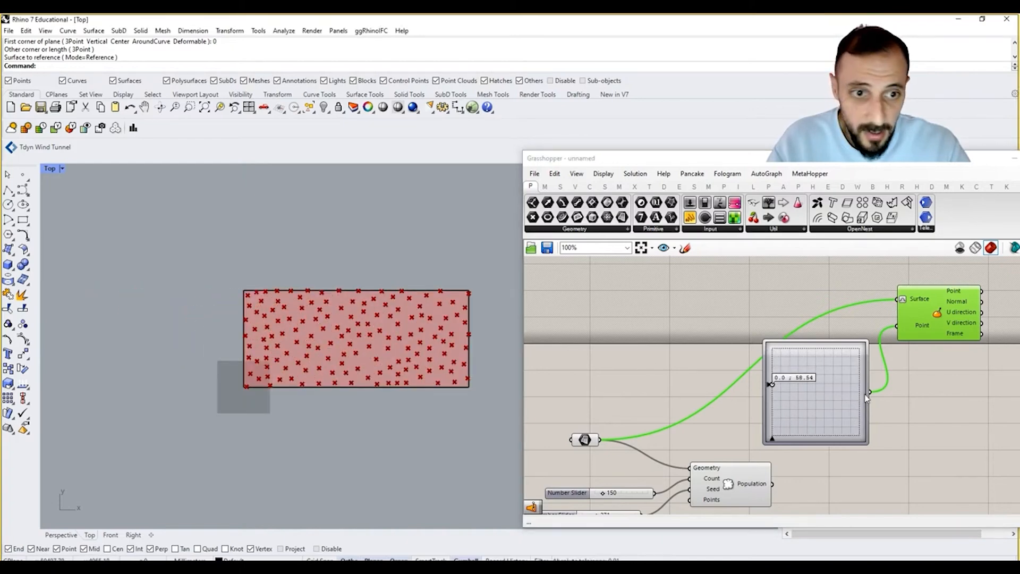
{"action": "left_click_drag", "start_coordinate": [772, 389], "coordinate": [804, 403]}
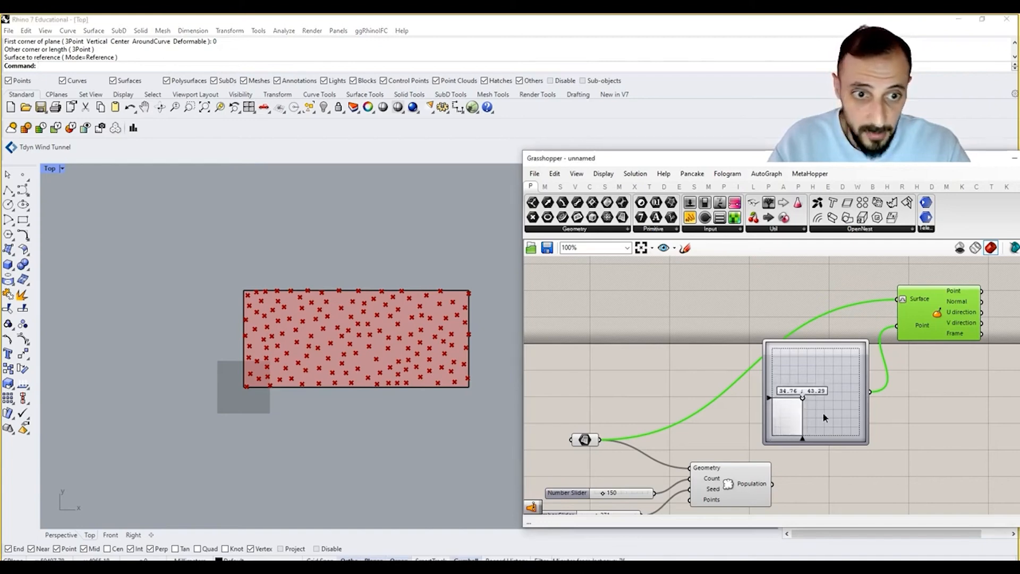
- Set the MD Slider's X and Y domains to 0 To 1 and move its handle to about 0.74 ; 0.49
{"action": "right_click", "coordinate": [824, 414]}
{"action": "double_click", "coordinate": [806, 380]}
{"action": "left_click", "coordinate": [844, 362]}
{"action": "key", "text": "BackSpace"}
{"action": "key", "text": "BackSpace"}
{"action": "key", "text": "BackSpace"}
{"action": "left_click", "coordinate": [806, 425]}
{"action": "left_click_drag", "start_coordinate": [799, 403], "coordinate": [837, 393]}
{"action": "left_click", "coordinate": [922, 327]}
{"action": "left_click", "coordinate": [893, 367]}
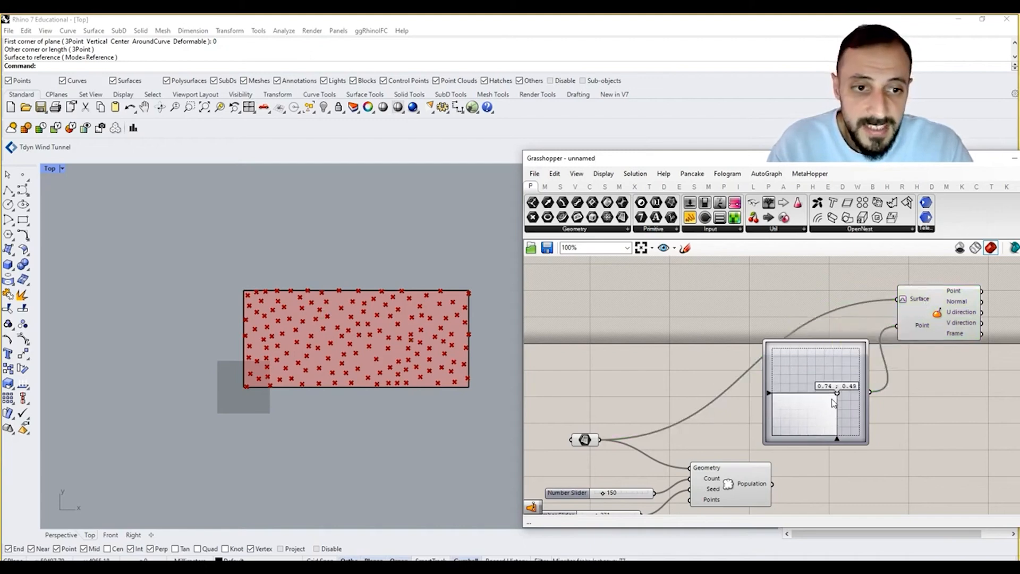
- Try several positions of the MD Slider's handle and leave it at 0.6 ; 0.4
{"action": "left_click_drag", "start_coordinate": [838, 394], "coordinate": [824, 393]}
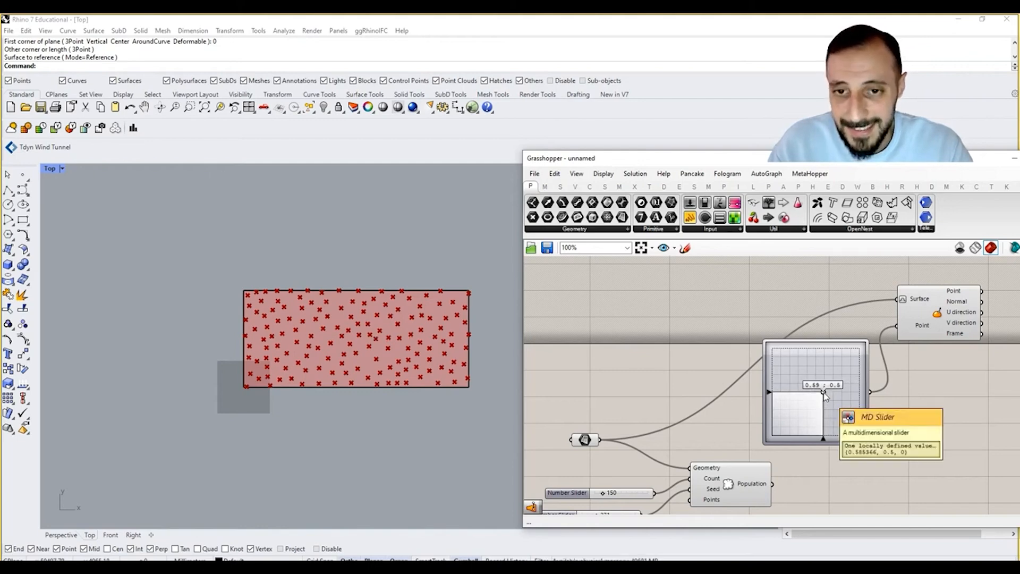
{"action": "left_click_drag", "start_coordinate": [823, 393], "coordinate": [809, 394]}
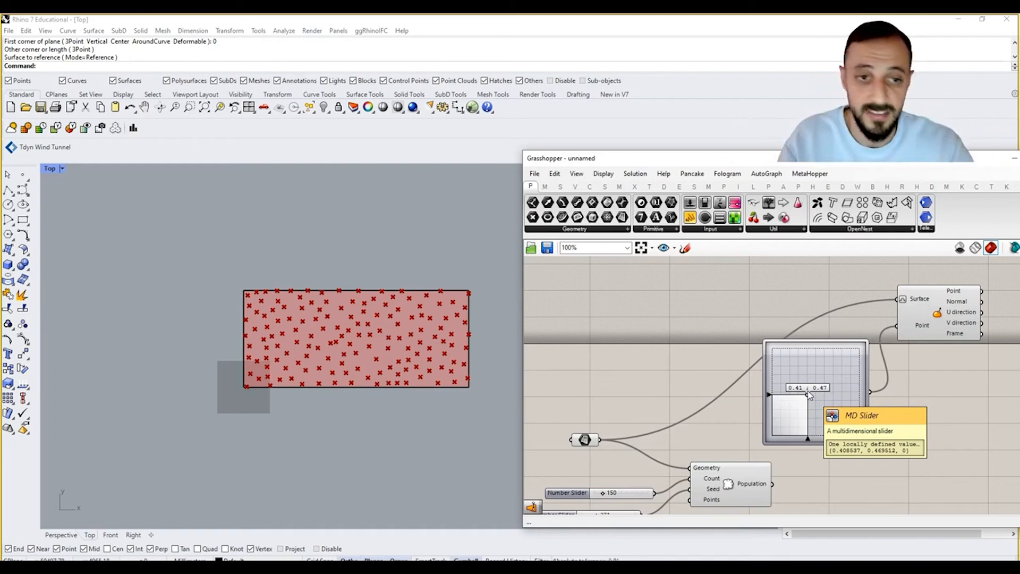
{"action": "mouse_move", "coordinate": [808, 394]}
{"action": "left_mouse_down"}
{"action": "mouse_move", "coordinate": [842, 374]}
{"action": "mouse_move", "coordinate": [823, 400]}
{"action": "left_mouse_up"}
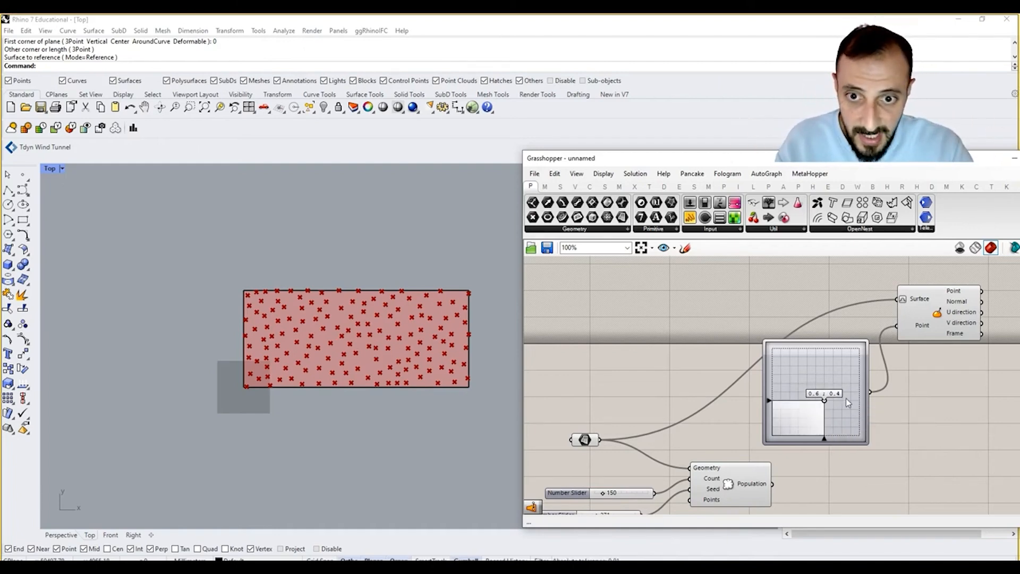
- Group the MD Slider with the surface evaluation component
{"action": "right_click_drag", "start_coordinate": [902, 363], "coordinate": [819, 370]}
{"action": "left_click_drag", "start_coordinate": [884, 296], "coordinate": [621, 375]}
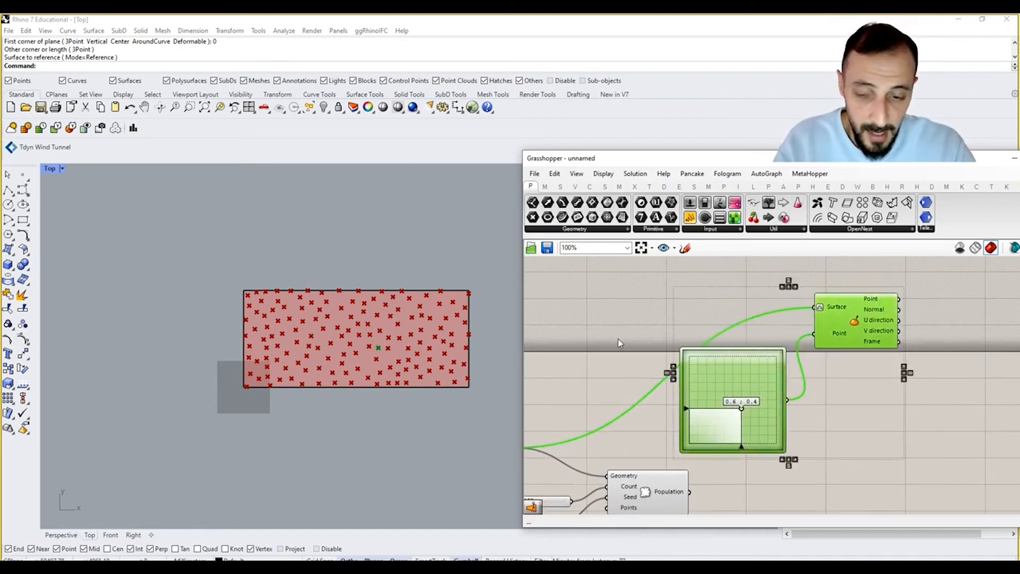
{"action": "key", "text": "ctrl+g"}
{"action": "right_click_drag", "start_coordinate": [760, 342], "coordinate": [725, 356]}
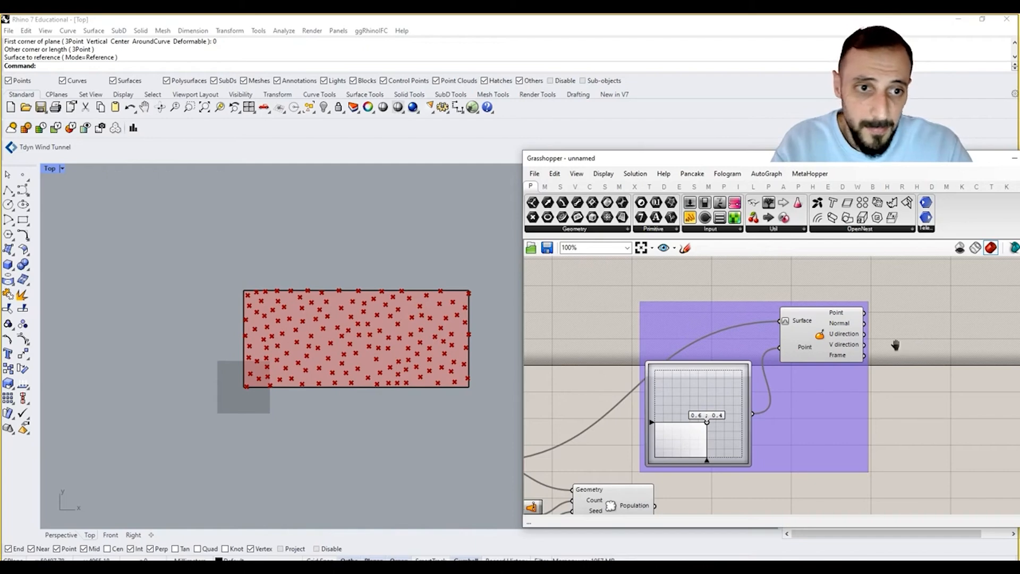
- Add a Dot Display component beside the group and feed it the evaluated surface Point
{"action": "right_click_drag", "start_coordinate": [904, 348], "coordinate": [827, 359]}
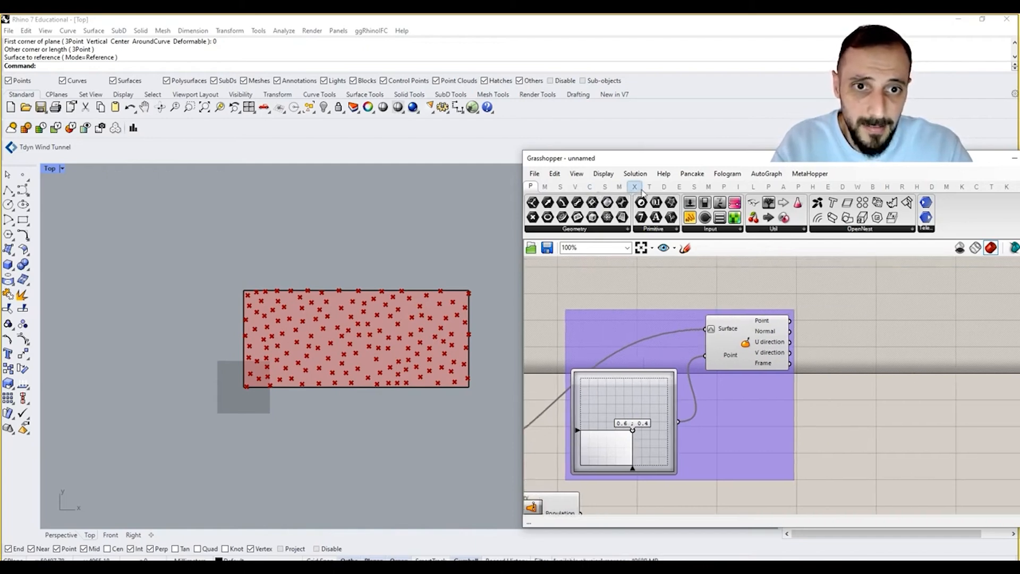
{"action": "left_click", "coordinate": [664, 187]}
{"action": "left_click", "coordinate": [742, 230]}
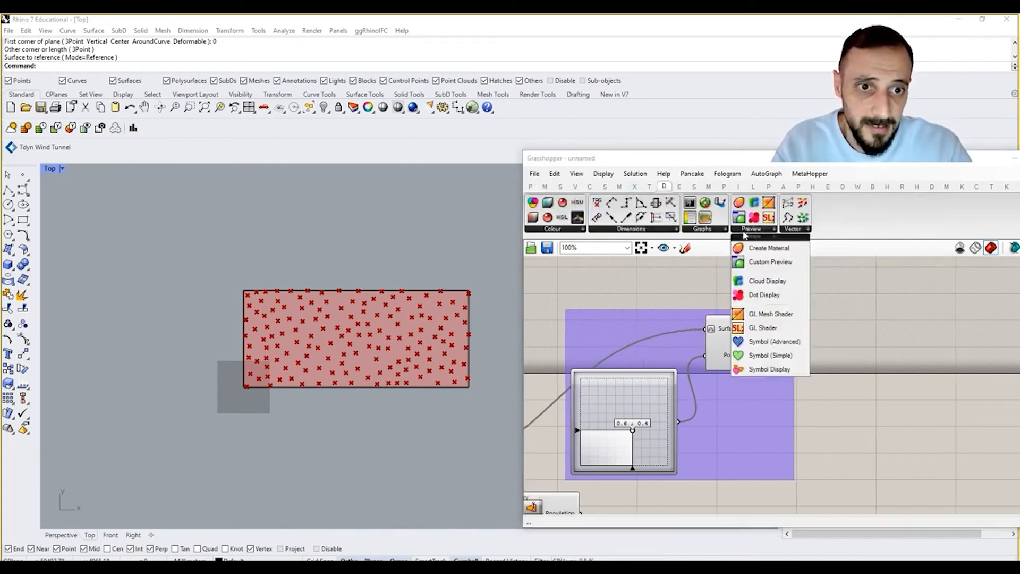
{"action": "left_click_drag", "start_coordinate": [747, 294], "coordinate": [819, 322]}
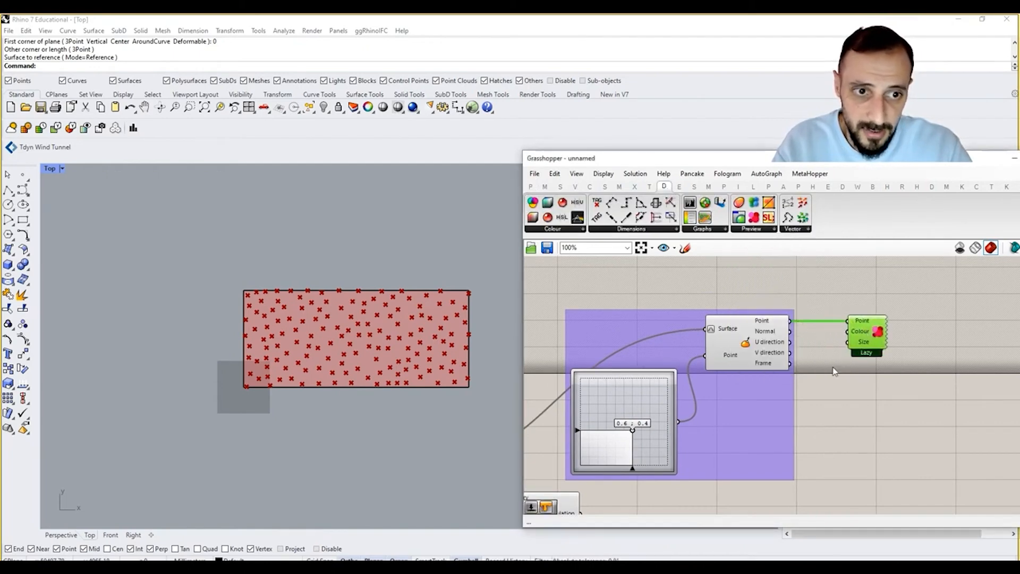
{"action": "right_click", "coordinate": [744, 343]}
- Add a Colour Swatch and connect it to the Dot Display's Colour input
{"action": "left_click", "coordinate": [836, 398]}
{"action": "double_click", "coordinate": [836, 394]}
{"action": "type", "text": "swatch"}
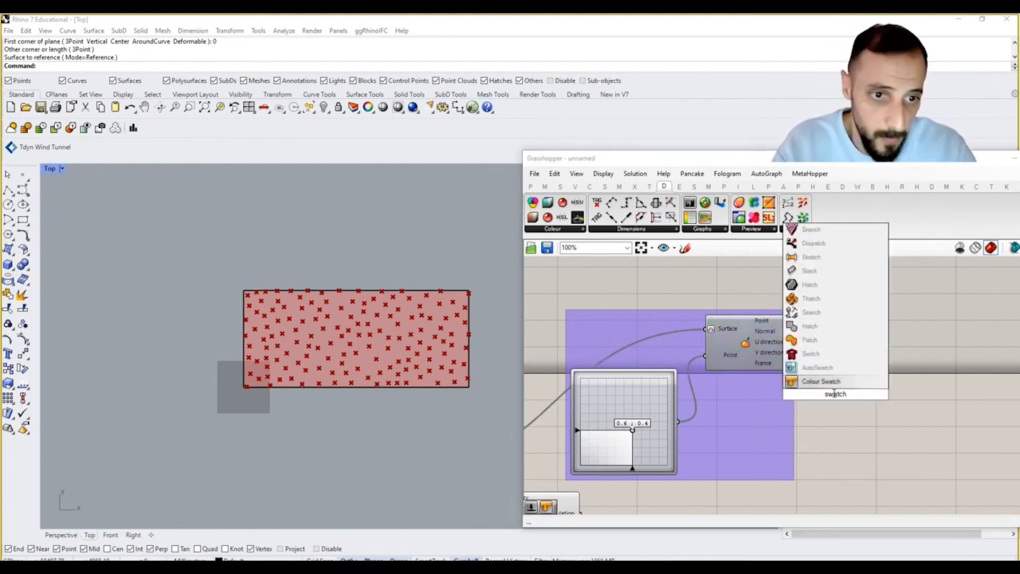
{"action": "key", "text": "Return"}
{"action": "scroll", "coordinate": [873, 400], "scroll_direction": "up", "scroll_amount": 2}
{"action": "left_click_drag", "start_coordinate": [877, 395], "coordinate": [893, 333]}
- Create a Number Slider from 250, connect it to the Dot Display's Size input, and raise its value to 496
{"action": "right_click", "coordinate": [890, 329]}
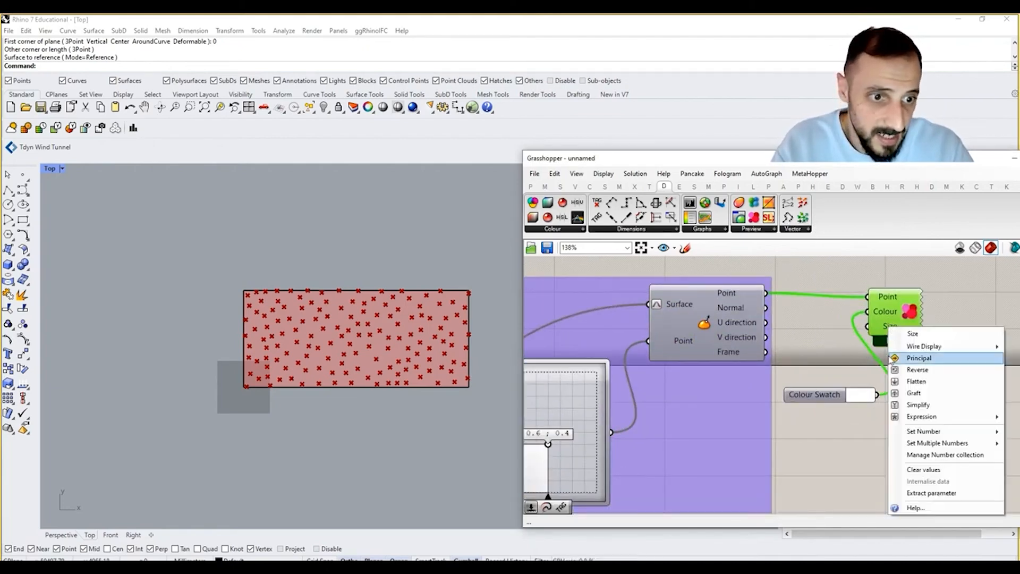
{"action": "left_click", "coordinate": [831, 471]}
{"action": "double_click", "coordinate": [832, 468]}
{"action": "type", "text": "250"}
{"action": "key", "text": "Return"}
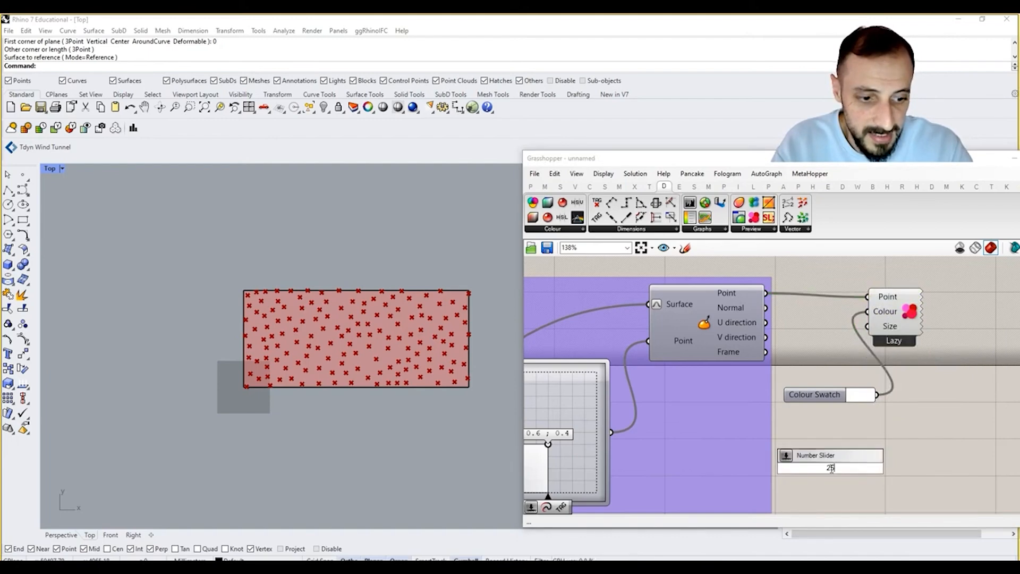
{"action": "left_click_drag", "start_coordinate": [906, 469], "coordinate": [868, 326]}
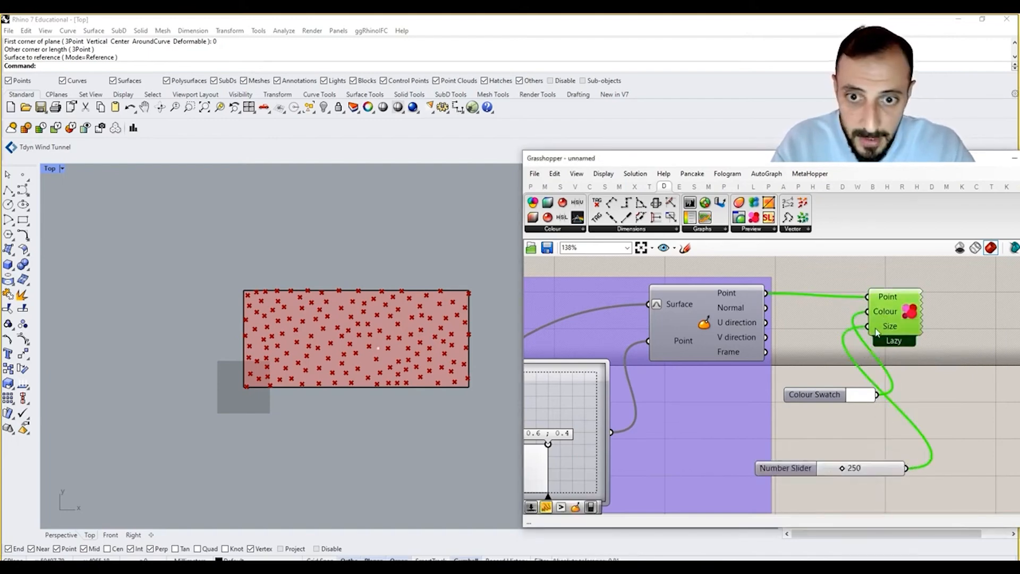
{"action": "right_click_drag", "start_coordinate": [859, 440], "coordinate": [795, 446]}
{"action": "left_click_drag", "start_coordinate": [785, 477], "coordinate": [804, 477]}
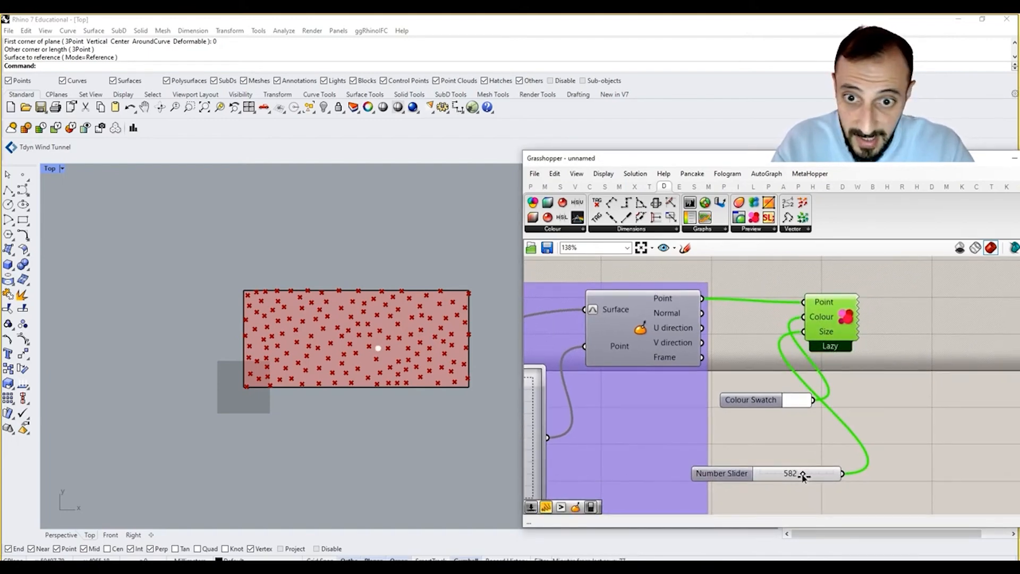
- Move the Dot Display away from the first group and line up the Colour Swatch and Number Slider in front of it
{"action": "left_click_drag", "start_coordinate": [899, 280], "coordinate": [734, 510]}
{"action": "left_click_drag", "start_coordinate": [844, 333], "coordinate": [1002, 332]}
{"action": "left_click_drag", "start_coordinate": [898, 396], "coordinate": [833, 329]}
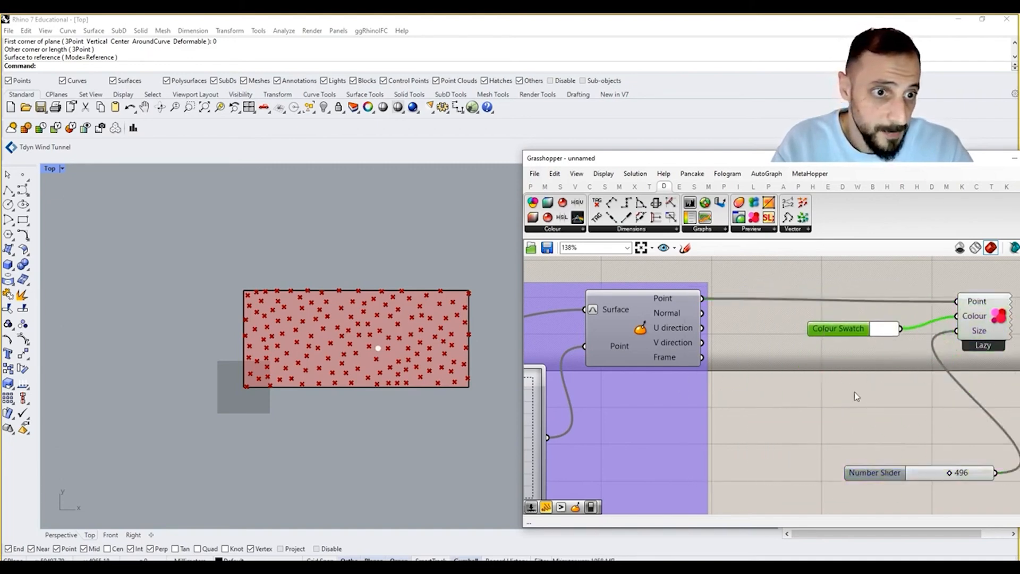
{"action": "left_click_drag", "start_coordinate": [863, 476], "coordinate": [799, 365]}
- Group the Colour Swatch, the size slider and the Dot Display
{"action": "right_click_drag", "start_coordinate": [850, 436], "coordinate": [789, 456]}
{"action": "left_click_drag", "start_coordinate": [968, 287], "coordinate": [707, 455]}
{"action": "key", "text": "ctrl+g"}
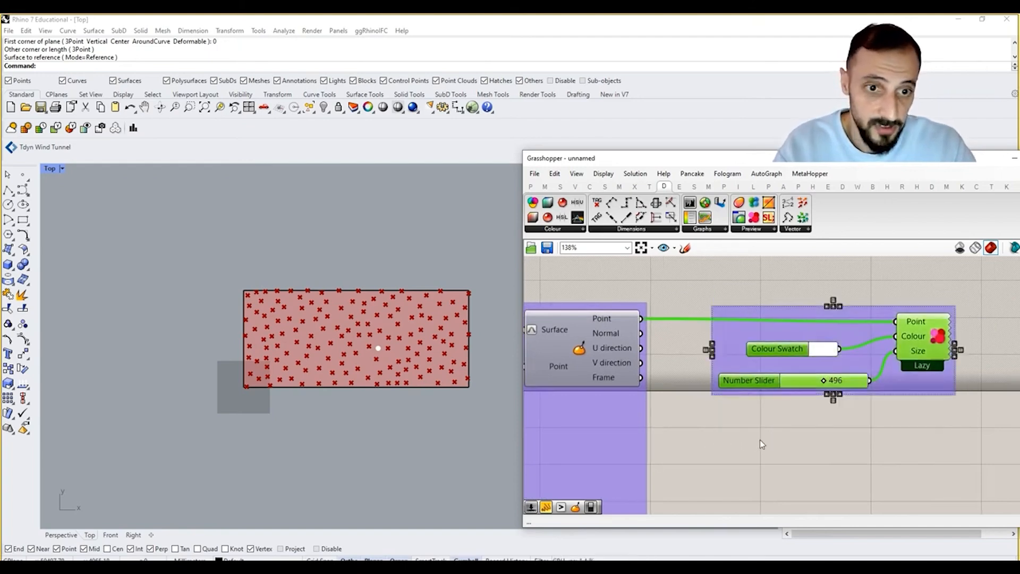
- Enclose the point evaluation group and the dot display group in one outer group
{"action": "scroll", "coordinate": [724, 443], "scroll_direction": "down", "scroll_amount": 4}
{"action": "left_click_drag", "start_coordinate": [898, 356], "coordinate": [587, 501]}
{"action": "key", "text": "ctrl+g"}
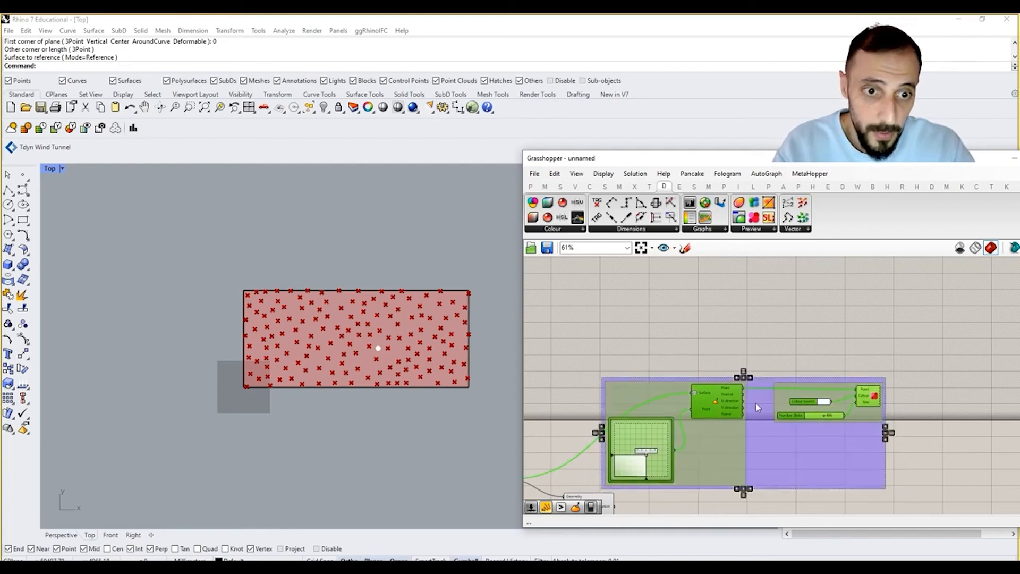
- Change the outer group's colour to white
{"action": "left_click", "coordinate": [826, 497]}
{"action": "right_click", "coordinate": [826, 496]}
{"action": "right_click", "coordinate": [805, 456]}
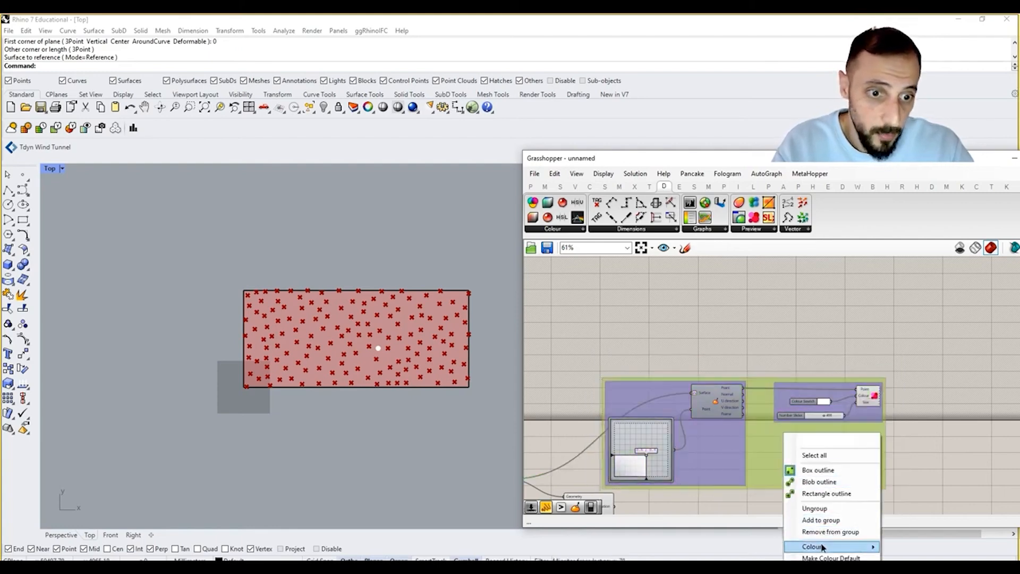
{"action": "mouse_move", "coordinate": [821, 547]}
{"action": "left_click", "coordinate": [906, 518]}
{"action": "left_click_drag", "start_coordinate": [951, 536], "coordinate": [1004, 538]}
{"action": "left_click", "coordinate": [818, 282]}
- Label the white outer group with a Scribble reading "Attractor Point"
{"action": "double_click", "coordinate": [765, 304]}
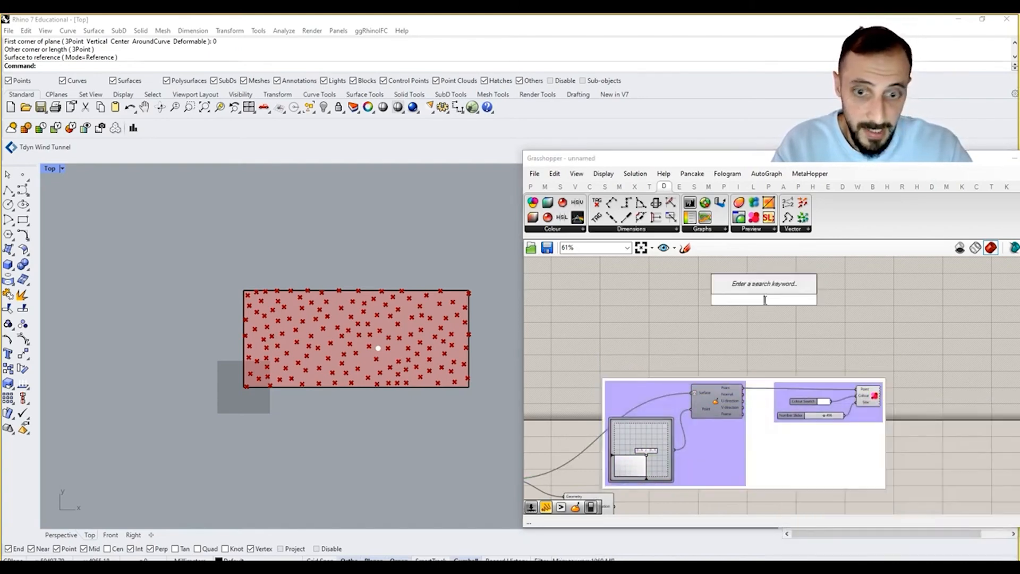
{"action": "type", "text": "scr"}
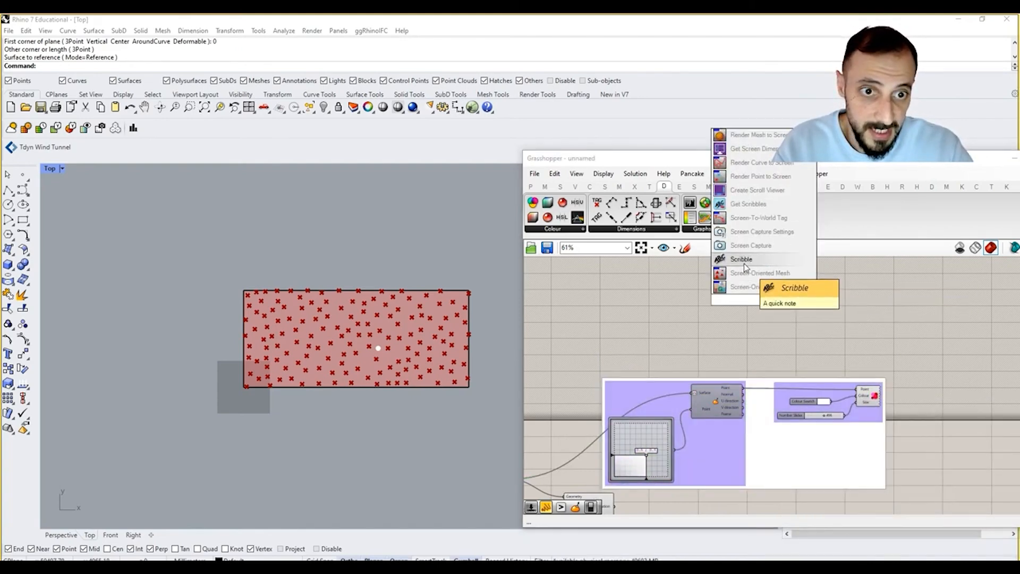
{"action": "left_click", "coordinate": [743, 263]}
{"action": "double_click", "coordinate": [739, 368]}
{"action": "type", "text": "Attroc"}
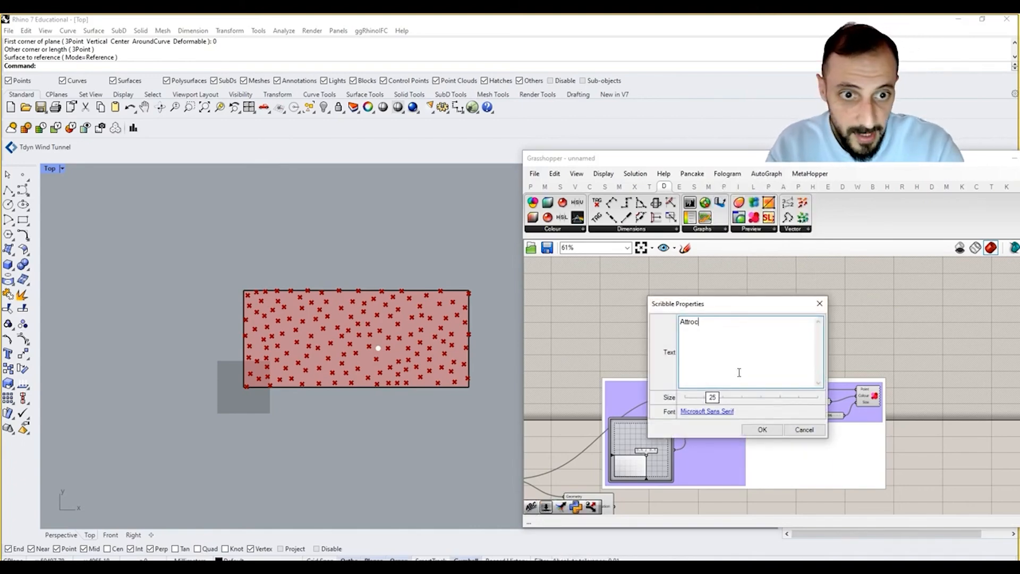
{"action": "type", "text": "t"}
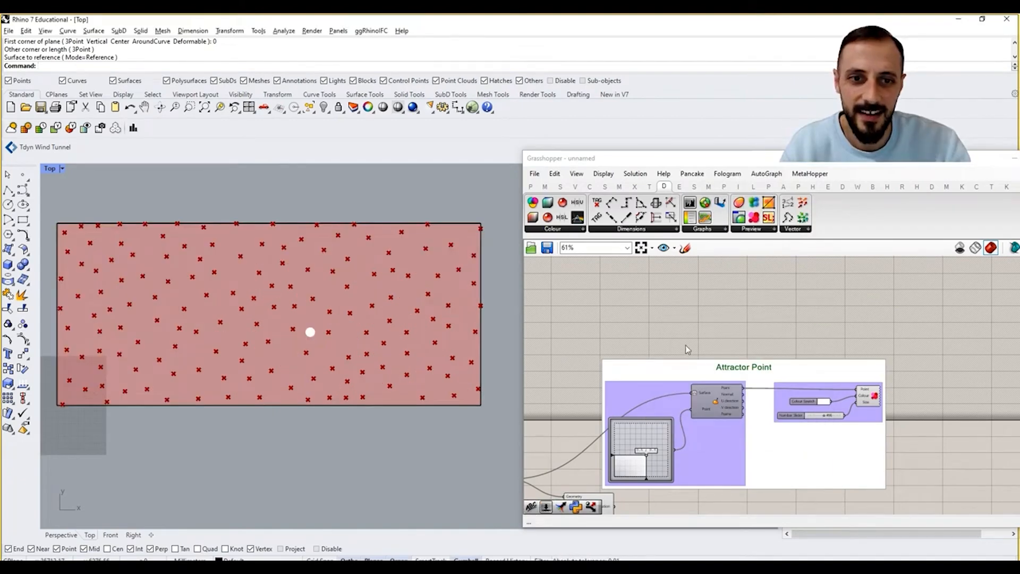
- Add a Distance component after the Populate Geometry component, below the attractor point group
{"action": "scroll", "coordinate": [716, 304], "scroll_direction": "down", "scroll_amount": 3}
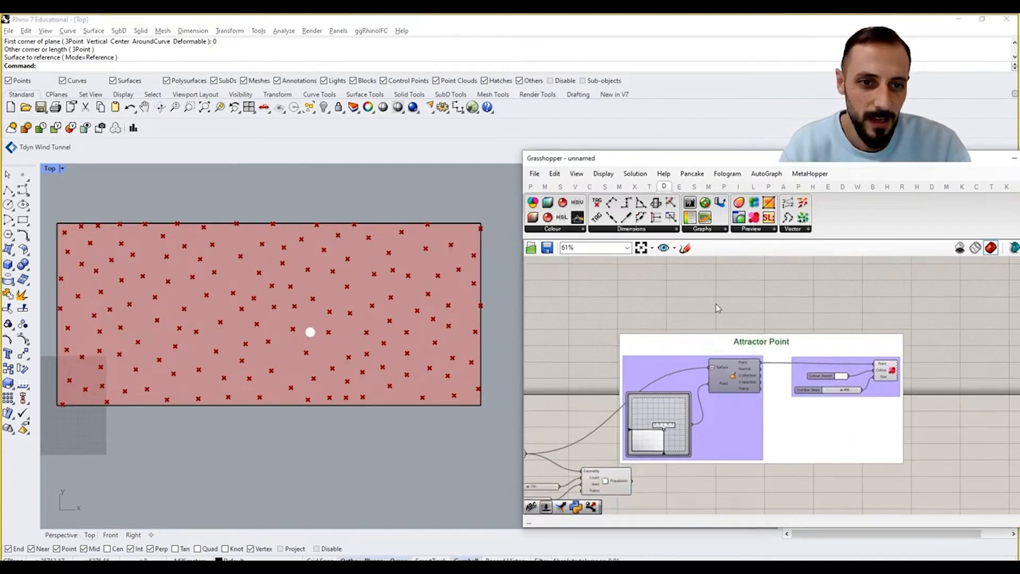
{"action": "scroll", "coordinate": [671, 411], "scroll_direction": "up", "scroll_amount": 4}
{"action": "left_click_drag", "start_coordinate": [627, 452], "coordinate": [534, 393]}
{"action": "left_click_drag", "start_coordinate": [631, 421], "coordinate": [634, 464]}
{"action": "left_click", "coordinate": [712, 445]}
{"action": "double_click", "coordinate": [712, 444]}
{"action": "type", "text": "dista"}
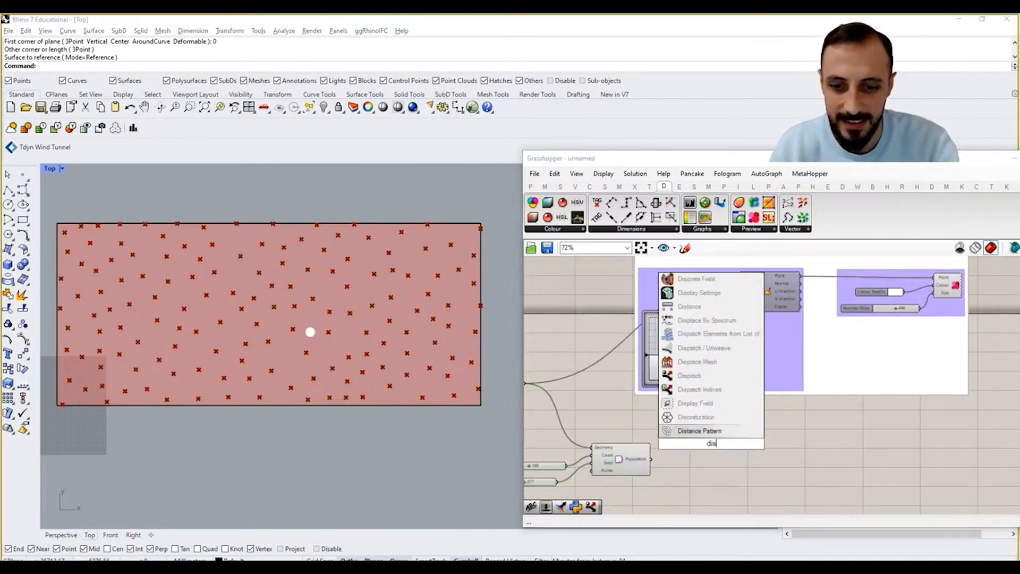
{"action": "left_click", "coordinate": [690, 417]}
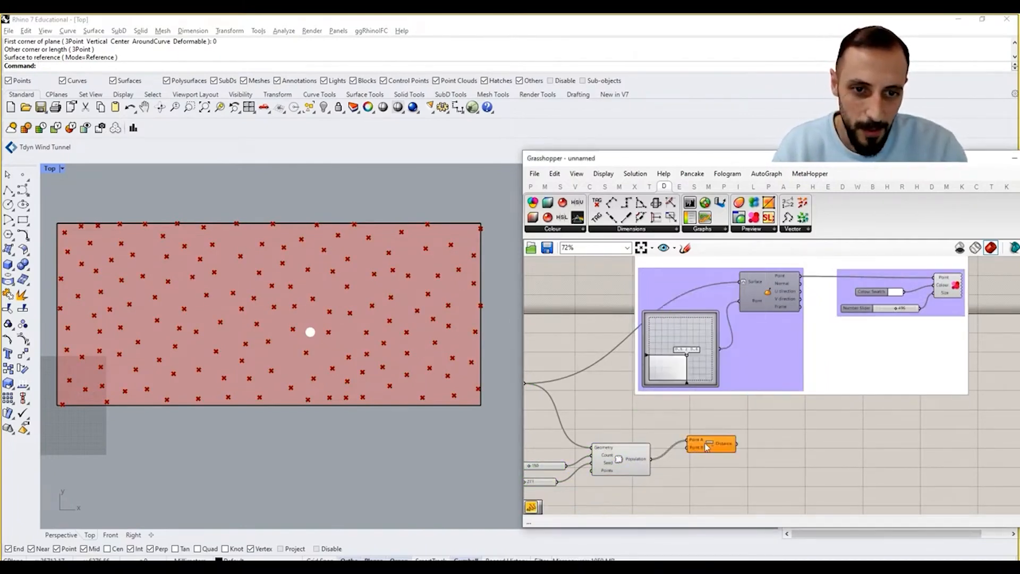
- Connect the evaluated attractor point to the Distance component's Point A and the Population output to Point B
{"action": "left_click_drag", "start_coordinate": [707, 447], "coordinate": [772, 475]}
{"action": "left_click_drag", "start_coordinate": [801, 277], "coordinate": [750, 469]}
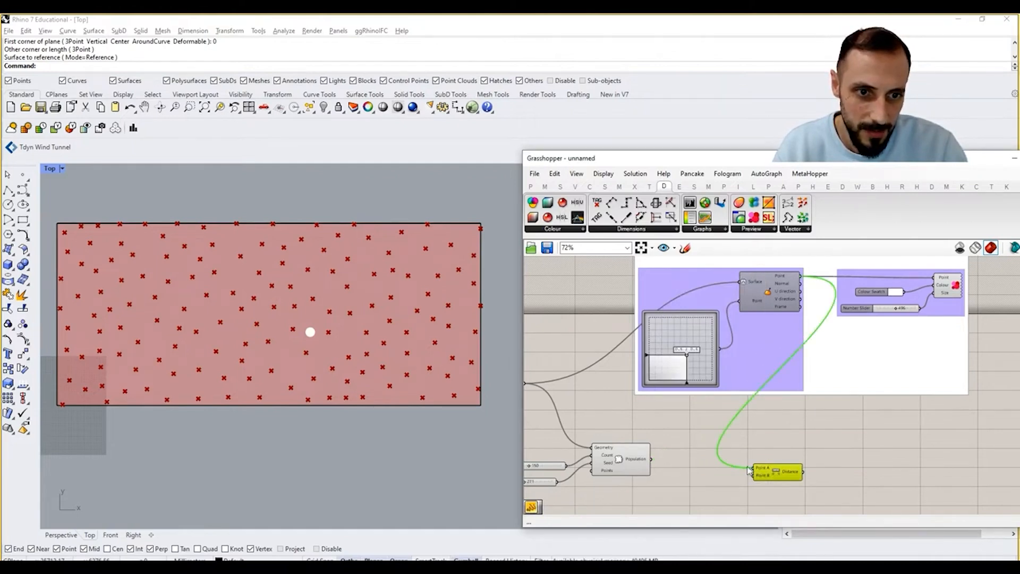
{"action": "left_click_drag", "start_coordinate": [650, 458], "coordinate": [754, 476]}
- Add a Panel and connect the Distance output to it to read the values
{"action": "right_click_drag", "start_coordinate": [791, 458], "coordinate": [760, 425]}
{"action": "left_click", "coordinate": [789, 429]}
{"action": "double_click", "coordinate": [789, 430]}
{"action": "type", "text": "panel"}
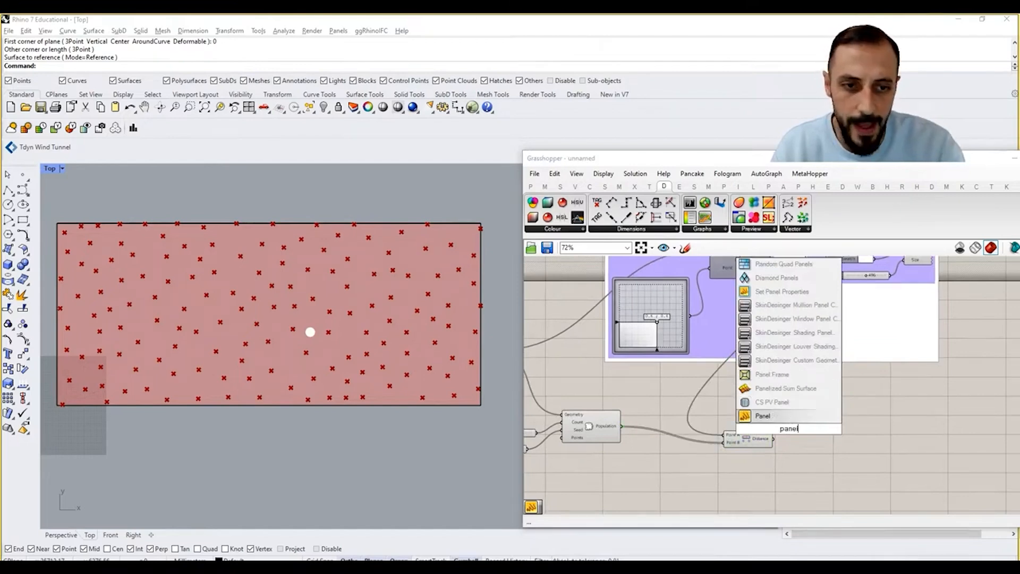
{"action": "left_click", "coordinate": [772, 416]}
{"action": "scroll", "coordinate": [790, 431], "scroll_direction": "up", "scroll_amount": 3}
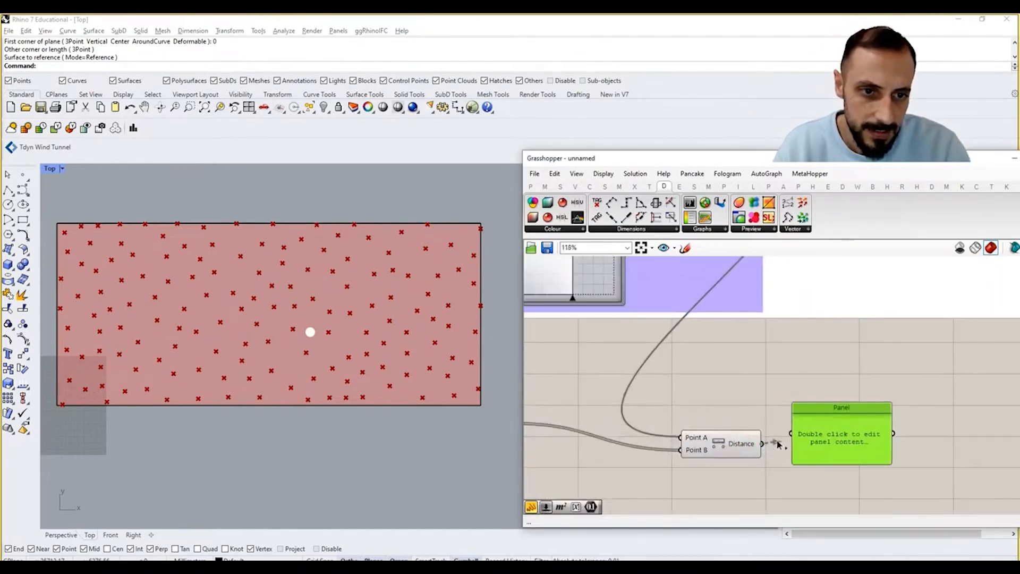
{"action": "left_click_drag", "start_coordinate": [763, 444], "coordinate": [792, 433]}
{"action": "right_click_drag", "start_coordinate": [791, 433], "coordinate": [658, 378]}
- Add a Round component and connect the Distance output to its Number input
{"action": "double_click", "coordinate": [588, 325]}
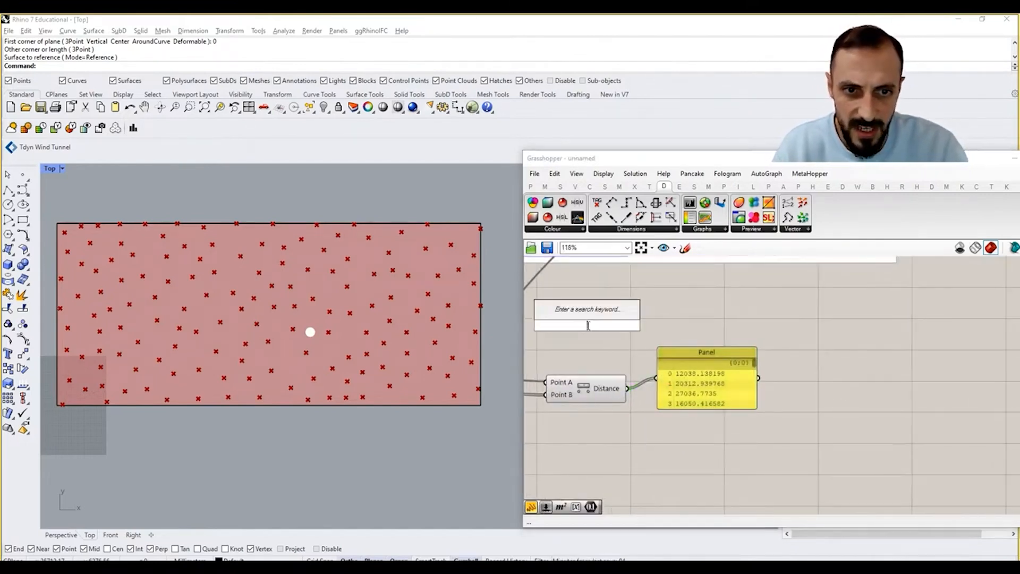
{"action": "type", "text": "round"}
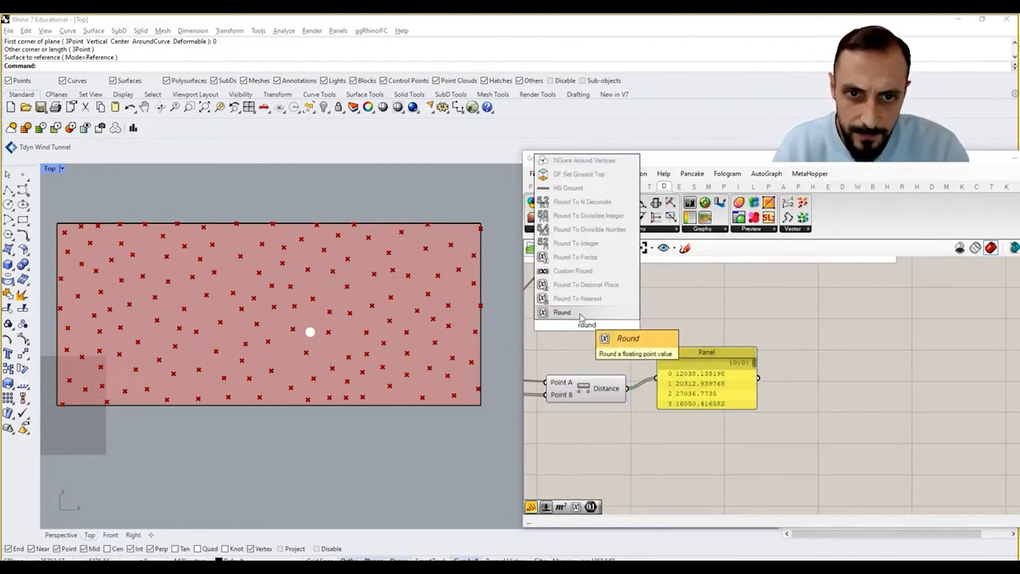
{"action": "left_click", "coordinate": [580, 315]}
{"action": "left_click_drag", "start_coordinate": [627, 388], "coordinate": [729, 370]}
- Delete the distance Panel and line up the Round component with the Distance component
{"action": "left_click", "coordinate": [716, 381]}
{"action": "key", "text": "Delete"}
{"action": "right_click_drag", "start_coordinate": [698, 377], "coordinate": [858, 381]}
{"action": "scroll", "coordinate": [786, 391], "scroll_direction": "down", "scroll_amount": 2}
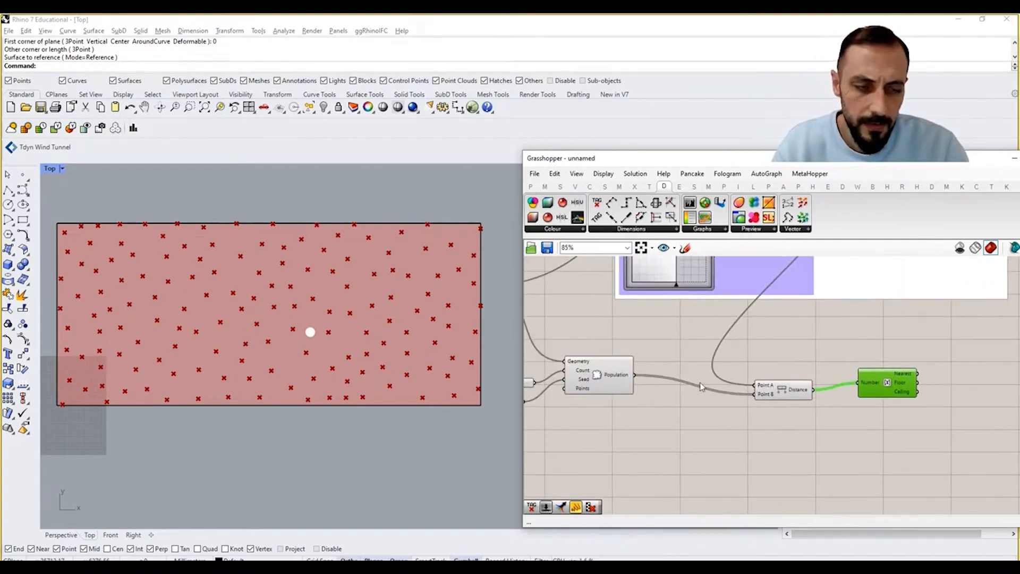
{"action": "left_click_drag", "start_coordinate": [872, 387], "coordinate": [873, 395]}
{"action": "right_click_drag", "start_coordinate": [867, 365], "coordinate": [801, 359]}
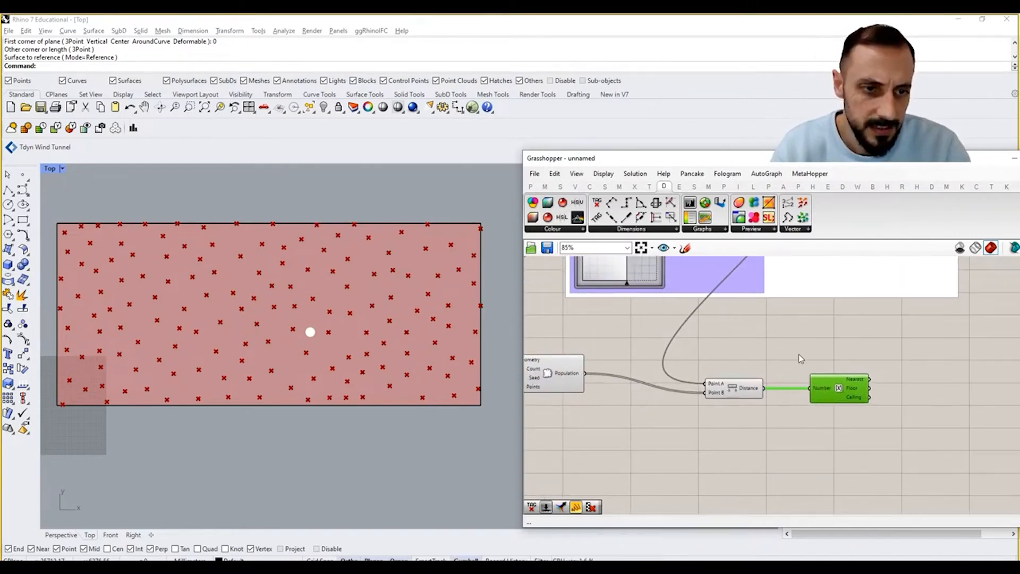
{"action": "left_click", "coordinate": [860, 370]}
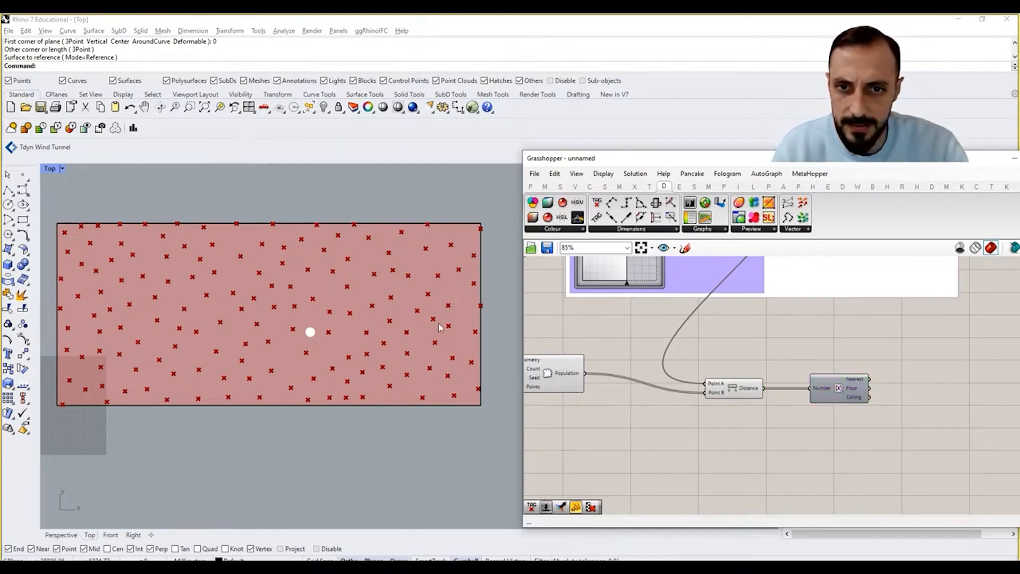
- Turn off the preview of the Surface parameter
{"action": "right_click_drag", "start_coordinate": [596, 353], "coordinate": [699, 357]}
{"action": "right_click_drag", "start_coordinate": [546, 312], "coordinate": [616, 338]}
{"action": "right_click", "coordinate": [597, 326]}
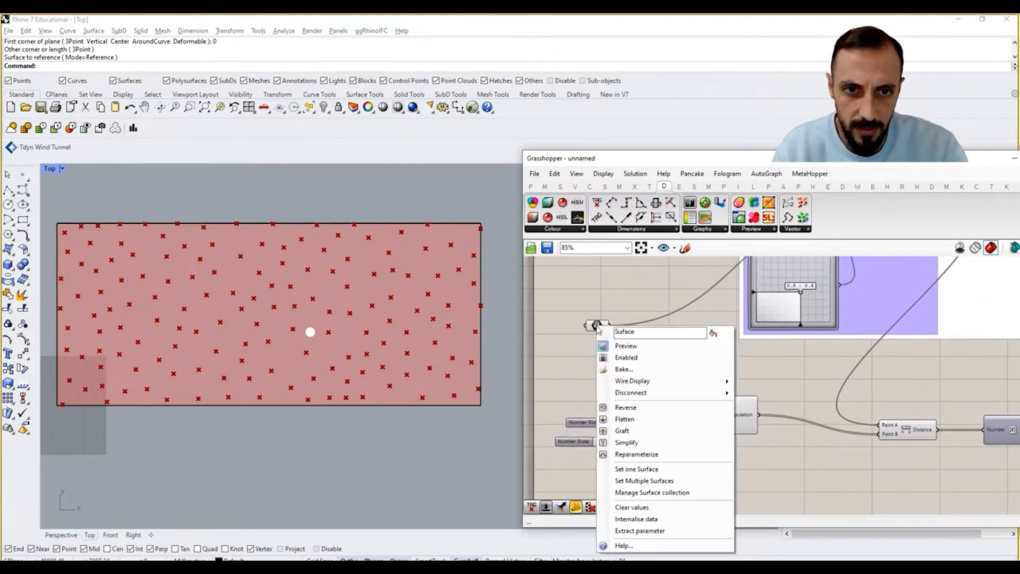
{"action": "left_click", "coordinate": [625, 347]}
- Feed the Population points into a new Dot Display component and turn off the populate component's preview
{"action": "right_click_drag", "start_coordinate": [885, 395], "coordinate": [750, 395]}
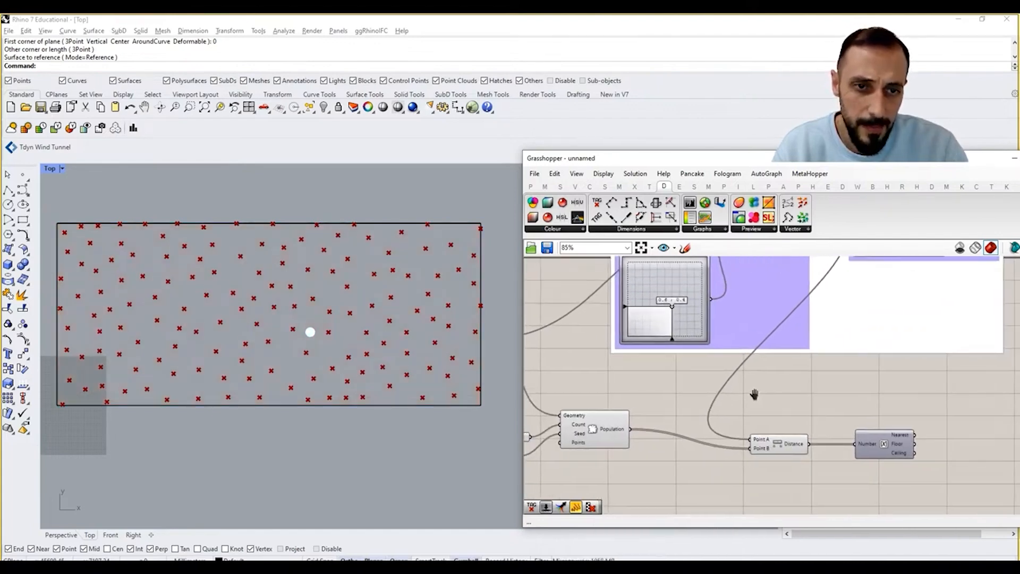
{"action": "left_click", "coordinate": [751, 229]}
{"action": "left_click", "coordinate": [761, 281]}
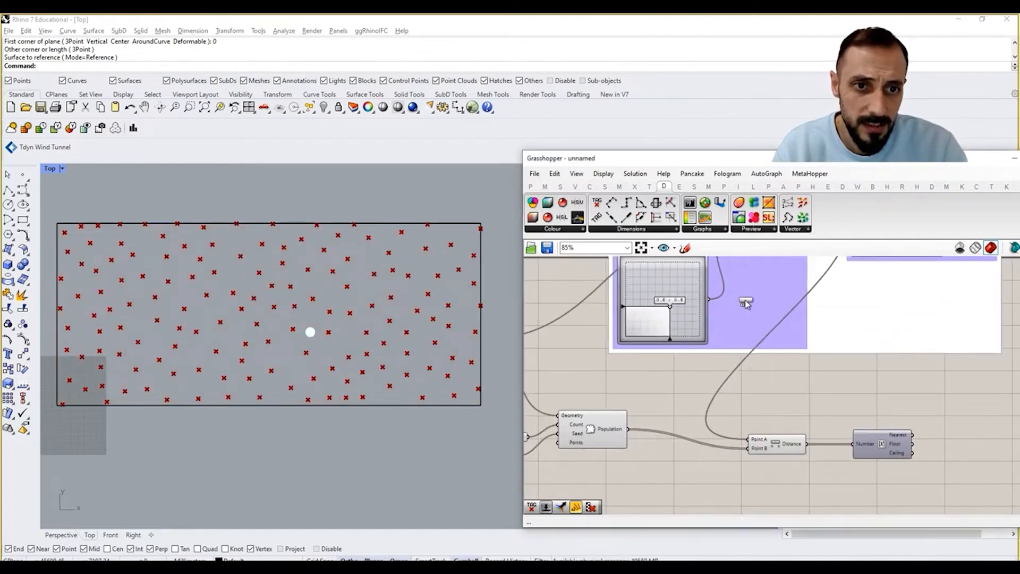
{"action": "left_click", "coordinate": [649, 478]}
{"action": "right_click_drag", "start_coordinate": [649, 450], "coordinate": [646, 384]}
{"action": "left_click_drag", "start_coordinate": [624, 364], "coordinate": [672, 423]}
{"action": "right_click", "coordinate": [588, 363]}
{"action": "left_click", "coordinate": [601, 382]}
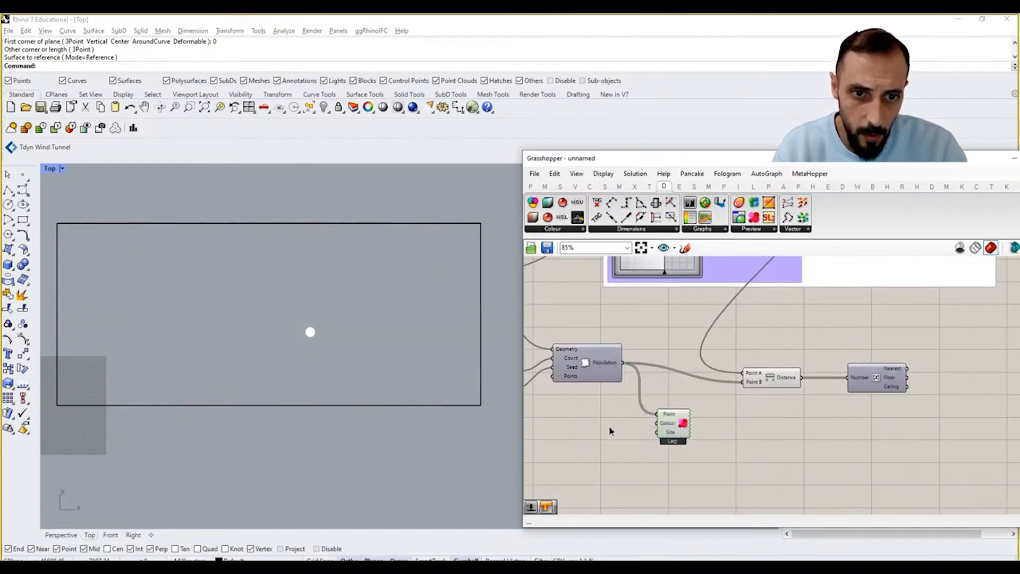
- Add a black Colour Swatch and connect it to the new Dot Display's Colour input
{"action": "double_click", "coordinate": [609, 425]}
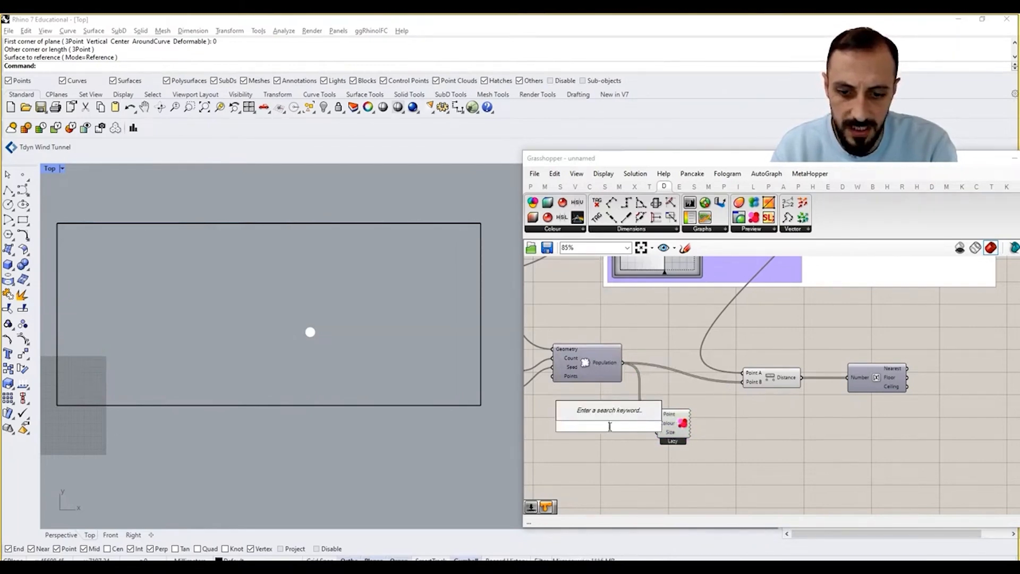
{"action": "type", "text": "swat"}
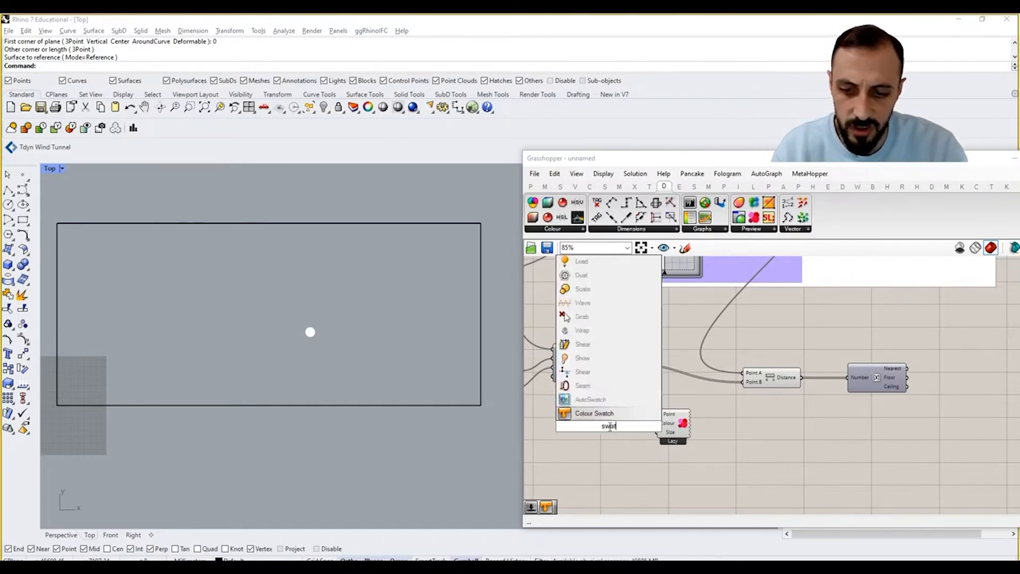
{"action": "key", "text": "Return"}
{"action": "scroll", "coordinate": [604, 422], "scroll_direction": "up", "scroll_amount": 2}
{"action": "left_click", "coordinate": [620, 421]}
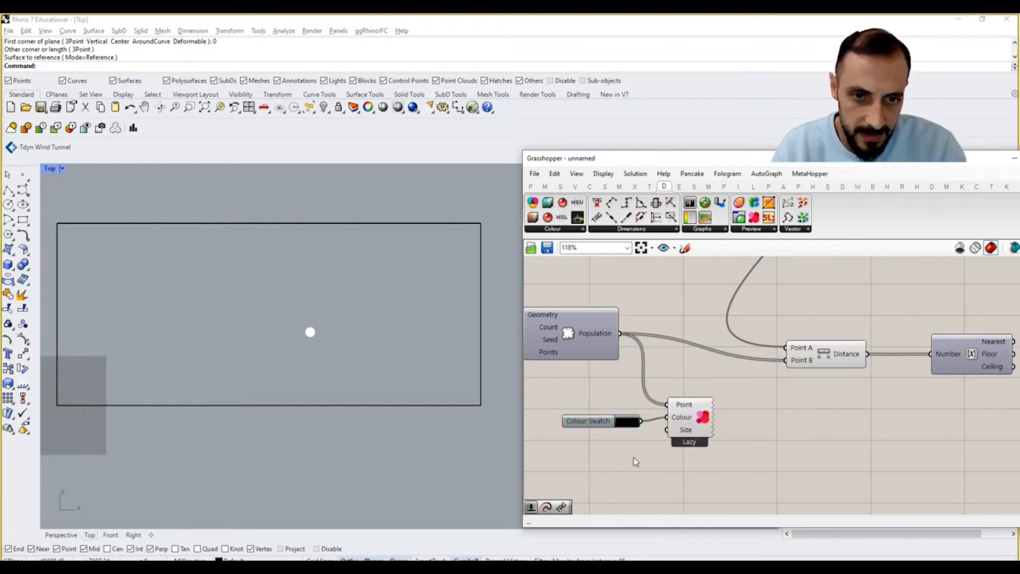
- Add a Number Slider of 100 and connect it to the new Dot Display's Size input
{"action": "type", "text": "2"}
{"action": "key", "text": "BackSpace"}
{"action": "type", "text": "100"}
{"action": "key", "text": "Return"}
{"action": "left_click_drag", "start_coordinate": [629, 454], "coordinate": [583, 450]}
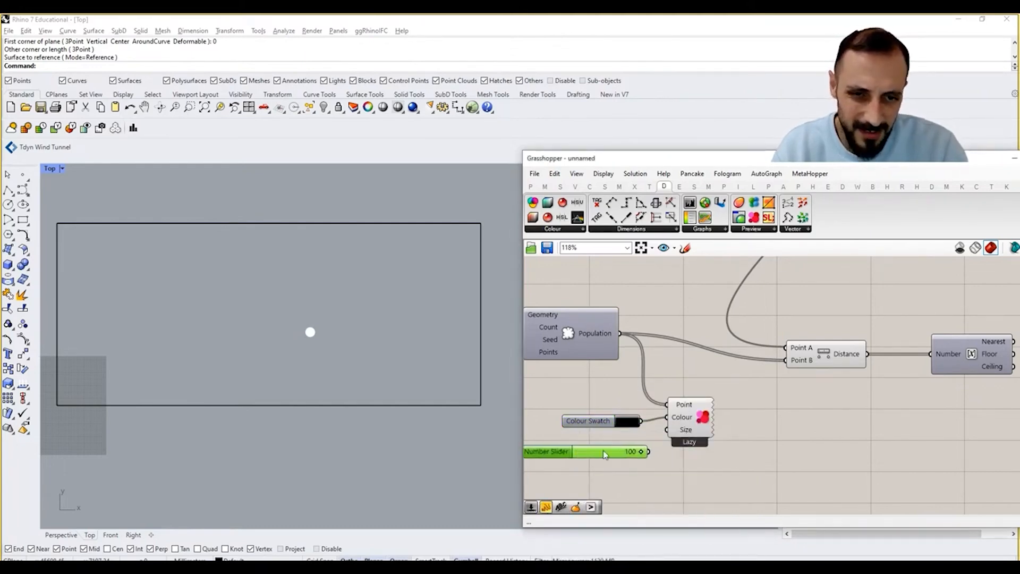
{"action": "left_click_drag", "start_coordinate": [648, 451], "coordinate": [670, 429]}
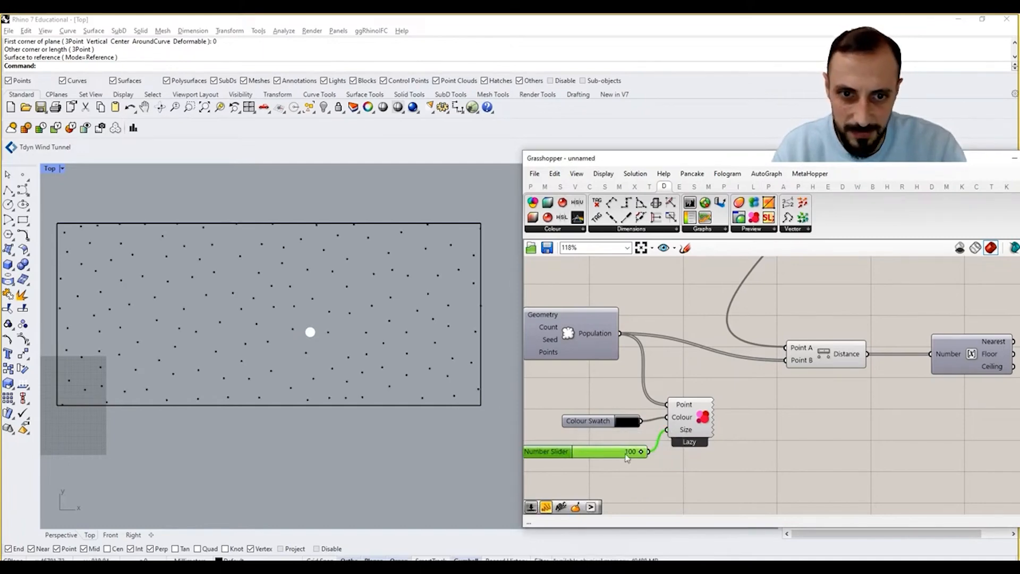
- Replace the Dot Display's size slider with a new Number Slider set to 150
{"action": "double_click", "coordinate": [610, 492]}
{"action": "type", "text": "150"}
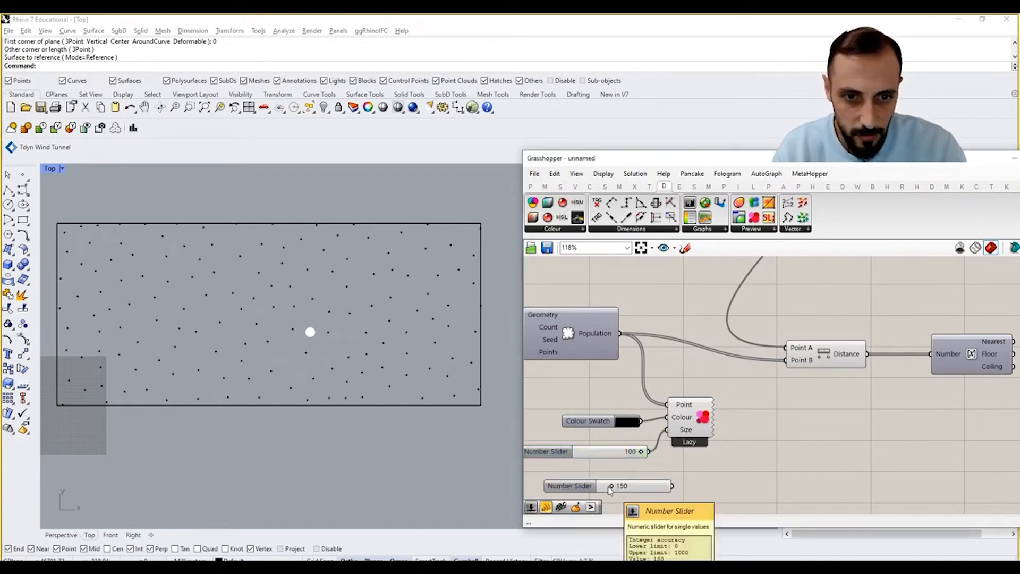
{"action": "key", "text": "Return"}
{"action": "left_click", "coordinate": [603, 454]}
{"action": "key", "text": "Delete"}
{"action": "left_click_drag", "start_coordinate": [651, 485], "coordinate": [658, 432]}
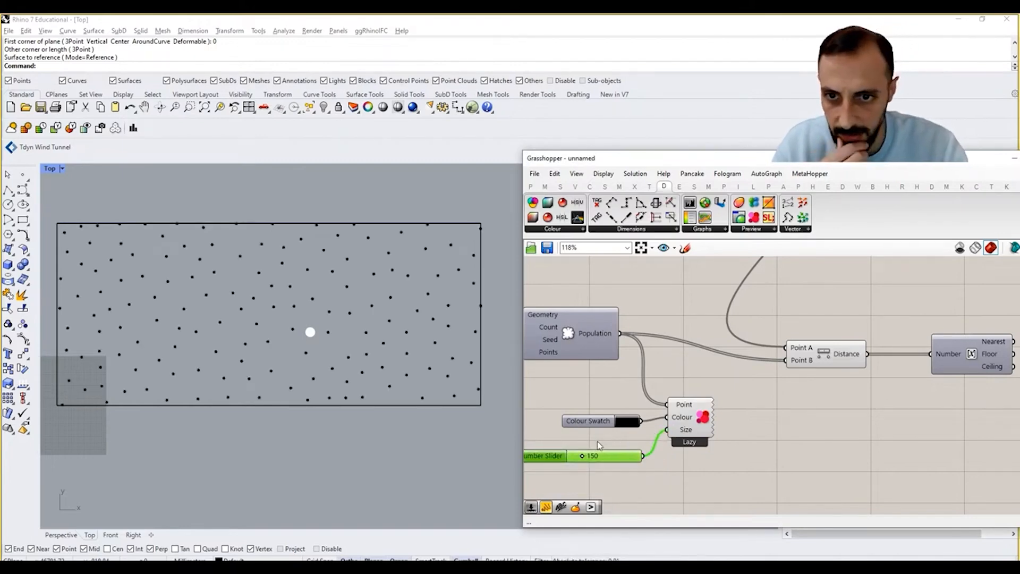
- Group the new Dot Display with its Colour Swatch and size slider, and move the group lower on the canvas
{"action": "right_click", "coordinate": [703, 422]}
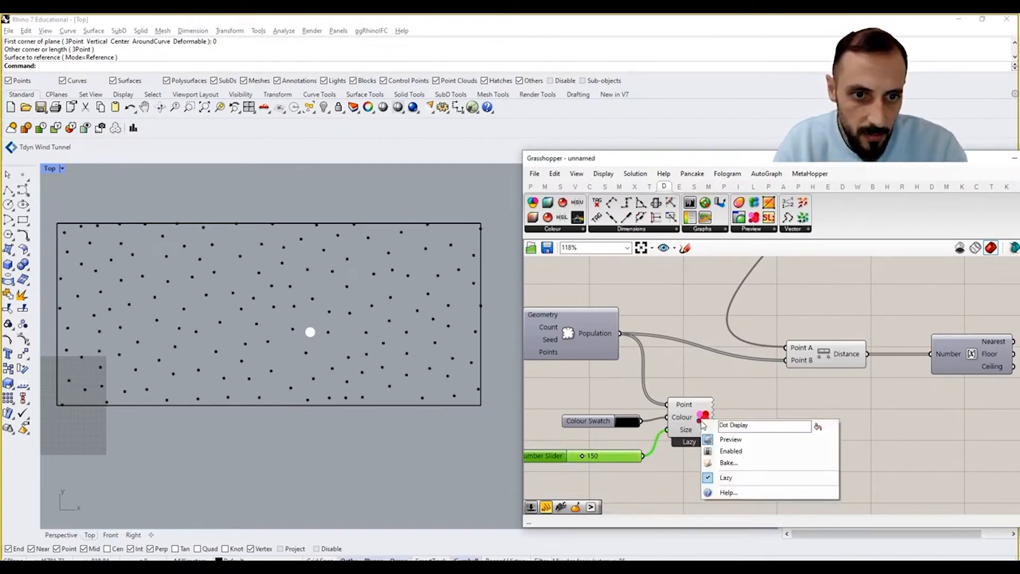
{"action": "left_click", "coordinate": [677, 481]}
{"action": "left_click_drag", "start_coordinate": [724, 408], "coordinate": [591, 465]}
{"action": "key", "text": "ctrl+g"}
{"action": "right_click_drag", "start_coordinate": [678, 432], "coordinate": [740, 430]}
{"action": "left_click_drag", "start_coordinate": [740, 430], "coordinate": [737, 465]}
- Group the point population components and reposition this group and the new dot display group
{"action": "scroll", "coordinate": [718, 359], "scroll_direction": "down", "scroll_amount": 3}
{"action": "left_click_drag", "start_coordinate": [700, 298], "coordinate": [568, 378]}
{"action": "key", "text": "ctrl+g"}
{"action": "left_click_drag", "start_coordinate": [658, 359], "coordinate": [637, 362]}
{"action": "right_click_drag", "start_coordinate": [796, 400], "coordinate": [772, 414]}
{"action": "left_click", "coordinate": [772, 414]}
{"action": "left_click_drag", "start_coordinate": [712, 456], "coordinate": [693, 469]}
- Add a Panel and connect the Round component's Nearest output to it
{"action": "scroll", "coordinate": [801, 412], "scroll_direction": "up", "scroll_amount": 3}
{"action": "left_click", "coordinate": [813, 404]}
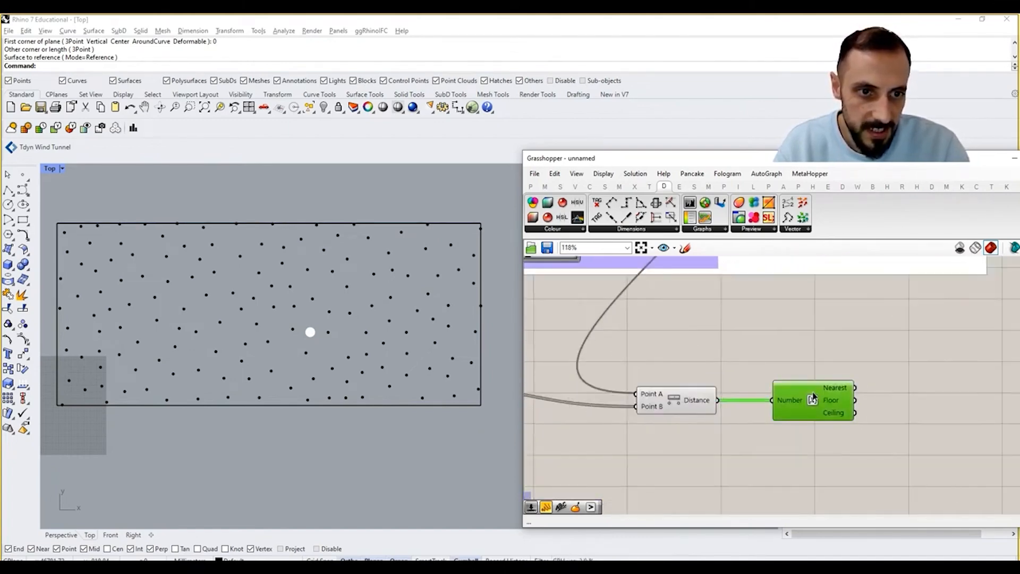
{"action": "double_click", "coordinate": [895, 382]}
{"action": "type", "text": "panel"}
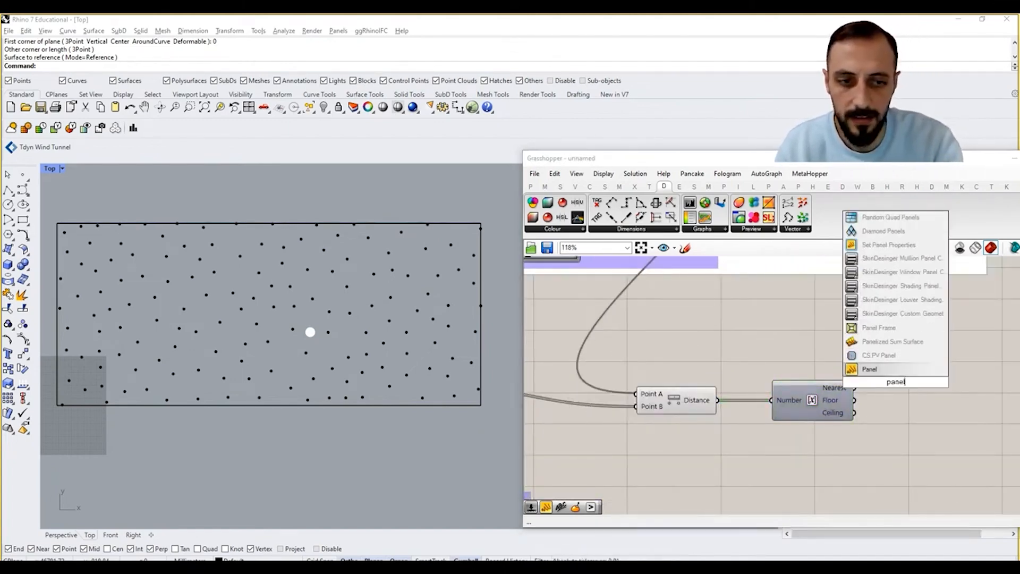
{"action": "left_click", "coordinate": [869, 377]}
{"action": "left_click_drag", "start_coordinate": [873, 381], "coordinate": [853, 388]}
{"action": "right_click_drag", "start_coordinate": [856, 389], "coordinate": [703, 391]}
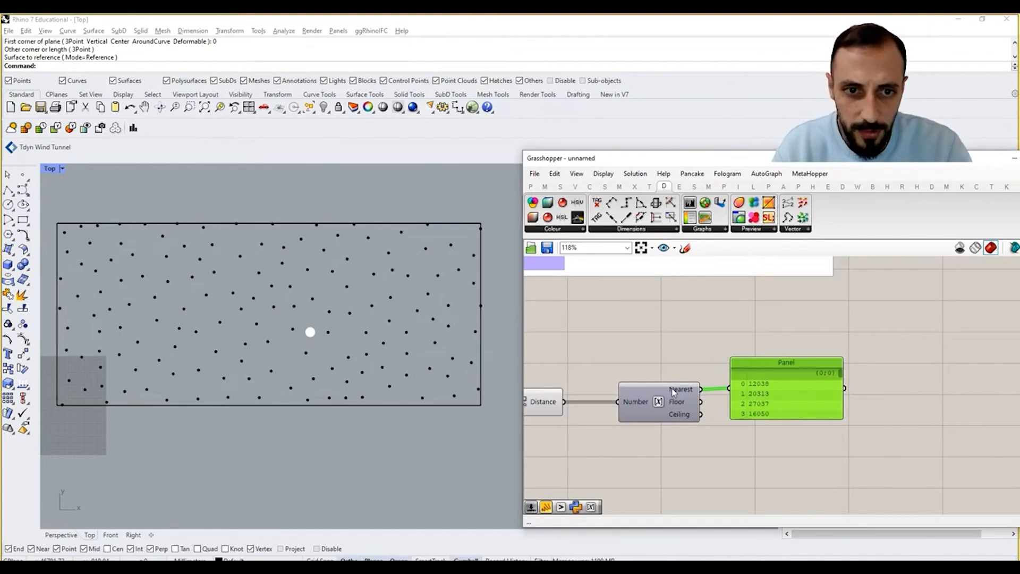
- Move the Panel farther from the Round component and place a Text Tag 3D component between them
{"action": "scroll", "coordinate": [247, 324], "scroll_direction": "up", "scroll_amount": 10}
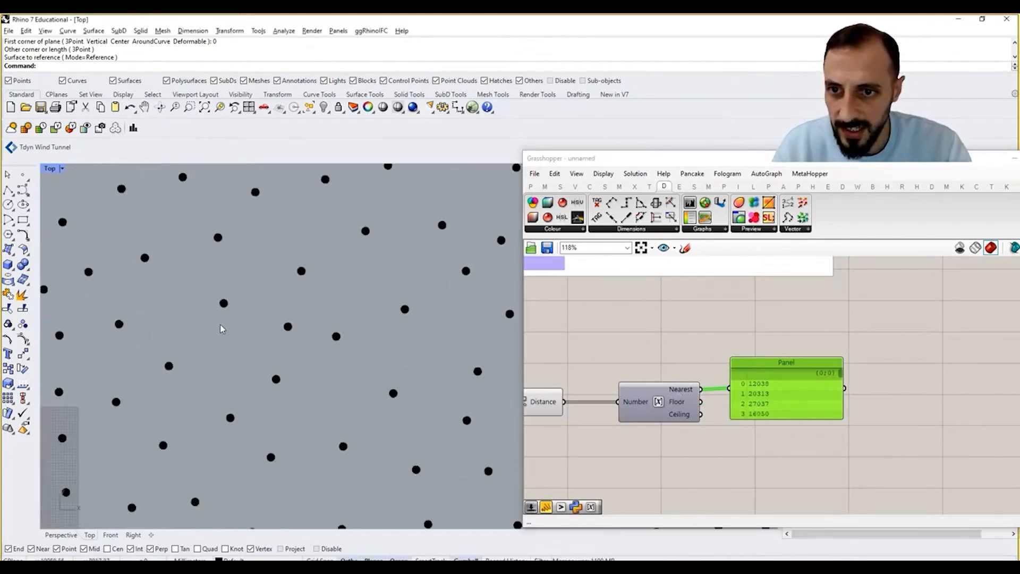
{"action": "scroll", "coordinate": [244, 321], "scroll_direction": "down", "scroll_amount": 10}
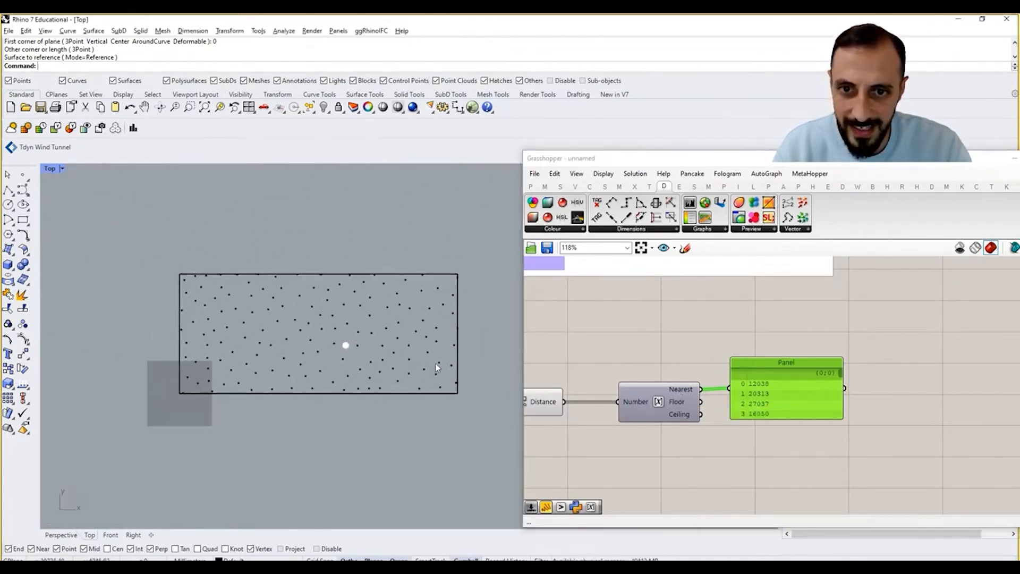
{"action": "left_click_drag", "start_coordinate": [784, 396], "coordinate": [866, 392]}
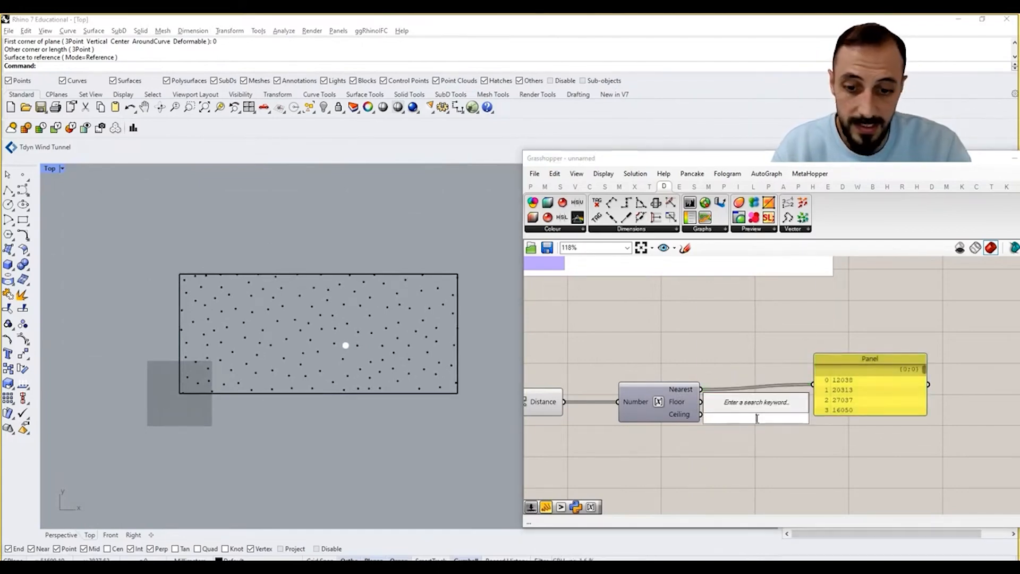
{"action": "double_click", "coordinate": [756, 418]}
{"action": "type", "text": "tag 3d"}
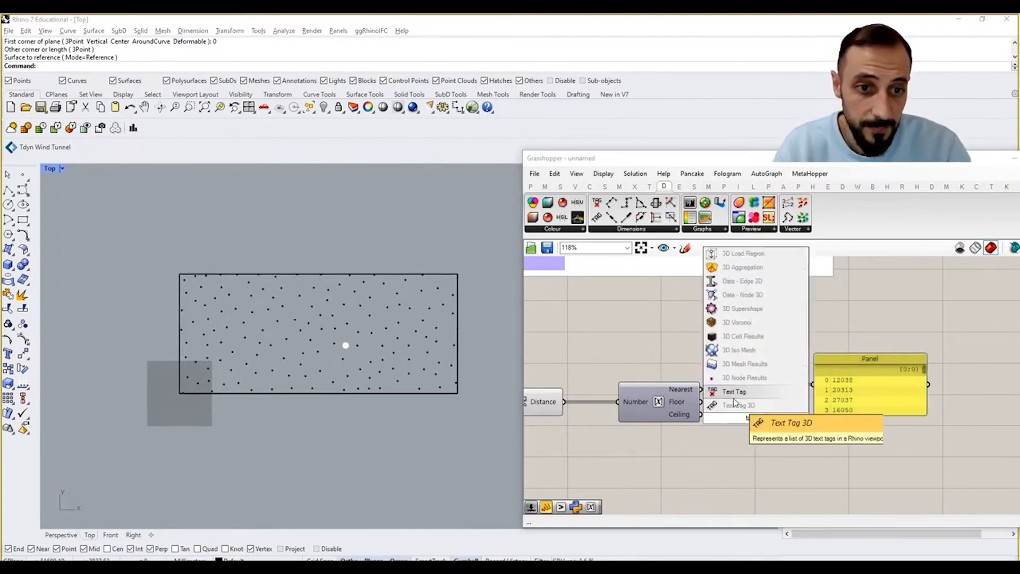
{"action": "left_click", "coordinate": [741, 406]}
{"action": "scroll", "coordinate": [743, 415], "scroll_direction": "down", "scroll_amount": 1}
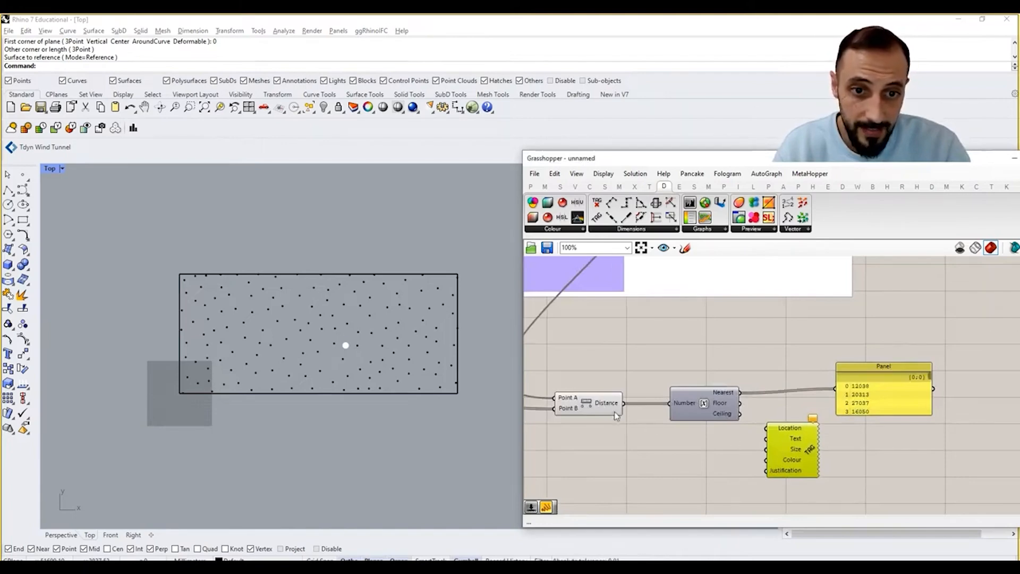
- Arrange the components, wire the populated points to the Text Tag 3D's Location input and Round's Nearest output to its Text input
{"action": "scroll", "coordinate": [726, 410], "scroll_direction": "down", "scroll_amount": 2}
{"action": "right_click_drag", "start_coordinate": [667, 413], "coordinate": [745, 400]}
{"action": "scroll", "coordinate": [762, 392], "scroll_direction": "up", "scroll_amount": 2}
{"action": "left_click_drag", "start_coordinate": [865, 351], "coordinate": [708, 353]}
{"action": "left_click", "coordinate": [685, 390]}
{"action": "right_click_drag", "start_coordinate": [664, 391], "coordinate": [765, 389]}
{"action": "left_click_drag", "start_coordinate": [571, 383], "coordinate": [957, 418]}
{"action": "right_click_drag", "start_coordinate": [901, 396], "coordinate": [757, 402]}
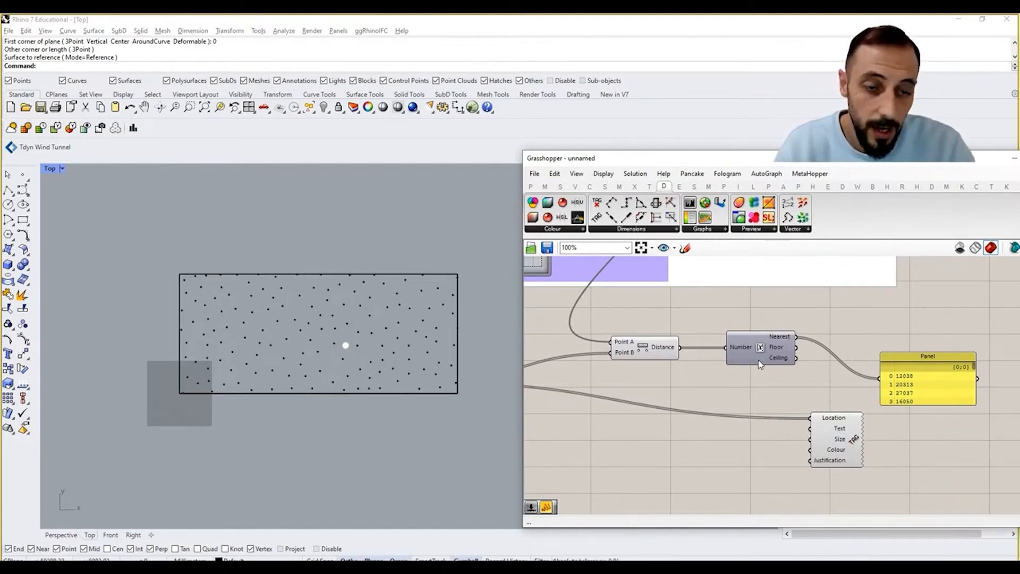
{"action": "left_click_drag", "start_coordinate": [796, 337], "coordinate": [810, 428]}
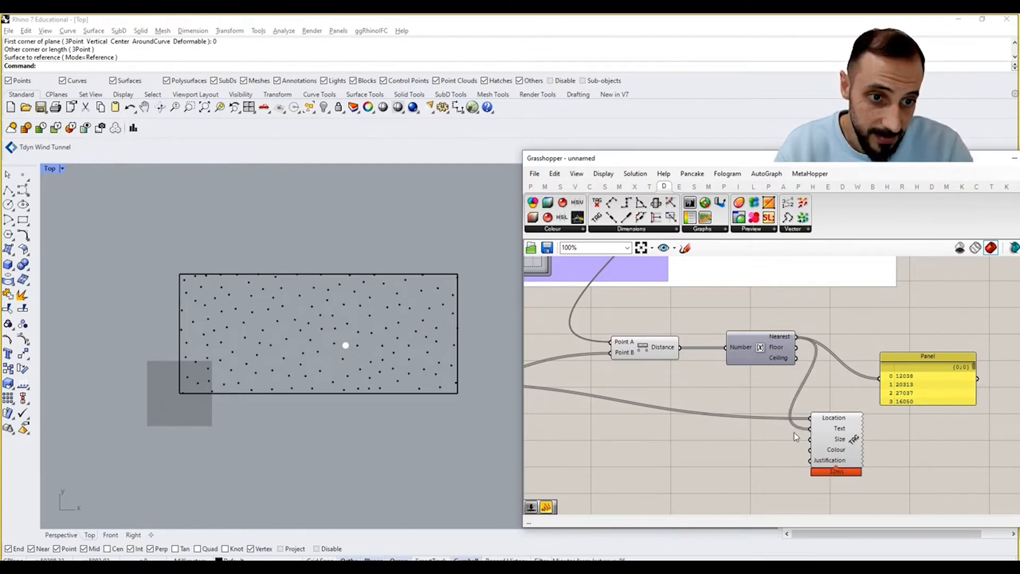
- Add a number slider starting from 150, connect it to the Text Tag 3D's Size input and set it to 260
{"action": "double_click", "coordinate": [762, 438]}
{"action": "type", "text": "150"}
{"action": "key", "text": "Return"}
{"action": "left_click_drag", "start_coordinate": [762, 442], "coordinate": [809, 440]}
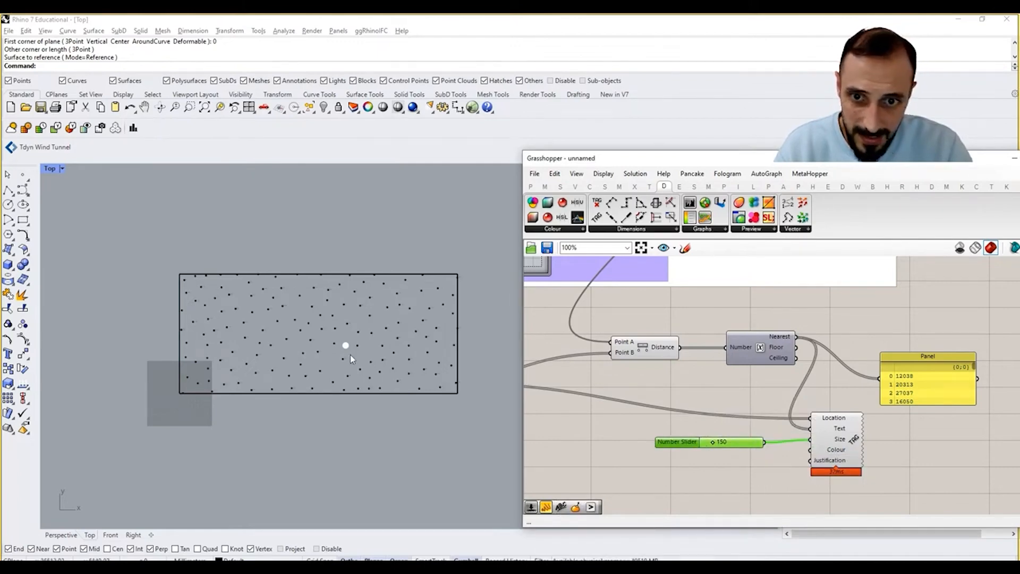
{"action": "scroll", "coordinate": [350, 360], "scroll_direction": "up", "scroll_amount": 10}
{"action": "left_click_drag", "start_coordinate": [713, 443], "coordinate": [721, 456]}
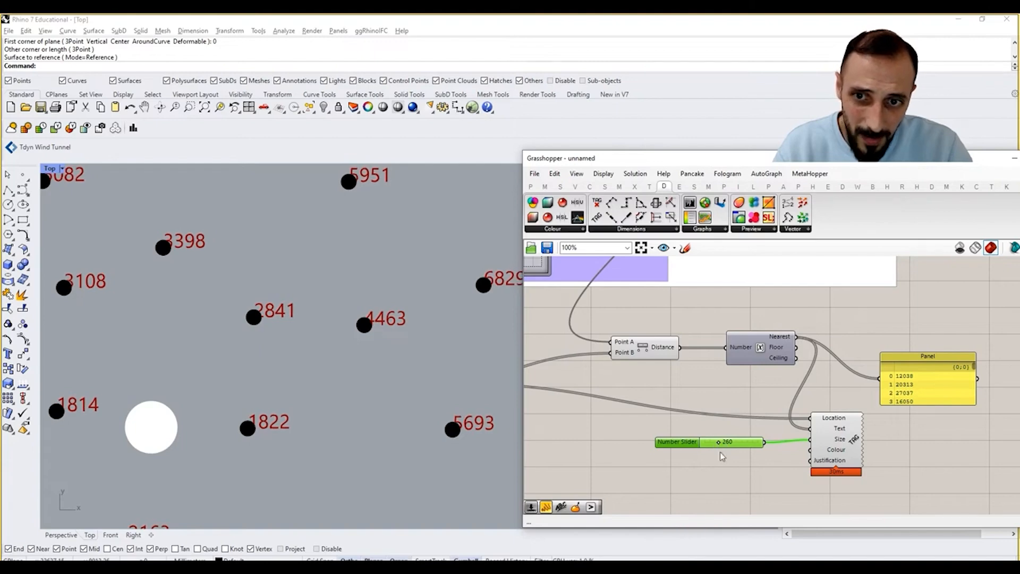
- Add a Concatenate component beside the Text Tag 3D, below the size slider
{"action": "left_click", "coordinate": [750, 471]}
{"action": "double_click", "coordinate": [750, 472]}
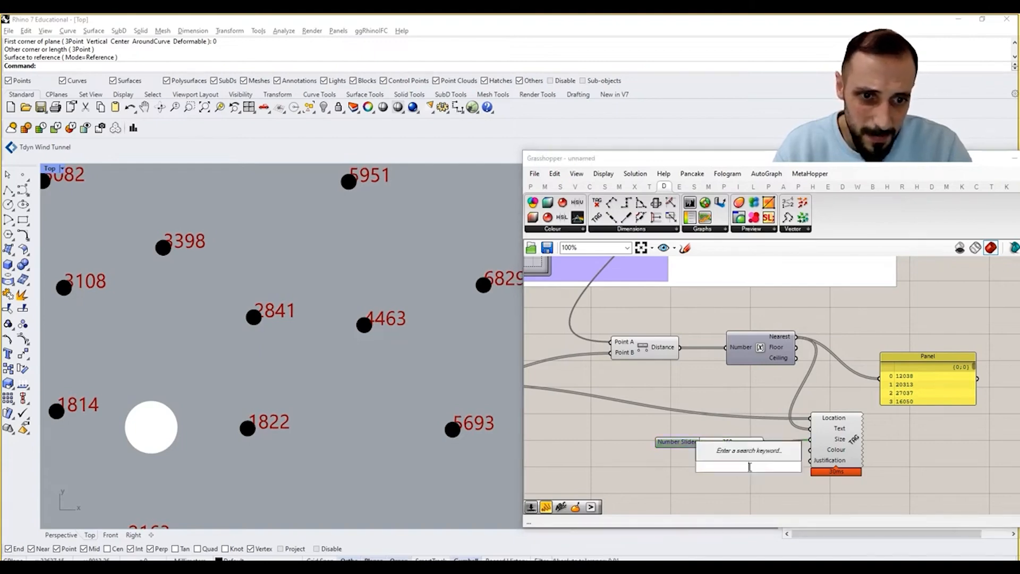
{"action": "type", "text": "concat"}
{"action": "key", "text": "Return"}
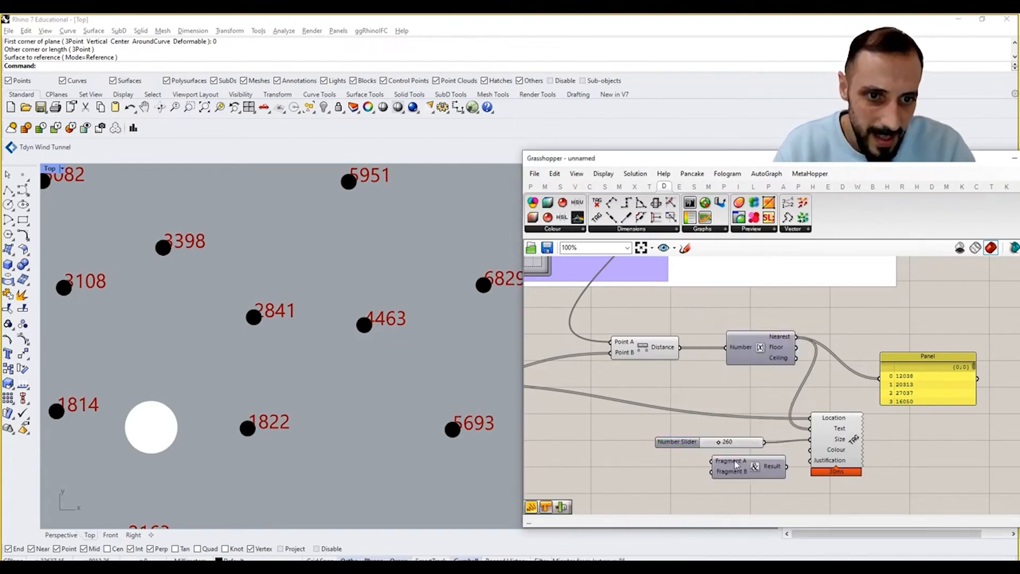
- Add a Panel containing "D", connect it to Concatenate's Fragment A and connect Round's Nearest output to Fragment B
{"action": "double_click", "coordinate": [658, 460]}
{"action": "type", "text": "panel"}
{"action": "key", "text": "Return"}
{"action": "double_click", "coordinate": [653, 457]}
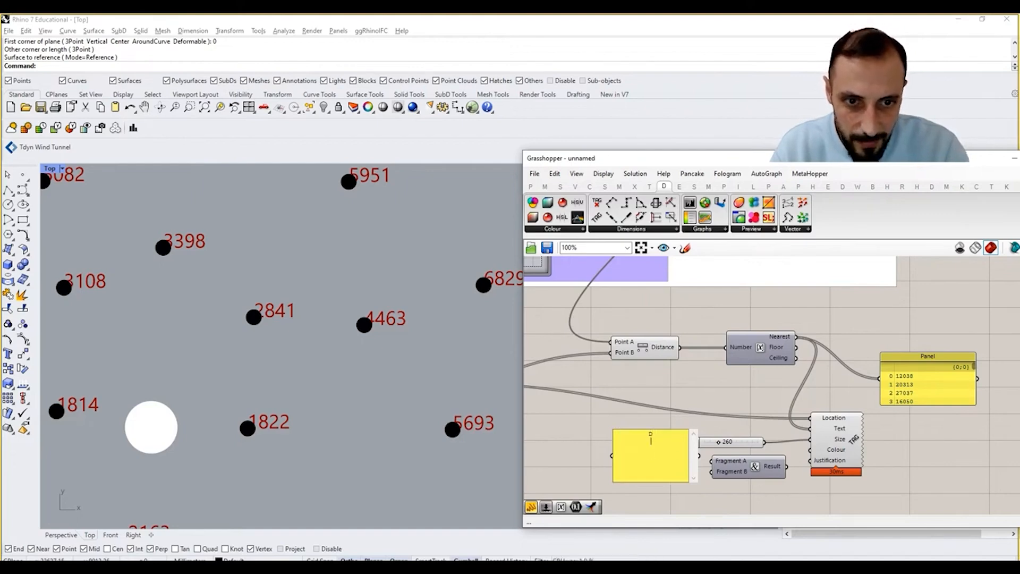
{"action": "left_click", "coordinate": [589, 446]}
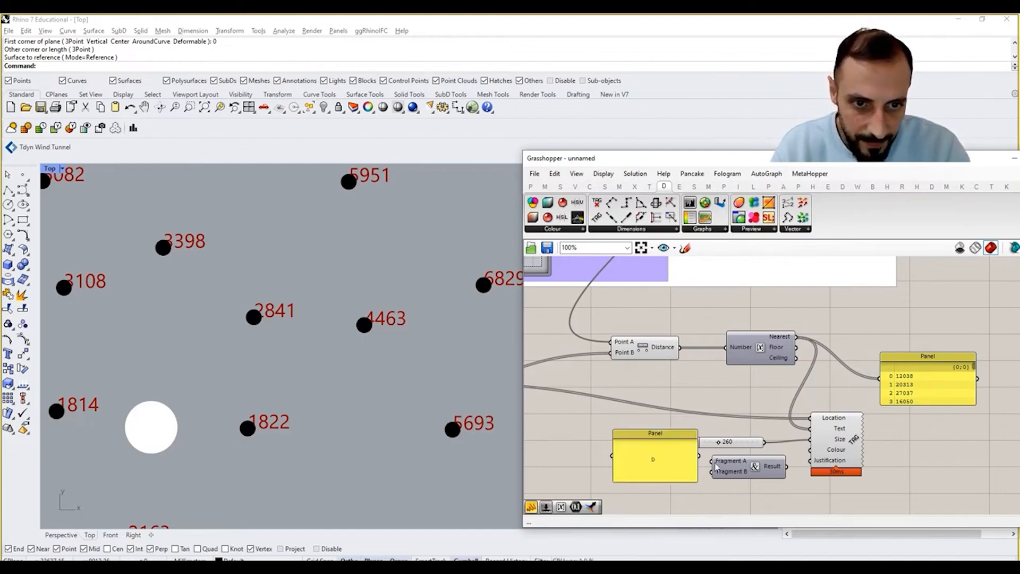
{"action": "left_click_drag", "start_coordinate": [797, 337], "coordinate": [712, 471]}
- Spread out the distance panel, Text Tag 3D and size slider, and place Concatenate and its prefix panel in front of the tag
{"action": "left_click", "coordinate": [913, 400]}
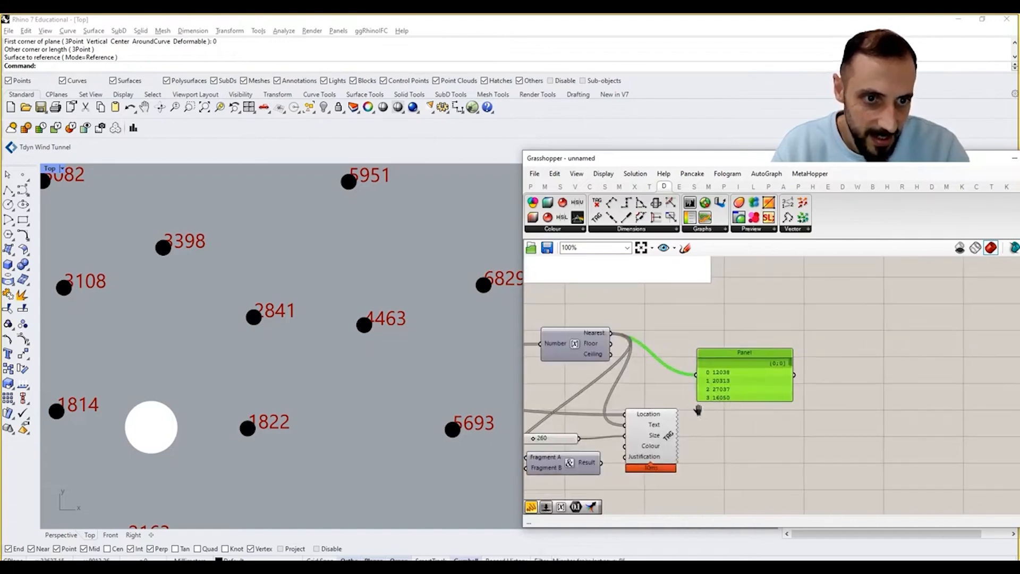
{"action": "right_click_drag", "start_coordinate": [645, 485], "coordinate": [817, 475]}
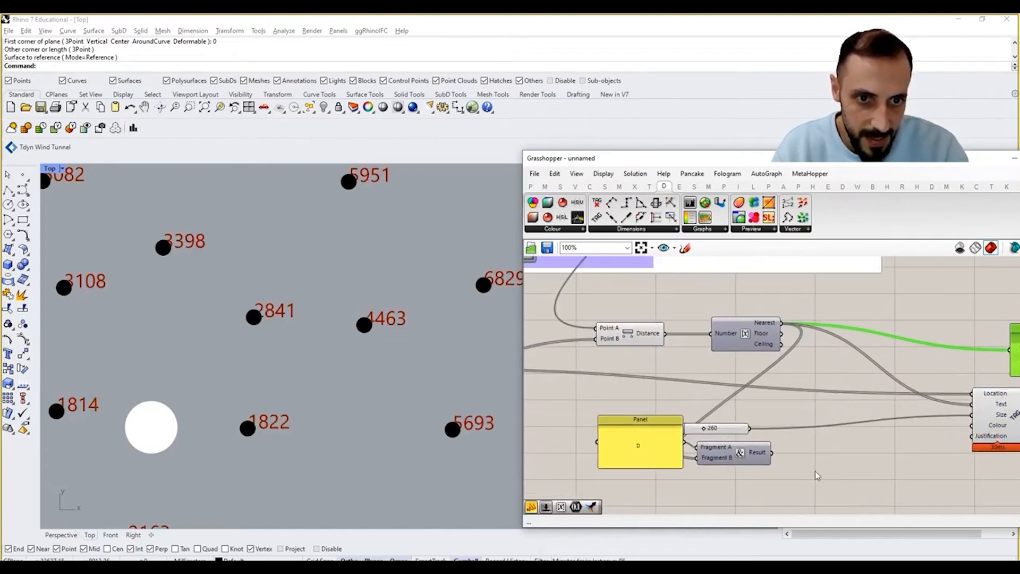
{"action": "left_click_drag", "start_coordinate": [711, 433], "coordinate": [923, 426]}
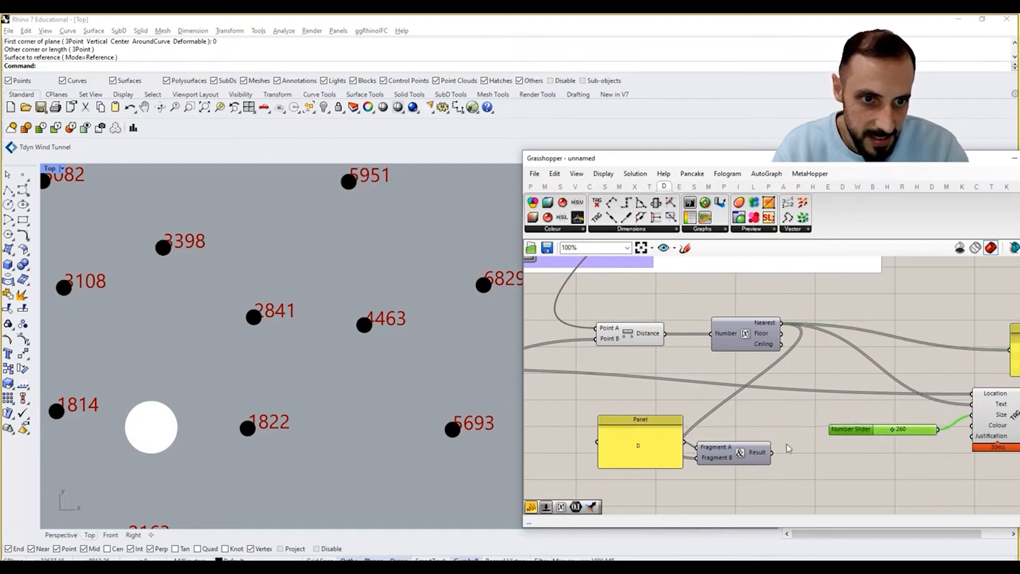
{"action": "left_click_drag", "start_coordinate": [741, 452], "coordinate": [894, 395]}
{"action": "left_click_drag", "start_coordinate": [659, 441], "coordinate": [769, 425]}
{"action": "right_click_drag", "start_coordinate": [834, 434], "coordinate": [782, 427]}
{"action": "left_click_drag", "start_coordinate": [800, 425], "coordinate": [794, 471]}
{"action": "left_click", "coordinate": [836, 399]}
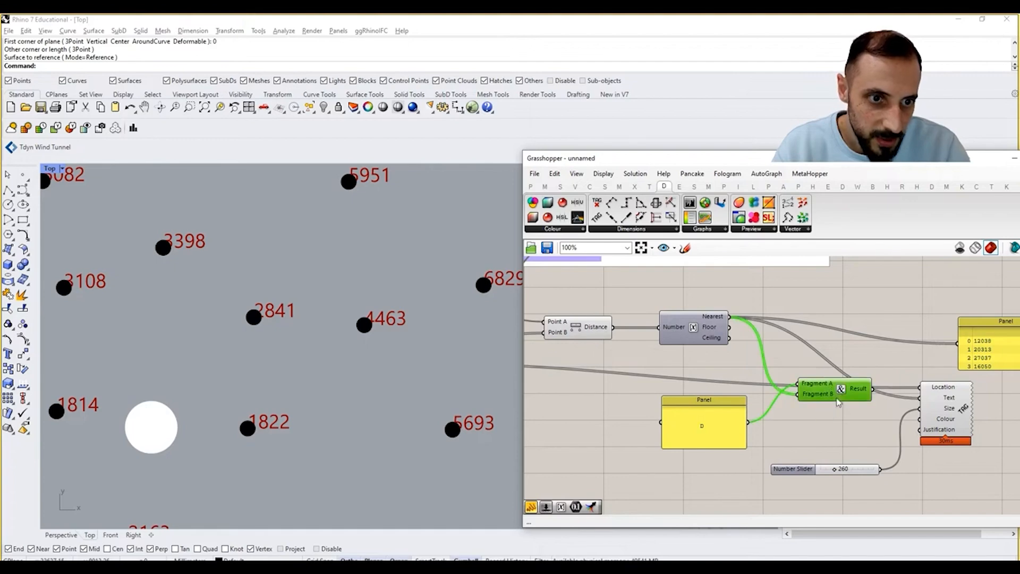
- Align Concatenate with its prefix panel and connect its Result output to the Text Tag 3D's Text input, replacing the direct Nearest wire
{"action": "left_click_drag", "start_coordinate": [837, 387], "coordinate": [834, 418]}
{"action": "left_click_drag", "start_coordinate": [728, 434], "coordinate": [723, 428]}
{"action": "right_click_drag", "start_coordinate": [808, 428], "coordinate": [714, 429]}
{"action": "mouse_move", "coordinate": [777, 418]}
{"action": "left_mouse_down"}
{"action": "mouse_move", "coordinate": [817, 412]}
{"action": "mouse_move", "coordinate": [827, 398]}
{"action": "left_mouse_up"}
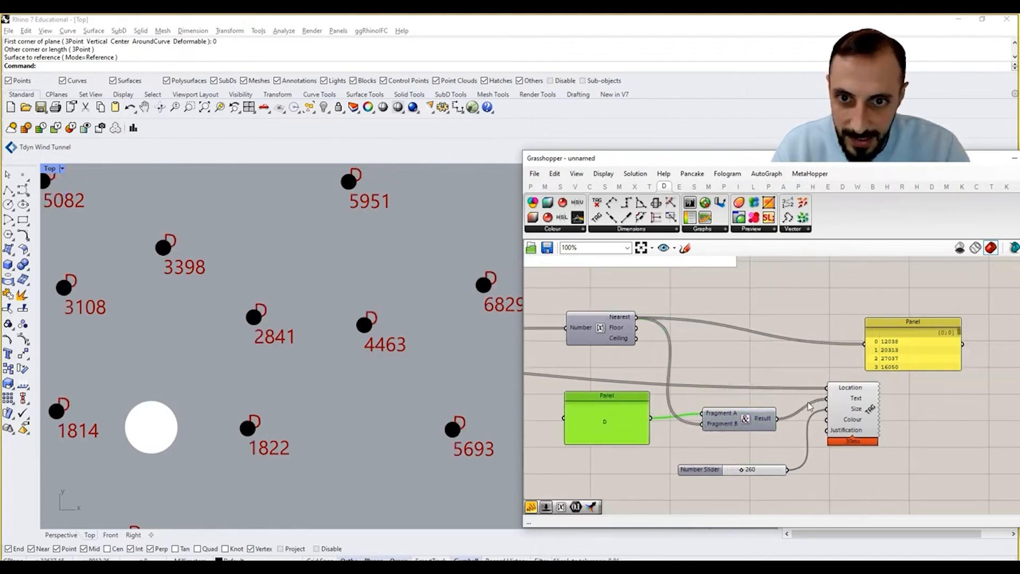
- Edit the prefix panel's text, trying "D." first and replacing it with "Distance"
{"action": "double_click", "coordinate": [605, 423]}
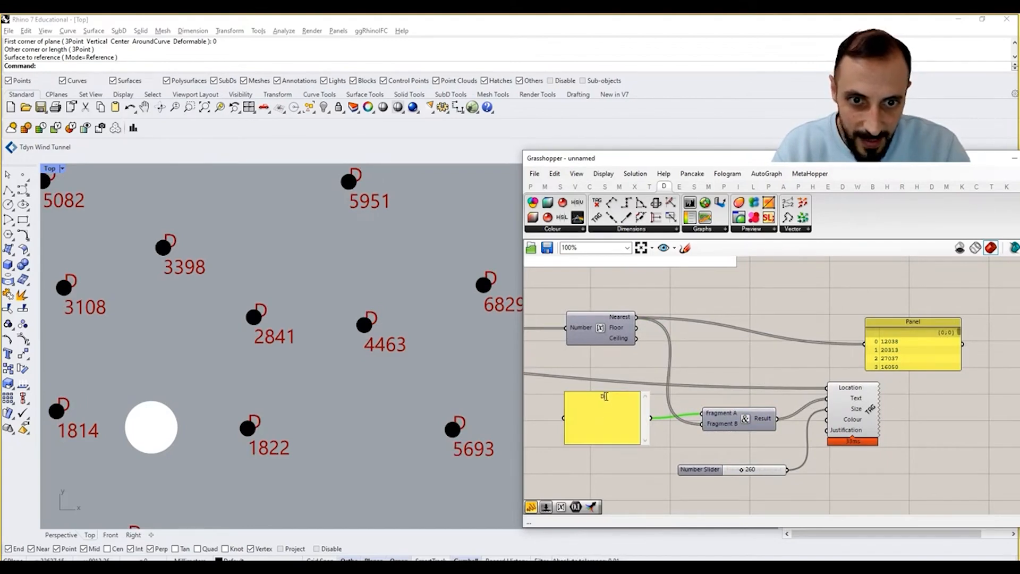
{"action": "type", "text": "."}
{"action": "left_click", "coordinate": [608, 364]}
{"action": "left_click", "coordinate": [607, 410]}
{"action": "double_click", "coordinate": [610, 422]}
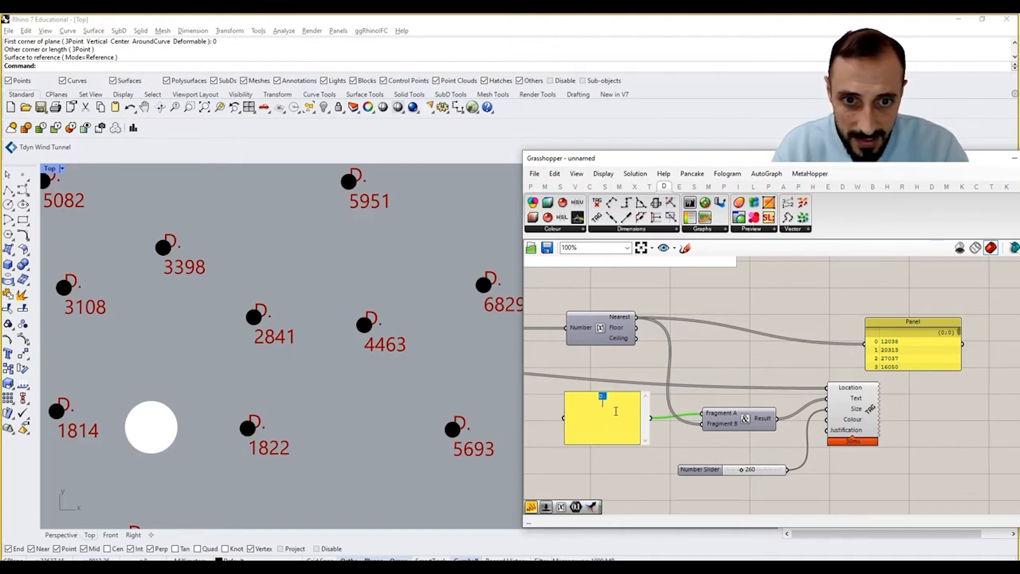
{"action": "type", "text": "1"}
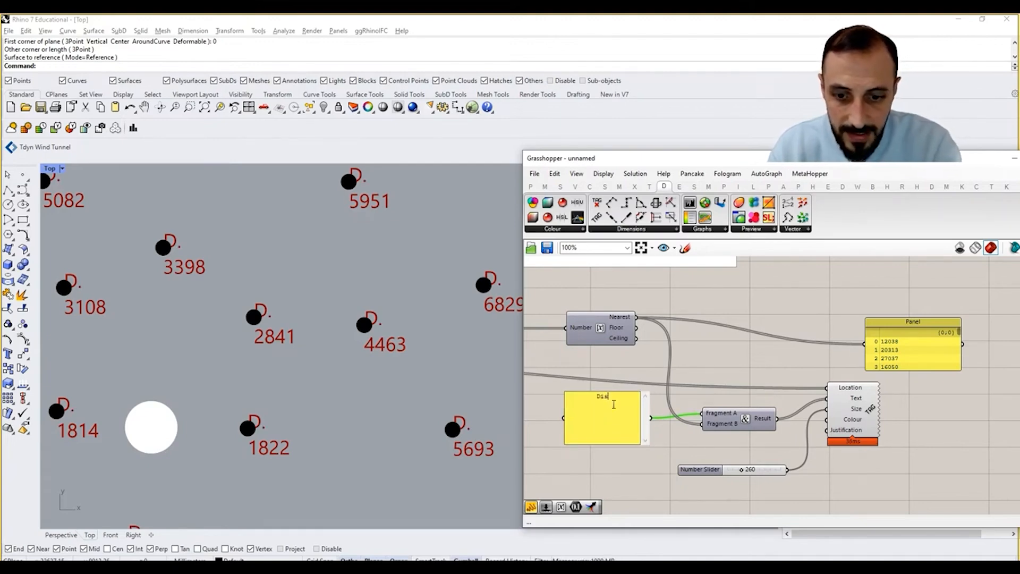
{"action": "type", "text": "e"}
{"action": "left_click", "coordinate": [831, 429]}
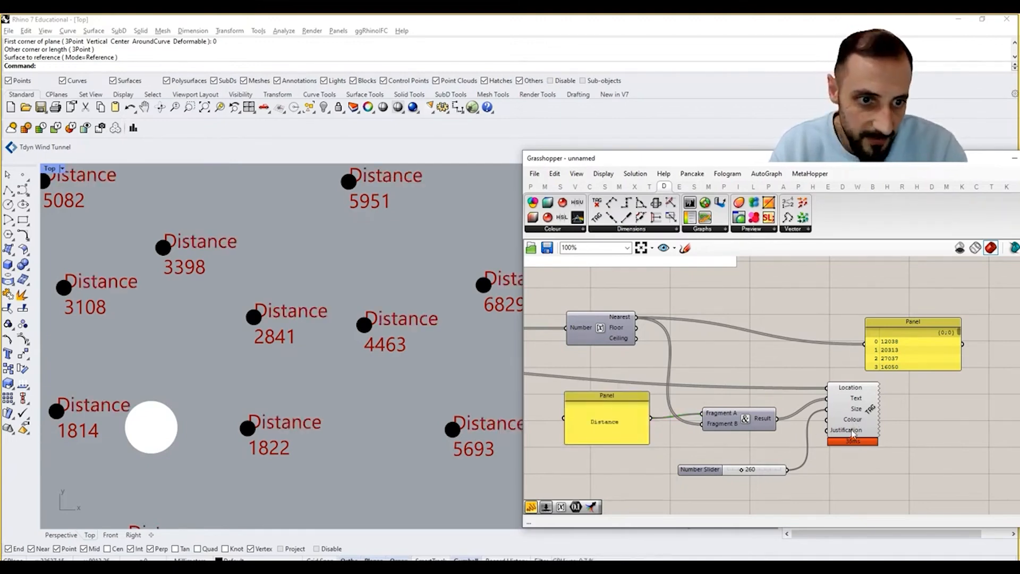
- Set the Text Tag 3D's justification to Top Center and check the tags around the attractor
{"action": "right_click", "coordinate": [853, 433]}
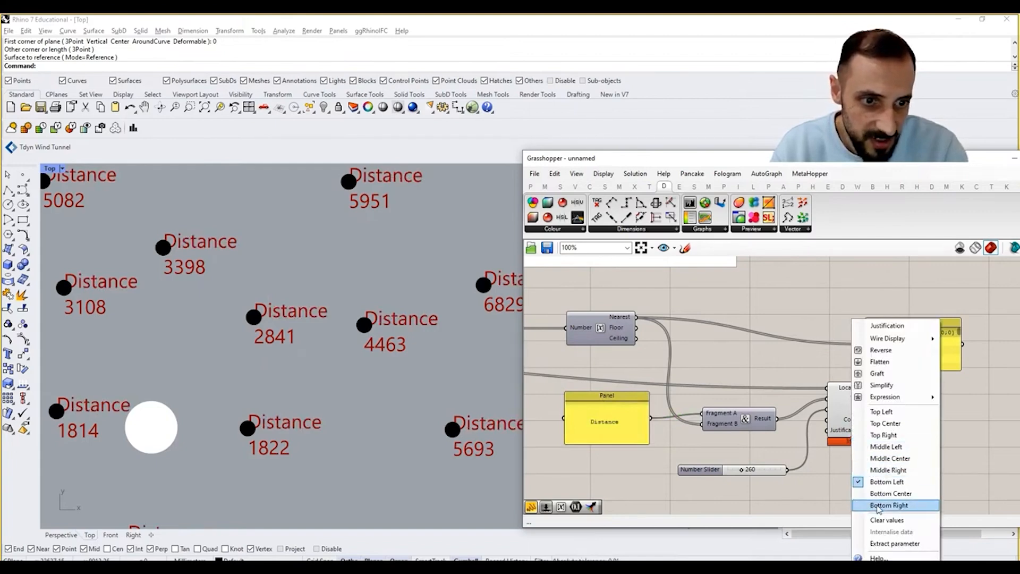
{"action": "left_click", "coordinate": [884, 424]}
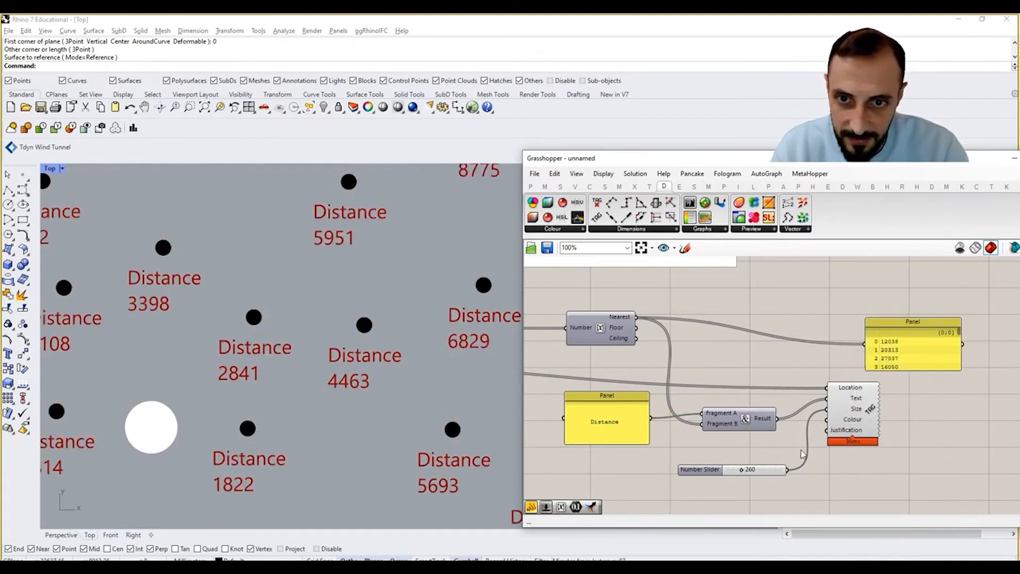
{"action": "scroll", "coordinate": [361, 380], "scroll_direction": "down", "scroll_amount": 5}
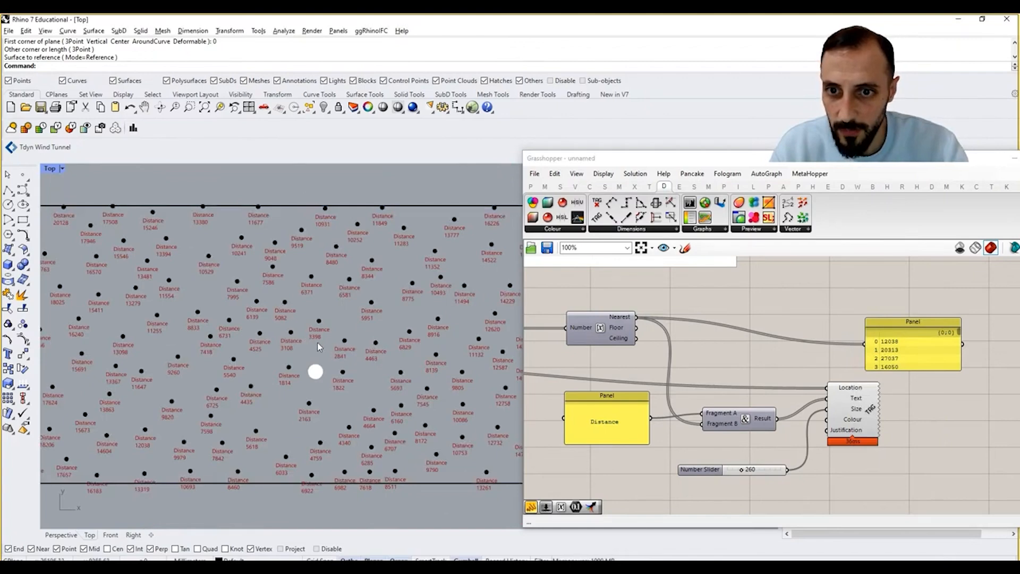
{"action": "scroll", "coordinate": [344, 356], "scroll_direction": "up", "scroll_amount": 3}
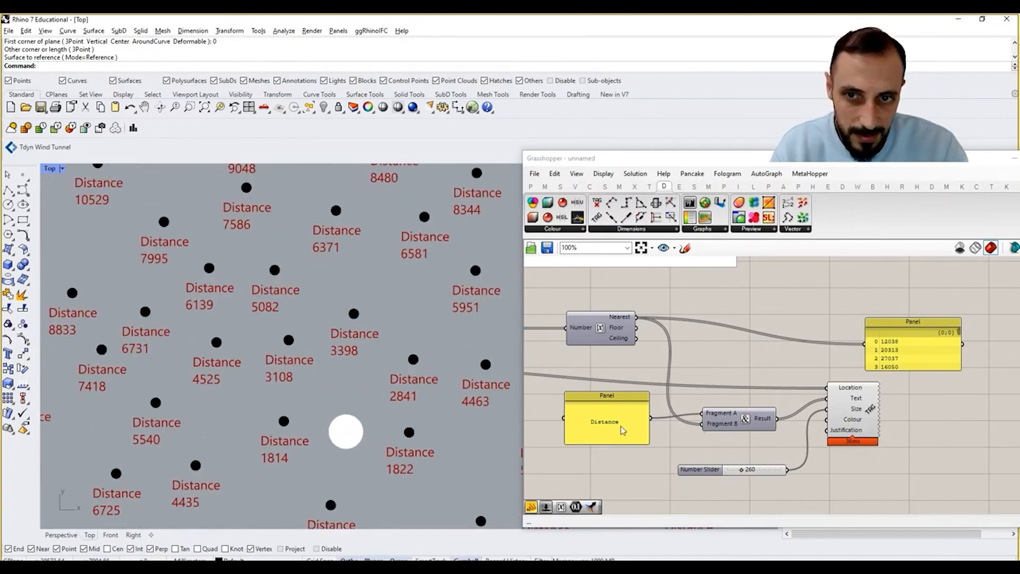
- Replace the prefix panel's text with "Dist:"
{"action": "left_click", "coordinate": [627, 426]}
{"action": "double_click", "coordinate": [617, 417]}
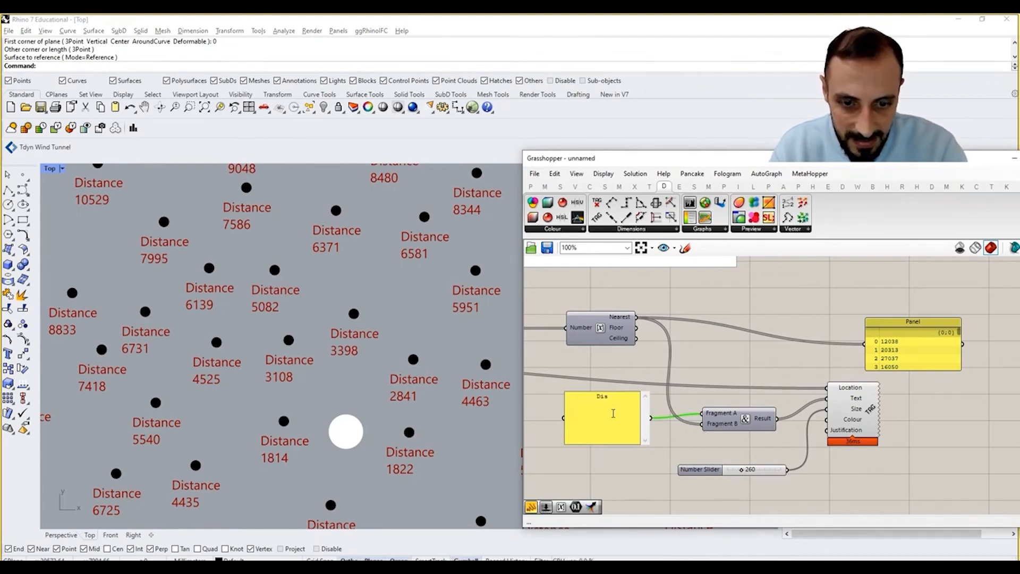
{"action": "type", "text": "t:"}
{"action": "left_click", "coordinate": [619, 372]}
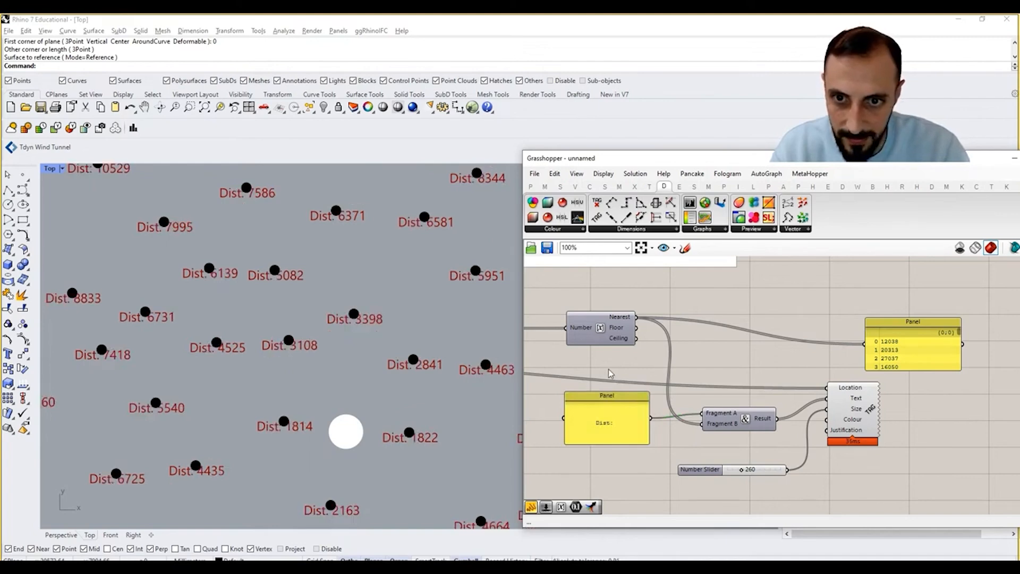
- Try the Top Left justification on the Text Tag 3D and restore Top Center
{"action": "right_click", "coordinate": [849, 430]}
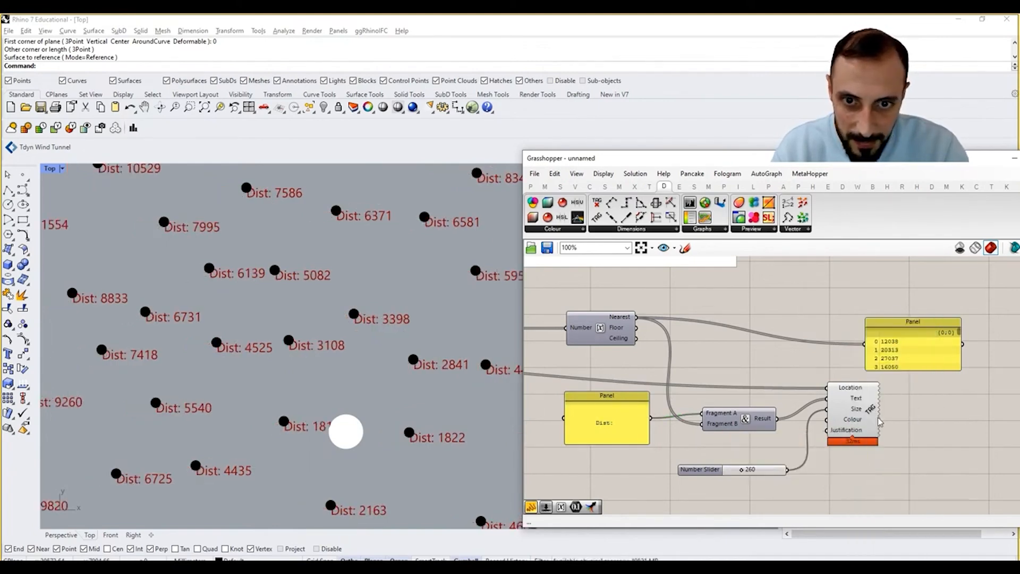
{"action": "right_click", "coordinate": [855, 429]}
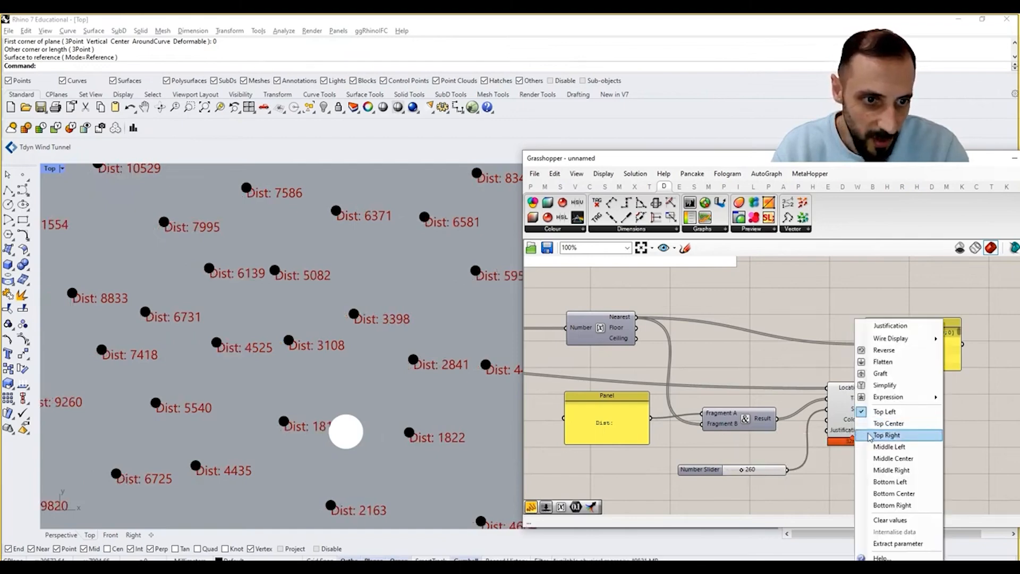
{"action": "left_click", "coordinate": [878, 423]}
- Reduce the size of the displayed surface points with the slider in their dot display group
{"action": "right_click_drag", "start_coordinate": [713, 420], "coordinate": [999, 359]}
{"action": "scroll", "coordinate": [867, 372], "scroll_direction": "down", "scroll_amount": 3}
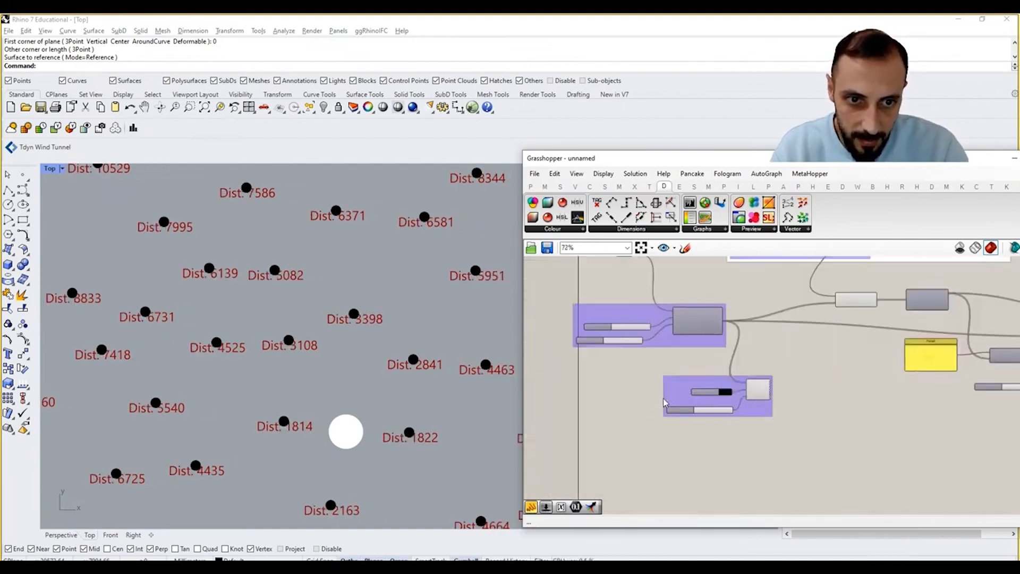
{"action": "scroll", "coordinate": [680, 400], "scroll_direction": "up", "scroll_amount": 4}
{"action": "left_click_drag", "start_coordinate": [716, 421], "coordinate": [712, 420]}
{"action": "scroll", "coordinate": [294, 325], "scroll_direction": "down", "scroll_amount": 11}
{"action": "scroll", "coordinate": [324, 324], "scroll_direction": "up", "scroll_amount": 6}
{"action": "right_click_drag", "start_coordinate": [423, 324], "coordinate": [384, 327]}
{"action": "right_click_drag", "start_coordinate": [841, 360], "coordinate": [675, 361]}
{"action": "scroll", "coordinate": [882, 371], "scroll_direction": "down", "scroll_amount": 3}
{"action": "right_click_drag", "start_coordinate": [882, 371], "coordinate": [627, 362]}
{"action": "scroll", "coordinate": [787, 349], "scroll_direction": "up", "scroll_amount": 2}
{"action": "right_click_drag", "start_coordinate": [736, 332], "coordinate": [721, 379]}
{"action": "left_click_drag", "start_coordinate": [627, 277], "coordinate": [727, 334]}
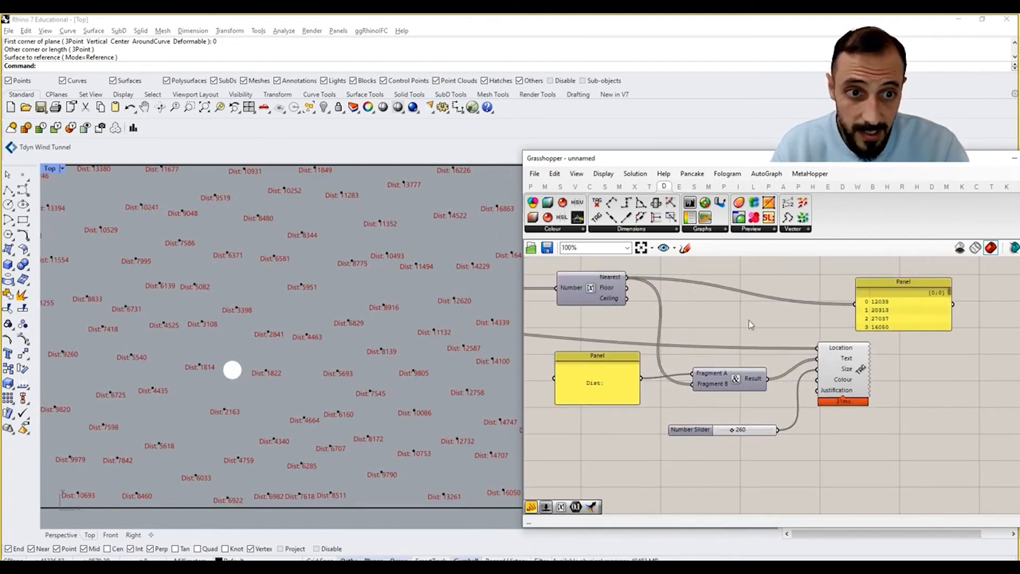
- Add a Colour Swatch below the size slider, set it to red and connect it to the Text Tag 3D's Colour input
{"action": "double_click", "coordinate": [815, 429]}
{"action": "type", "text": "swa"}
{"action": "left_click", "coordinate": [799, 358]}
{"action": "left_click_drag", "start_coordinate": [803, 425], "coordinate": [790, 453]}
{"action": "left_click", "coordinate": [828, 453]}
{"action": "left_click_drag", "start_coordinate": [855, 468], "coordinate": [822, 402]}
{"action": "left_click", "coordinate": [807, 430]}
{"action": "left_click_drag", "start_coordinate": [835, 452], "coordinate": [813, 380]}
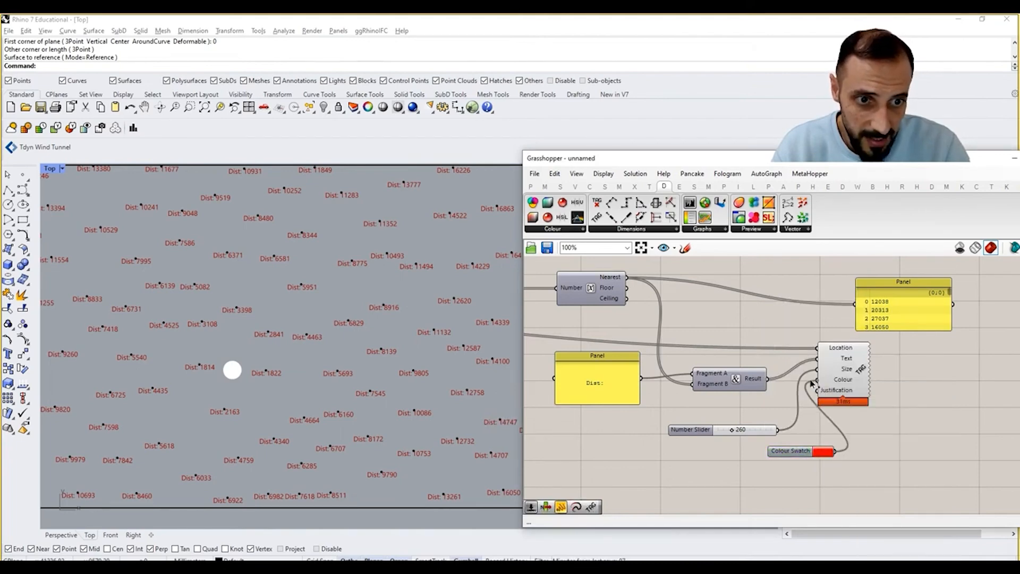
{"action": "scroll", "coordinate": [326, 341], "scroll_direction": "down", "scroll_amount": 6}
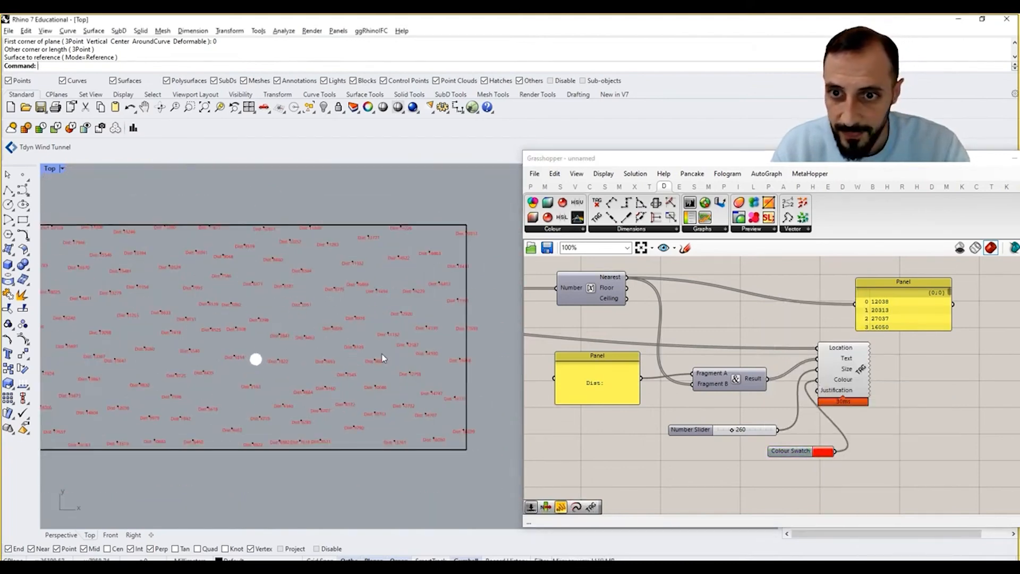
- Move the attractor point slightly across the surface by adjusting its MD Slider
{"action": "right_click_drag", "start_coordinate": [642, 356], "coordinate": [821, 423]}
{"action": "scroll", "coordinate": [821, 423], "scroll_direction": "down", "scroll_amount": 1}
{"action": "right_click_drag", "start_coordinate": [563, 276], "coordinate": [682, 390]}
{"action": "scroll", "coordinate": [660, 334], "scroll_direction": "up", "scroll_amount": 1}
{"action": "mouse_move", "coordinate": [685, 383]}
{"action": "left_mouse_down"}
{"action": "mouse_move", "coordinate": [673, 384]}
{"action": "mouse_move", "coordinate": [690, 393]}
{"action": "mouse_move", "coordinate": [697, 374]}
{"action": "mouse_move", "coordinate": [668, 360]}
{"action": "mouse_move", "coordinate": [661, 372]}
{"action": "mouse_move", "coordinate": [676, 386]}
{"action": "mouse_move", "coordinate": [685, 375]}
{"action": "mouse_move", "coordinate": [677, 359]}
{"action": "mouse_move", "coordinate": [684, 385]}
{"action": "mouse_move", "coordinate": [652, 383]}
{"action": "mouse_move", "coordinate": [658, 370]}
{"action": "mouse_move", "coordinate": [690, 376]}
{"action": "left_mouse_up"}
{"action": "scroll", "coordinate": [862, 408], "scroll_direction": "down", "scroll_amount": 4}
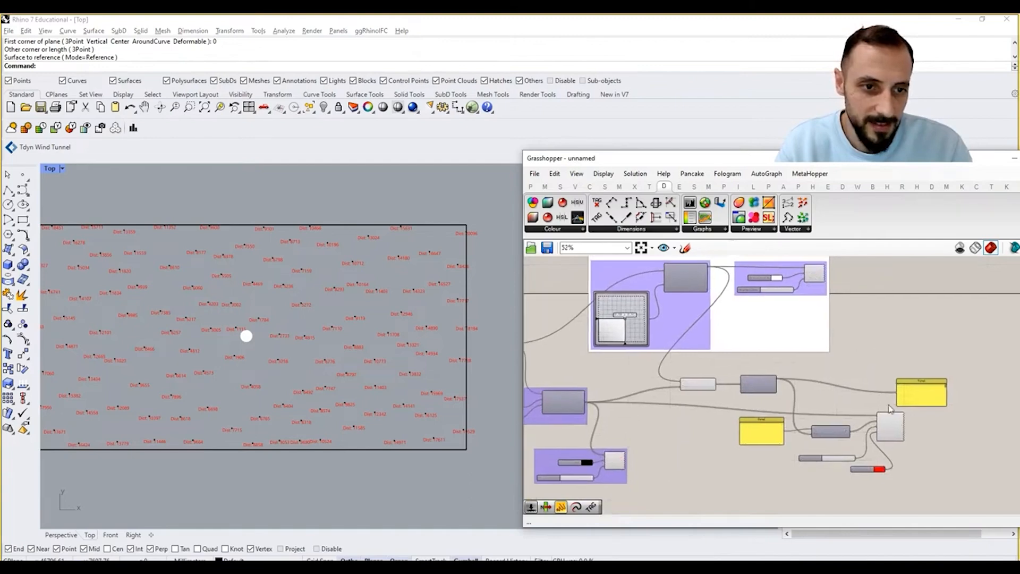
- Group the distance, rounding and text tag components and move the group farther from the attractor group
{"action": "scroll", "coordinate": [862, 405], "scroll_direction": "up", "scroll_amount": 3}
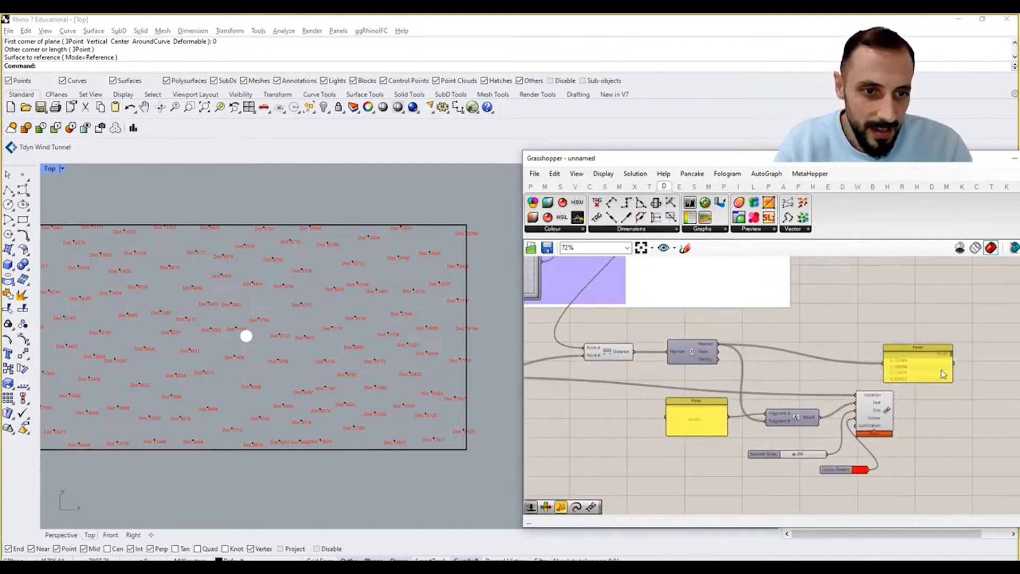
{"action": "left_click_drag", "start_coordinate": [990, 333], "coordinate": [595, 494]}
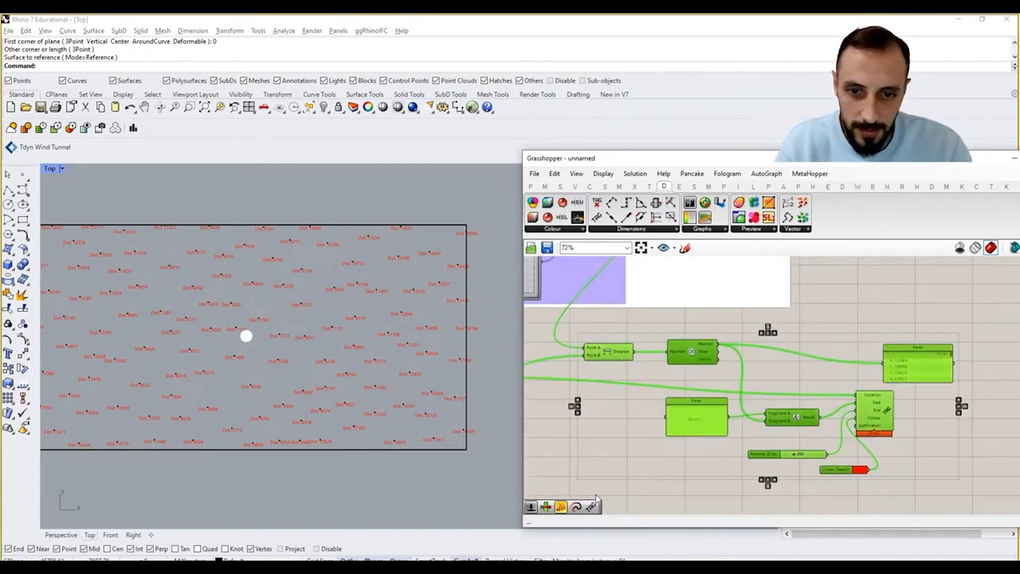
{"action": "key", "text": "ctrl+g"}
{"action": "scroll", "coordinate": [774, 340], "scroll_direction": "down", "scroll_amount": 3}
{"action": "left_click_drag", "start_coordinate": [717, 422], "coordinate": [765, 455]}
- Add a Number Slider set to 8000 in the empty canvas area above the distance label group
{"action": "right_click_drag", "start_coordinate": [784, 396], "coordinate": [797, 449]}
{"action": "scroll", "coordinate": [800, 425], "scroll_direction": "up", "scroll_amount": 3}
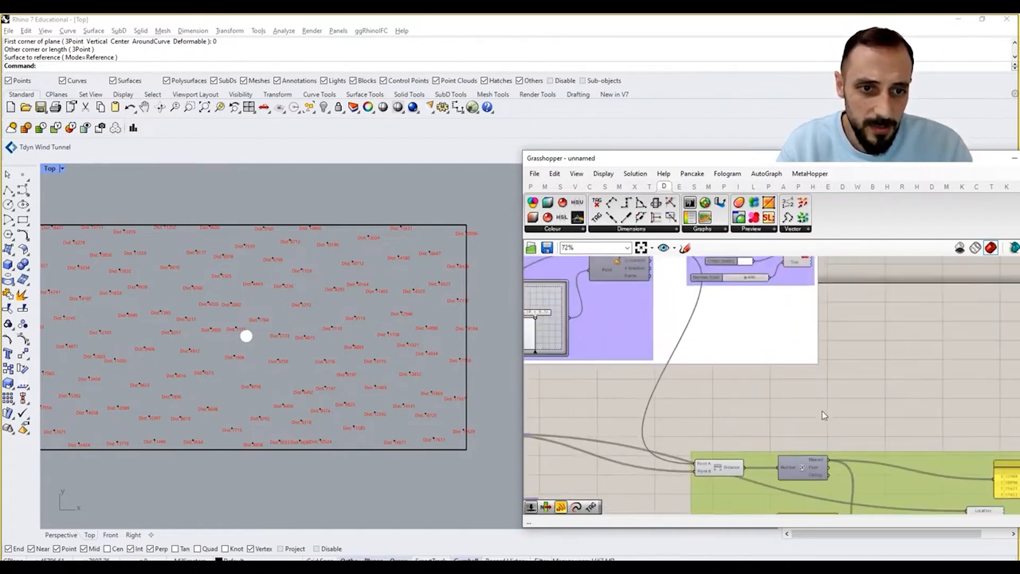
{"action": "scroll", "coordinate": [269, 345], "scroll_direction": "up", "scroll_amount": 5}
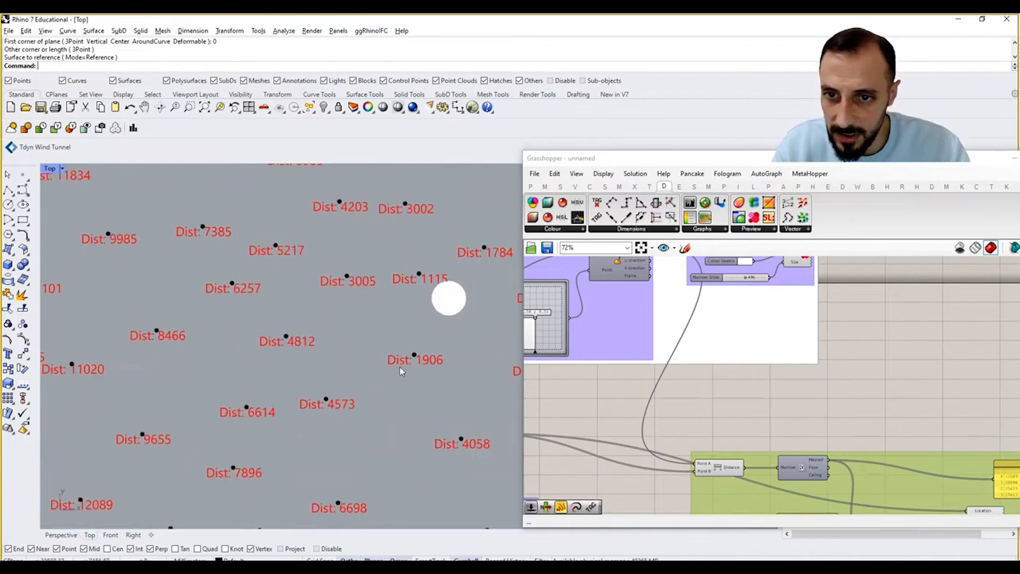
{"action": "double_click", "coordinate": [821, 412]}
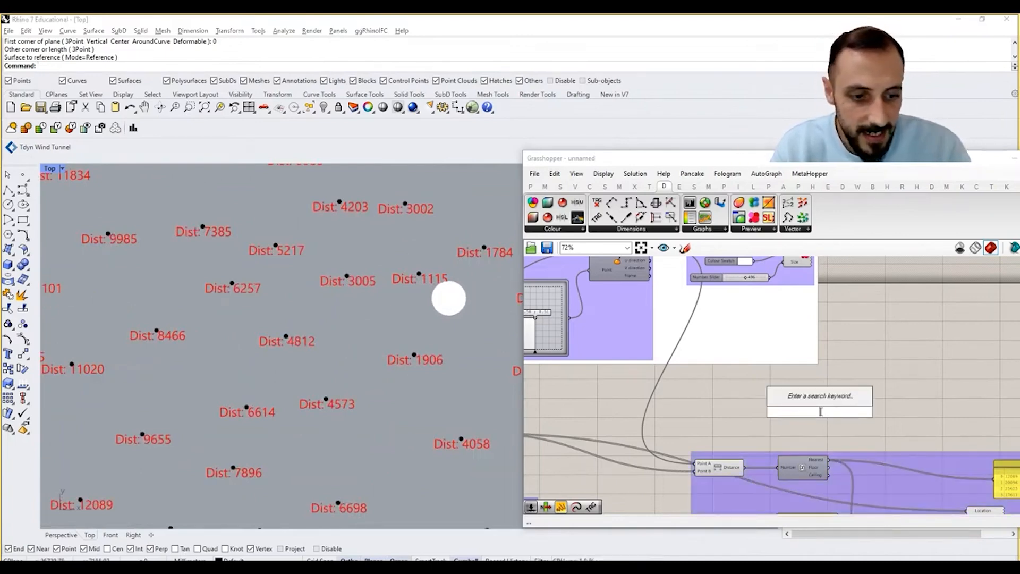
{"action": "type", "text": "8"}
{"action": "key", "text": "Return"}
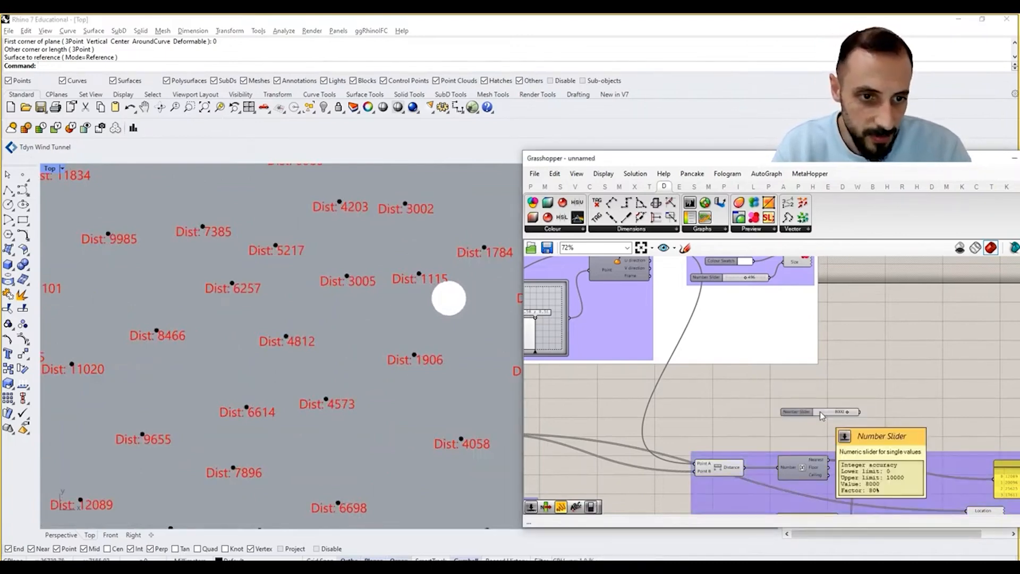
{"action": "right_click_drag", "start_coordinate": [821, 411], "coordinate": [736, 405]}
{"action": "left_click_drag", "start_coordinate": [732, 408], "coordinate": [810, 377]}
{"action": "right_click_drag", "start_coordinate": [810, 377], "coordinate": [684, 411]}
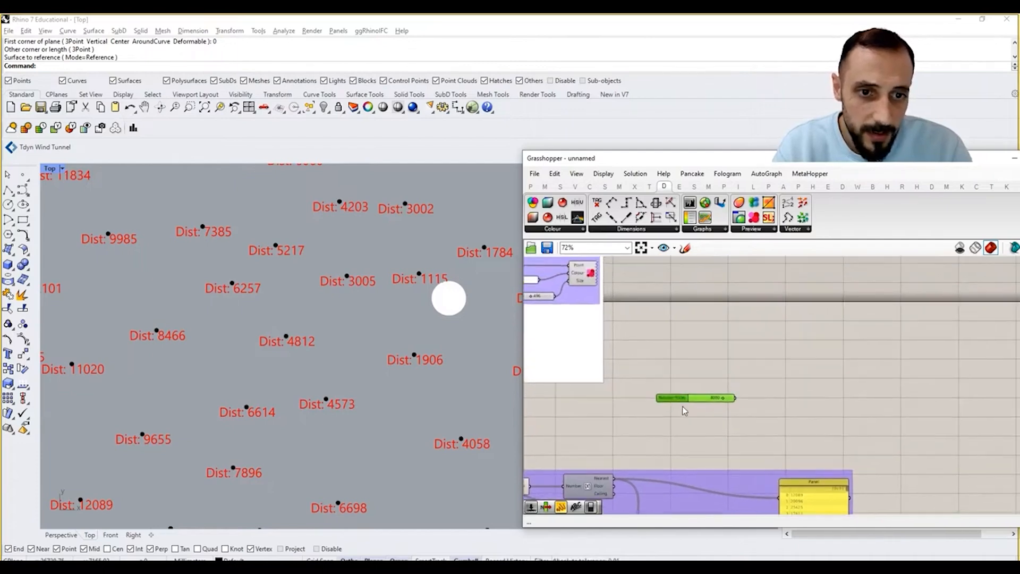
{"action": "left_click", "coordinate": [675, 369]}
- Add a Larger Than component beside the 8000 slider and connect the slider to its Second Number input
{"action": "right_click_drag", "start_coordinate": [393, 333], "coordinate": [405, 330]}
{"action": "right_click_drag", "start_coordinate": [665, 362], "coordinate": [886, 396]}
{"action": "scroll", "coordinate": [637, 335], "scroll_direction": "down", "scroll_amount": 3}
{"action": "scroll", "coordinate": [806, 390], "scroll_direction": "up", "scroll_amount": 5}
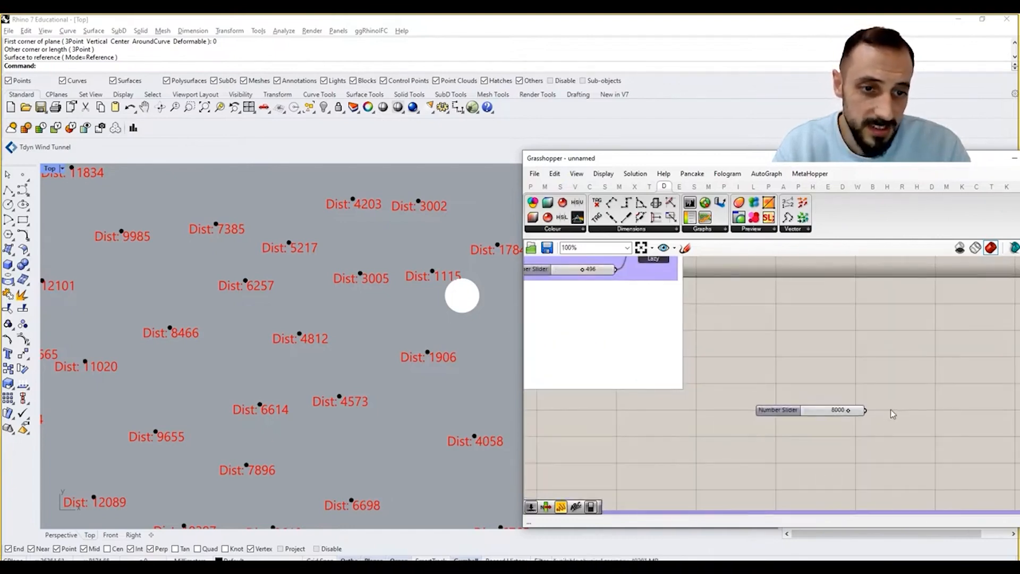
{"action": "left_click_drag", "start_coordinate": [811, 415], "coordinate": [805, 423]}
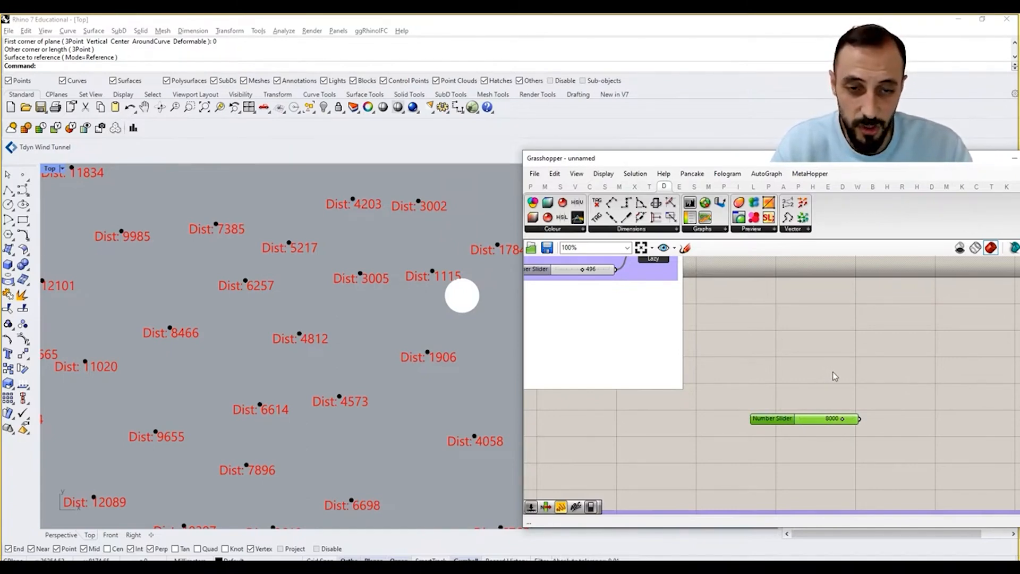
{"action": "left_click", "coordinate": [545, 186]}
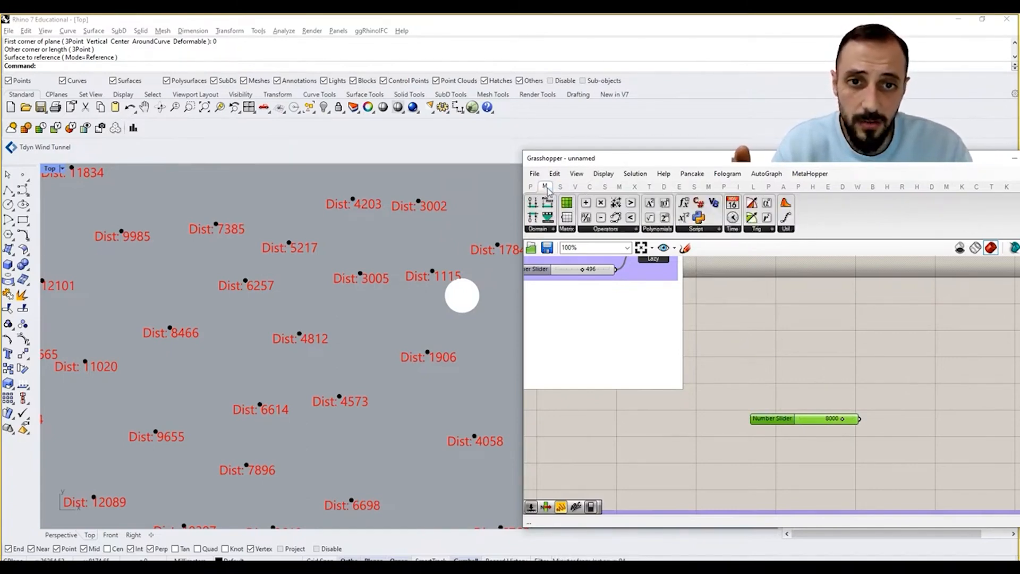
{"action": "left_click", "coordinate": [611, 229]}
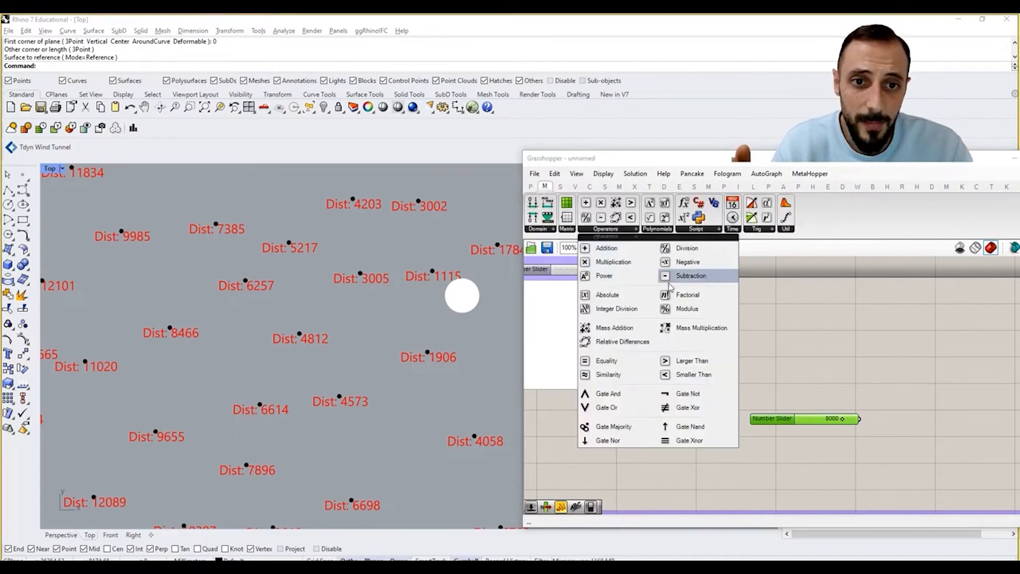
{"action": "left_click", "coordinate": [684, 361]}
{"action": "left_click", "coordinate": [939, 421]}
{"action": "left_click_drag", "start_coordinate": [827, 420], "coordinate": [823, 444]}
- Connect the rounding component's Nearest output to the First Number input of Larger Than
{"action": "right_click_drag", "start_coordinate": [838, 429], "coordinate": [805, 351]}
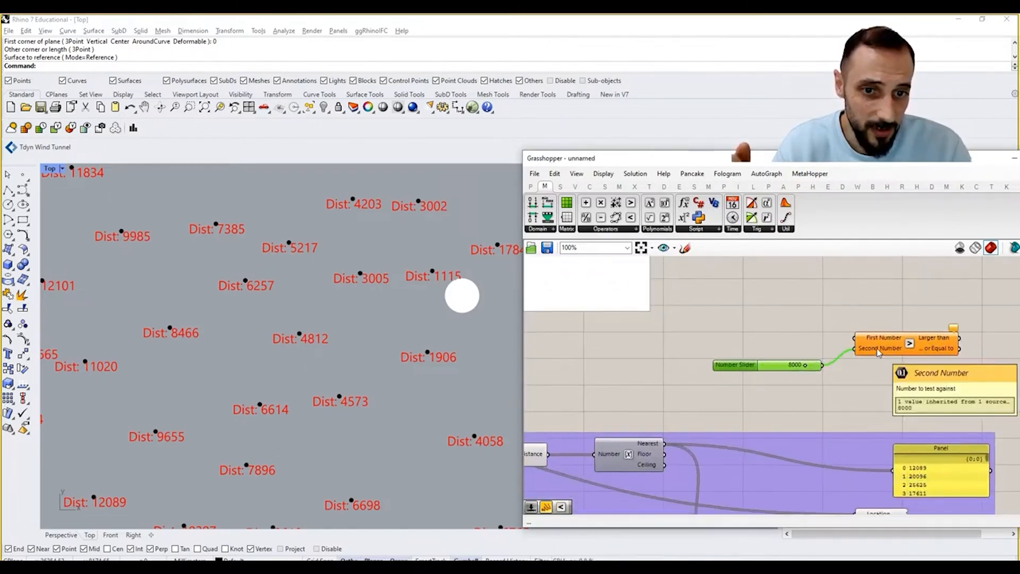
{"action": "left_click_drag", "start_coordinate": [664, 443], "coordinate": [855, 338]}
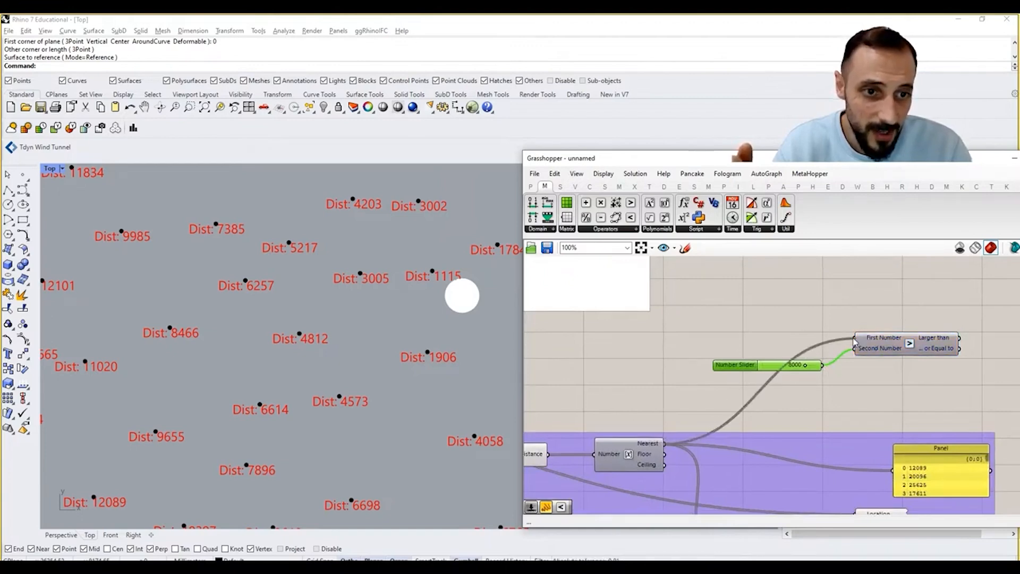
{"action": "right_click_drag", "start_coordinate": [850, 383], "coordinate": [733, 392]}
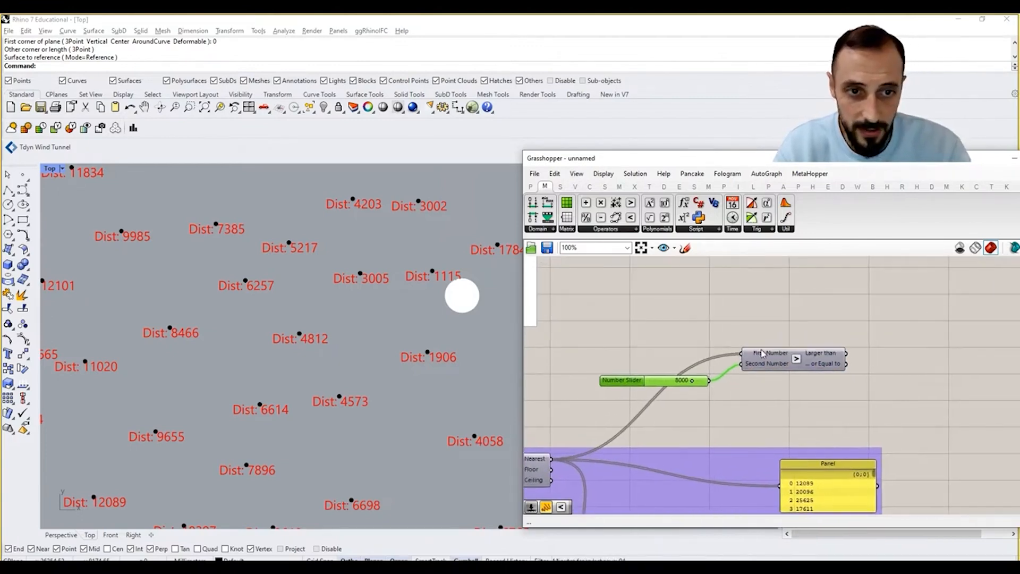
{"action": "mouse_move", "coordinate": [763, 354]}
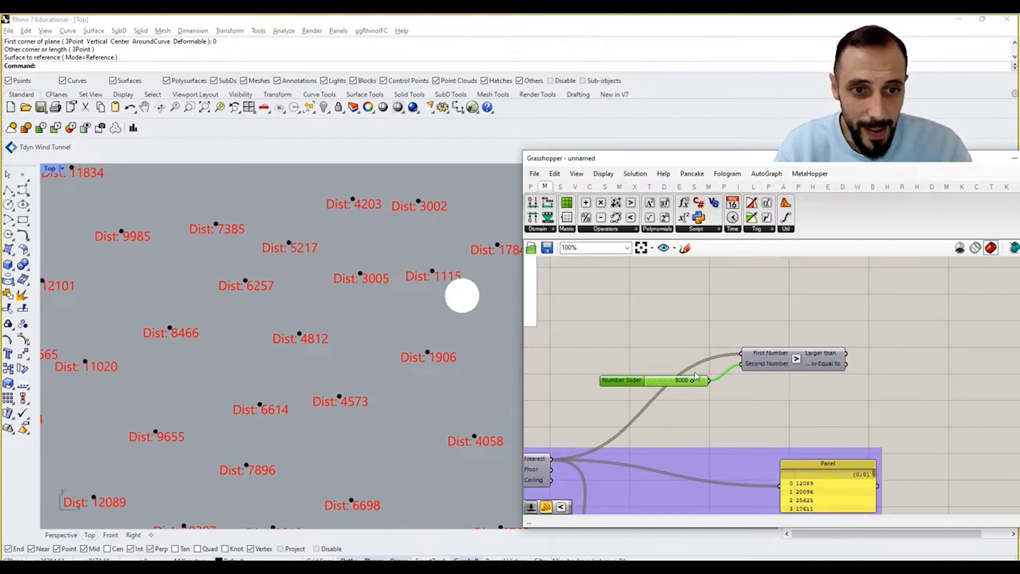
- Add a Dispatch component and connect the Larger than output to its Dispatch pattern input
{"action": "right_click_drag", "start_coordinate": [835, 321], "coordinate": [806, 362]}
{"action": "double_click", "coordinate": [806, 363]}
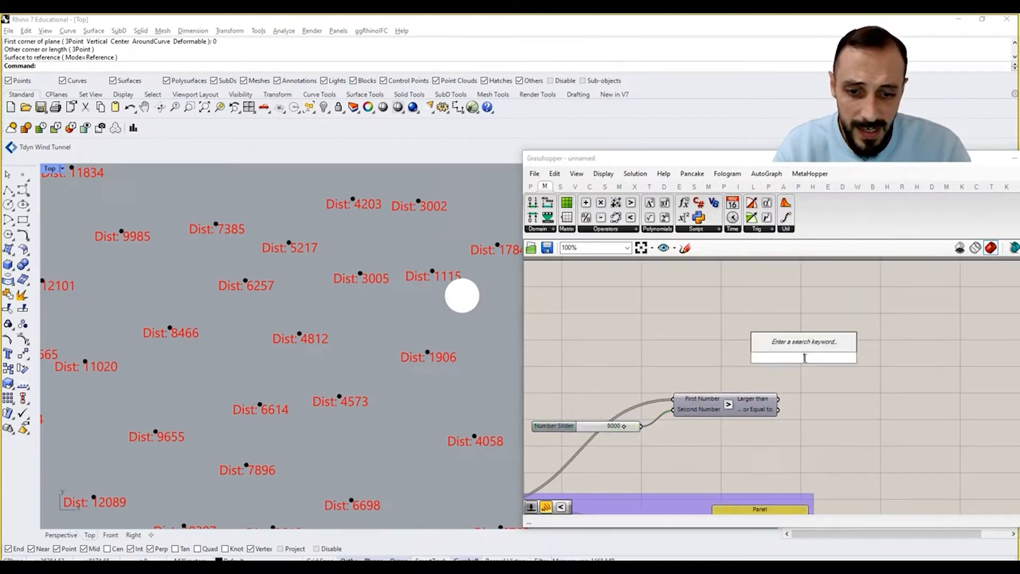
{"action": "type", "text": "disp"}
{"action": "left_click", "coordinate": [781, 289]}
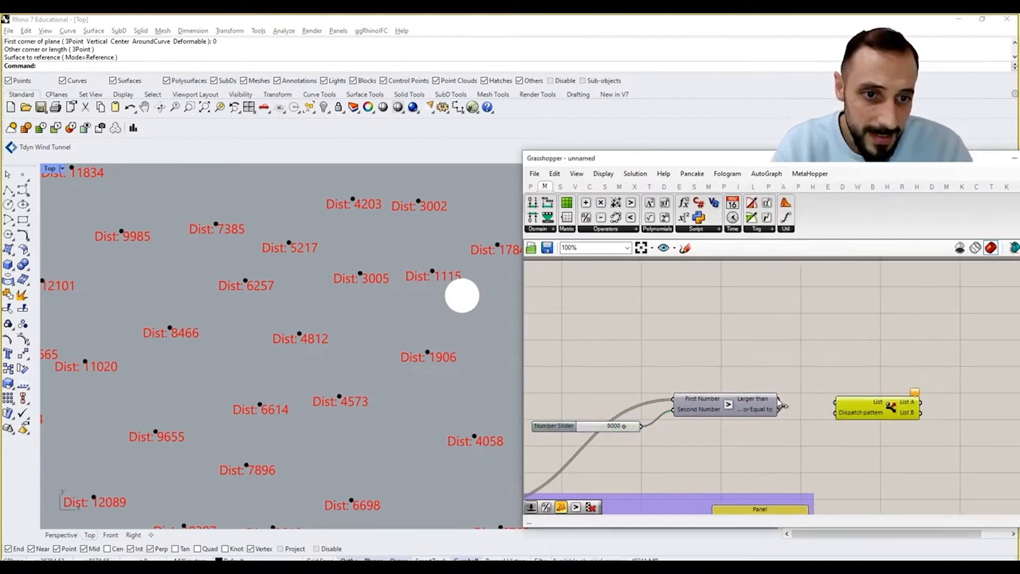
{"action": "mouse_move", "coordinate": [758, 399]}
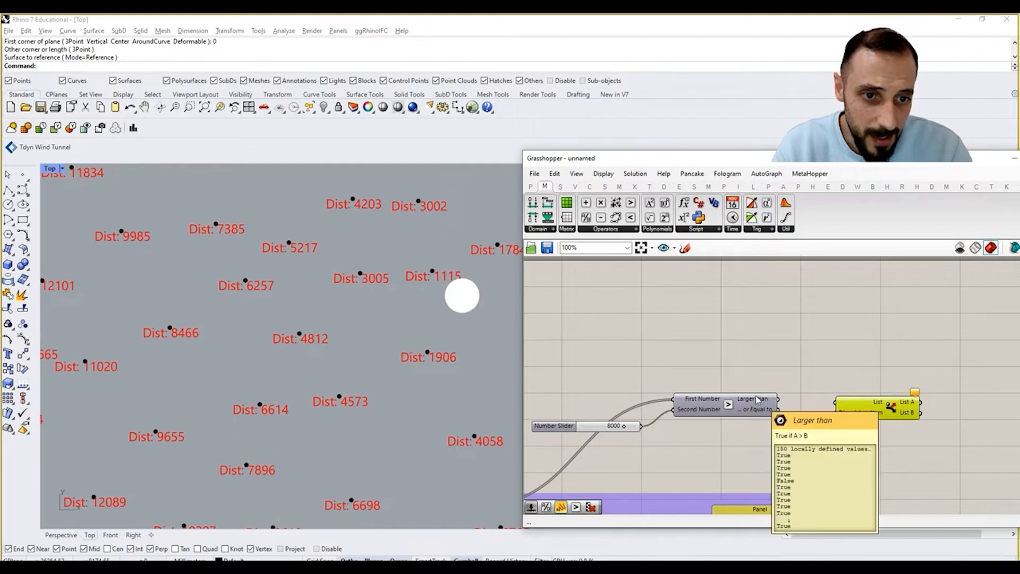
{"action": "left_click_drag", "start_coordinate": [802, 405], "coordinate": [831, 420]}
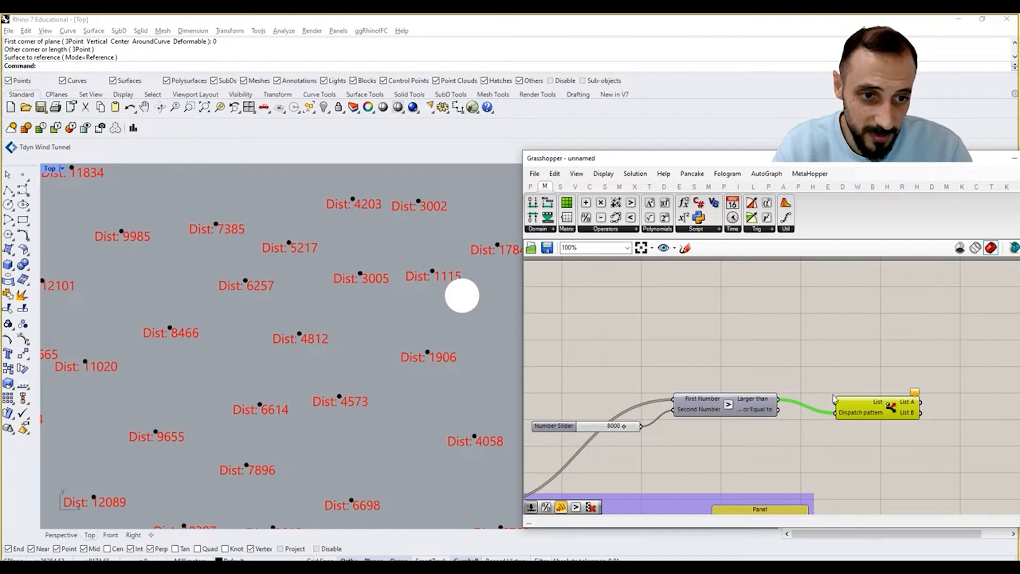
- Connect the Population output of the surface points to the List input of Dispatch
{"action": "scroll", "coordinate": [835, 397], "scroll_direction": "down", "scroll_amount": 4}
{"action": "right_click_drag", "start_coordinate": [811, 410], "coordinate": [990, 350]}
{"action": "scroll", "coordinate": [646, 371], "scroll_direction": "up", "scroll_amount": 3}
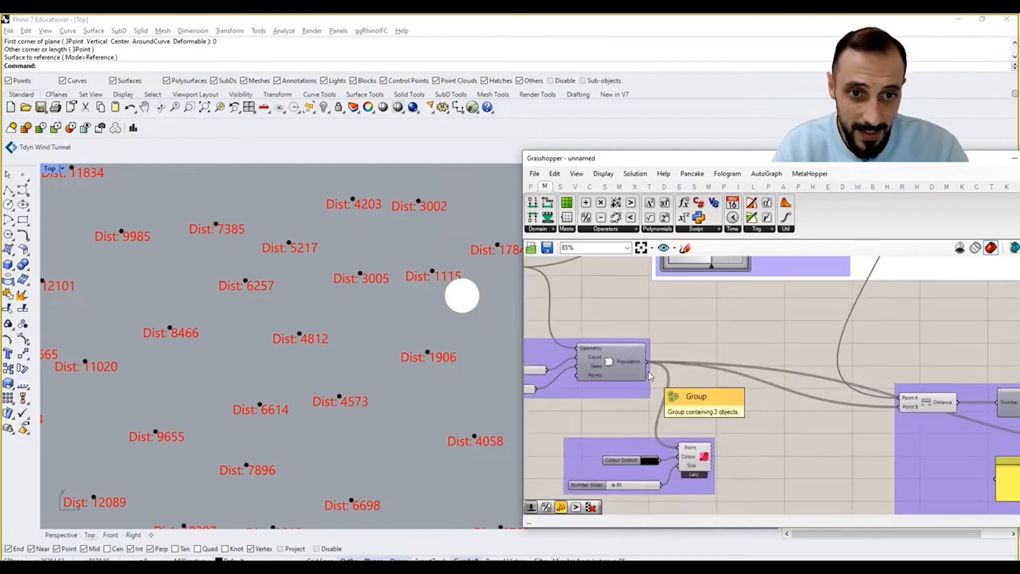
{"action": "scroll", "coordinate": [671, 356], "scroll_direction": "down", "scroll_amount": 4}
{"action": "left_click_drag", "start_coordinate": [647, 362], "coordinate": [908, 297]}
{"action": "scroll", "coordinate": [999, 332], "scroll_direction": "up", "scroll_amount": 5}
{"action": "left_click", "coordinate": [917, 330]}
{"action": "right_click_drag", "start_coordinate": [926, 291], "coordinate": [799, 330]}
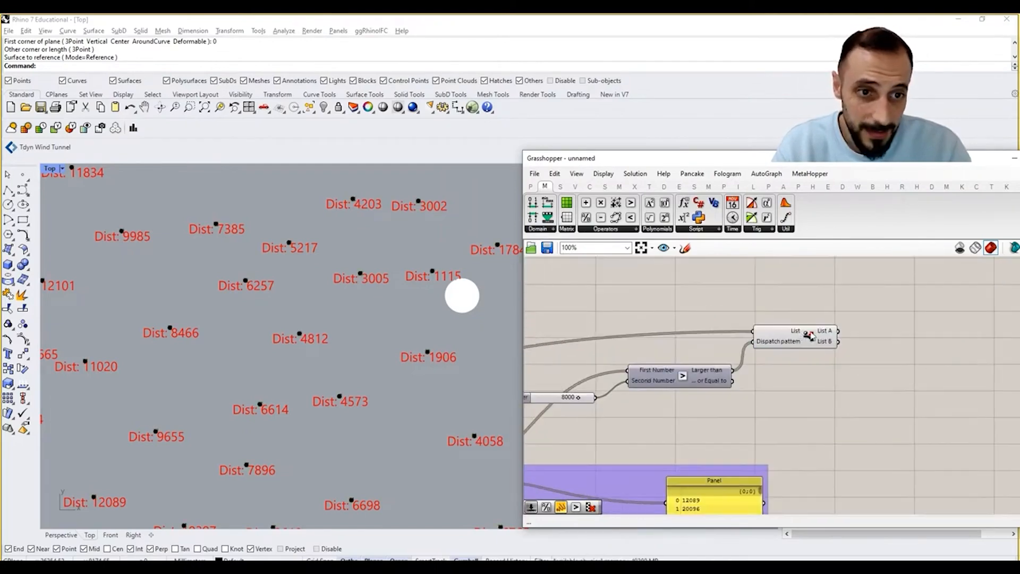
{"action": "right_click_drag", "start_coordinate": [897, 338], "coordinate": [846, 354]}
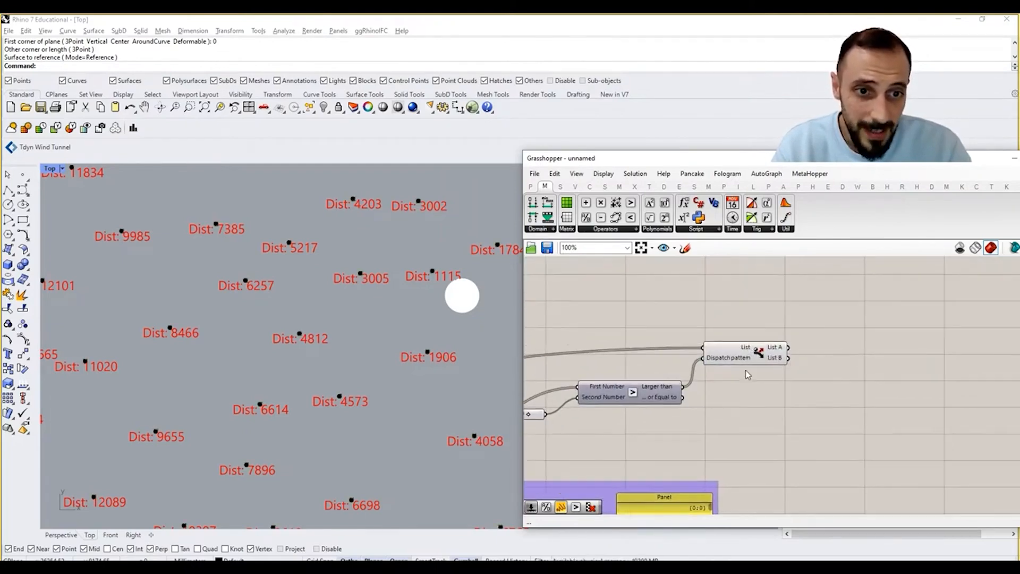
- Add a Point parameter after Dispatch and connect the List A output to it
{"action": "mouse_move", "coordinate": [658, 394]}
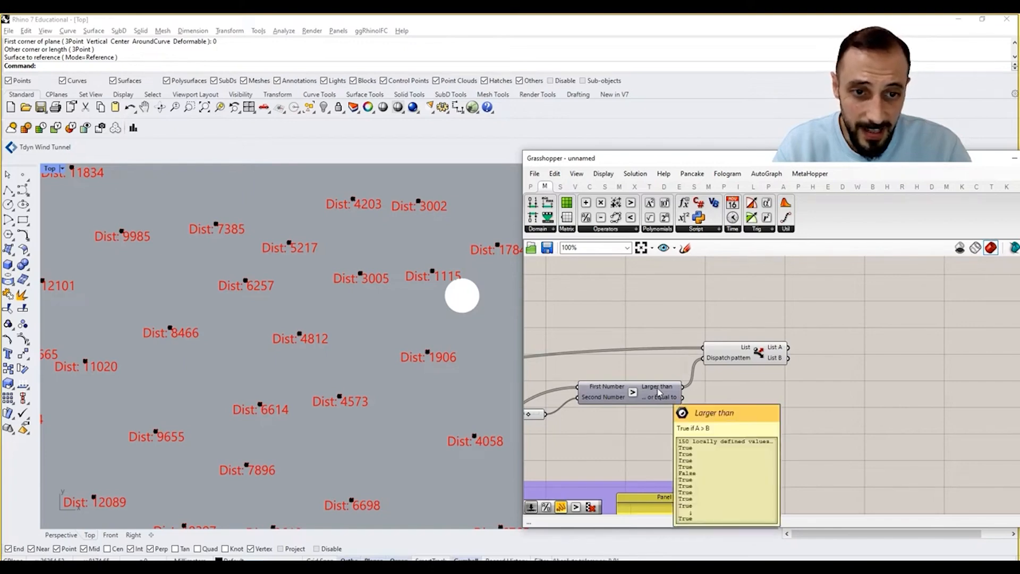
{"action": "right_click", "coordinate": [774, 352]}
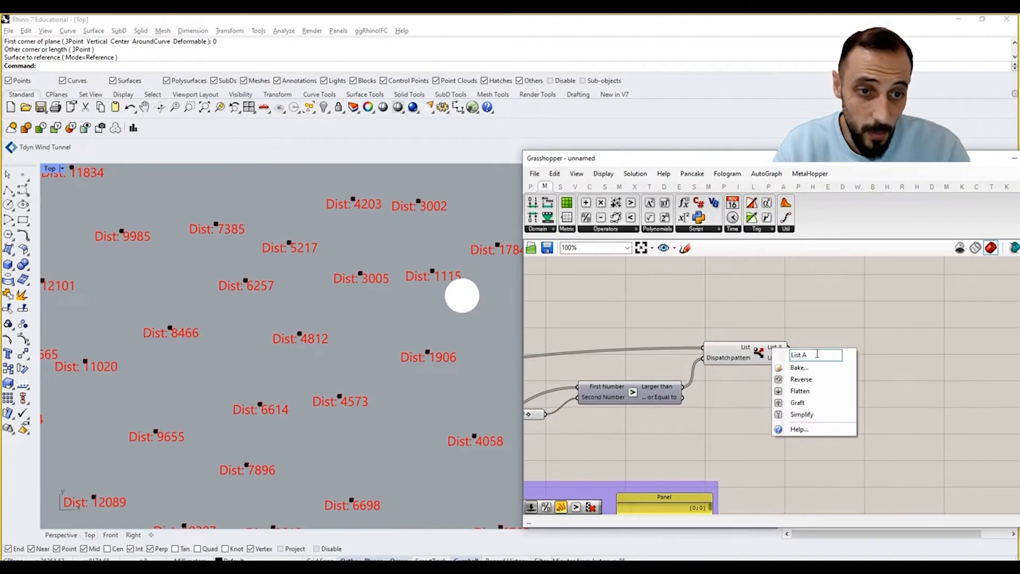
{"action": "double_click", "coordinate": [826, 337]}
{"action": "type", "text": "point"}
{"action": "key", "text": "Return"}
{"action": "left_click_drag", "start_coordinate": [785, 348], "coordinate": [829, 338]}
- Turn off the preview of Dispatch and of the dot display component for the populated points
{"action": "left_click_drag", "start_coordinate": [781, 322], "coordinate": [729, 374]}
{"action": "middle_click", "coordinate": [723, 296]}
{"action": "left_click", "coordinate": [738, 313]}
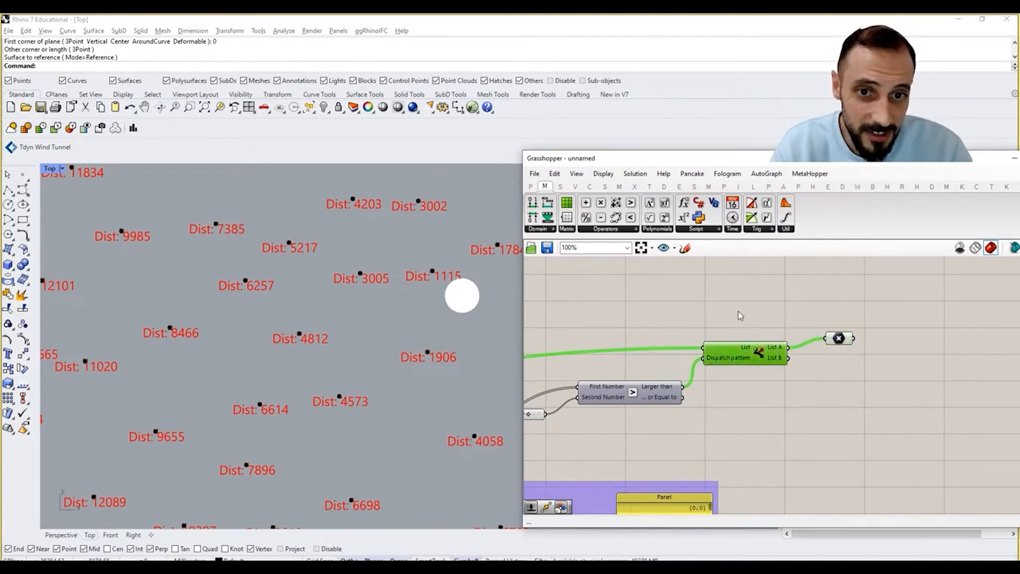
{"action": "scroll", "coordinate": [740, 315], "scroll_direction": "down", "scroll_amount": 5}
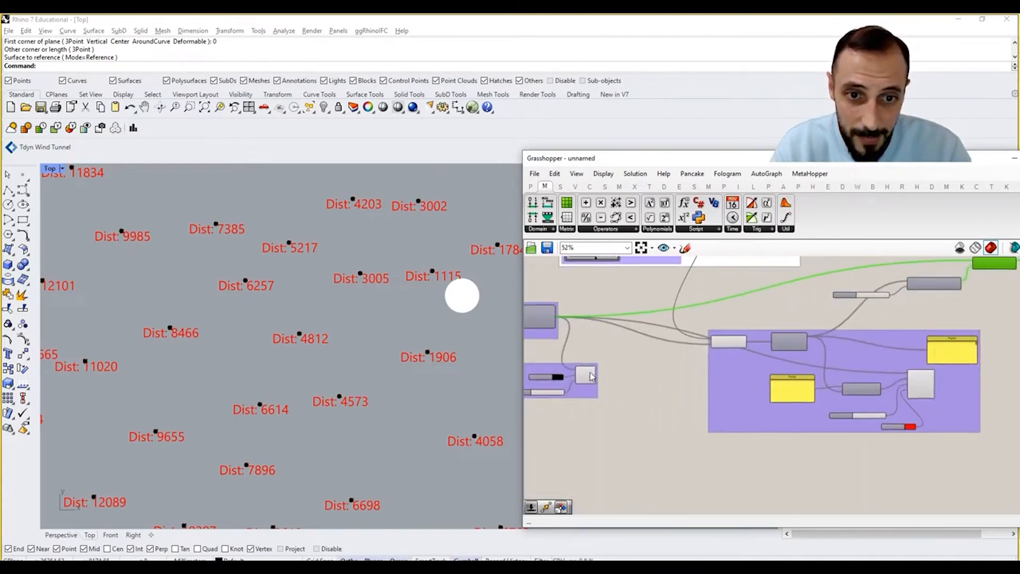
{"action": "left_click", "coordinate": [590, 375]}
{"action": "middle_click", "coordinate": [624, 371]}
{"action": "left_click", "coordinate": [658, 386]}
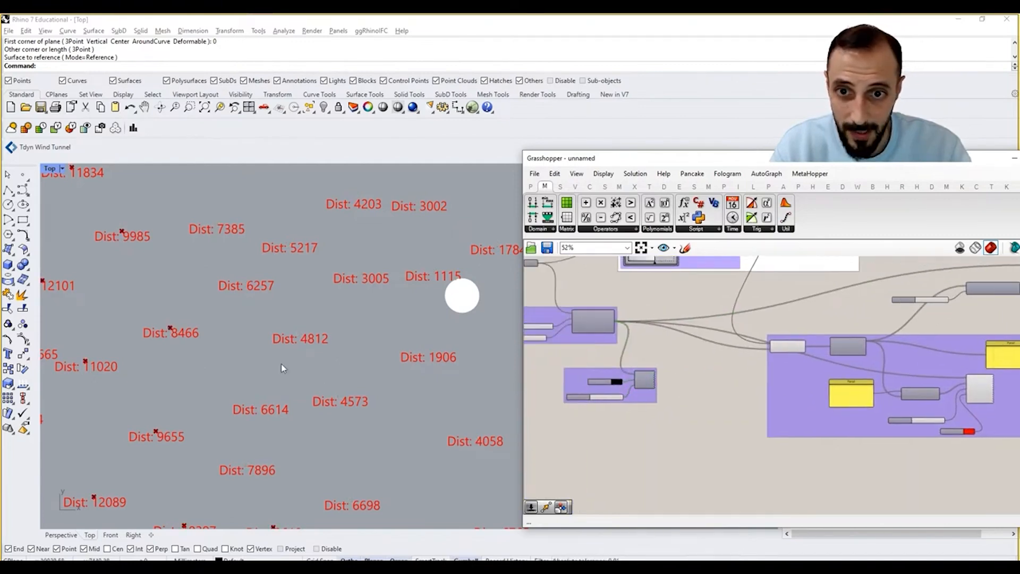
- Move the attractor point toward the left half of the surface by adjusting its MD Slider
{"action": "scroll", "coordinate": [295, 333], "scroll_direction": "down", "scroll_amount": 6}
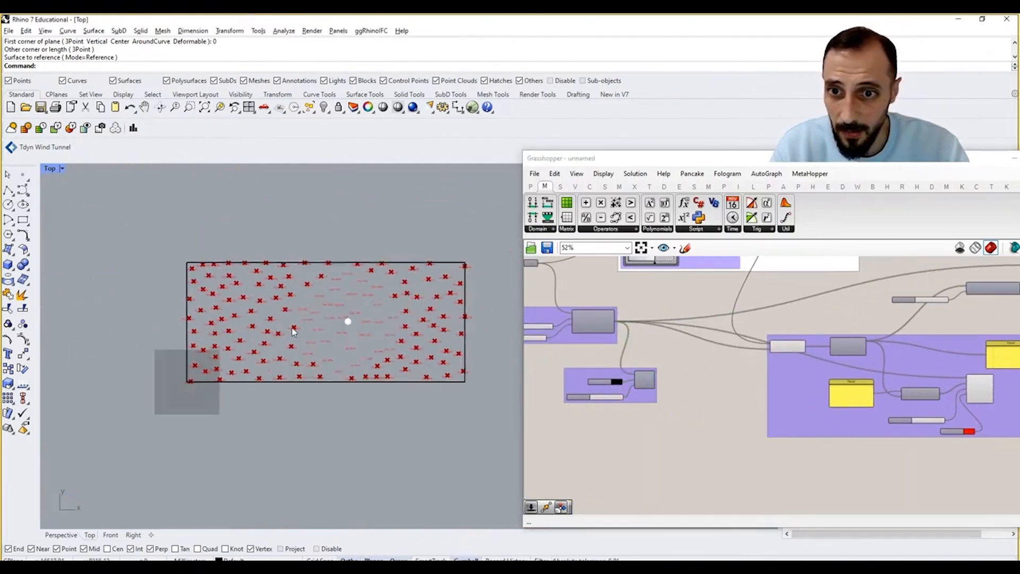
{"action": "scroll", "coordinate": [294, 331], "scroll_direction": "up", "scroll_amount": 6}
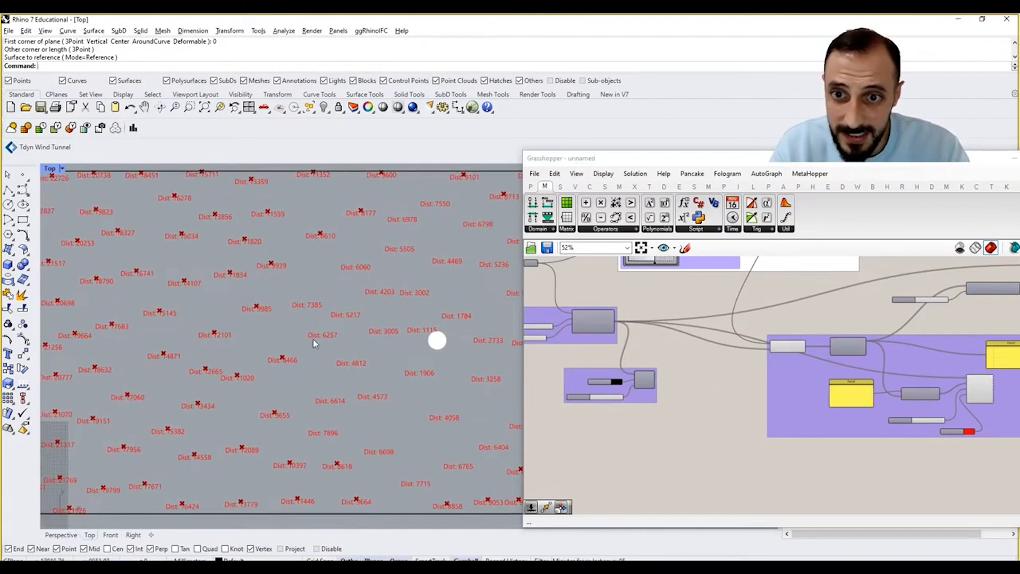
{"action": "right_click_drag", "start_coordinate": [777, 375], "coordinate": [606, 384]}
{"action": "right_click_drag", "start_coordinate": [863, 324], "coordinate": [777, 397]}
{"action": "scroll", "coordinate": [781, 390], "scroll_direction": "up", "scroll_amount": 3}
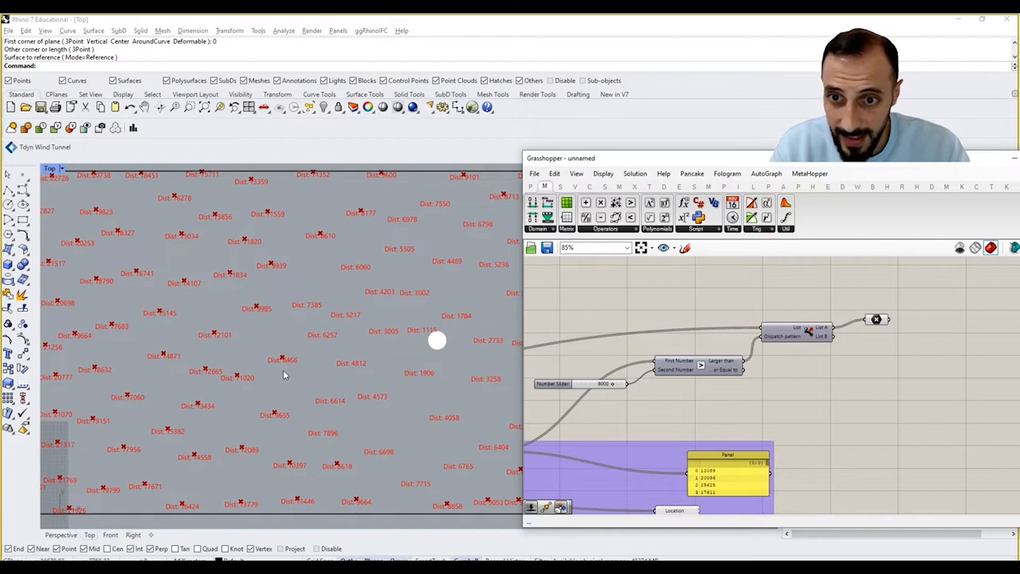
{"action": "scroll", "coordinate": [276, 332], "scroll_direction": "down", "scroll_amount": 5}
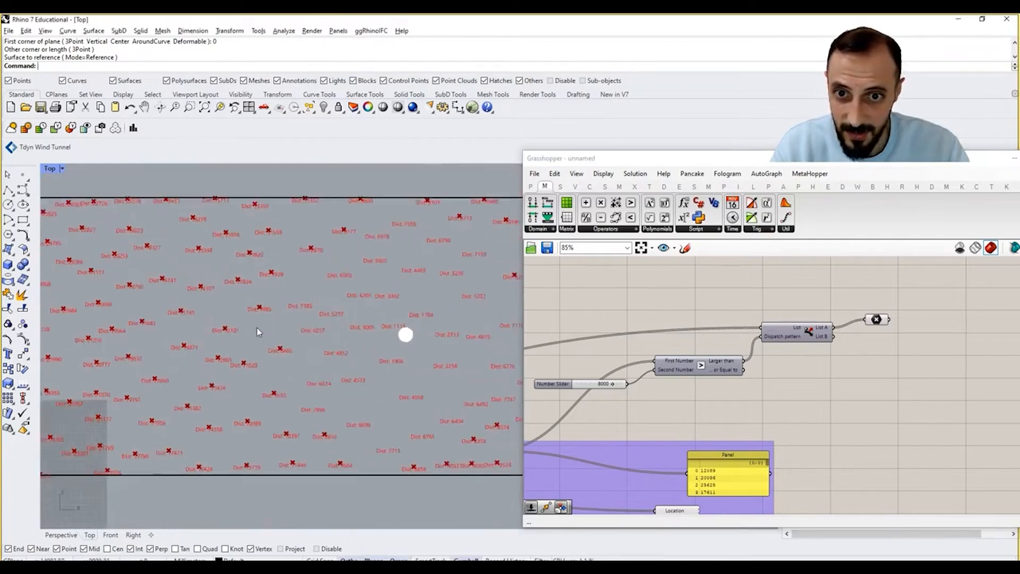
{"action": "right_click_drag", "start_coordinate": [735, 397], "coordinate": [863, 390]}
{"action": "scroll", "coordinate": [850, 386], "scroll_direction": "down", "scroll_amount": 4}
{"action": "scroll", "coordinate": [589, 341], "scroll_direction": "up", "scroll_amount": 4}
{"action": "mouse_move", "coordinate": [613, 338]}
{"action": "left_mouse_down"}
{"action": "mouse_move", "coordinate": [603, 333]}
{"action": "mouse_move", "coordinate": [630, 345]}
{"action": "mouse_move", "coordinate": [601, 340]}
{"action": "left_mouse_up"}
{"action": "left_click_drag", "start_coordinate": [601, 341], "coordinate": [598, 341]}
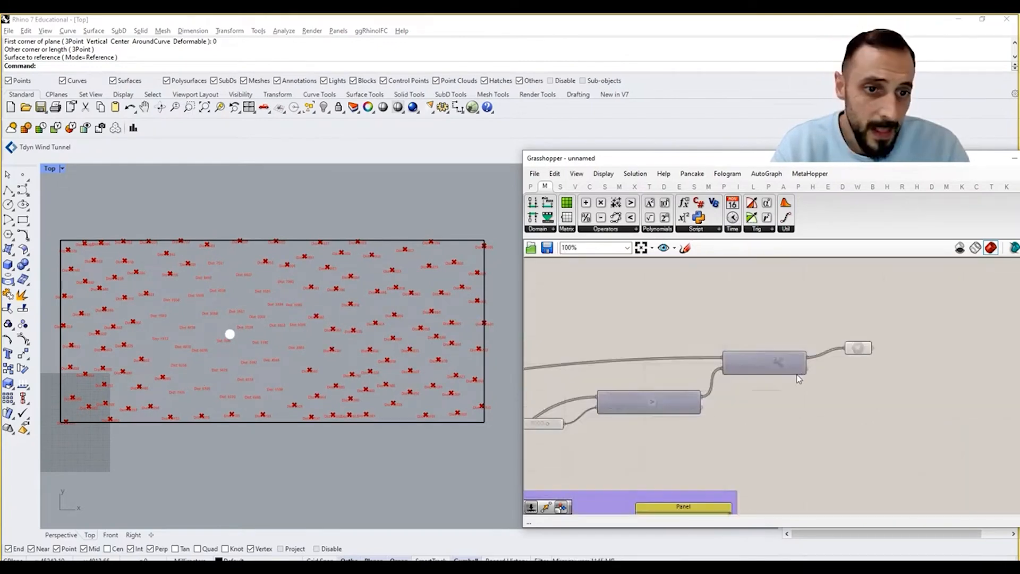
{"action": "scroll", "coordinate": [831, 375], "scroll_direction": "up", "scroll_amount": 2}
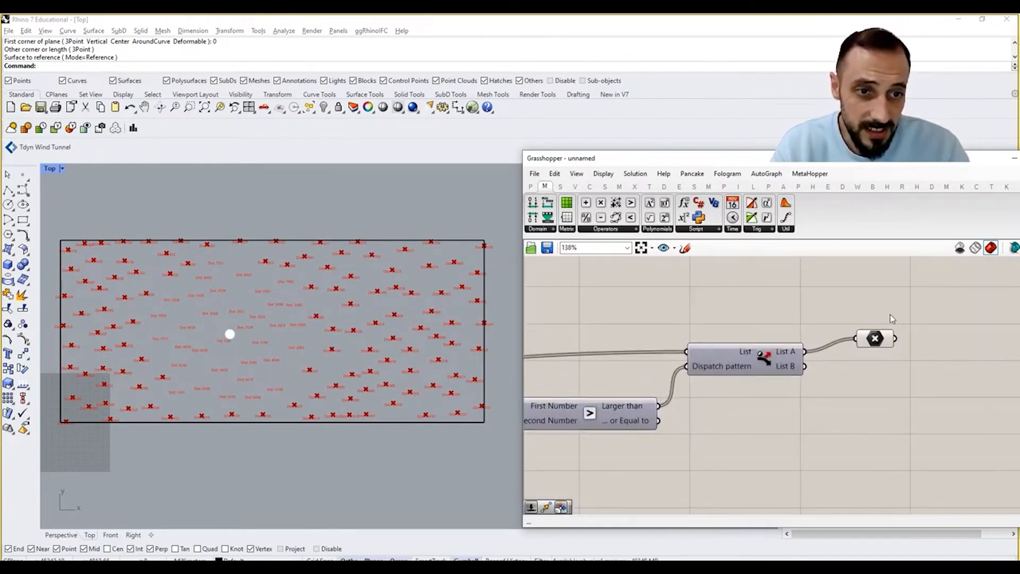
{"action": "right_click_drag", "start_coordinate": [890, 314], "coordinate": [830, 318]}
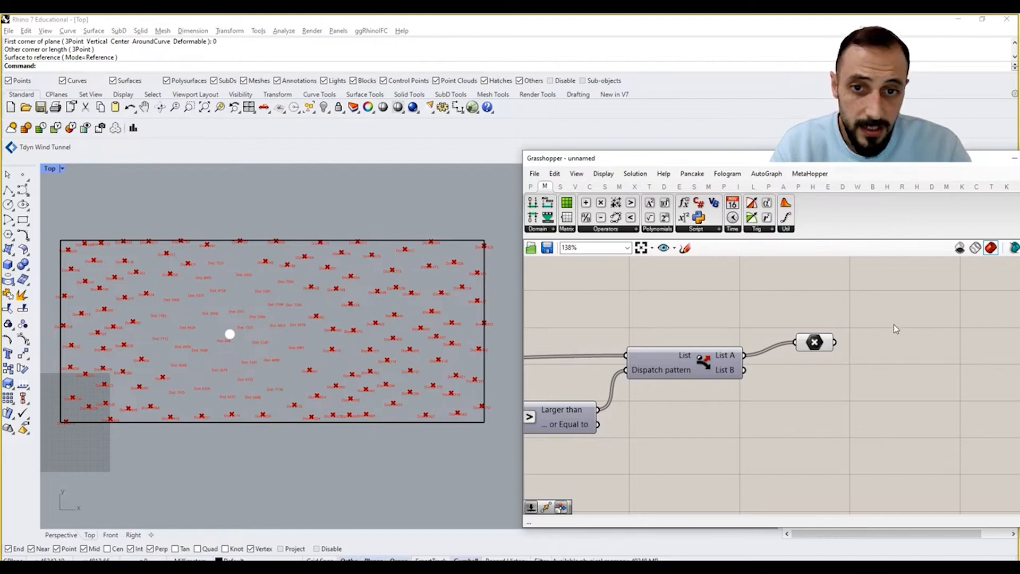
{"action": "scroll", "coordinate": [831, 345], "scroll_direction": "down", "scroll_amount": 5}
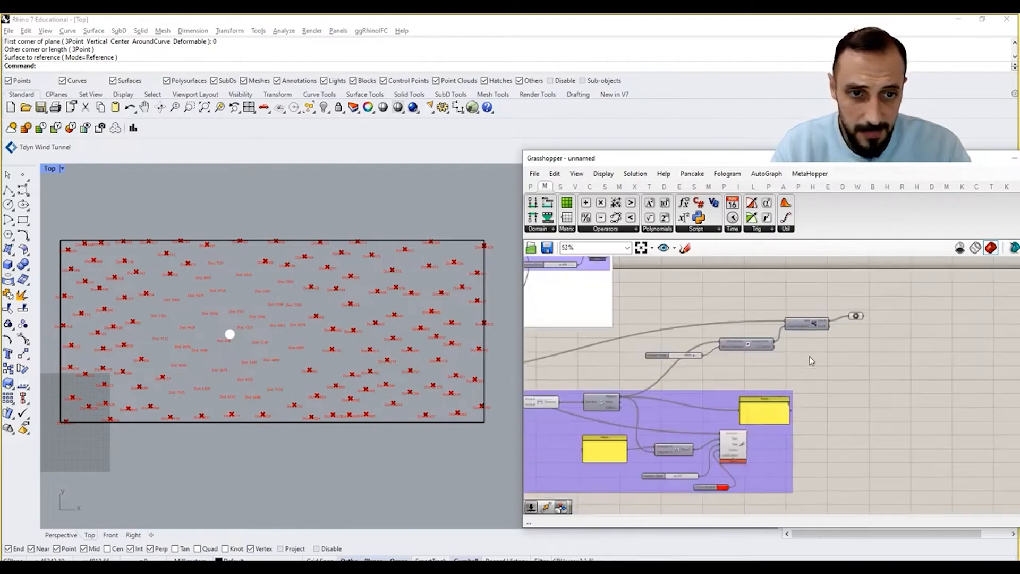
{"action": "scroll", "coordinate": [762, 405], "scroll_direction": "up", "scroll_amount": 4}
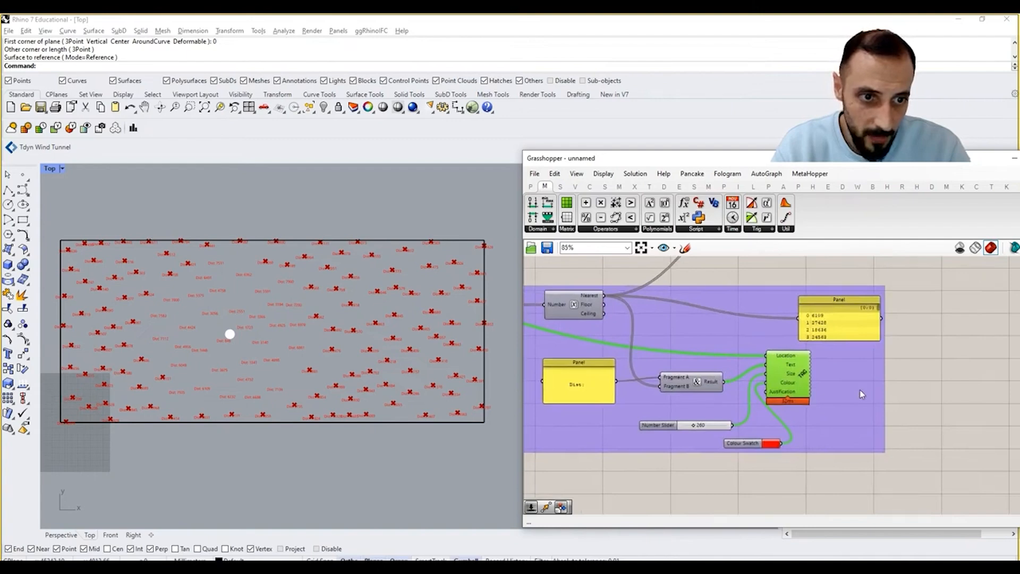
{"action": "left_click", "coordinate": [948, 380]}
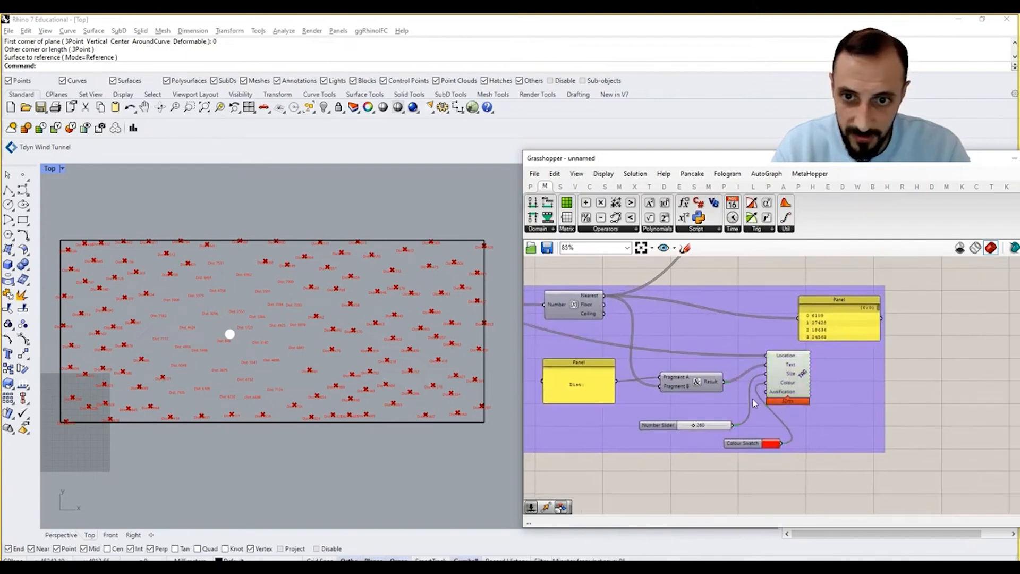
- Reduce the distance tags' text size by setting the Size slider to 162
{"action": "scroll", "coordinate": [750, 423], "scroll_direction": "up", "scroll_amount": 1}
{"action": "scroll", "coordinate": [719, 426], "scroll_direction": "up", "scroll_amount": 4}
{"action": "left_click_drag", "start_coordinate": [641, 425], "coordinate": [626, 423]}
{"action": "scroll", "coordinate": [659, 439], "scroll_direction": "down", "scroll_amount": 5}
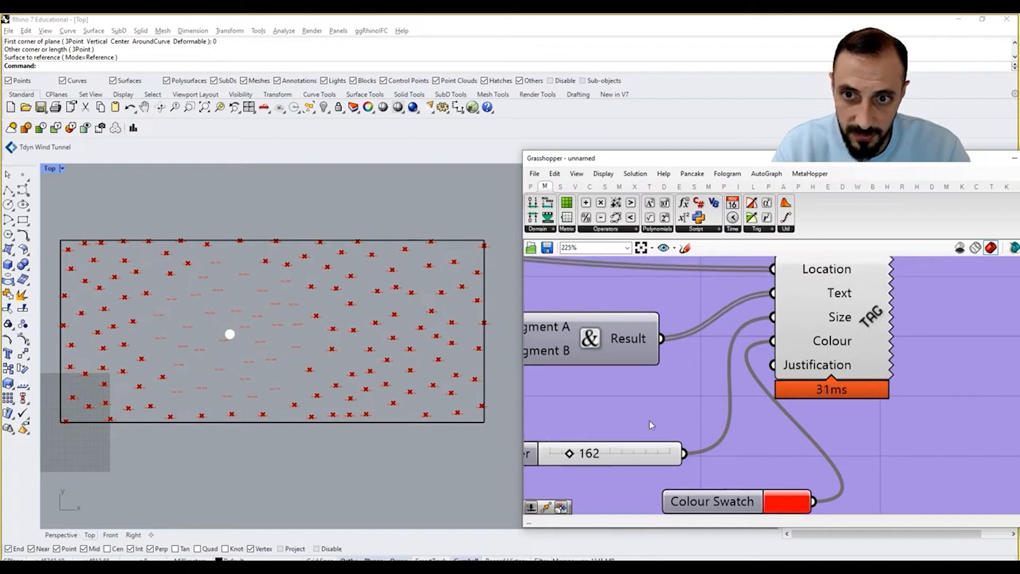
- Add a Circle component after the List A Point parameter and connect the points to its Plane input
{"action": "right_click_drag", "start_coordinate": [659, 440], "coordinate": [655, 456]}
{"action": "scroll", "coordinate": [655, 455], "scroll_direction": "down", "scroll_amount": 3}
{"action": "scroll", "coordinate": [729, 355], "scroll_direction": "up", "scroll_amount": 5}
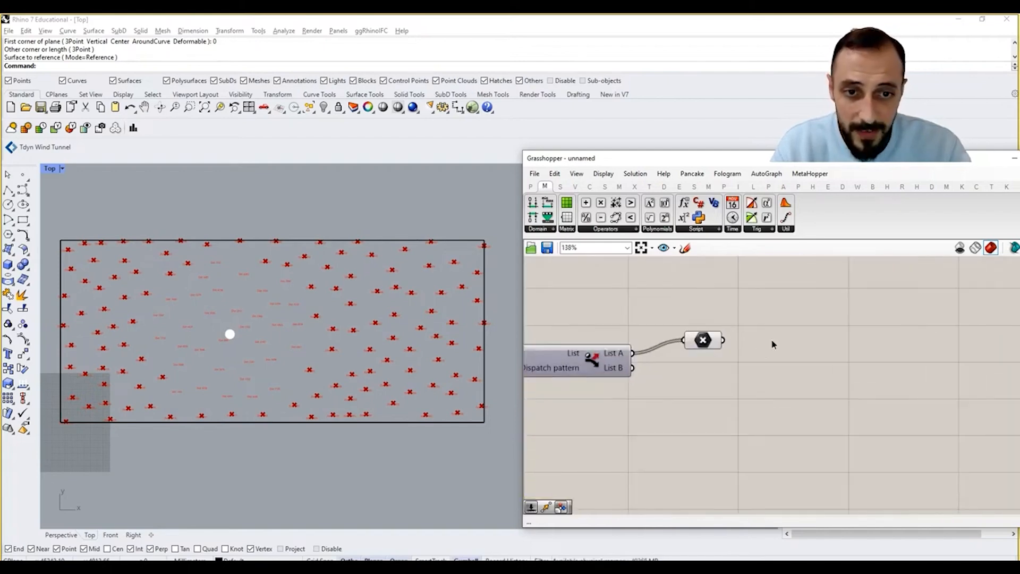
{"action": "double_click", "coordinate": [773, 343]}
{"action": "type", "text": "circle"}
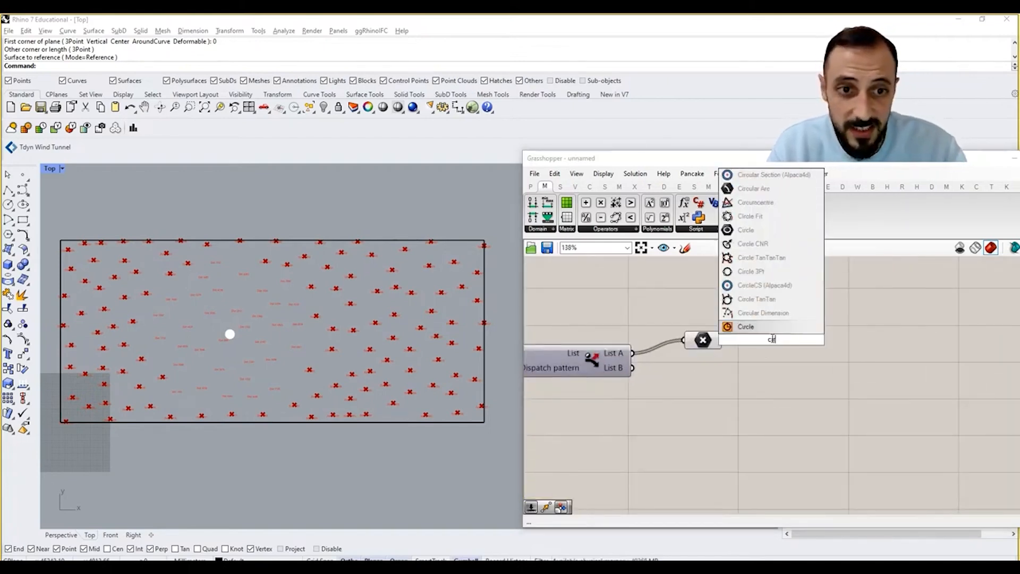
{"action": "key", "text": "Return"}
{"action": "left_click_drag", "start_coordinate": [731, 338], "coordinate": [865, 334]}
- Add a number slider for the Circle's Radius input and set it to 561, placing the Circle farther along the canvas
{"action": "double_click", "coordinate": [806, 369]}
{"action": "type", "text": "2"}
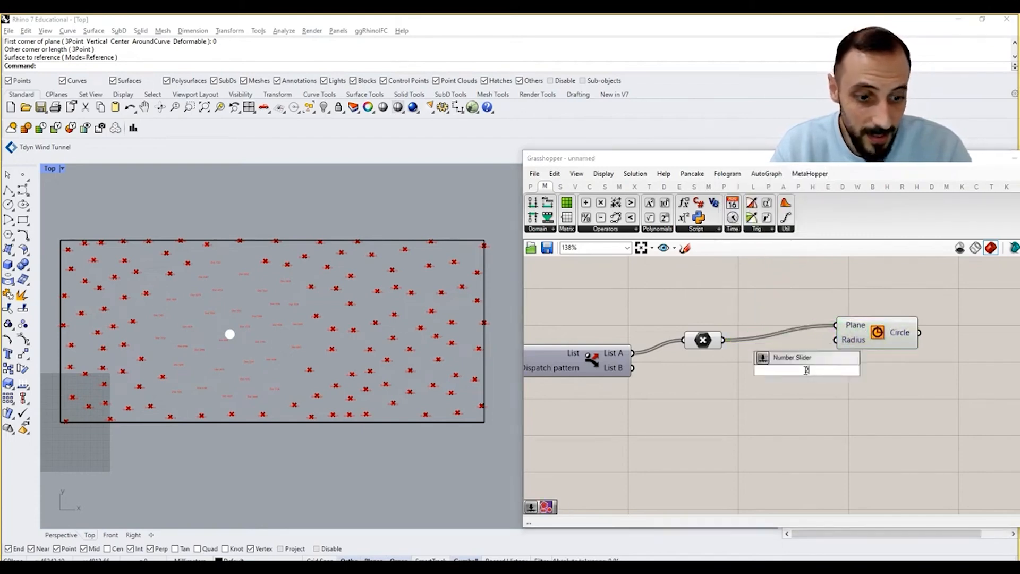
{"action": "type", "text": "00"}
{"action": "key", "text": "Return"}
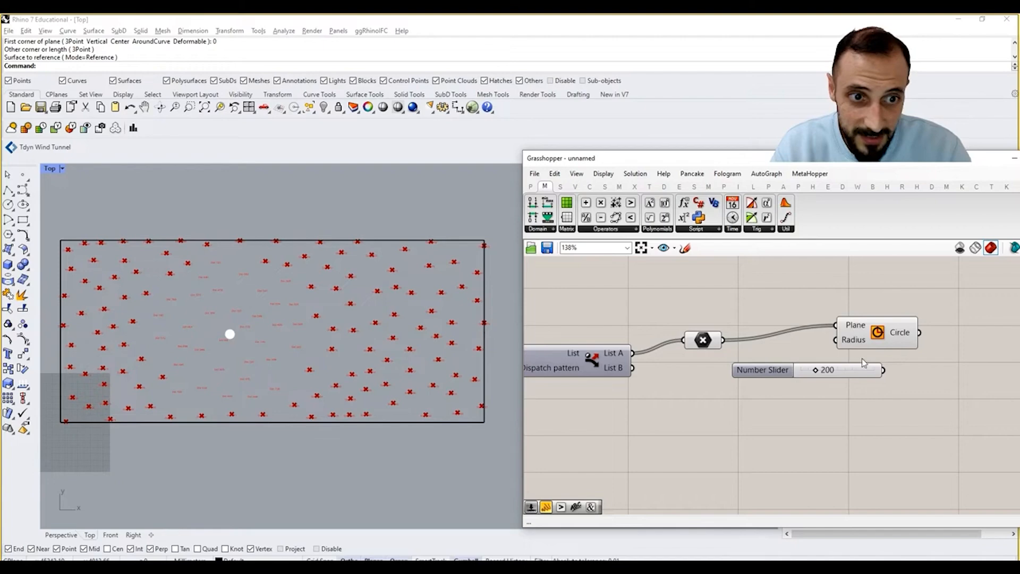
{"action": "left_click_drag", "start_coordinate": [884, 373], "coordinate": [842, 371]}
{"action": "left_click_drag", "start_coordinate": [879, 329], "coordinate": [961, 331]}
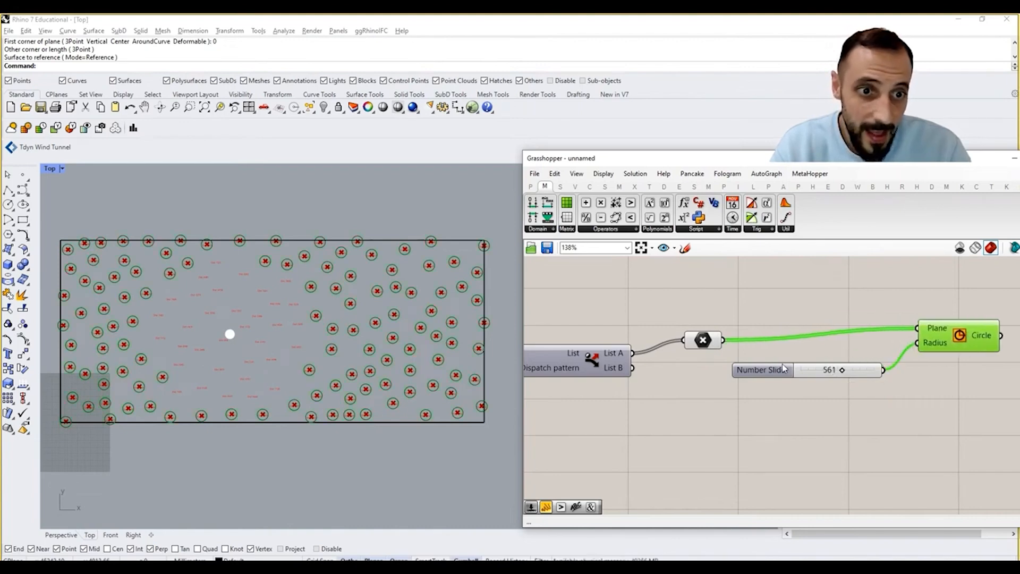
- Align the radius slider under the wire and group it with the Point parameter and the Circle component
{"action": "left_click_drag", "start_coordinate": [781, 365], "coordinate": [782, 357]}
{"action": "left_click_drag", "start_coordinate": [976, 287], "coordinate": [682, 406]}
{"action": "key", "text": "ctrl+g"}
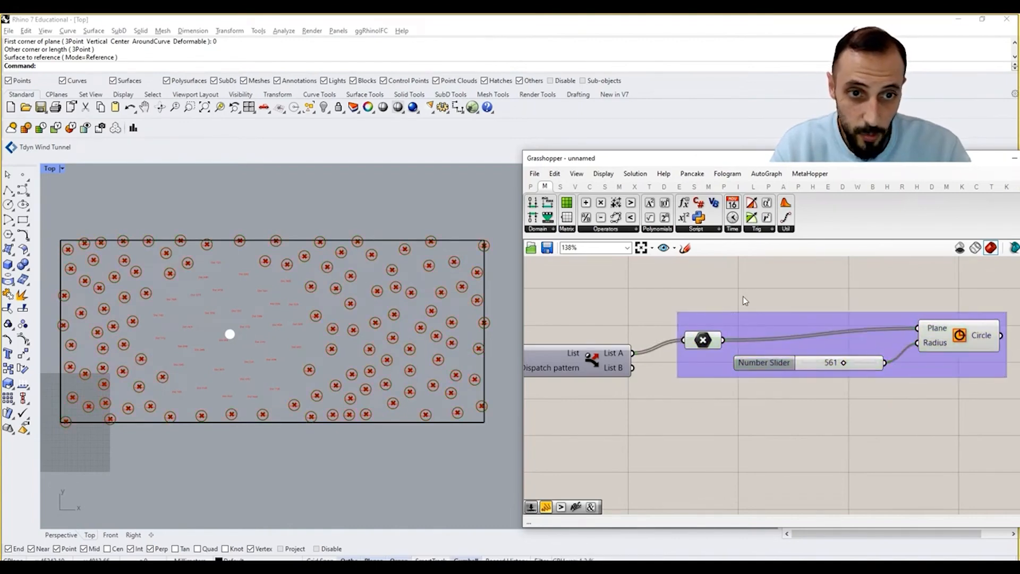
- Add a scribble reading "LARGER DISTANCE---> Circle" above the circle components and include it in their group
{"action": "double_click", "coordinate": [743, 295]}
{"action": "type", "text": "sc"}
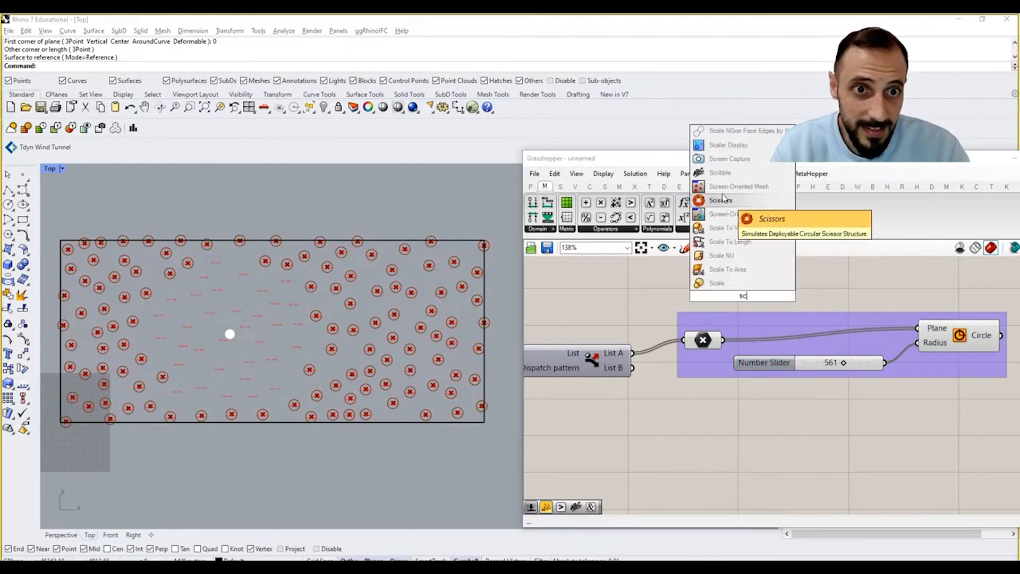
{"action": "left_click", "coordinate": [720, 172]}
{"action": "double_click", "coordinate": [773, 295]}
{"action": "type", "text": "LARGER"}
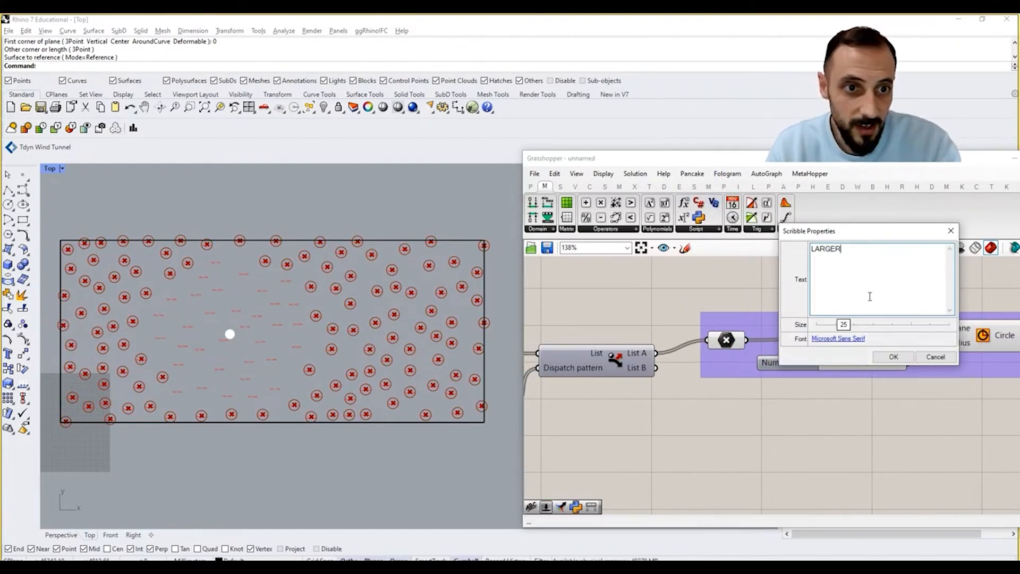
{"action": "type", "text": "ANCE--->"}
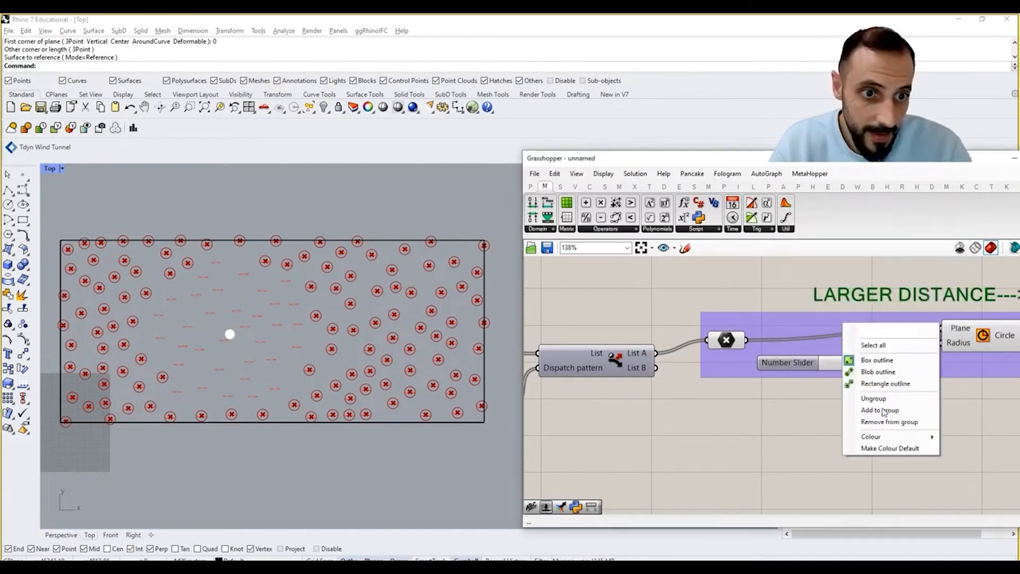
{"action": "left_click", "coordinate": [872, 405]}
- Raise the circle group slightly and duplicate its Point parameter below the group
{"action": "scroll", "coordinate": [872, 405], "scroll_direction": "down", "scroll_amount": 3}
{"action": "left_click_drag", "start_coordinate": [796, 326], "coordinate": [791, 324]}
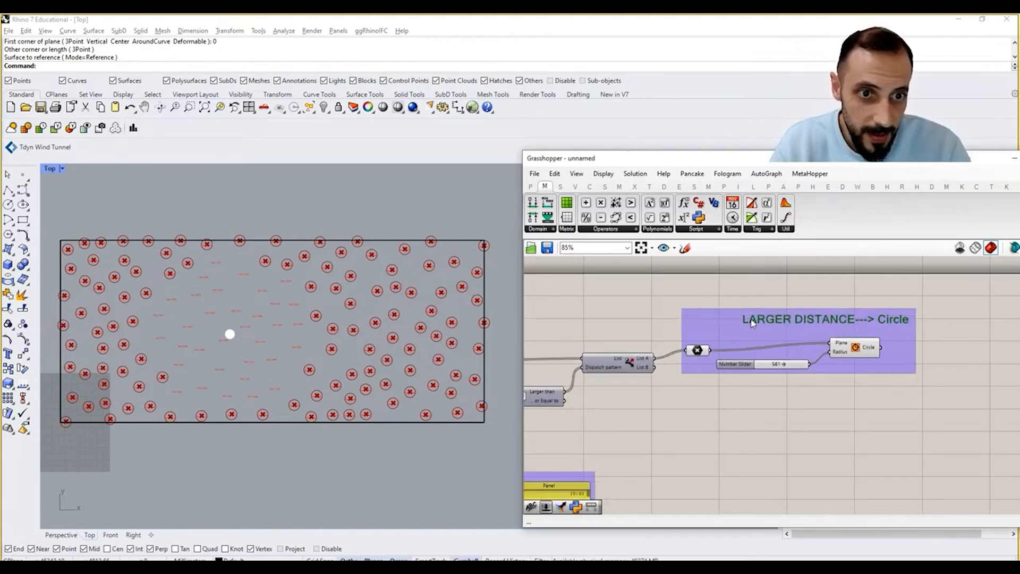
{"action": "left_click_drag", "start_coordinate": [725, 353], "coordinate": [722, 336]}
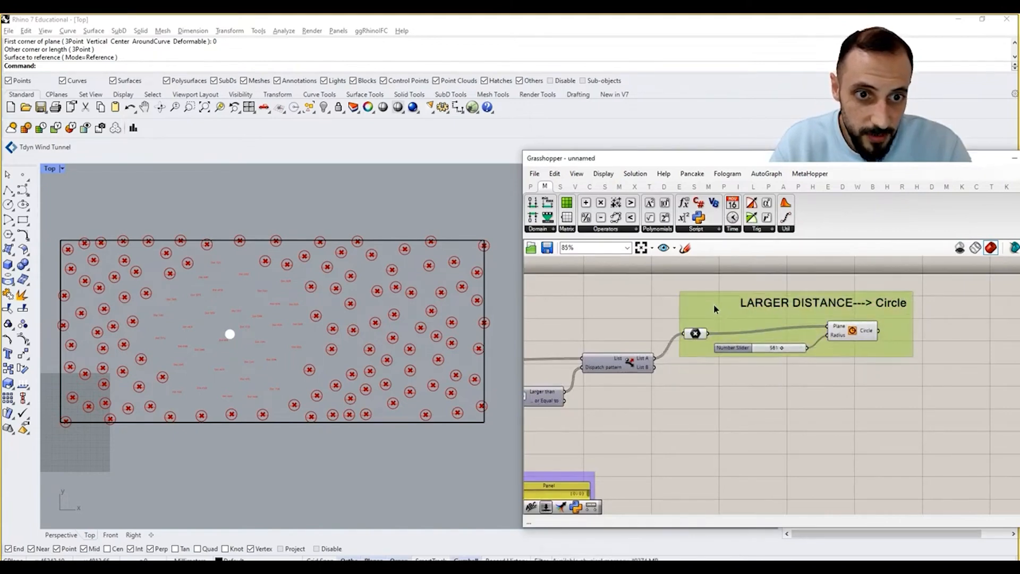
{"action": "left_click", "coordinate": [693, 337]}
{"action": "left_click_drag", "start_coordinate": [694, 336], "coordinate": [684, 408], "text": "alt"}
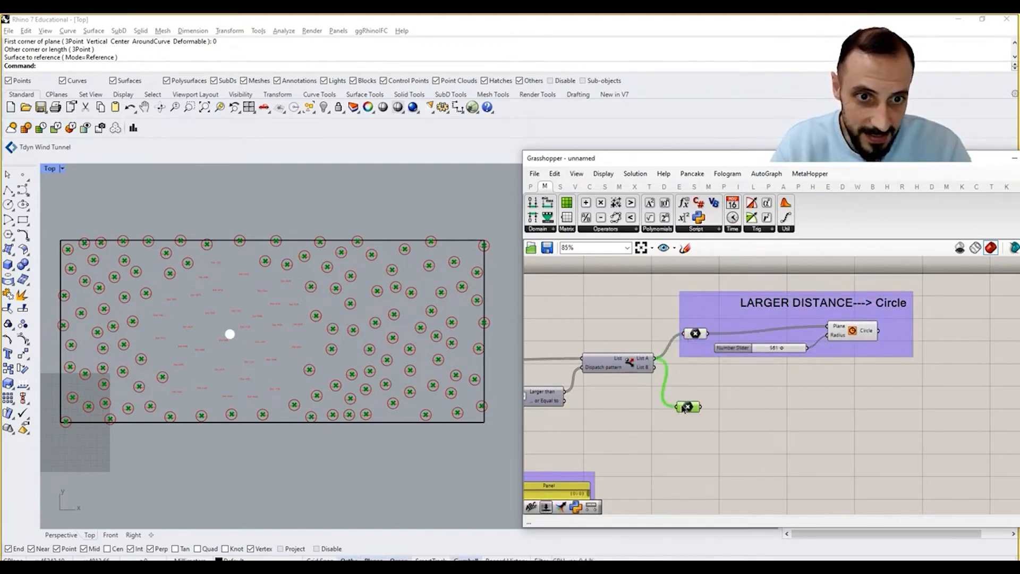
{"action": "double_click", "coordinate": [813, 397]}
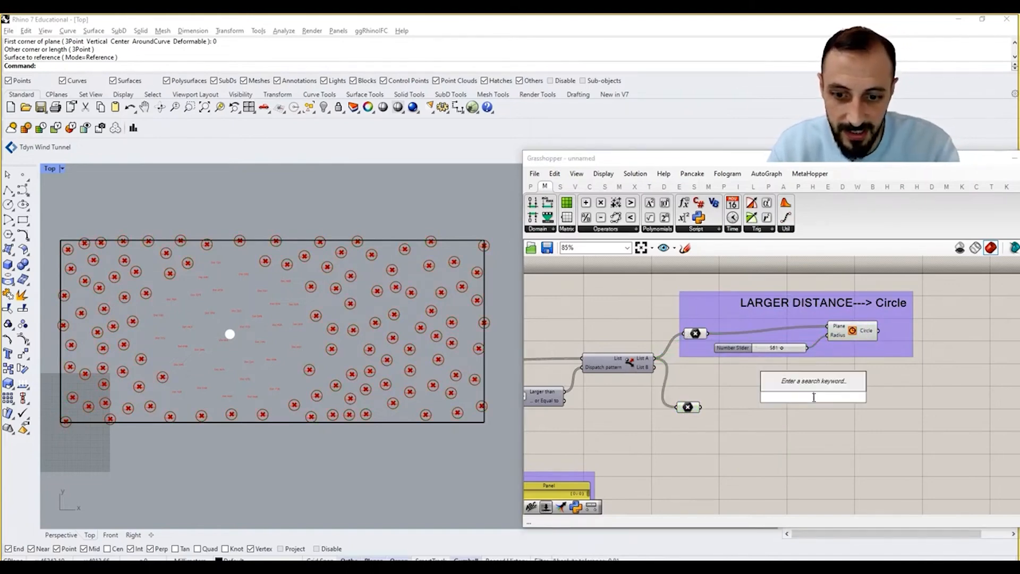
{"action": "type", "text": "hexa"}
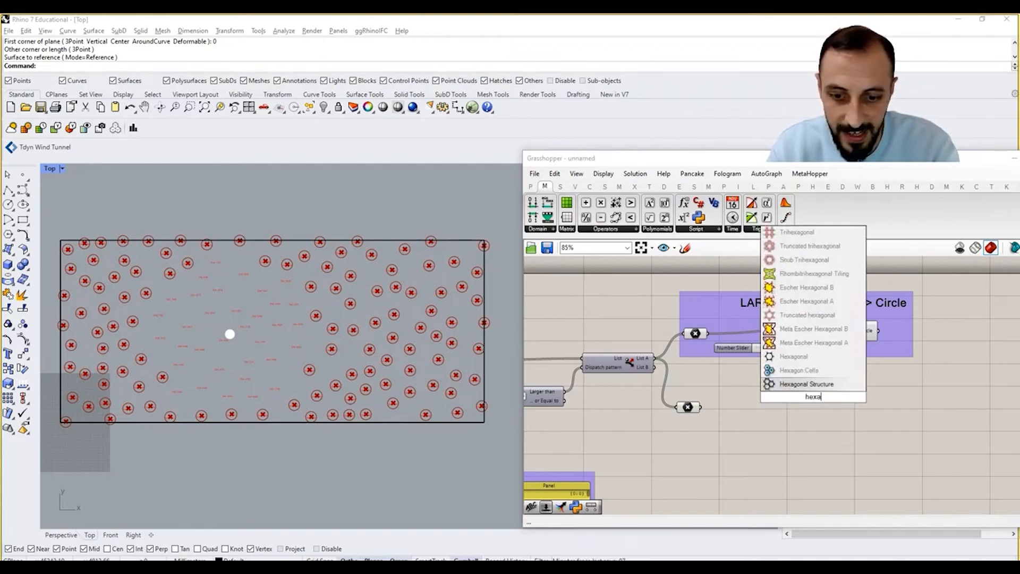
{"action": "key", "text": "Escape"}
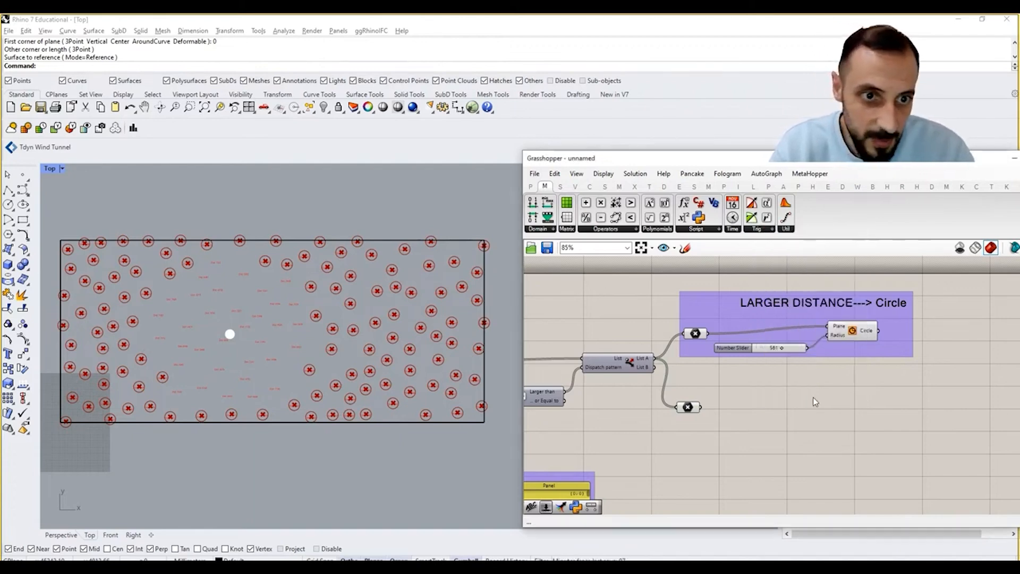
- Add a Polygon component beside the duplicated Point parameter and connect the points to its Plane input
{"action": "left_click", "coordinate": [589, 187]}
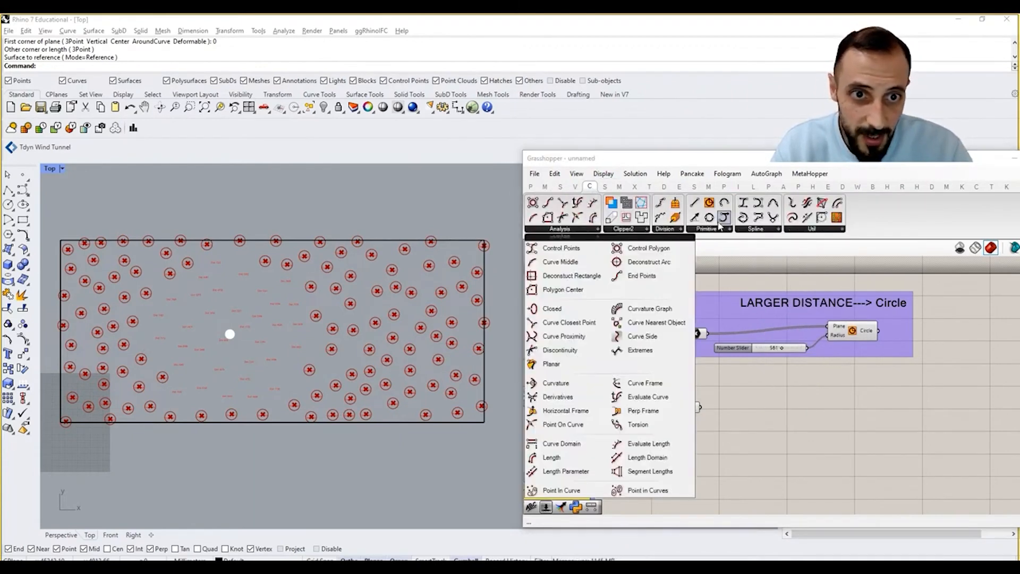
{"action": "left_click", "coordinate": [717, 229]}
{"action": "left_click", "coordinate": [714, 431]}
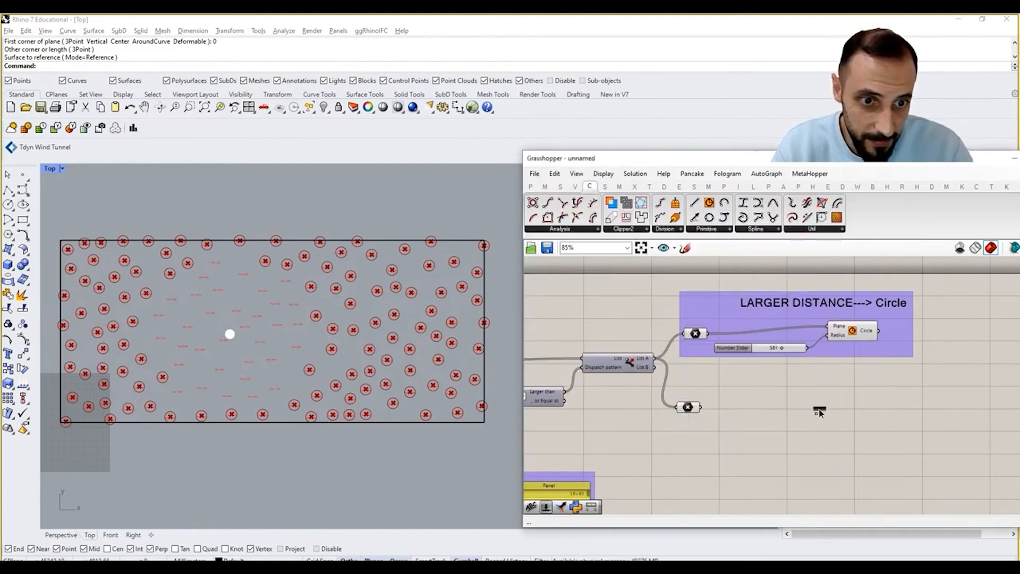
{"action": "left_click", "coordinate": [818, 413]}
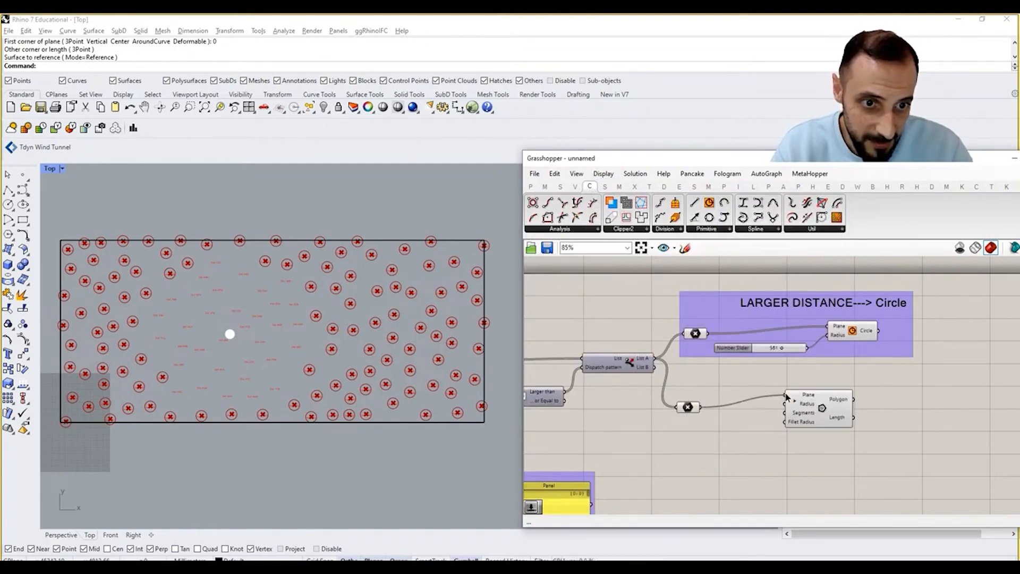
- Duplicate the circle radius slider below the group and connect the copy to the Polygon's Radius input
{"action": "left_click_drag", "start_coordinate": [746, 342], "coordinate": [745, 352], "text": "alt"}
{"action": "key", "text": "ctrl+z"}
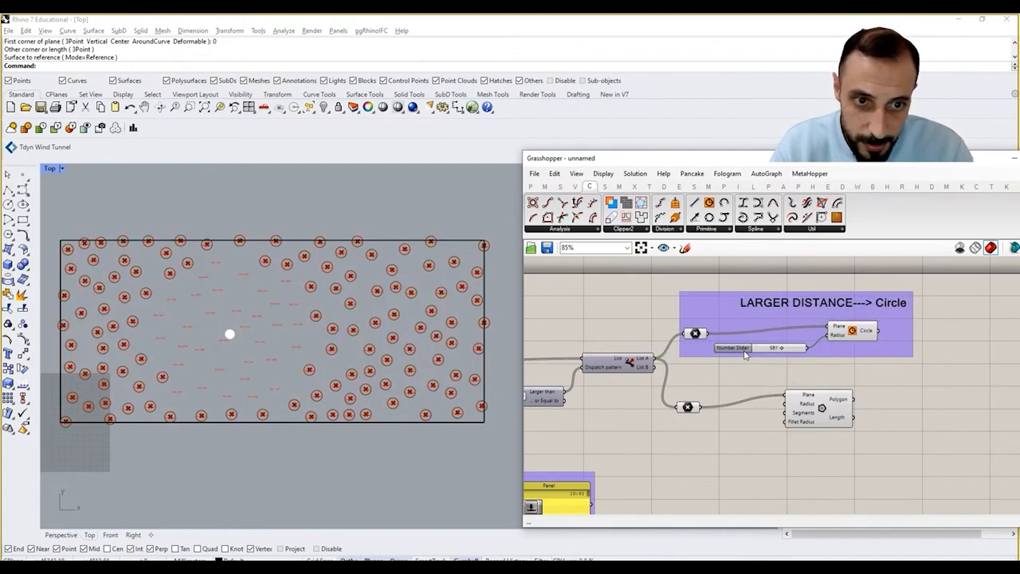
{"action": "left_click", "coordinate": [742, 349]}
{"action": "left_click_drag", "start_coordinate": [742, 349], "coordinate": [719, 437], "text": "alt"}
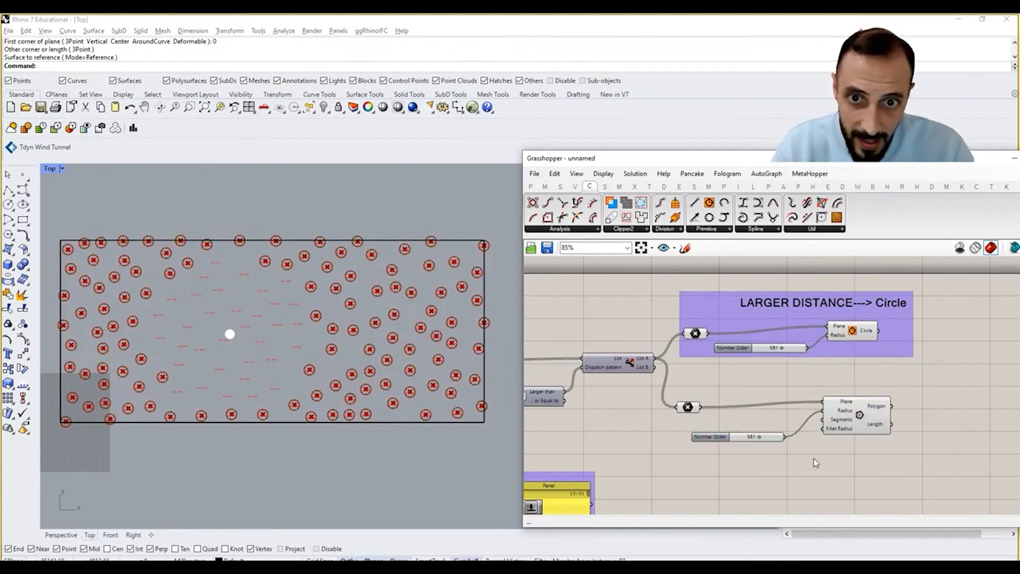
- Add a number slider with value 4 and connect it to the Polygon's Segments input
{"action": "scroll", "coordinate": [801, 445], "scroll_direction": "up", "scroll_amount": 1}
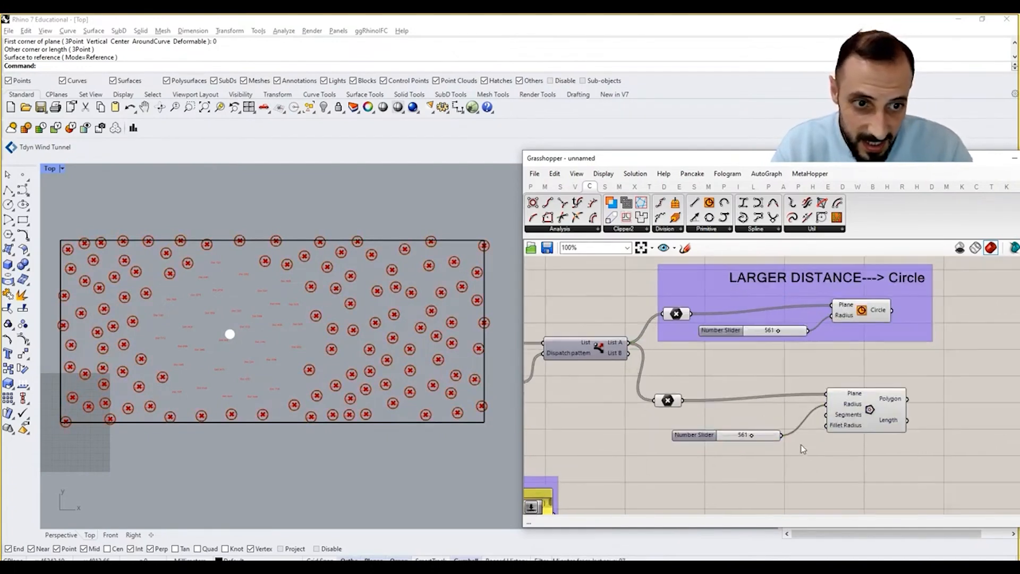
{"action": "left_click_drag", "start_coordinate": [769, 435], "coordinate": [767, 429]}
{"action": "double_click", "coordinate": [785, 459]}
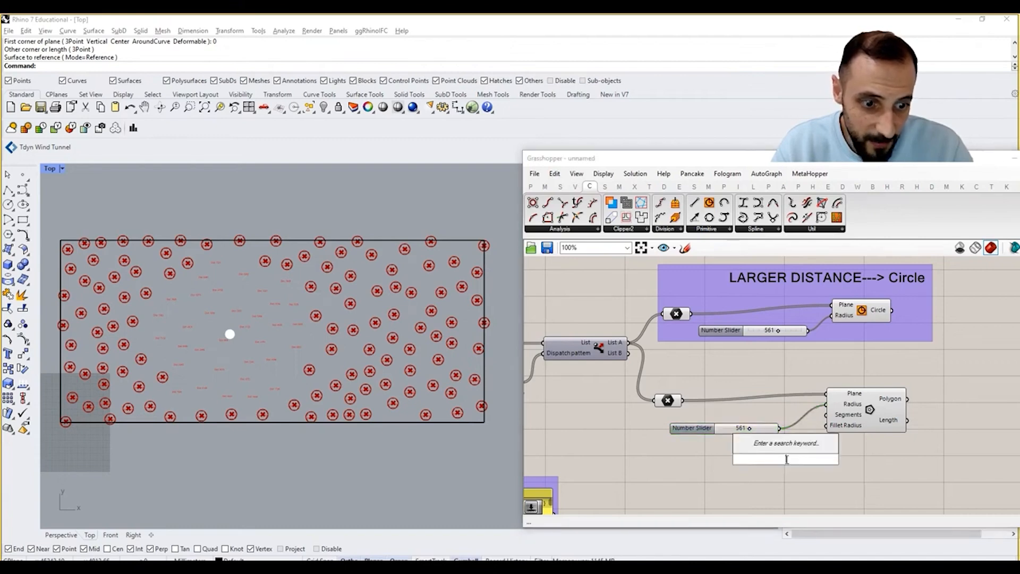
{"action": "type", "text": "4"}
{"action": "key", "text": "Return"}
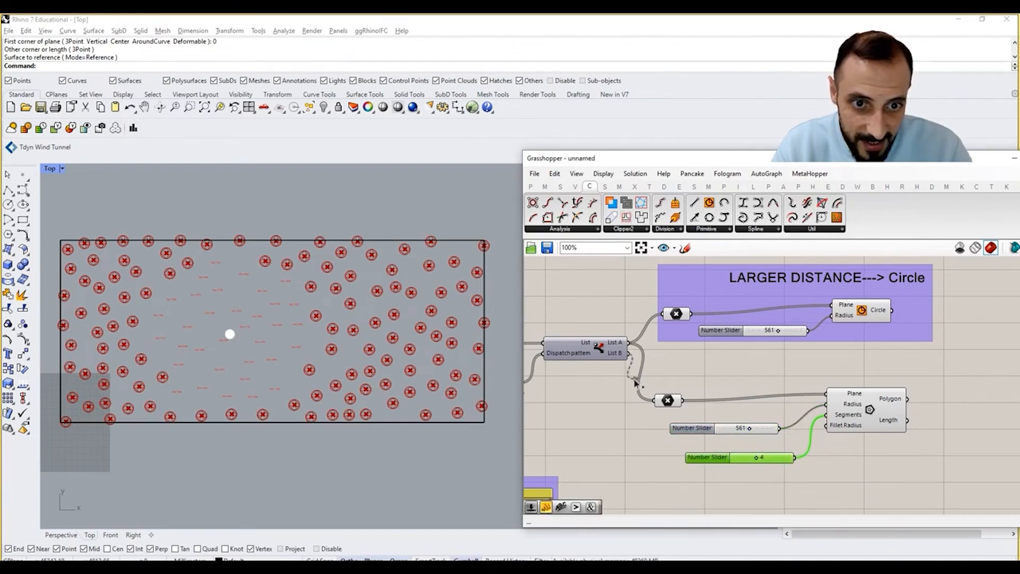
- Feed the duplicated Point parameter from Dispatch's List B output instead of List A and check the shapes around the attractor
{"action": "left_click_drag", "start_coordinate": [653, 399], "coordinate": [654, 400]}
{"action": "left_click", "coordinate": [669, 385]}
{"action": "right_click_drag", "start_coordinate": [264, 307], "coordinate": [281, 304]}
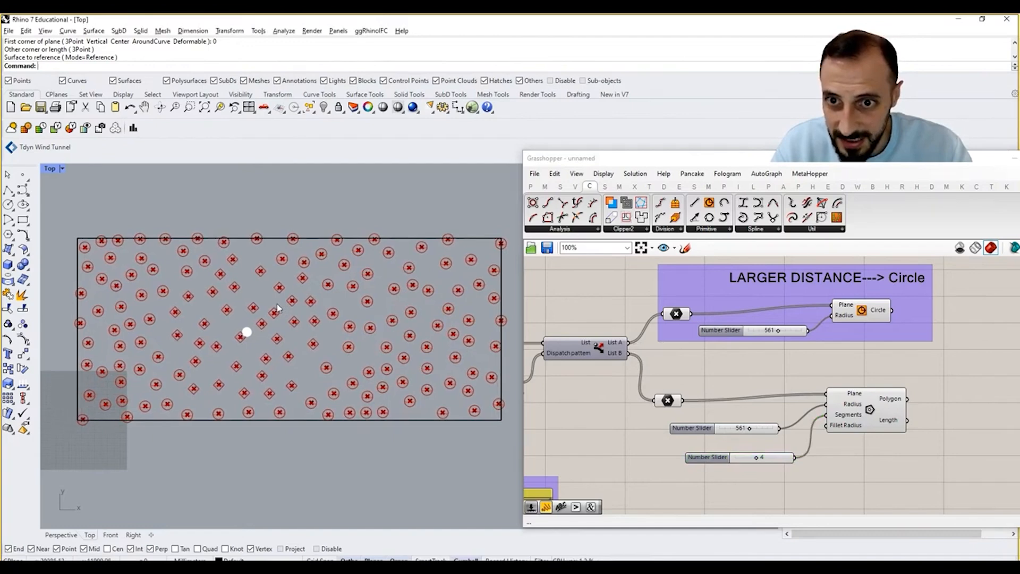
{"action": "scroll", "coordinate": [273, 268], "scroll_direction": "up", "scroll_amount": 5}
{"action": "scroll", "coordinate": [319, 284], "scroll_direction": "down", "scroll_amount": 4}
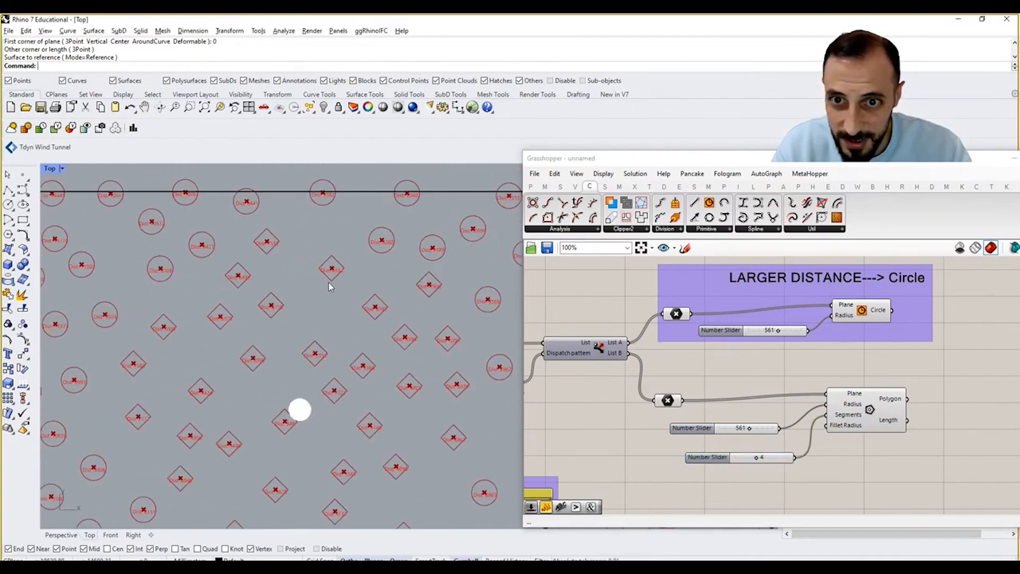
{"action": "scroll", "coordinate": [249, 317], "scroll_direction": "up", "scroll_amount": 2}
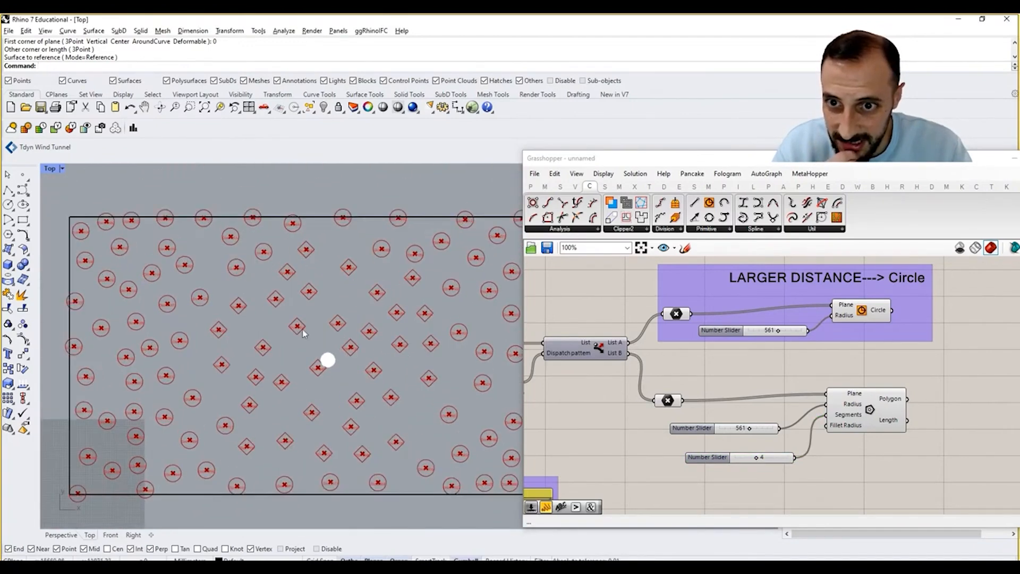
- Set the Polygon's Segments slider to 3 to turn the shapes into triangles
{"action": "right_click_drag", "start_coordinate": [809, 467], "coordinate": [790, 464]}
{"action": "left_click_drag", "start_coordinate": [738, 457], "coordinate": [732, 458]}
{"action": "right_click_drag", "start_coordinate": [777, 469], "coordinate": [719, 465]}
- Duplicate the circle label above the polygon components and group it with the Point parameter, both sliders and the Polygon
{"action": "left_click_drag", "start_coordinate": [864, 349], "coordinate": [563, 471]}
{"action": "left_click", "coordinate": [692, 275]}
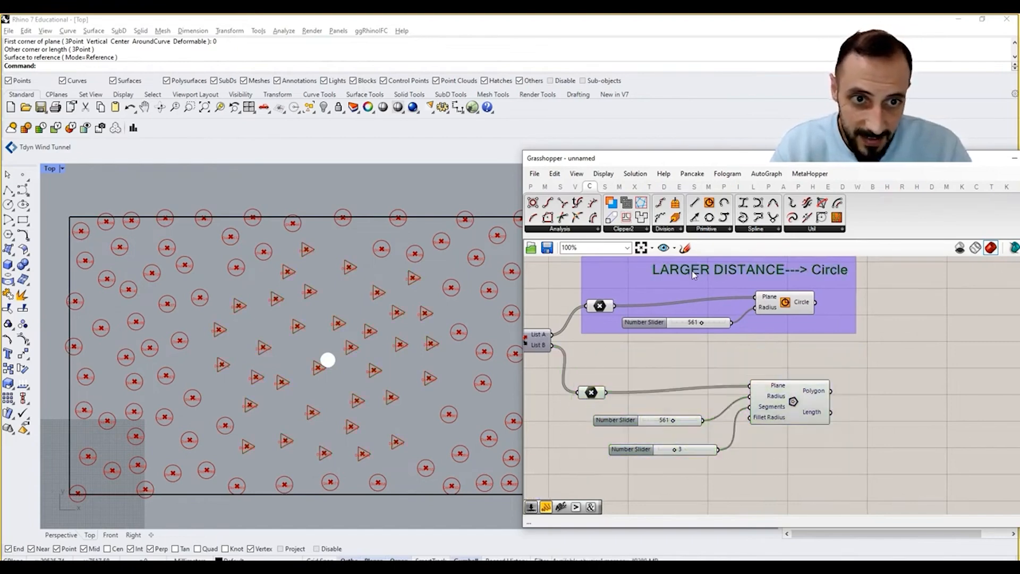
{"action": "left_click_drag", "start_coordinate": [693, 271], "coordinate": [657, 363], "text": "alt"}
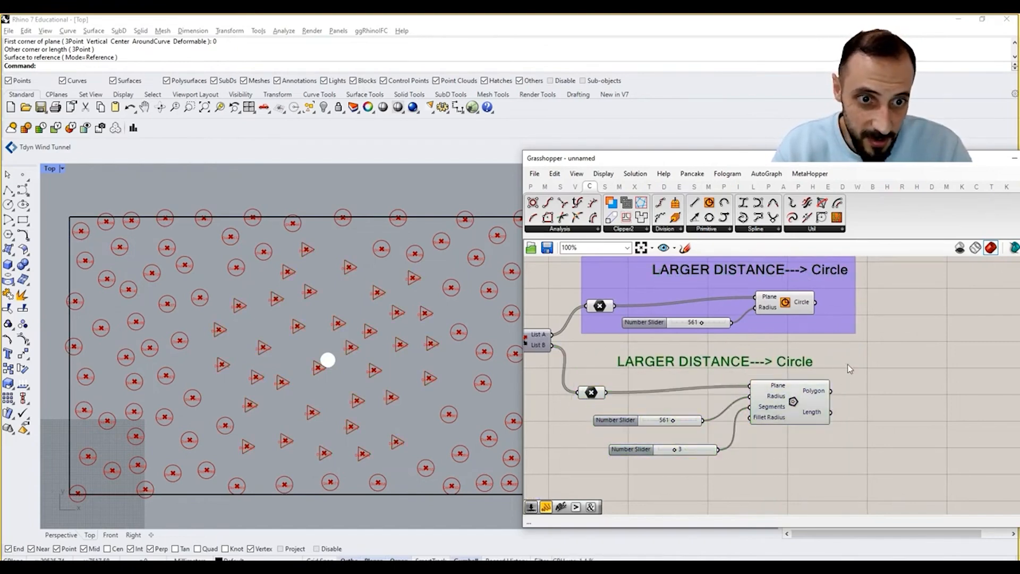
{"action": "left_click_drag", "start_coordinate": [847, 364], "coordinate": [583, 470]}
{"action": "right_click", "coordinate": [585, 471]}
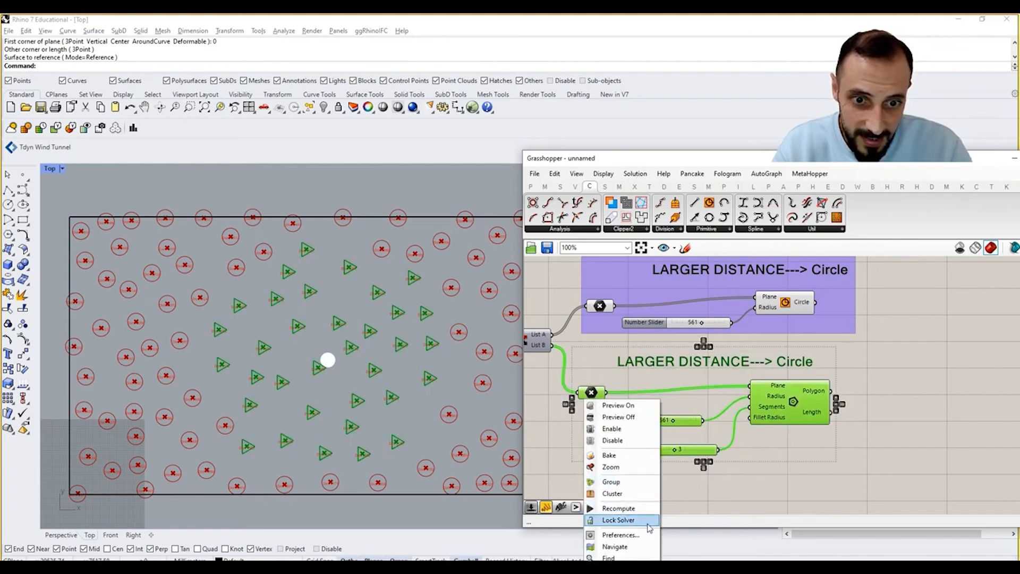
{"action": "left_click", "coordinate": [611, 482]}
- Change the duplicated label's text to "SMALLER DISTANCE---> TRIANGLE" and recolour its group off-white
{"action": "double_click", "coordinate": [655, 361]}
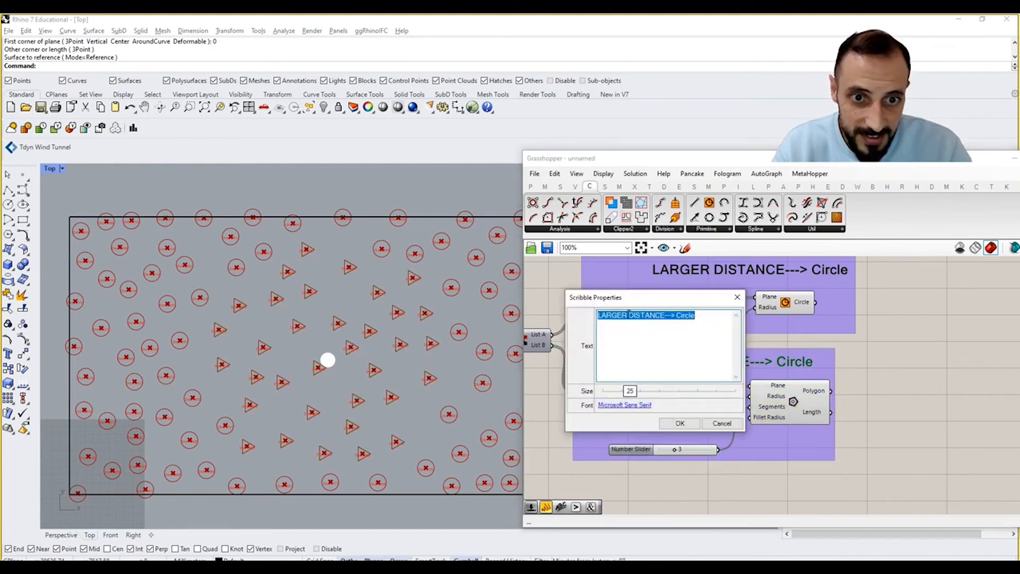
{"action": "left_click_drag", "start_coordinate": [699, 315], "coordinate": [688, 315]}
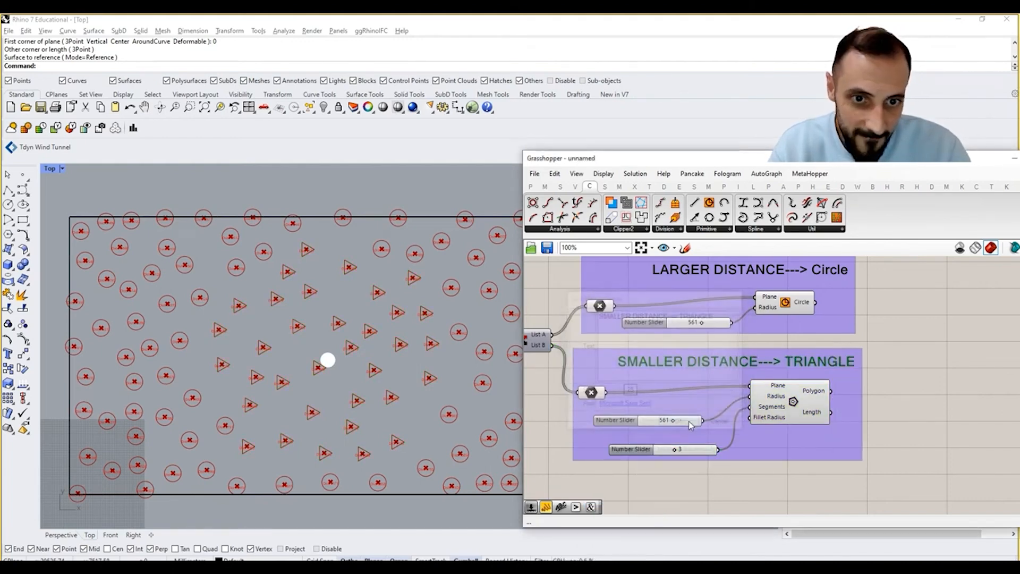
{"action": "scroll", "coordinate": [776, 452], "scroll_direction": "down", "scroll_amount": 2}
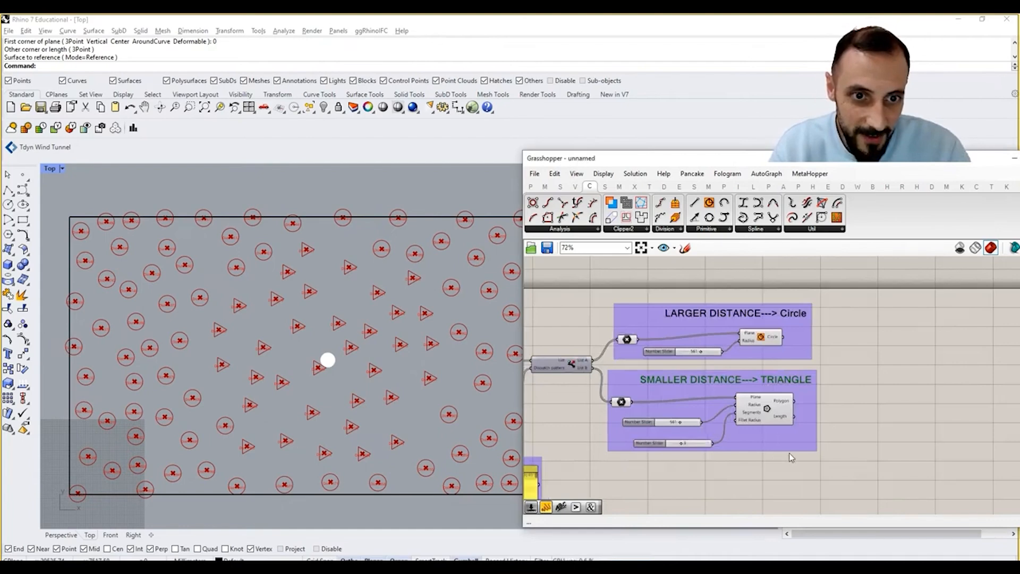
{"action": "right_click", "coordinate": [812, 445]}
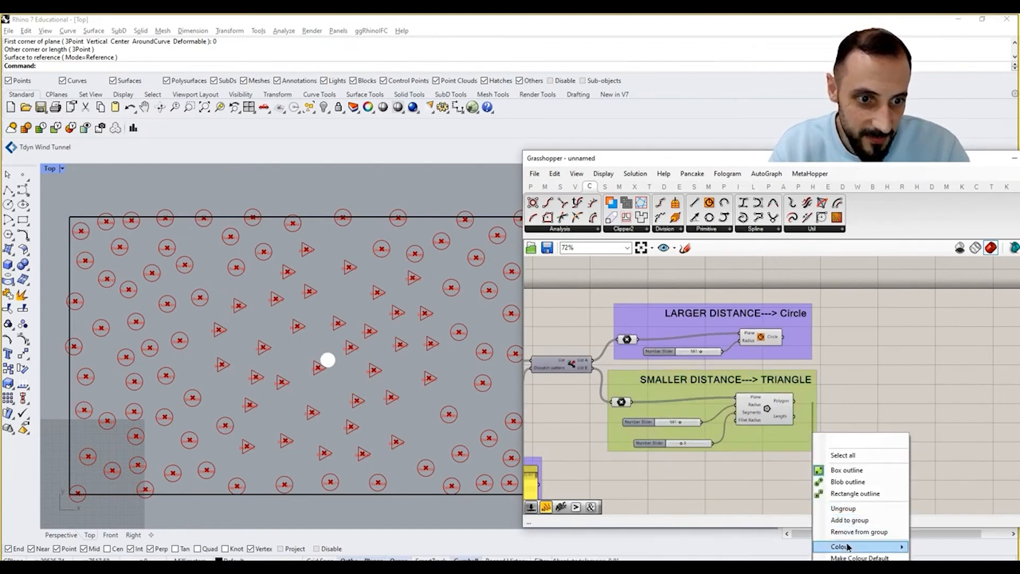
{"action": "mouse_move", "coordinate": [842, 546]}
{"action": "left_click", "coordinate": [626, 477]}
- Group the 8000 threshold slider, the Larger Than component and the Dispatch component
{"action": "scroll", "coordinate": [850, 406], "scroll_direction": "down", "scroll_amount": 6}
{"action": "left_click_drag", "start_coordinate": [780, 451], "coordinate": [779, 462]}
{"action": "scroll", "coordinate": [799, 389], "scroll_direction": "up", "scroll_amount": 5}
{"action": "scroll", "coordinate": [803, 389], "scroll_direction": "up", "scroll_amount": 3}
{"action": "left_click_drag", "start_coordinate": [843, 374], "coordinate": [531, 468]}
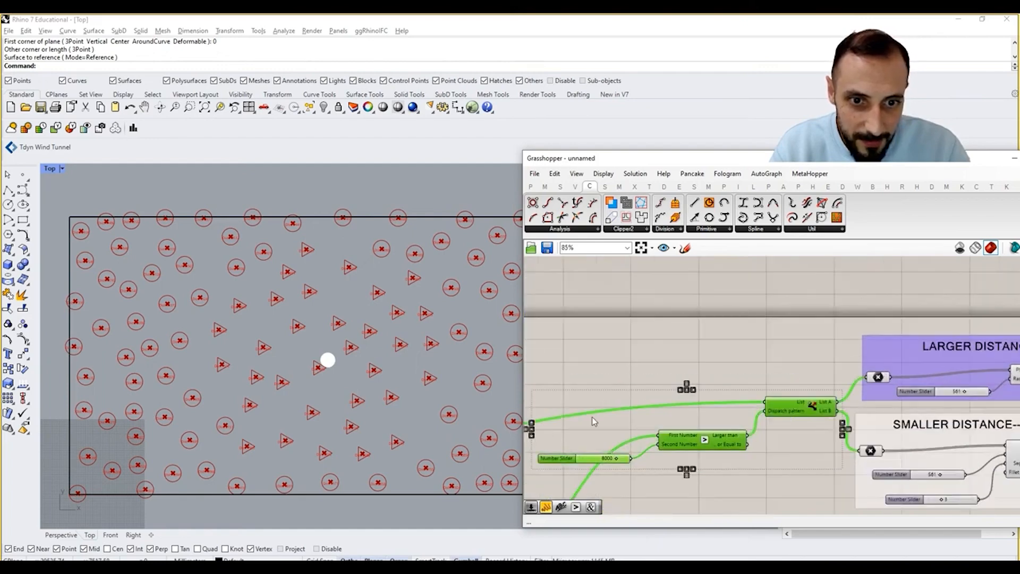
{"action": "right_click", "coordinate": [601, 372]}
{"action": "left_click", "coordinate": [622, 458]}
{"action": "left_click_drag", "start_coordinate": [779, 439], "coordinate": [762, 441]}
- Shift the attractor point to about 0.43, 0.44 with the MD Slider and check how circles and triangles redistribute
{"action": "scroll", "coordinate": [760, 412], "scroll_direction": "down", "scroll_amount": 1}
{"action": "right_click_drag", "start_coordinate": [667, 432], "coordinate": [902, 430]}
{"action": "scroll", "coordinate": [902, 431], "scroll_direction": "down", "scroll_amount": 4}
{"action": "right_click_drag", "start_coordinate": [664, 404], "coordinate": [783, 415]}
{"action": "scroll", "coordinate": [783, 415], "scroll_direction": "up", "scroll_amount": 6}
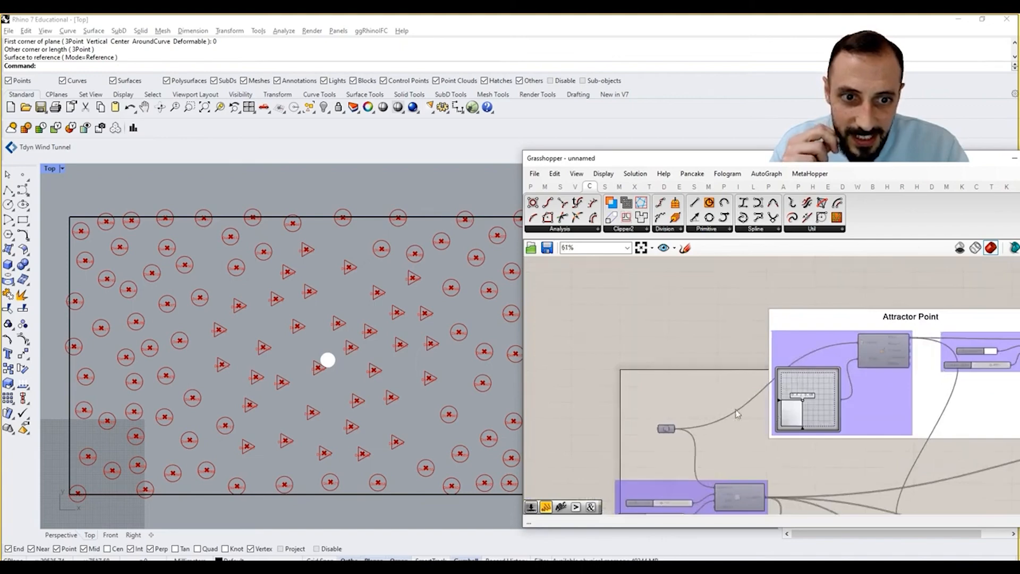
{"action": "mouse_move", "coordinate": [822, 398]}
{"action": "left_mouse_down"}
{"action": "mouse_move", "coordinate": [801, 393]}
{"action": "mouse_move", "coordinate": [814, 386]}
{"action": "mouse_move", "coordinate": [834, 397]}
{"action": "mouse_move", "coordinate": [822, 402]}
{"action": "left_mouse_up"}
{"action": "scroll", "coordinate": [349, 359], "scroll_direction": "down", "scroll_amount": 5}
{"action": "scroll", "coordinate": [353, 352], "scroll_direction": "up", "scroll_amount": 4}
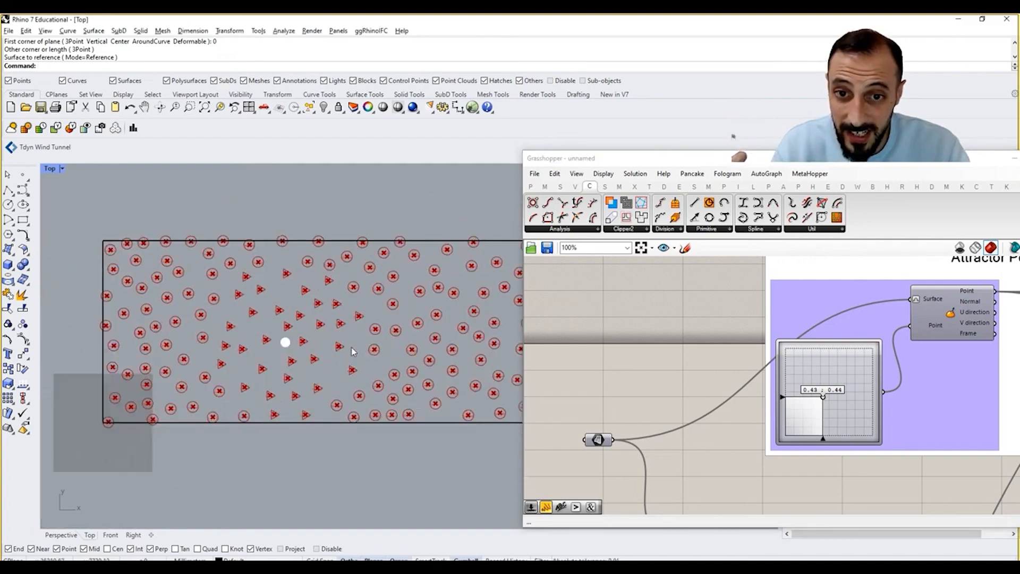
- Turn off the preview of both Point parameters in the circle and triangle groups
{"action": "scroll", "coordinate": [658, 386], "scroll_direction": "down", "scroll_amount": 5}
{"action": "right_click_drag", "start_coordinate": [1009, 432], "coordinate": [865, 416]}
{"action": "scroll", "coordinate": [866, 417], "scroll_direction": "up", "scroll_amount": 2}
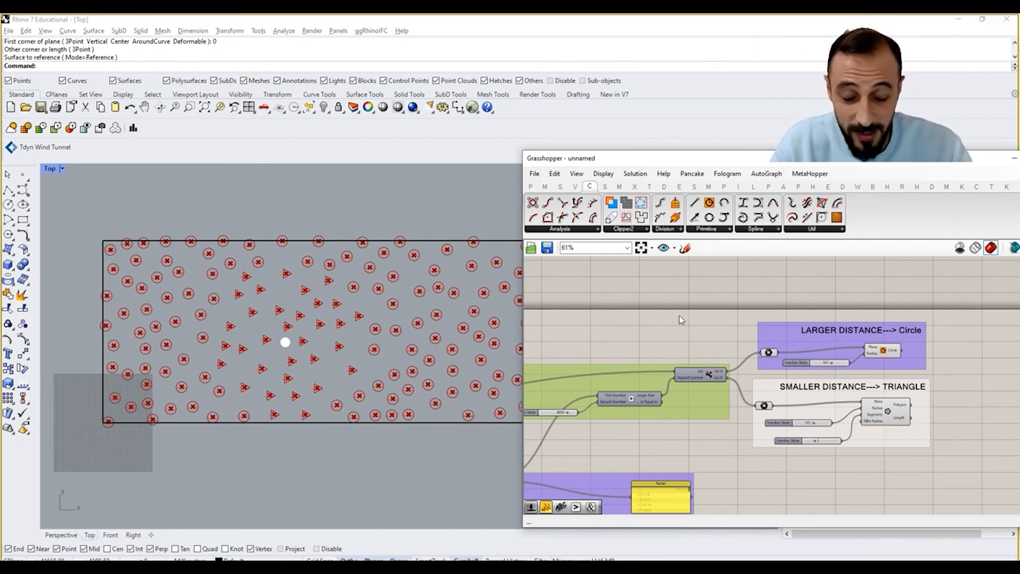
{"action": "scroll", "coordinate": [739, 452], "scroll_direction": "down", "scroll_amount": 3}
{"action": "right_click_drag", "start_coordinate": [739, 452], "coordinate": [756, 394]}
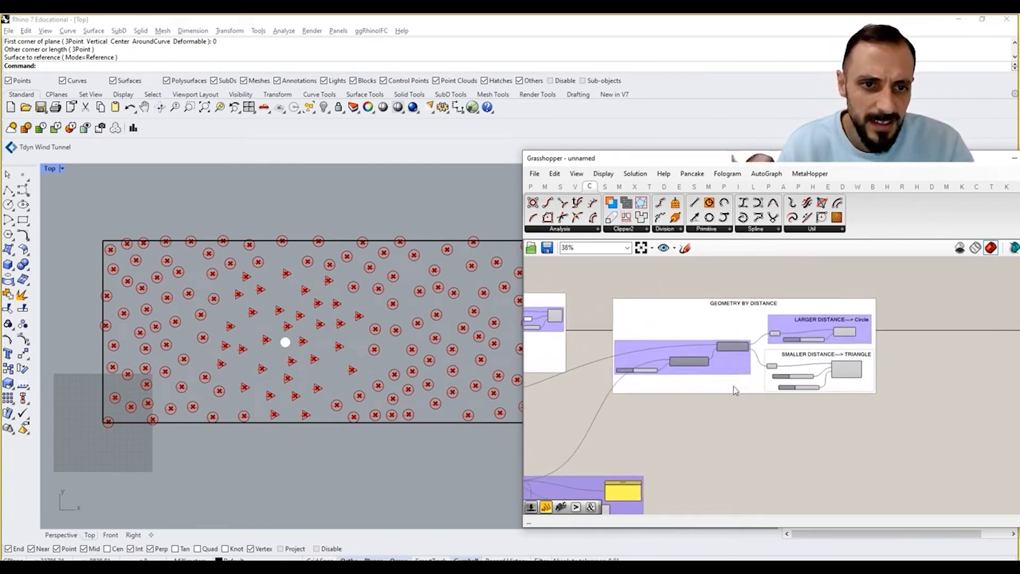
{"action": "scroll", "coordinate": [735, 329], "scroll_direction": "up", "scroll_amount": 2}
{"action": "scroll", "coordinate": [752, 303], "scroll_direction": "up", "scroll_amount": 2}
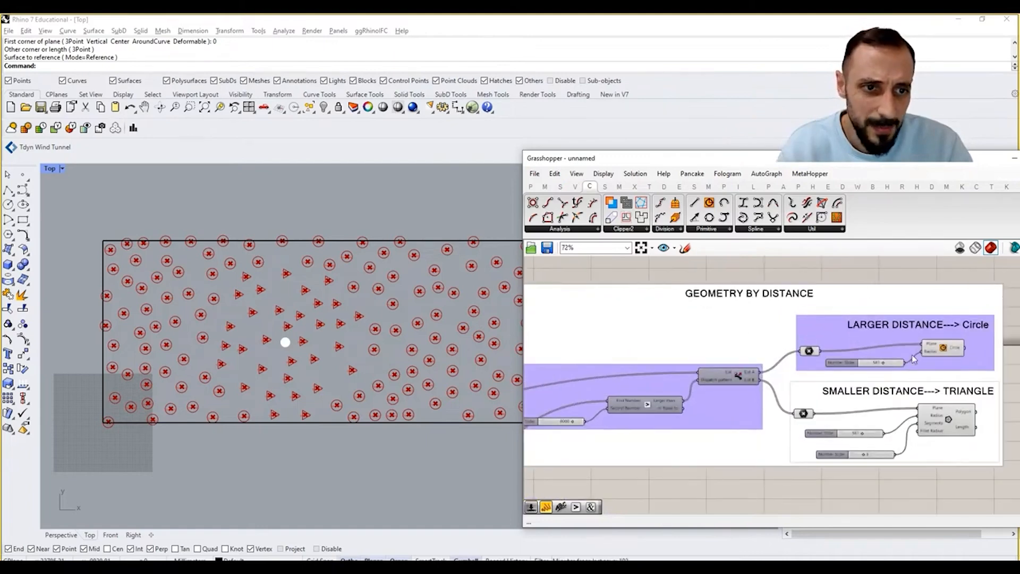
{"action": "left_click", "coordinate": [809, 351]}
{"action": "left_click", "coordinate": [804, 413], "text": "shift"}
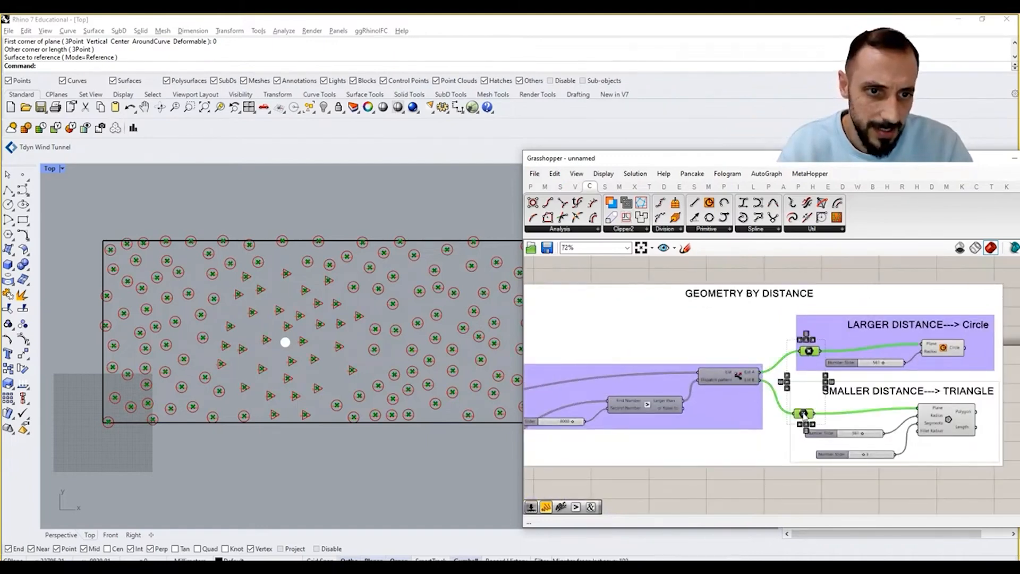
{"action": "right_click", "coordinate": [848, 281]}
{"action": "left_click", "coordinate": [865, 302]}
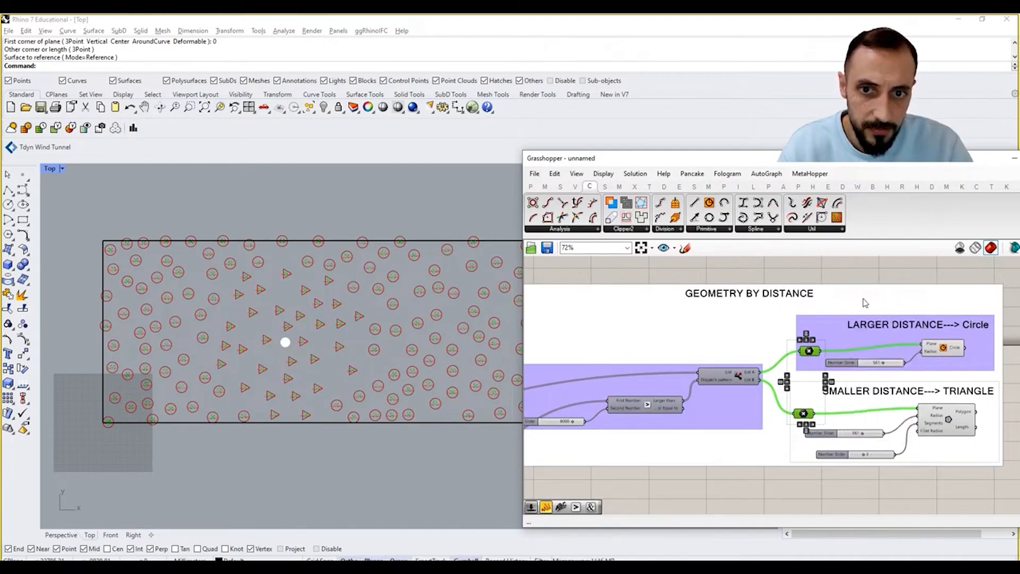
{"action": "left_click", "coordinate": [864, 499]}
- Turn off the preview of the Circle and Polygon components
{"action": "left_click", "coordinate": [934, 346]}
{"action": "left_click", "coordinate": [943, 413], "text": "shift"}
{"action": "right_click_drag", "start_coordinate": [1009, 369], "coordinate": [937, 368]}
{"action": "right_click", "coordinate": [967, 367]}
{"action": "left_click", "coordinate": [973, 387]}
{"action": "left_click", "coordinate": [973, 394]}
{"action": "left_click", "coordinate": [725, 388]}
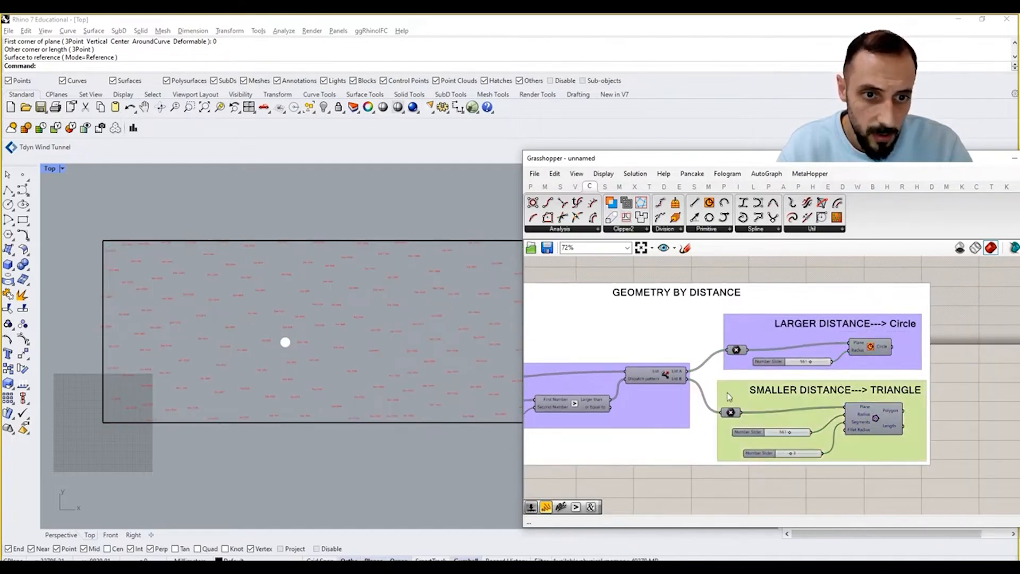
- Duplicate the threshold slider, Larger Than and Dispatch group into the empty space below the GEOMETRY BY DISTANCE group
{"action": "scroll", "coordinate": [771, 397], "scroll_direction": "down", "scroll_amount": 4}
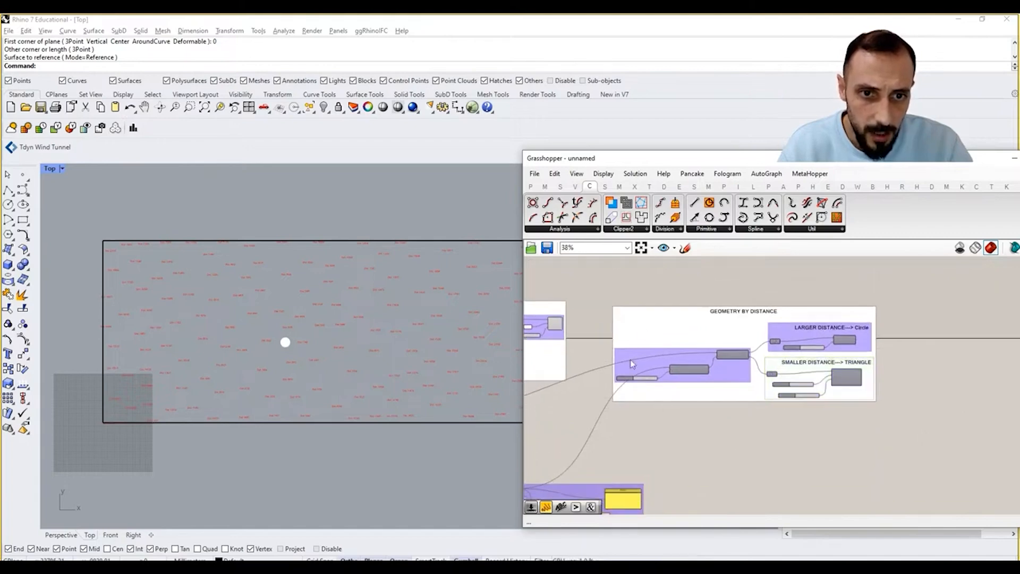
{"action": "scroll", "coordinate": [616, 333], "scroll_direction": "up", "scroll_amount": 3}
{"action": "left_click_drag", "start_coordinate": [556, 295], "coordinate": [801, 384]}
{"action": "left_click_drag", "start_coordinate": [766, 327], "coordinate": [801, 453], "text": "alt"}
{"action": "right_click_drag", "start_coordinate": [808, 450], "coordinate": [887, 420]}
{"action": "left_click", "coordinate": [827, 400]}
{"action": "scroll", "coordinate": [790, 382], "scroll_direction": "up", "scroll_amount": 1}
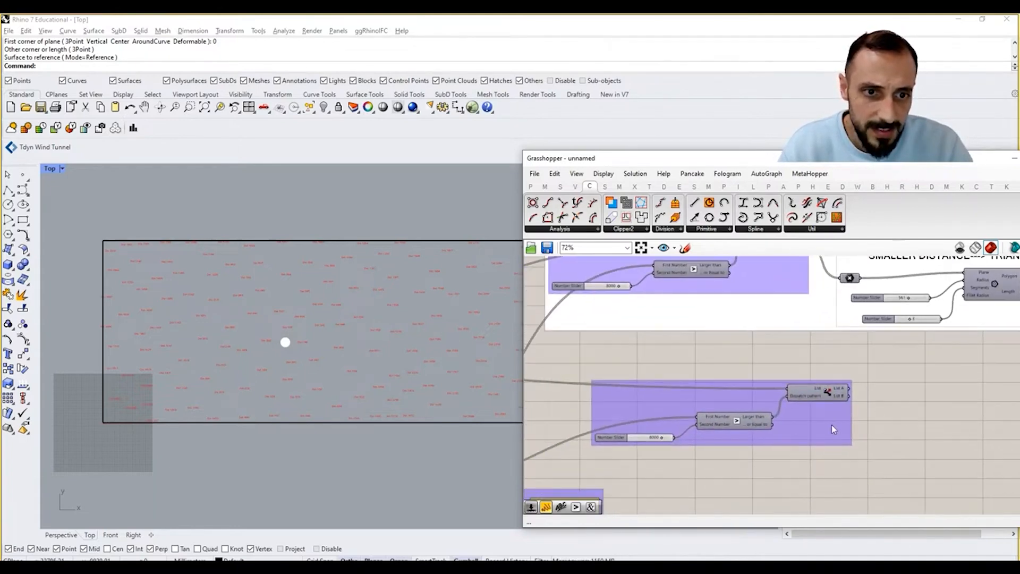
{"action": "left_click_drag", "start_coordinate": [832, 423], "coordinate": [825, 425]}
{"action": "right_click_drag", "start_coordinate": [908, 406], "coordinate": [865, 422]}
{"action": "left_click", "coordinate": [865, 422]}
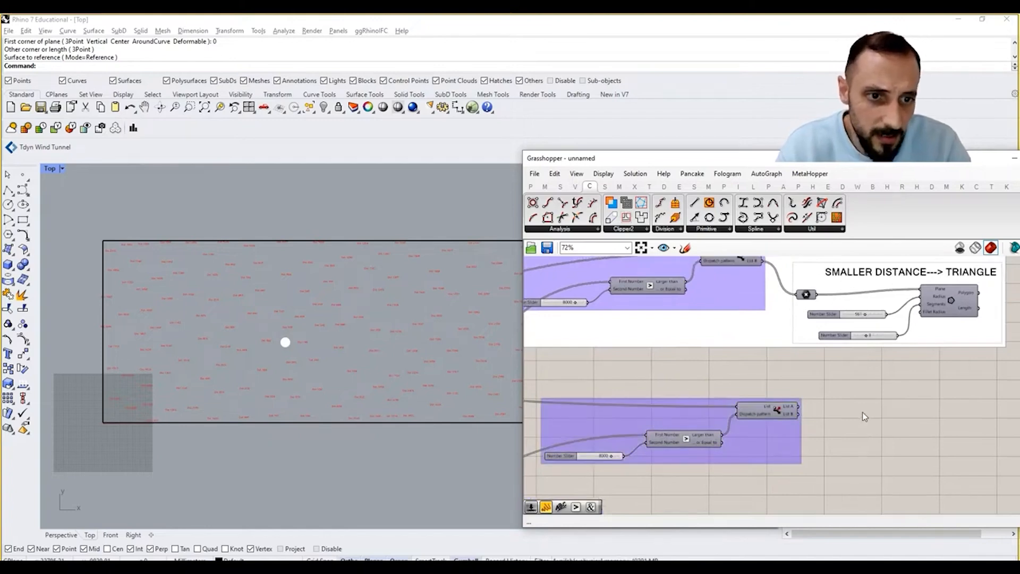
- Add a Rectangle component beside the duplicated Dispatch, leaving space between them
{"action": "scroll", "coordinate": [864, 402], "scroll_direction": "up", "scroll_amount": 1}
{"action": "double_click", "coordinate": [863, 401]}
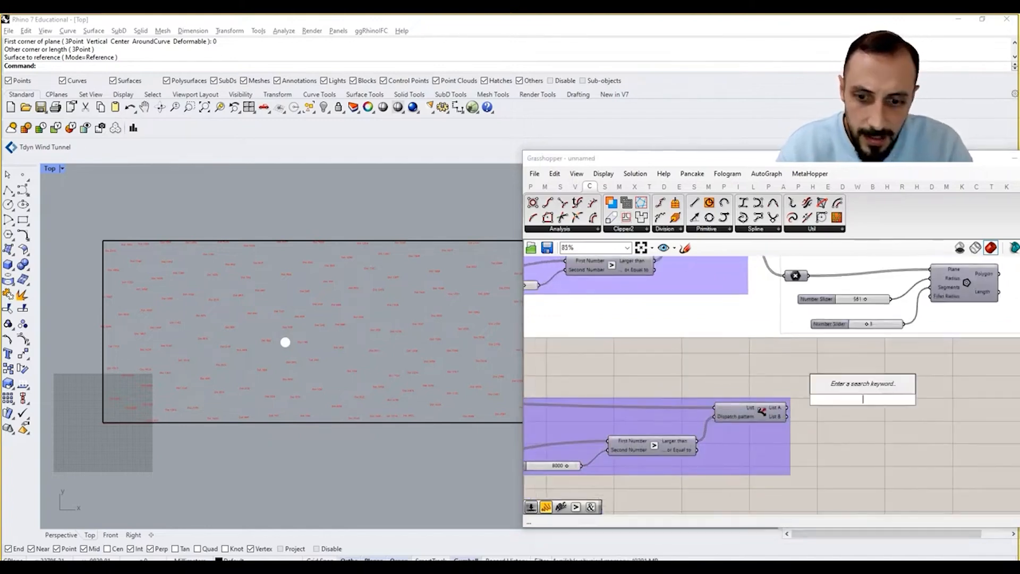
{"action": "type", "text": "rec"}
{"action": "left_click", "coordinate": [843, 359]}
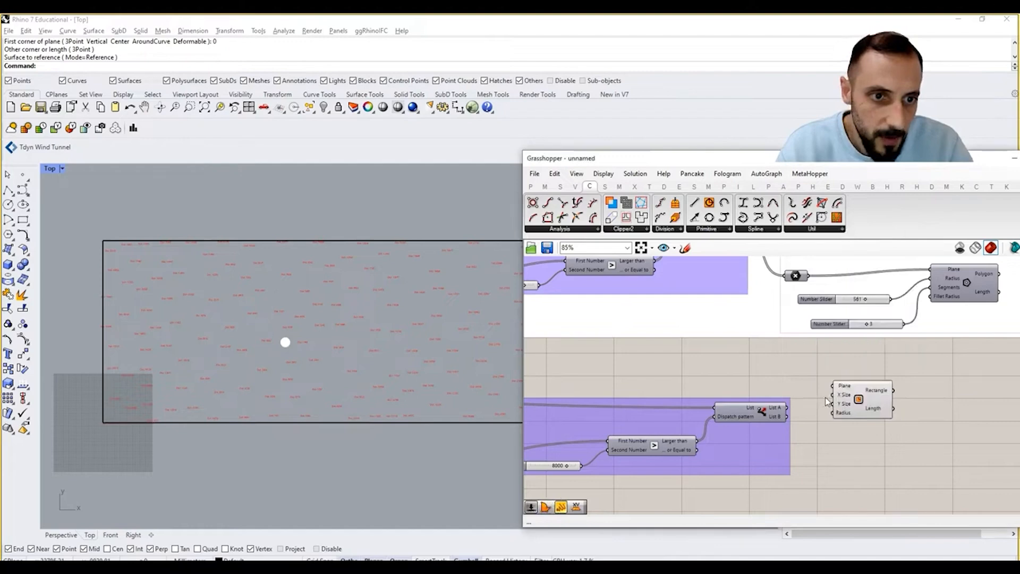
{"action": "scroll", "coordinate": [792, 413], "scroll_direction": "up", "scroll_amount": 2}
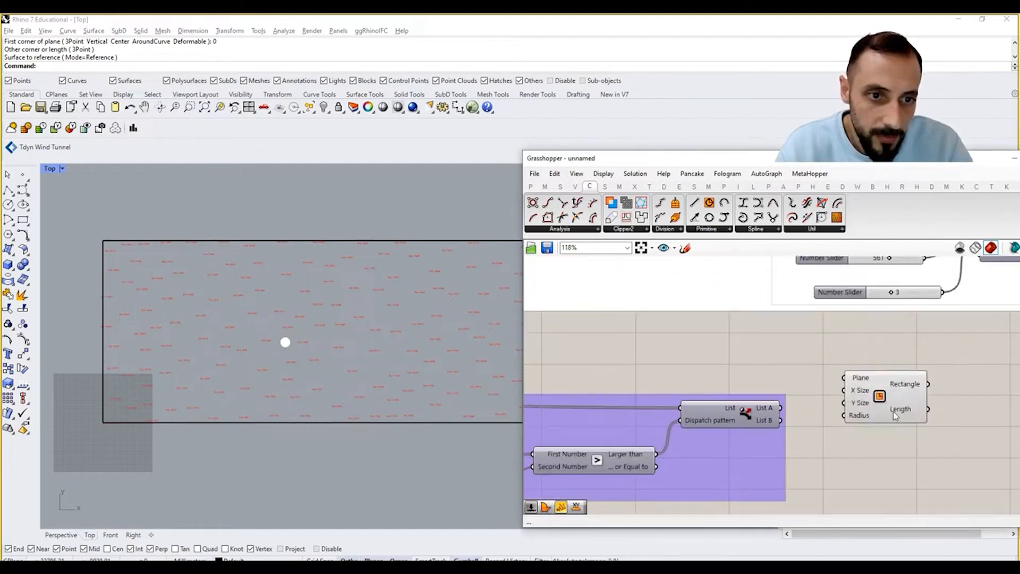
{"action": "left_click_drag", "start_coordinate": [894, 416], "coordinate": [953, 419]}
- Add a Point parameter that feeds the duplicated Dispatch's List A into the Rectangle's Plane input
{"action": "double_click", "coordinate": [829, 408]}
{"action": "type", "text": "point"}
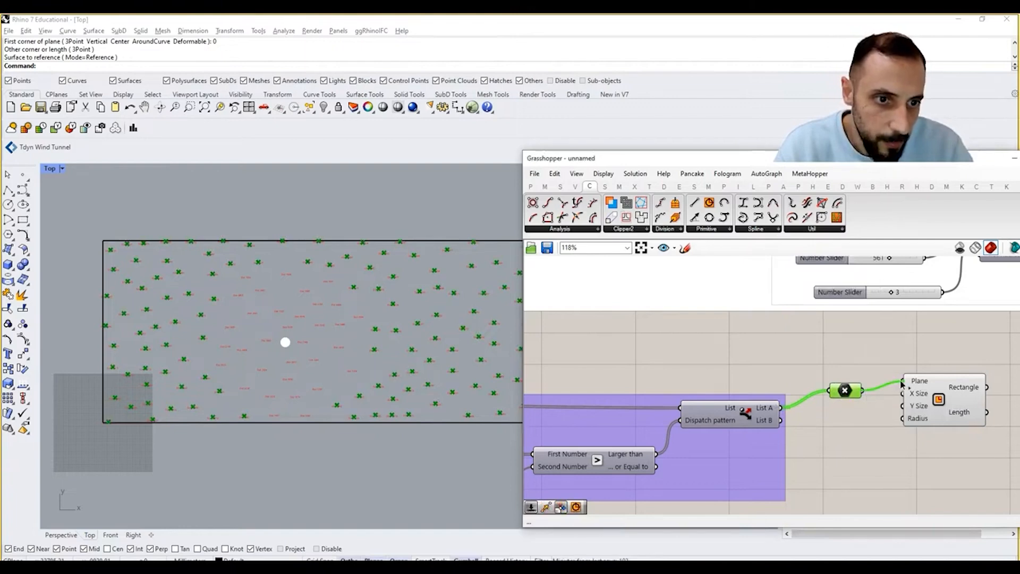
{"action": "left_click_drag", "start_coordinate": [903, 384], "coordinate": [947, 381]}
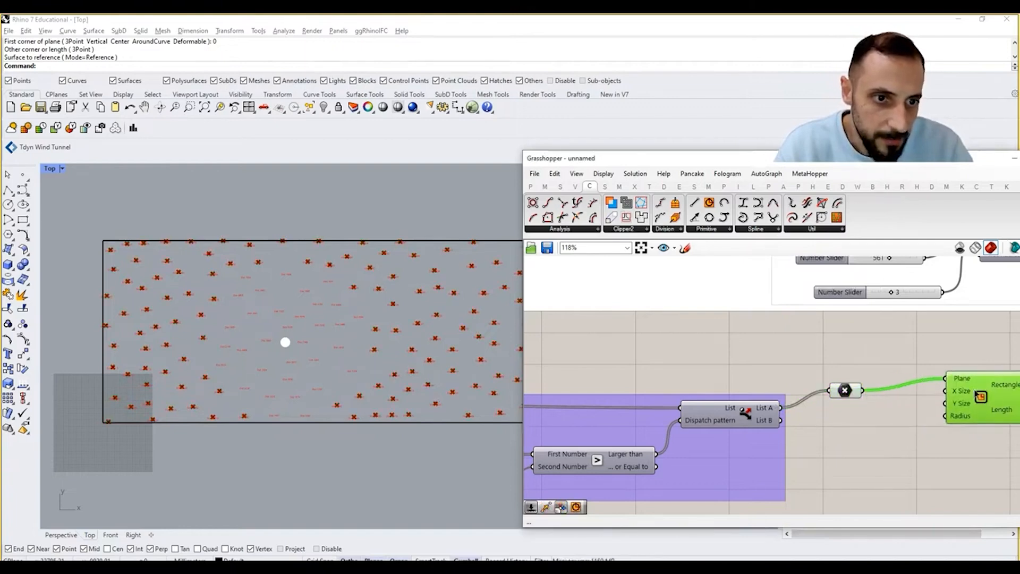
{"action": "left_click_drag", "start_coordinate": [856, 392], "coordinate": [872, 378]}
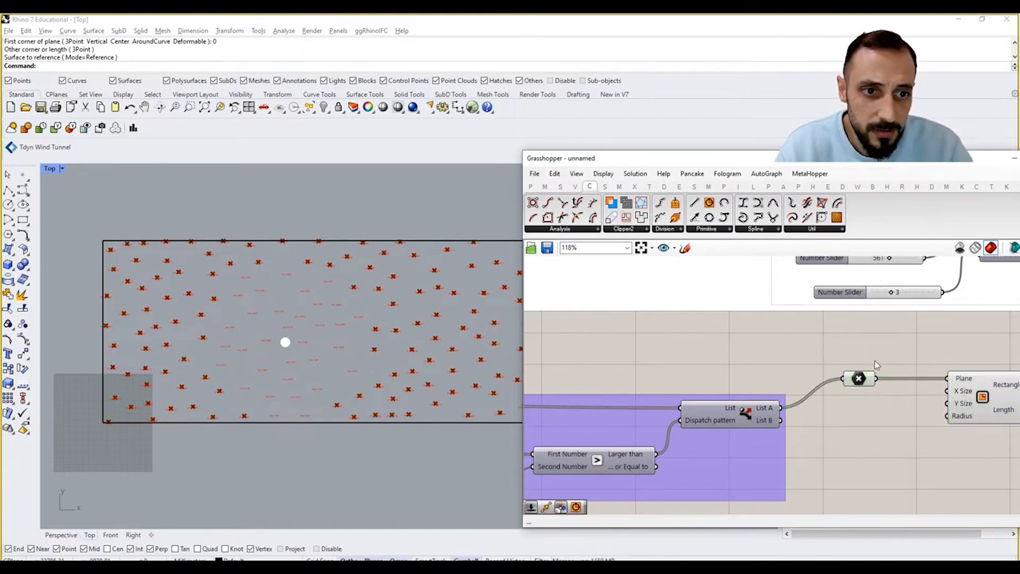
- Add a Construct Domain component and position it between the Point parameter and the Rectangle
{"action": "left_click", "coordinate": [547, 188]}
{"action": "left_click", "coordinate": [549, 229]}
{"action": "left_click", "coordinate": [564, 247]}
{"action": "left_click", "coordinate": [886, 422]}
{"action": "right_click_drag", "start_coordinate": [886, 422], "coordinate": [776, 410]}
{"action": "left_click_drag", "start_coordinate": [887, 405], "coordinate": [951, 405]}
{"action": "left_click_drag", "start_coordinate": [757, 416], "coordinate": [791, 417]}
- Create a number slider with value 150 and connect it to the Domain end input
{"action": "double_click", "coordinate": [739, 448]}
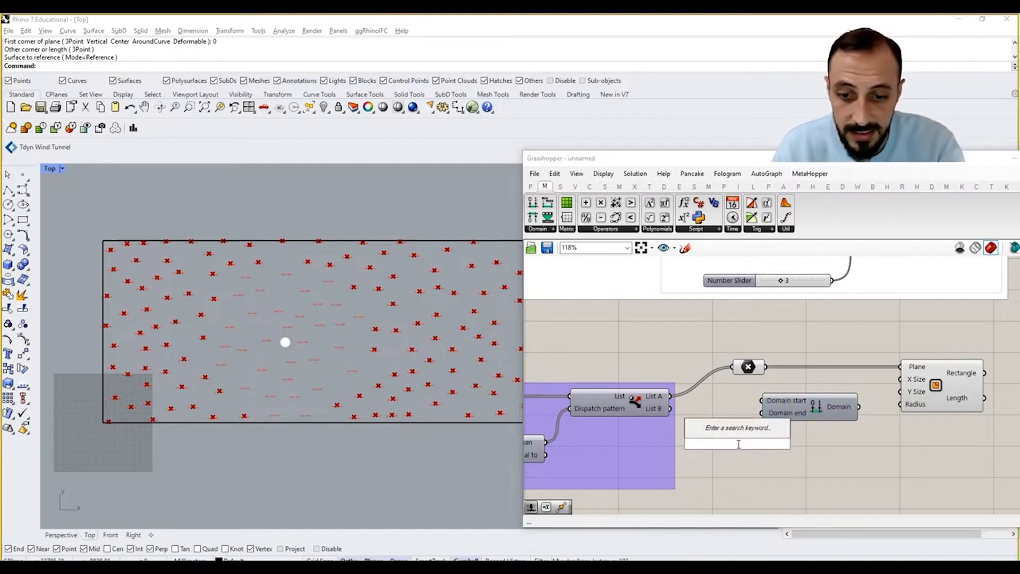
{"action": "type", "text": "1"}
{"action": "key", "text": "Return"}
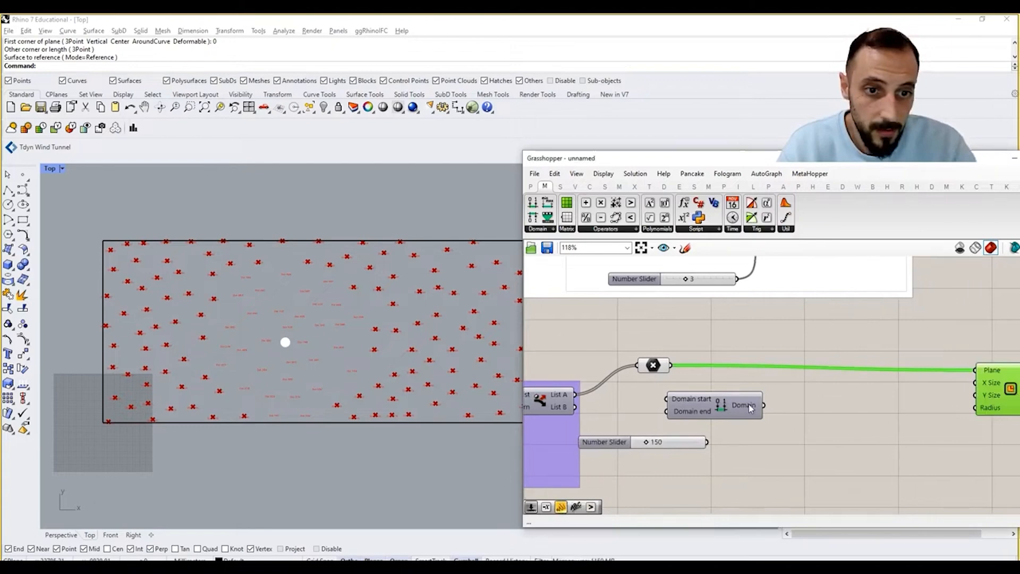
{"action": "left_click_drag", "start_coordinate": [766, 414], "coordinate": [805, 416]}
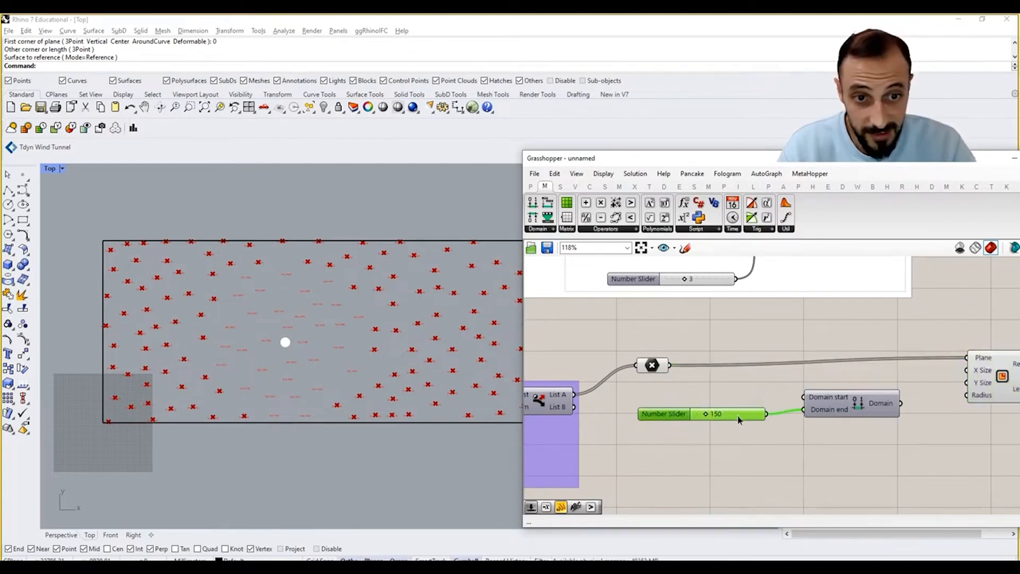
{"action": "left_click_drag", "start_coordinate": [737, 415], "coordinate": [726, 429]}
- Add a Negative component fed by the 150 slider and connect its Result to Domain start
{"action": "double_click", "coordinate": [722, 396]}
{"action": "type", "text": "neg"}
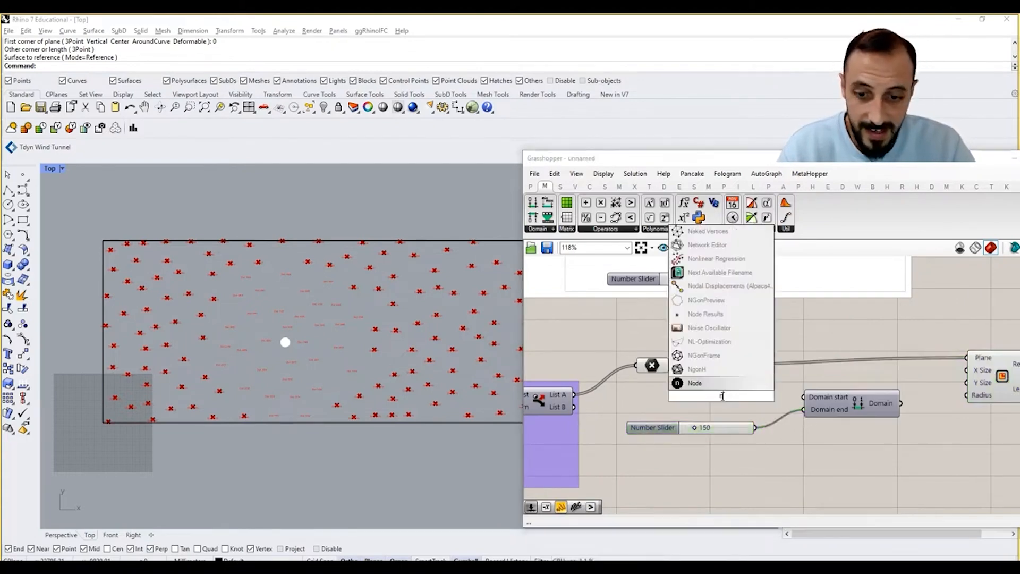
{"action": "left_click", "coordinate": [730, 387]}
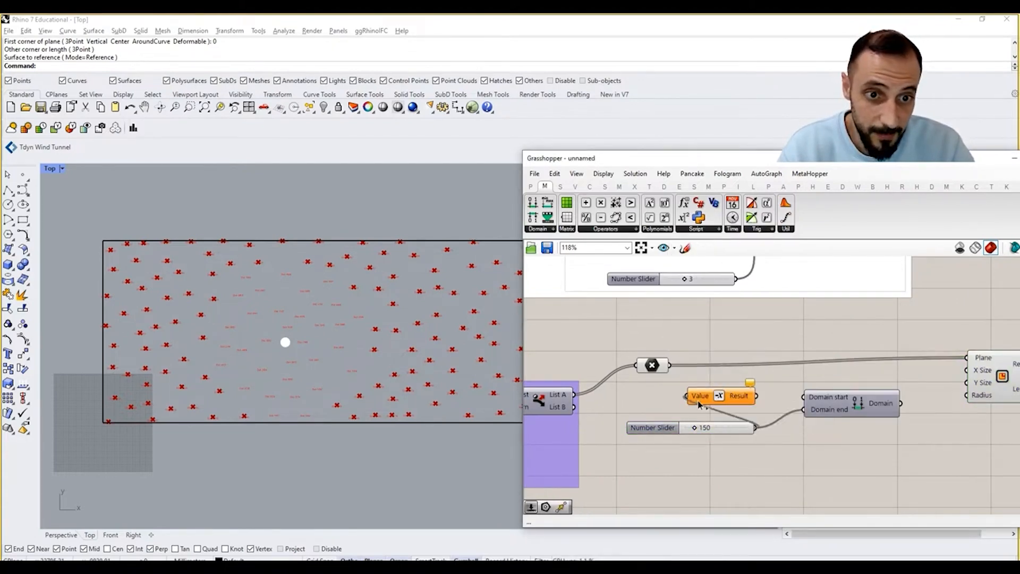
{"action": "left_click_drag", "start_coordinate": [699, 404], "coordinate": [699, 404]}
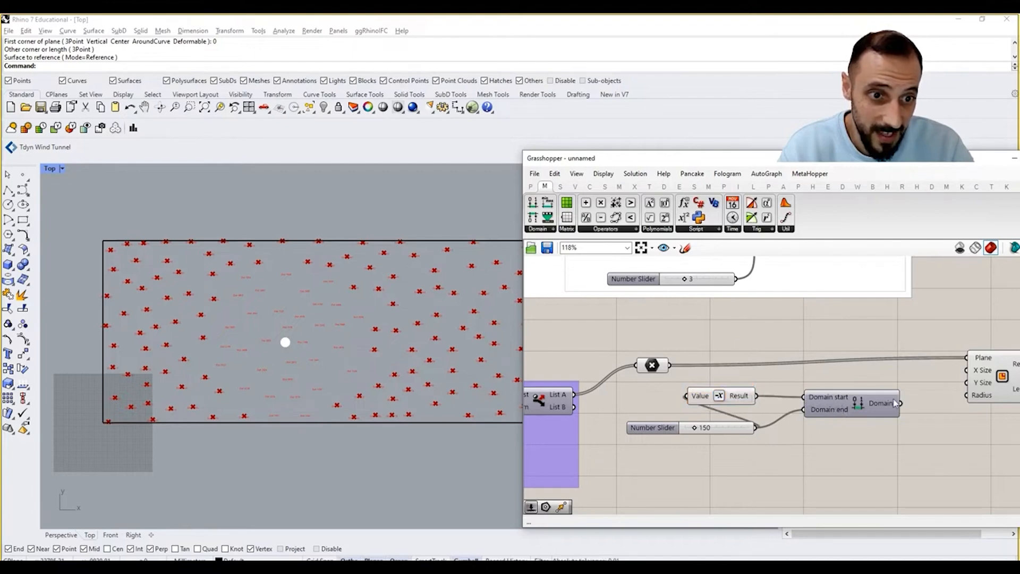
- Connect the Domain output to the Rectangle's X Size and Y Size inputs and inspect the centred squares
{"action": "right_click_drag", "start_coordinate": [940, 397], "coordinate": [793, 393]}
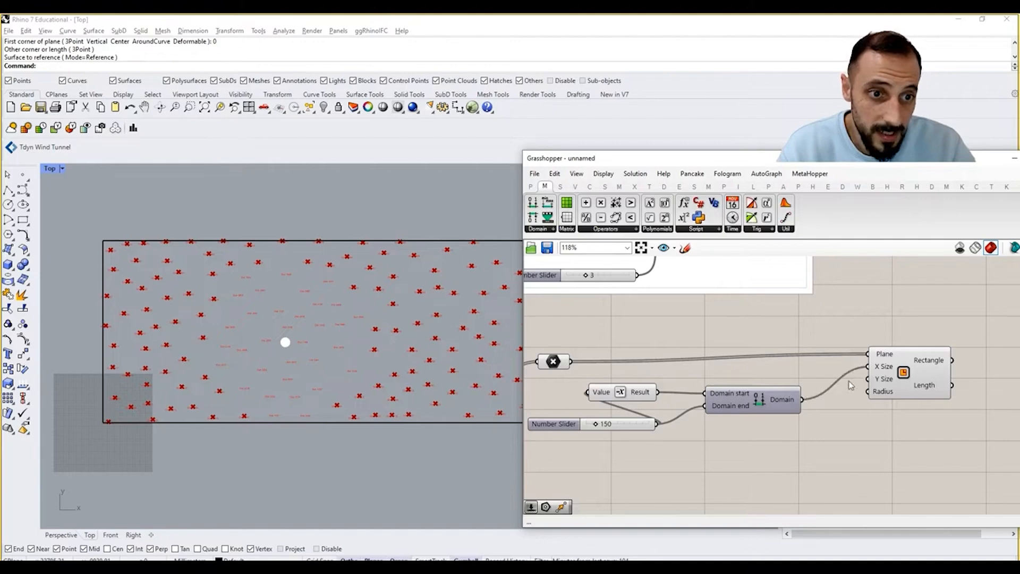
{"action": "left_click", "coordinate": [891, 382]}
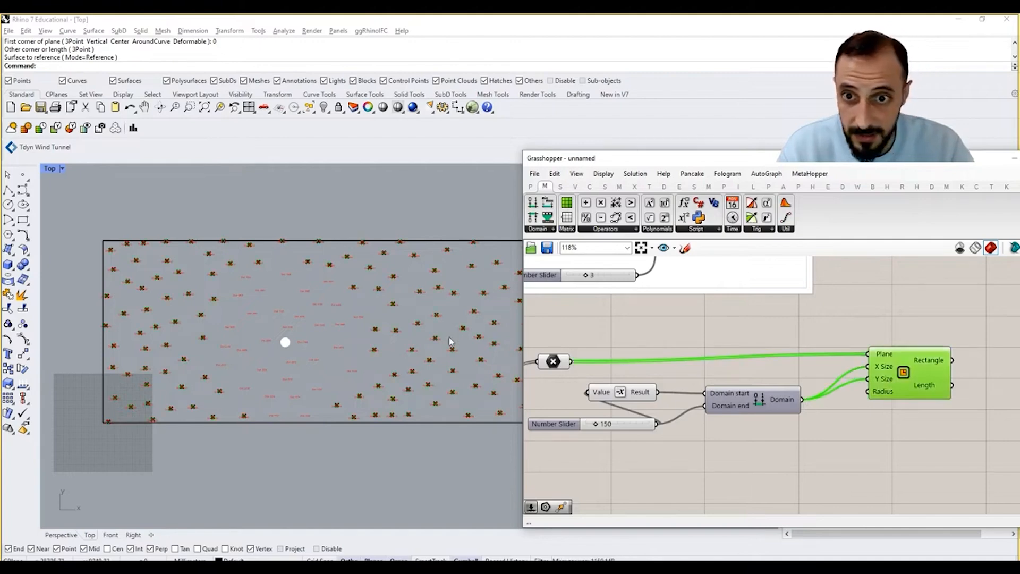
{"action": "scroll", "coordinate": [340, 270], "scroll_direction": "up", "scroll_amount": 8}
{"action": "scroll", "coordinate": [720, 451], "scroll_direction": "down", "scroll_amount": 4}
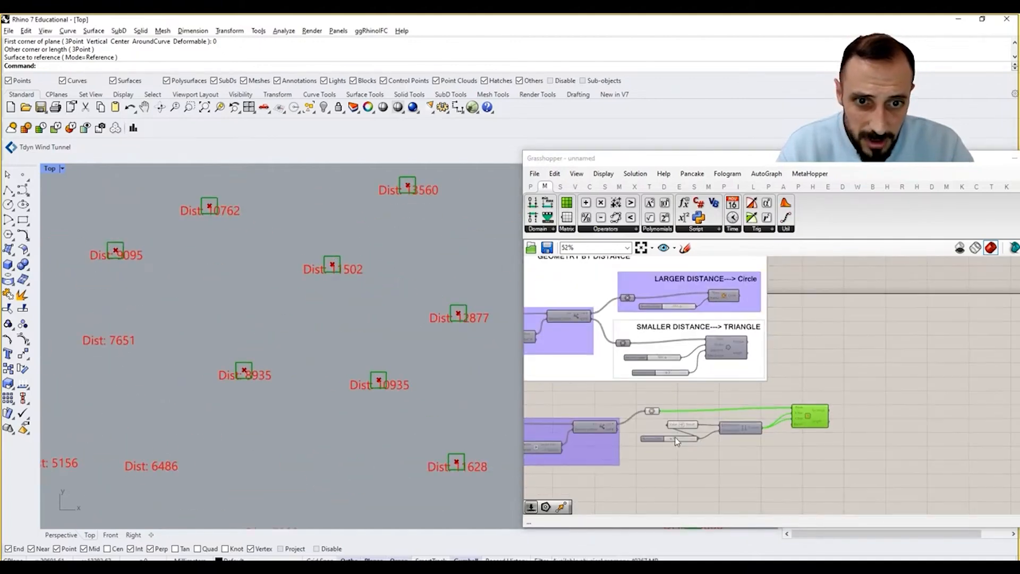
- Set the domain's number slider to 660 to enlarge the squares and check them across the surface
{"action": "scroll", "coordinate": [664, 444], "scroll_direction": "up", "scroll_amount": 3}
{"action": "left_click_drag", "start_coordinate": [671, 441], "coordinate": [698, 444]}
{"action": "scroll", "coordinate": [355, 366], "scroll_direction": "down", "scroll_amount": 5}
{"action": "scroll", "coordinate": [355, 367], "scroll_direction": "down", "scroll_amount": 3}
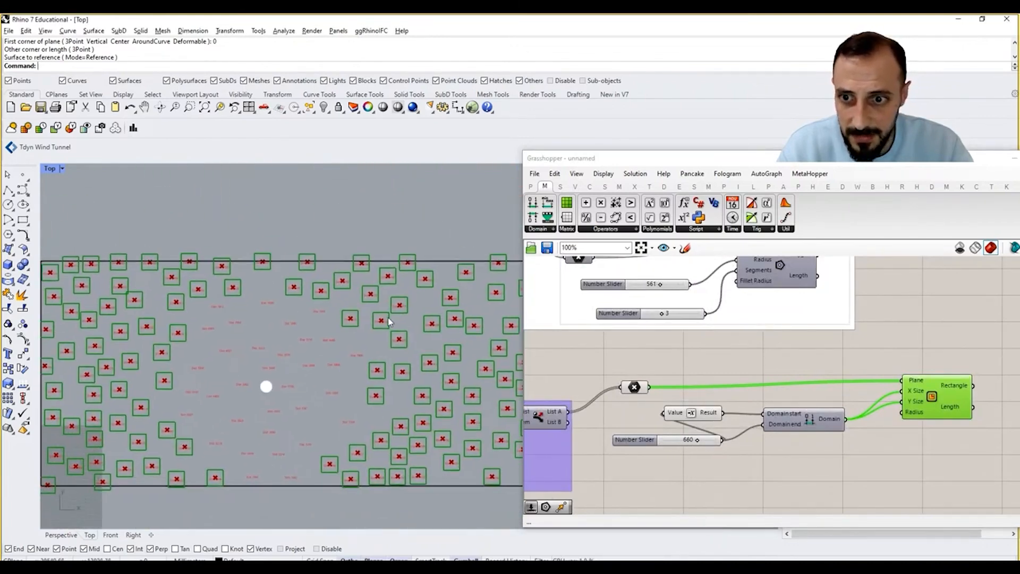
{"action": "right_click_drag", "start_coordinate": [359, 344], "coordinate": [258, 341]}
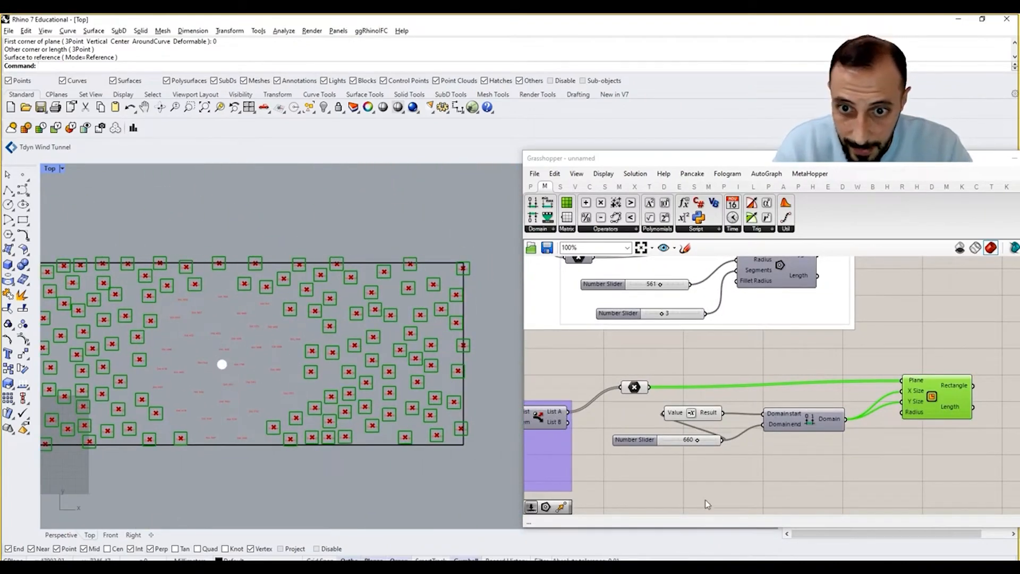
- Reposition the Negative component and the Point parameter closer to the Construct Domain component
{"action": "left_click", "coordinate": [776, 483]}
{"action": "left_click_drag", "start_coordinate": [709, 418], "coordinate": [739, 421]}
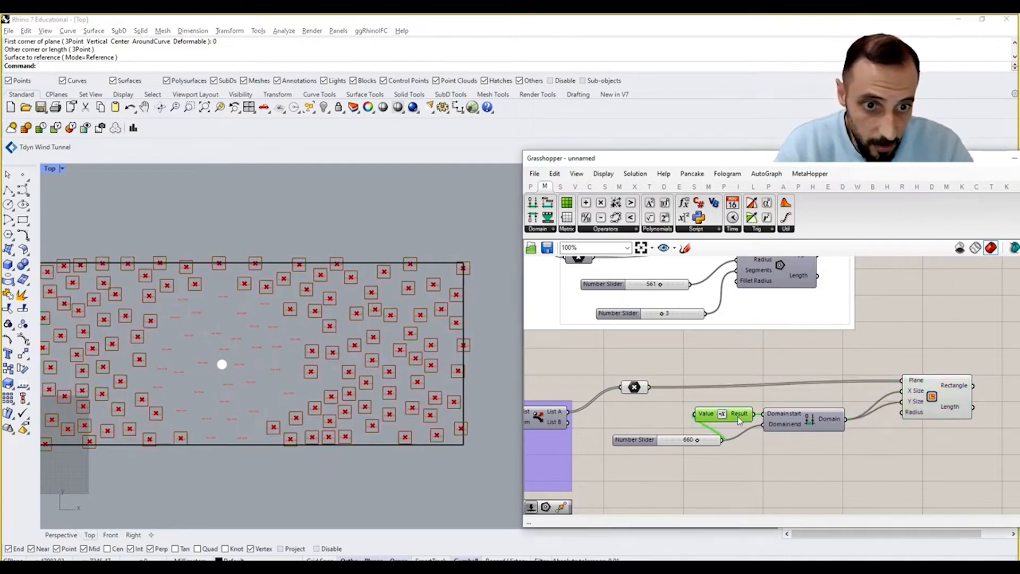
{"action": "left_click", "coordinate": [634, 386]}
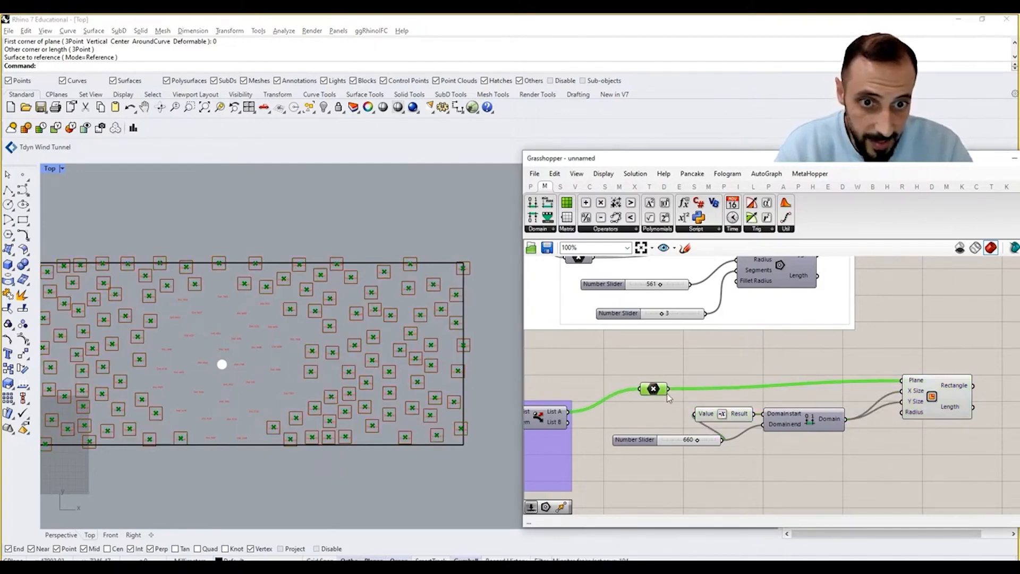
- Duplicate the "LARGER DISTANCE---> Circle" label and place it above the rectangle components
{"action": "scroll", "coordinate": [695, 414], "scroll_direction": "down", "scroll_amount": 3}
{"action": "right_click_drag", "start_coordinate": [732, 397], "coordinate": [711, 434]}
{"action": "left_click", "coordinate": [668, 281]}
{"action": "left_click_drag", "start_coordinate": [667, 276], "coordinate": [706, 412], "text": "alt"}
{"action": "left_click_drag", "start_coordinate": [835, 423], "coordinate": [616, 482]}
{"action": "scroll", "coordinate": [838, 428], "scroll_direction": "up", "scroll_amount": 4}
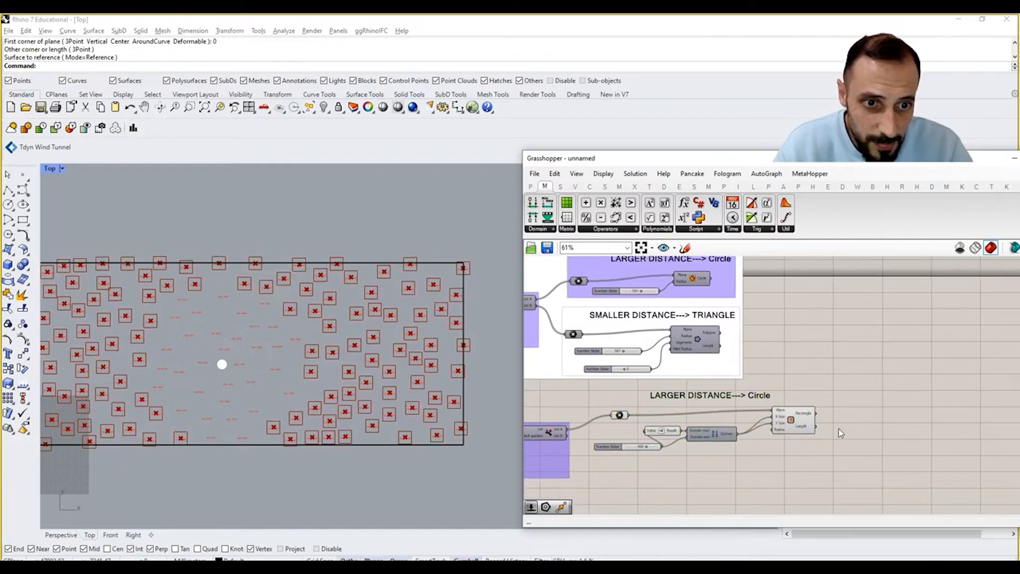
{"action": "double_click", "coordinate": [847, 422]}
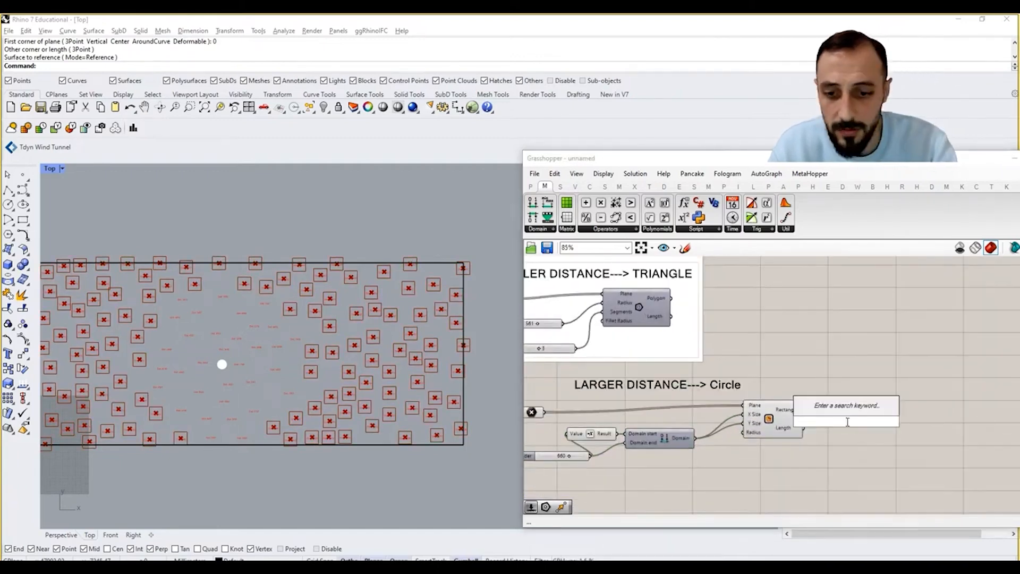
{"action": "type", "text": "pre"}
{"action": "key", "text": "BackSpace"}
{"action": "key", "text": "BackSpace"}
{"action": "key", "text": "BackSpace"}
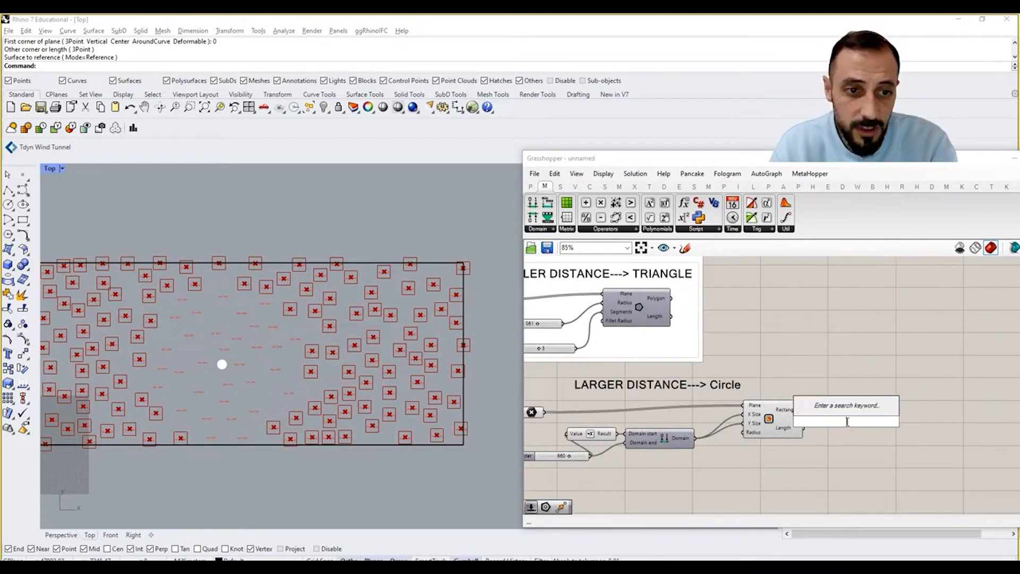
{"action": "left_click", "coordinate": [777, 384]}
{"action": "left_click", "coordinate": [787, 421]}
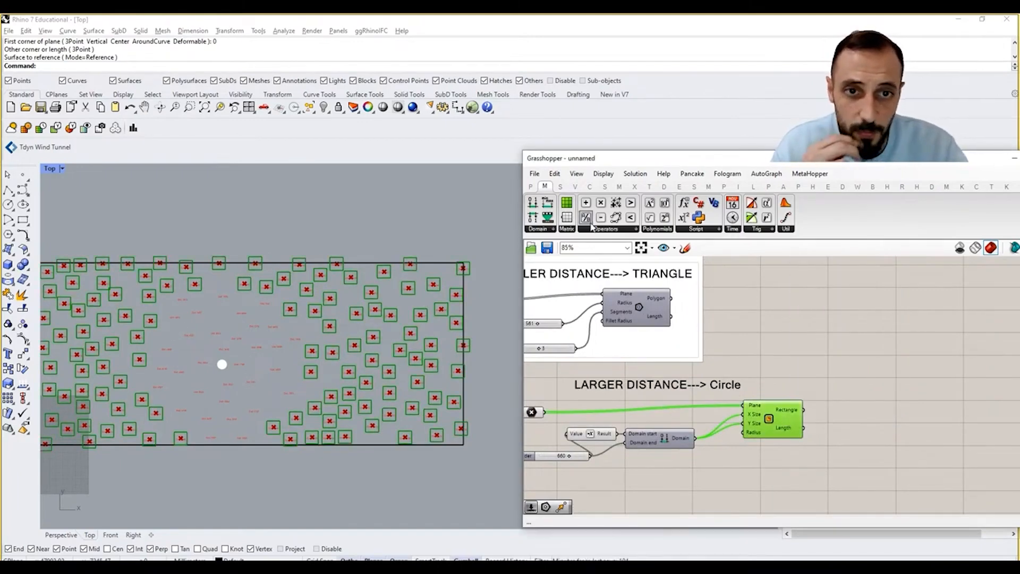
- Add a Boundary Surfaces component beside the Rectangle and connect the Rectangle output to its Edges input
{"action": "left_click", "coordinate": [605, 187]}
{"action": "left_click", "coordinate": [641, 229]}
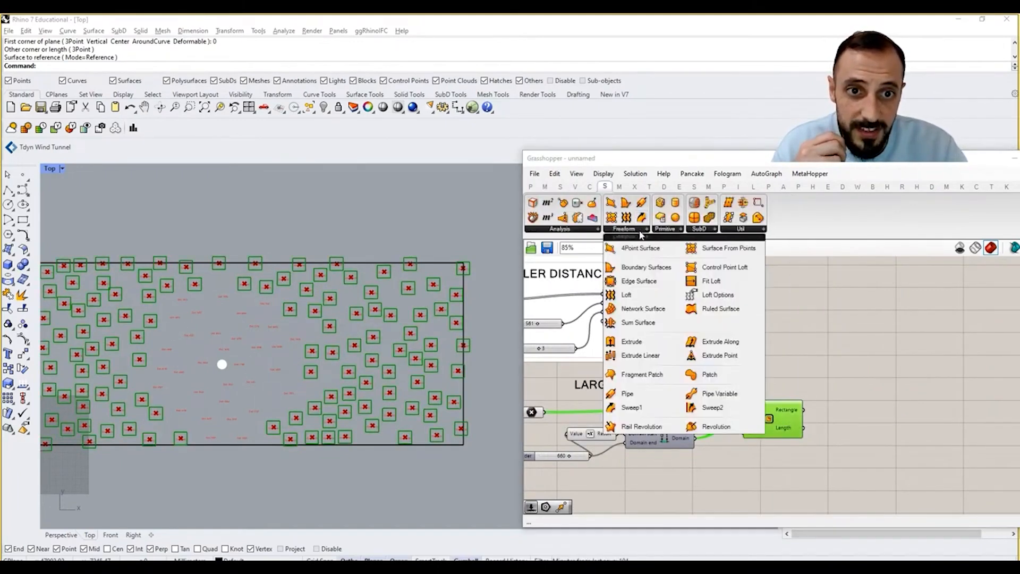
{"action": "left_click_drag", "start_coordinate": [642, 262], "coordinate": [807, 414]}
{"action": "left_click", "coordinate": [821, 395]}
{"action": "left_click", "coordinate": [775, 420]}
{"action": "right_click_drag", "start_coordinate": [769, 482], "coordinate": [821, 462]}
- Turn off the preview of the rectangle, domain and negative components feeding the boundary surfaces
{"action": "left_click_drag", "start_coordinate": [834, 454], "coordinate": [573, 364]}
{"action": "right_click", "coordinate": [573, 365]}
{"action": "left_click", "coordinate": [593, 383]}
- Add a Custom Preview component and connect the Boundary Surfaces output to its Geometry input
{"action": "left_click", "coordinate": [903, 398]}
{"action": "right_click_drag", "start_coordinate": [916, 403], "coordinate": [871, 404]}
{"action": "double_click", "coordinate": [915, 381]}
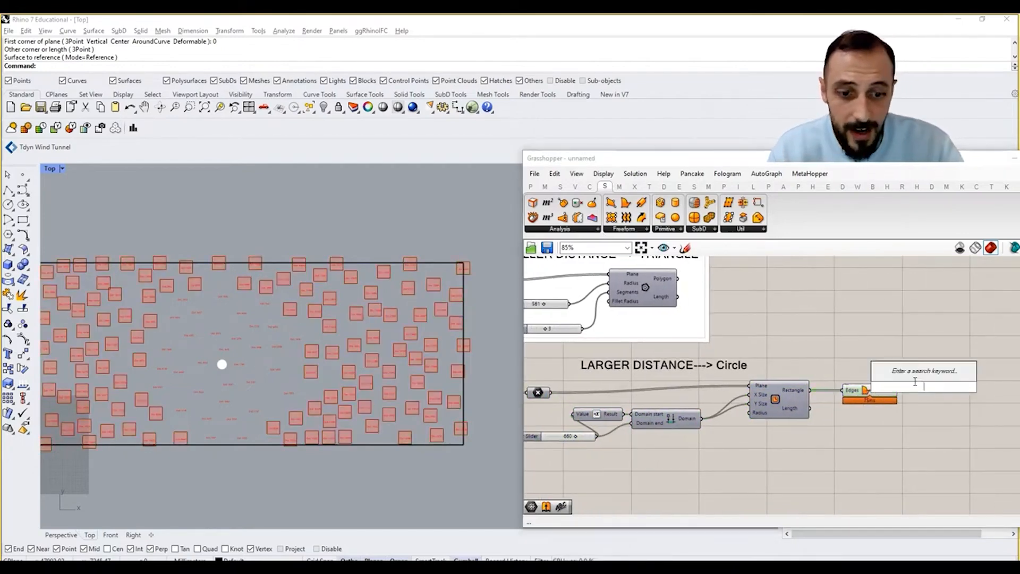
{"action": "type", "text": "preview"}
{"action": "left_click", "coordinate": [903, 275]}
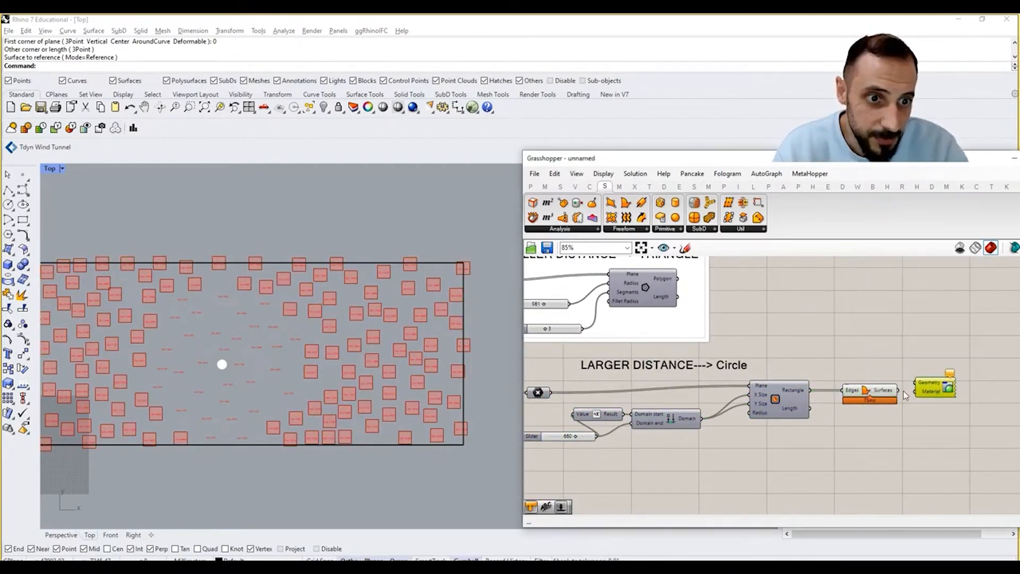
- Add a Colour Swatch set to translucent green (hue 115, alpha 114) and connect it to the Custom Preview's Material input
{"action": "double_click", "coordinate": [907, 422]}
{"action": "type", "text": "swa"}
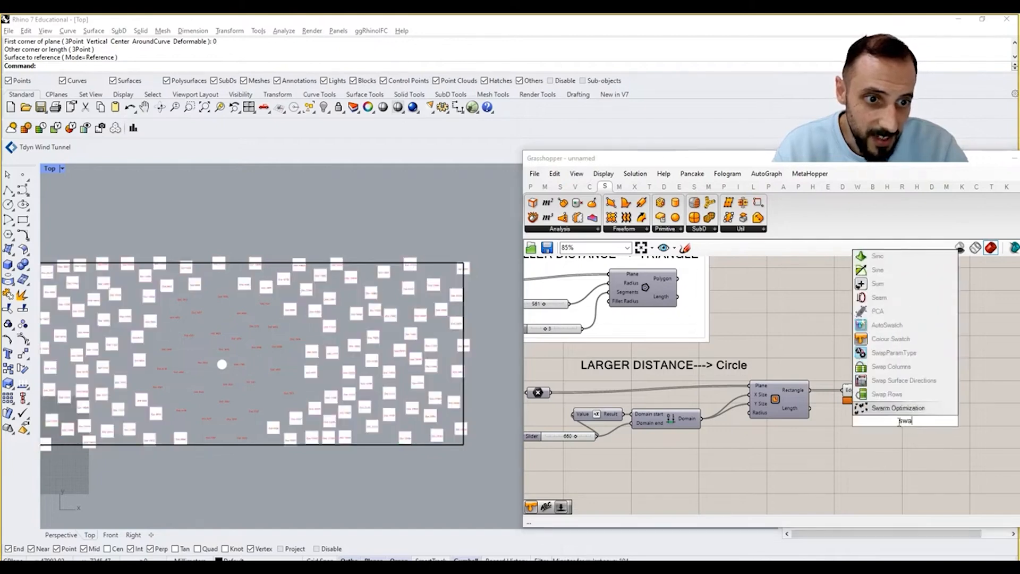
{"action": "left_click", "coordinate": [888, 338]}
{"action": "left_click", "coordinate": [926, 420]}
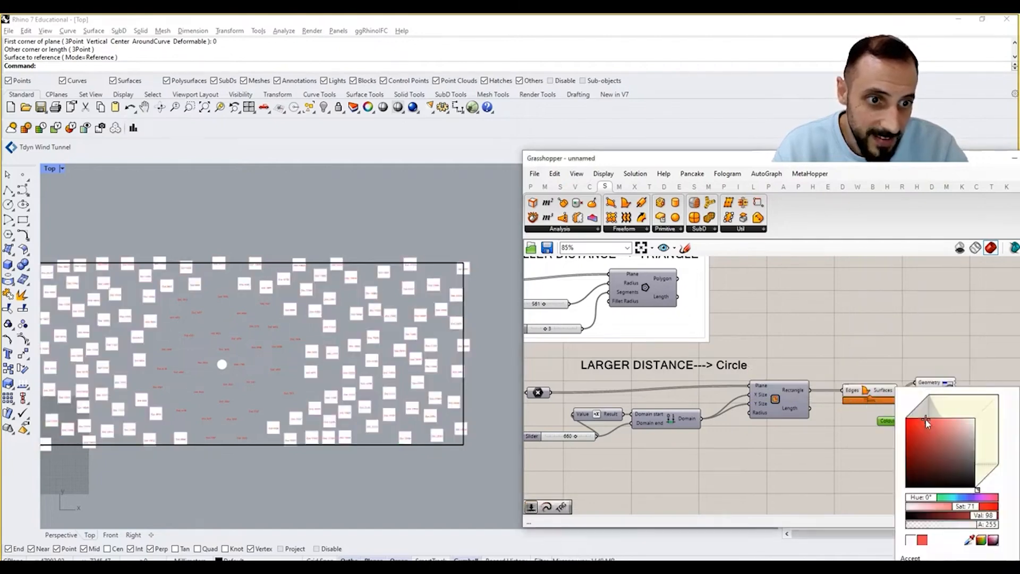
{"action": "left_click_drag", "start_coordinate": [928, 496], "coordinate": [949, 500]}
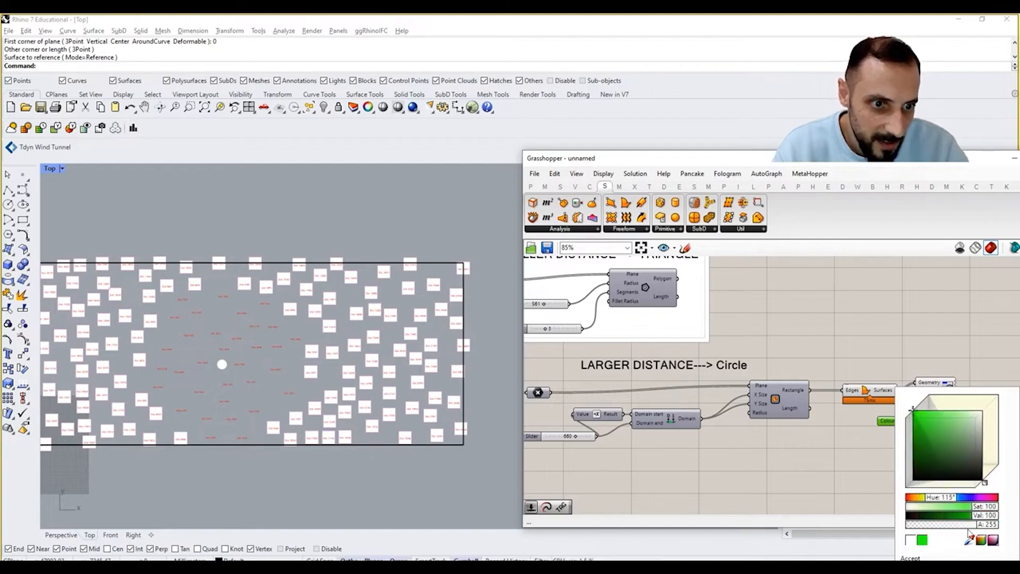
{"action": "left_click_drag", "start_coordinate": [990, 528], "coordinate": [952, 526]}
{"action": "scroll", "coordinate": [888, 446], "scroll_direction": "up", "scroll_amount": 4}
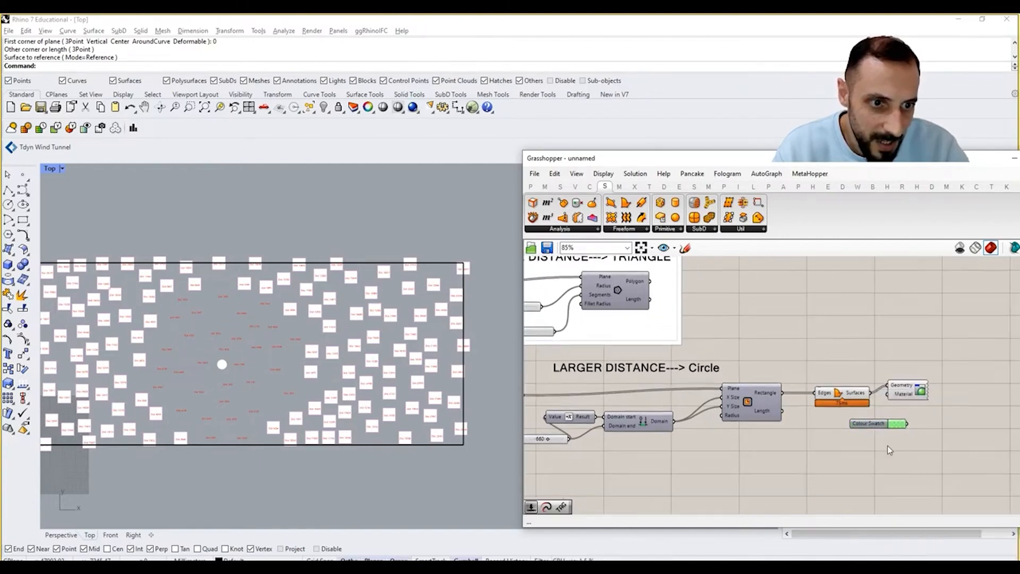
- Turn off the Boundary Surfaces preview and inspect the green squares with their distance tags
{"action": "right_click", "coordinate": [789, 378]}
{"action": "left_click", "coordinate": [800, 390]}
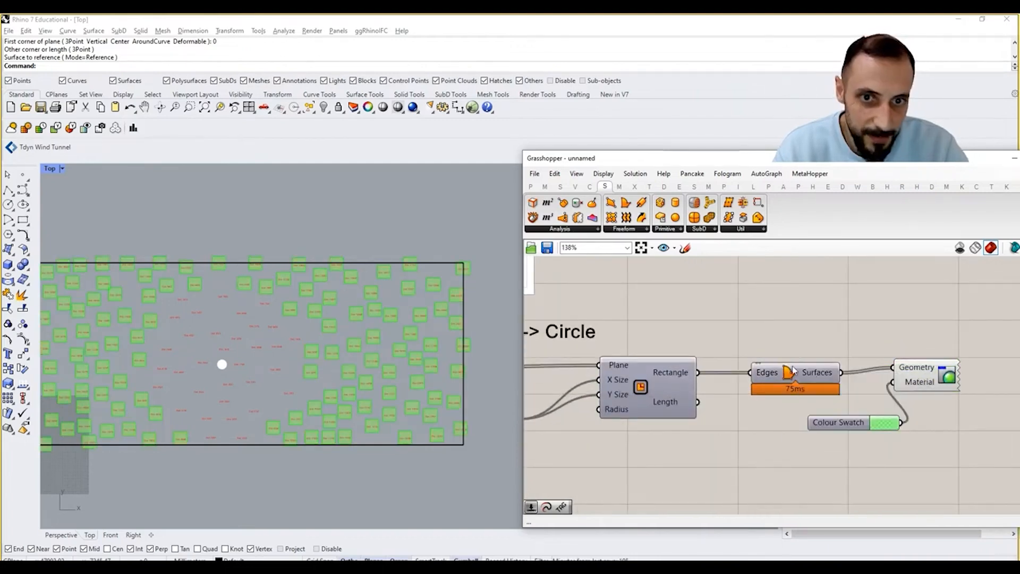
{"action": "scroll", "coordinate": [334, 314], "scroll_direction": "up", "scroll_amount": 5}
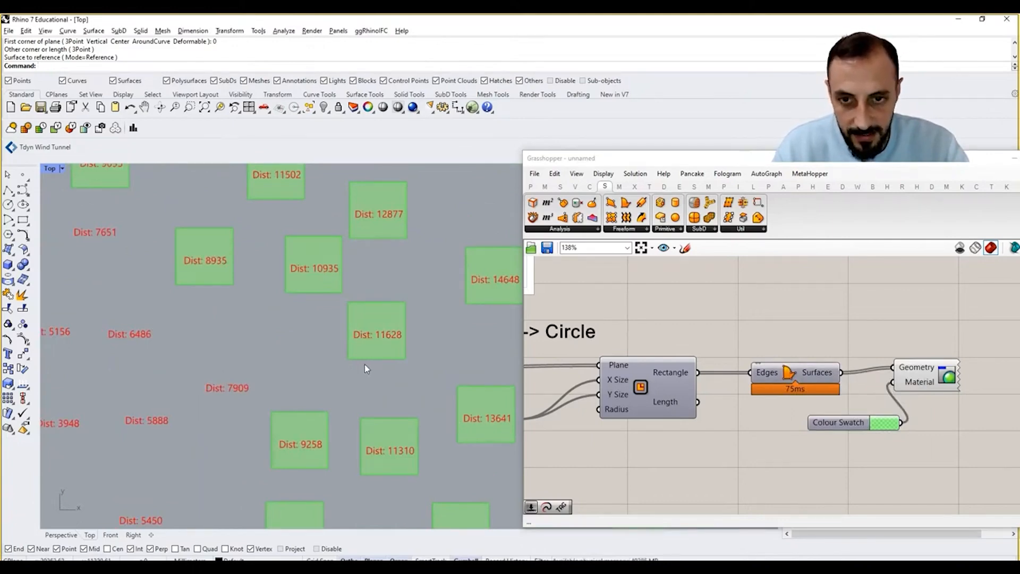
{"action": "scroll", "coordinate": [367, 319], "scroll_direction": "down", "scroll_amount": 6}
{"action": "scroll", "coordinate": [255, 330], "scroll_direction": "up", "scroll_amount": 3}
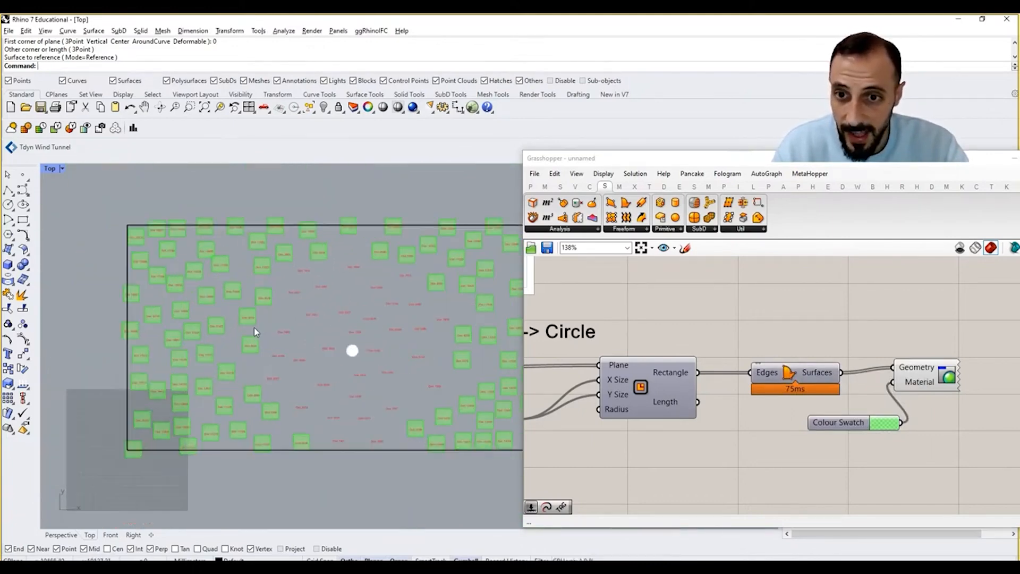
{"action": "scroll", "coordinate": [853, 410], "scroll_direction": "down", "scroll_amount": 3}
- Change the label above the square components to "LARGER DISTANCE---> Green"
{"action": "right_click_drag", "start_coordinate": [917, 363], "coordinate": [950, 348]}
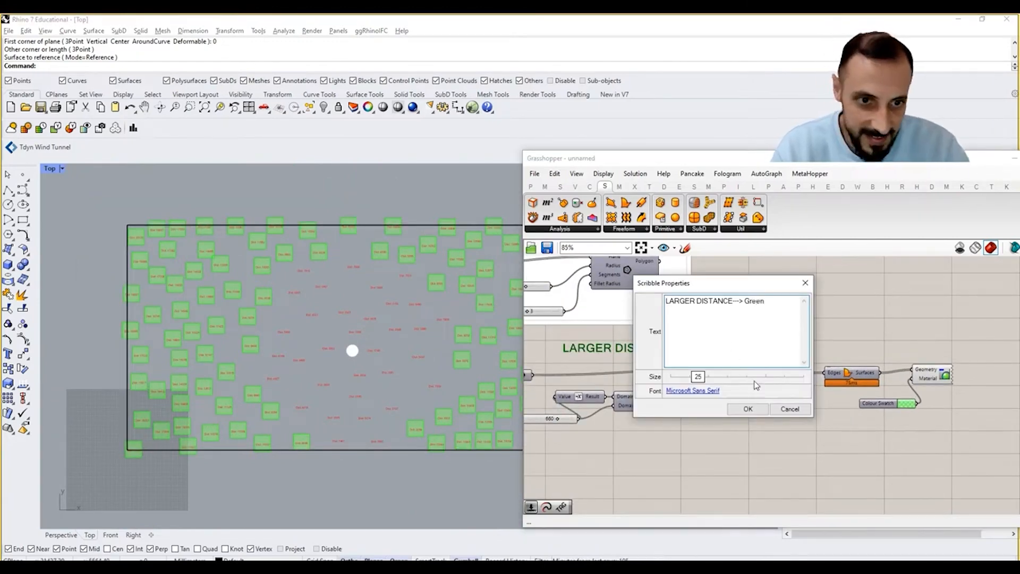
{"action": "key", "text": "Return"}
- Duplicate the labelled green square branch below itself and group the original branch
{"action": "scroll", "coordinate": [582, 422], "scroll_direction": "down", "scroll_amount": 2}
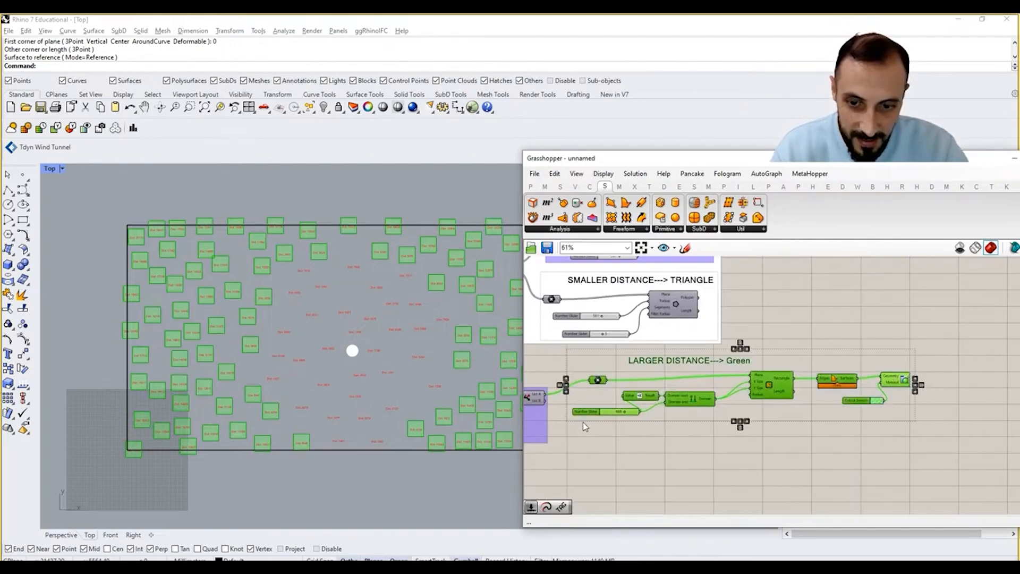
{"action": "left_click_drag", "start_coordinate": [694, 362], "coordinate": [701, 450], "text": "alt"}
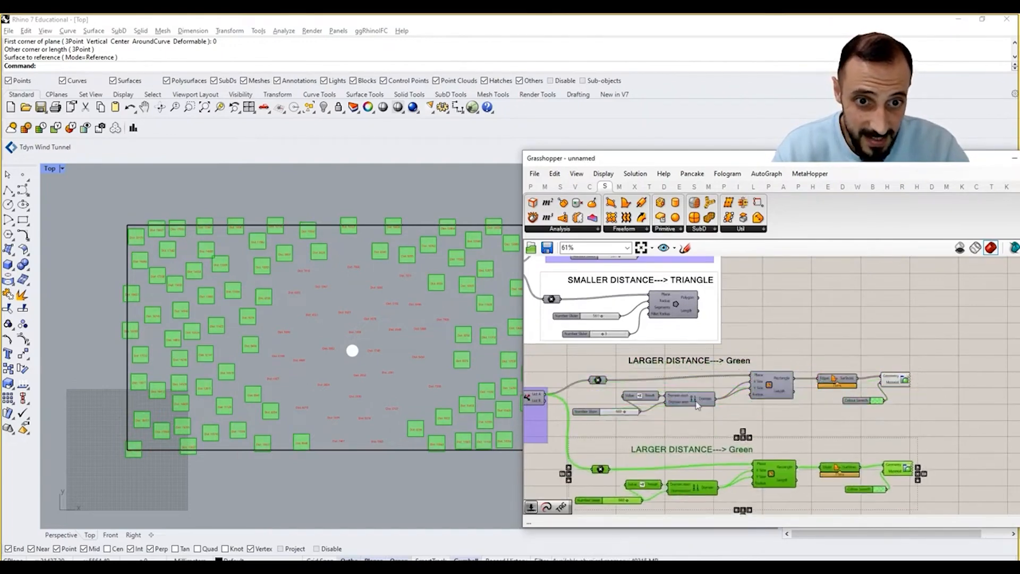
{"action": "left_click_drag", "start_coordinate": [929, 355], "coordinate": [583, 433]}
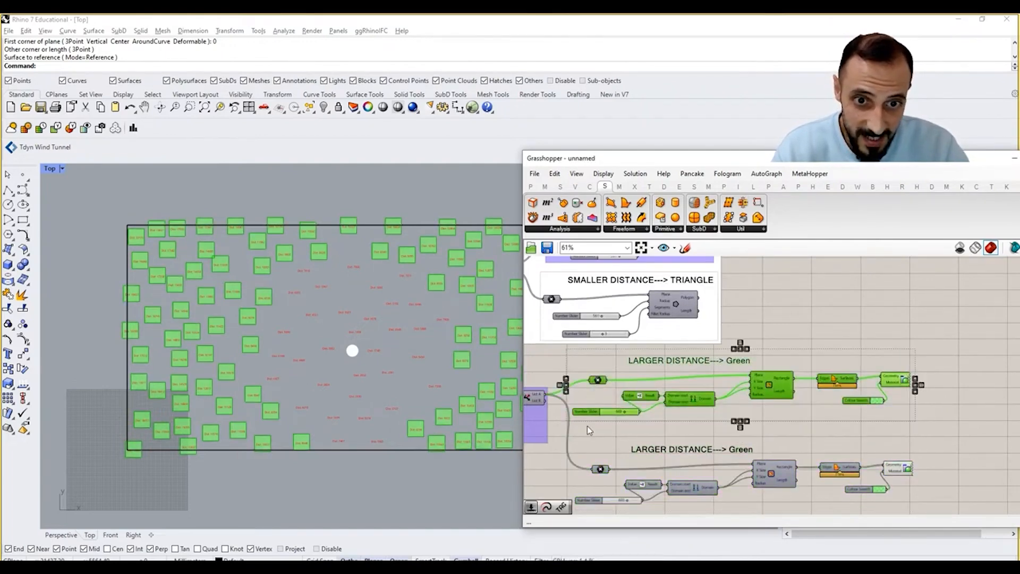
- Set the duplicated Colour Swatch to translucent blue and feed the duplicated Point parameter from the Dispatch List B output instead
{"action": "right_click_drag", "start_coordinate": [747, 455], "coordinate": [798, 423]}
{"action": "left_click", "coordinate": [931, 458]}
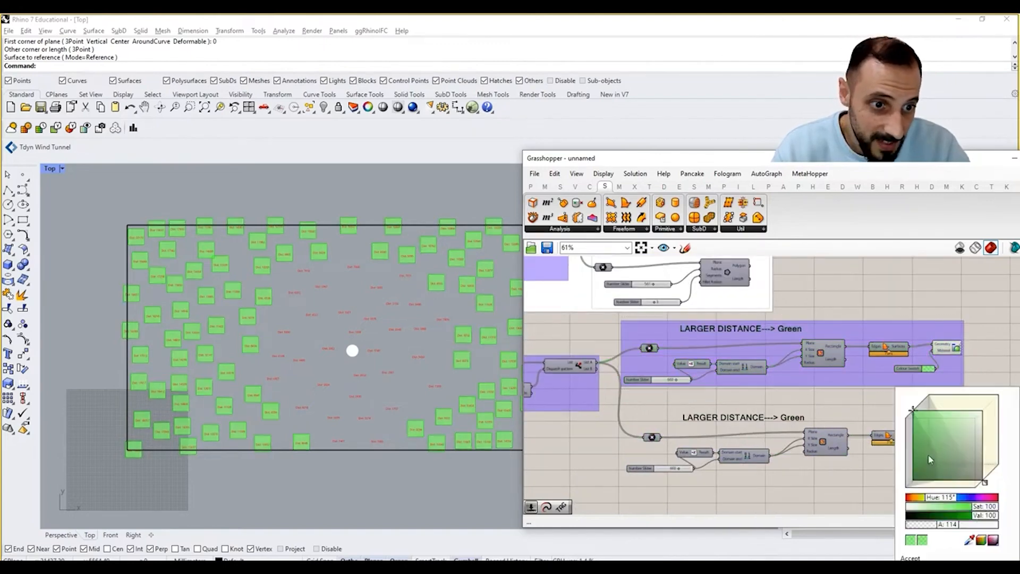
{"action": "left_click", "coordinate": [933, 457]}
{"action": "scroll", "coordinate": [935, 457], "scroll_direction": "up", "scroll_amount": 3}
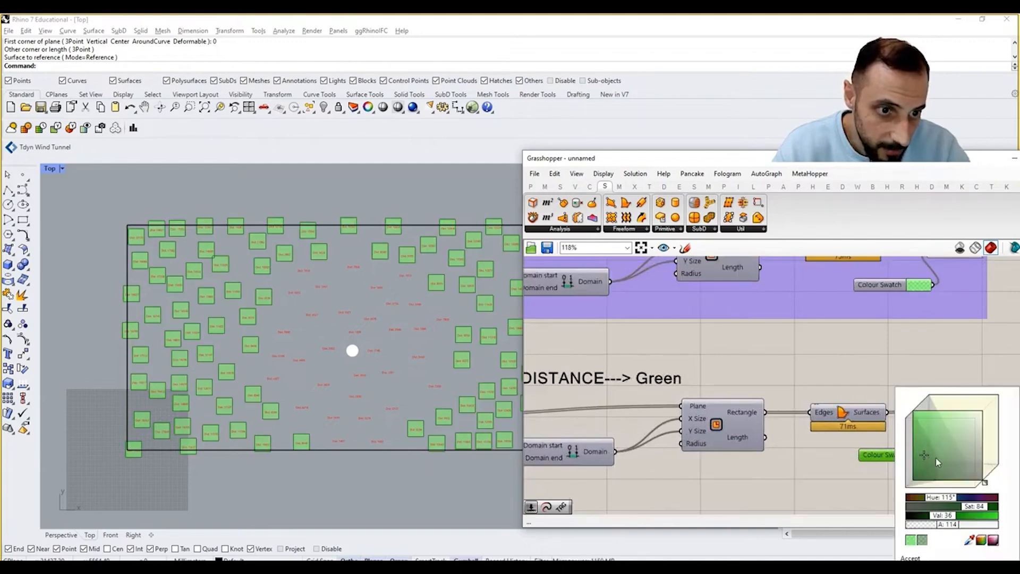
{"action": "left_click_drag", "start_coordinate": [936, 458], "coordinate": [912, 409]}
{"action": "mouse_move", "coordinate": [950, 503]}
{"action": "left_mouse_down"}
{"action": "mouse_move", "coordinate": [983, 498]}
{"action": "mouse_move", "coordinate": [967, 499]}
{"action": "left_mouse_up"}
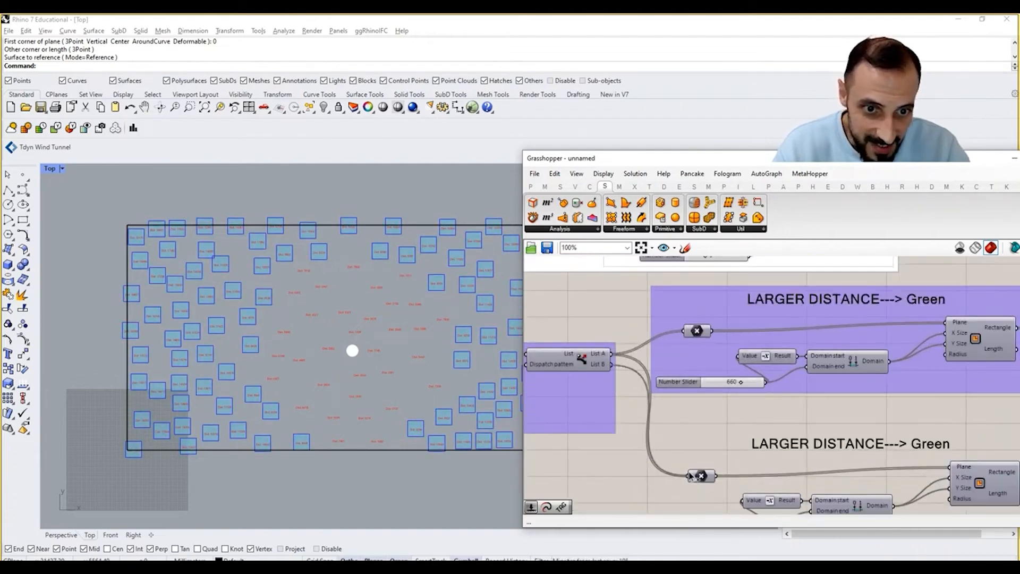
- Change the duplicated branch's label to "SMALLER DISTANCE---> Blue"
{"action": "double_click", "coordinate": [784, 444]}
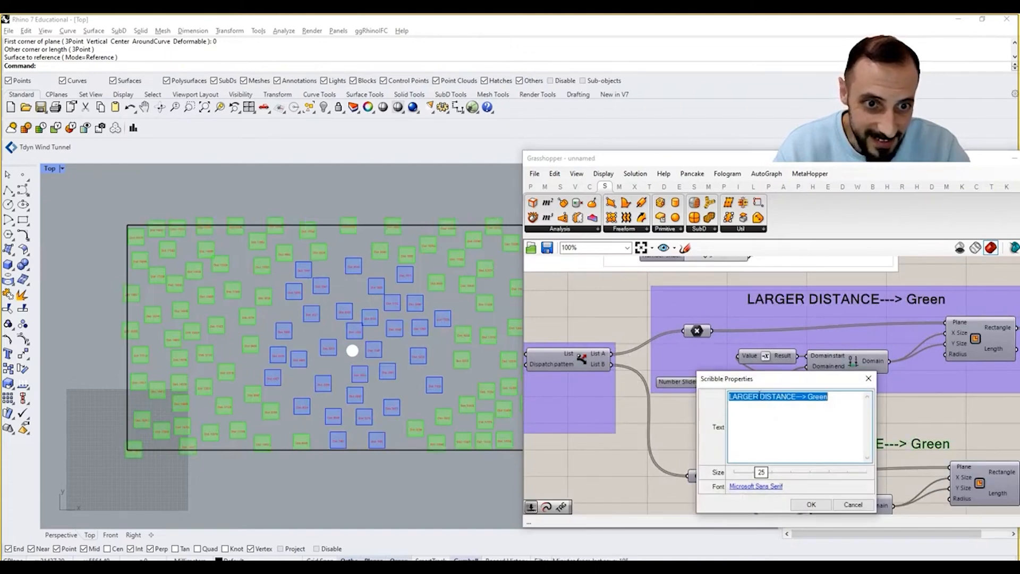
{"action": "type", "text": "SMALLER"}
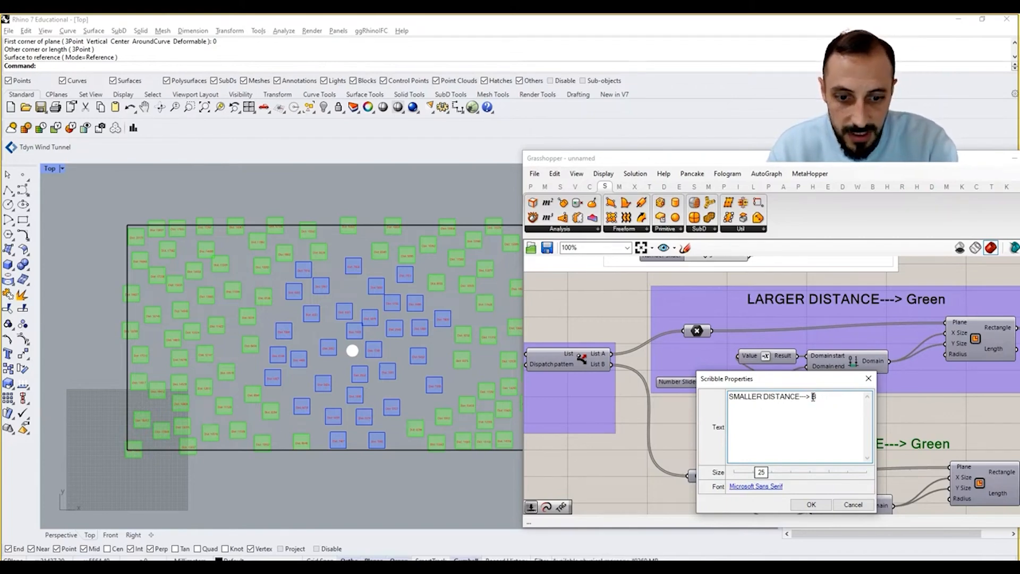
{"action": "left_click", "coordinate": [819, 508]}
- Group the "SMALLER DISTANCE---> Blue" label with all components of its branch
{"action": "right_click_drag", "start_coordinate": [802, 482], "coordinate": [707, 423]}
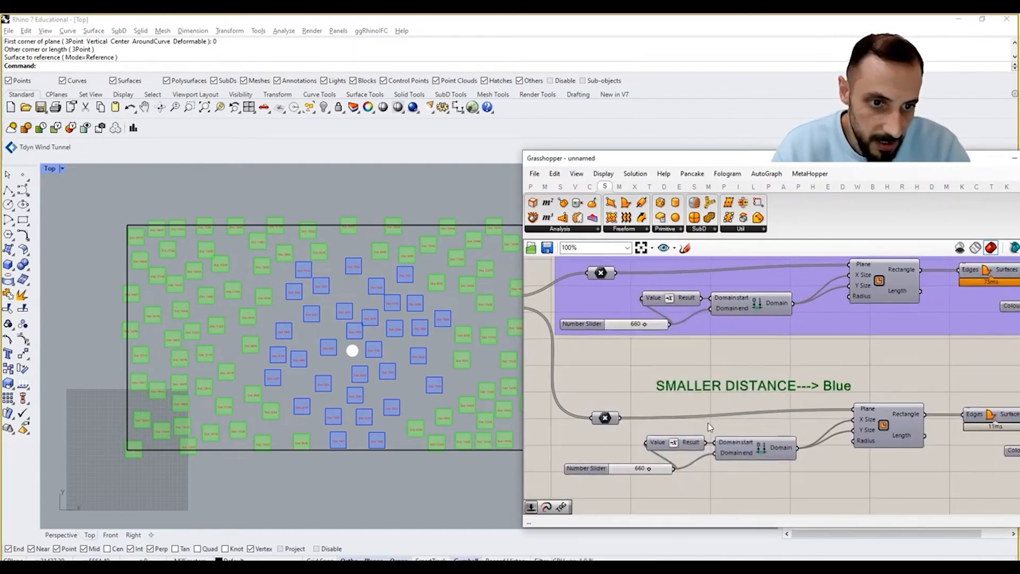
{"action": "scroll", "coordinate": [709, 423], "scroll_direction": "down", "scroll_amount": 3}
{"action": "left_click_drag", "start_coordinate": [978, 383], "coordinate": [627, 469]}
{"action": "key", "text": "ctrl+g"}
{"action": "right_click_drag", "start_coordinate": [673, 472], "coordinate": [711, 463]}
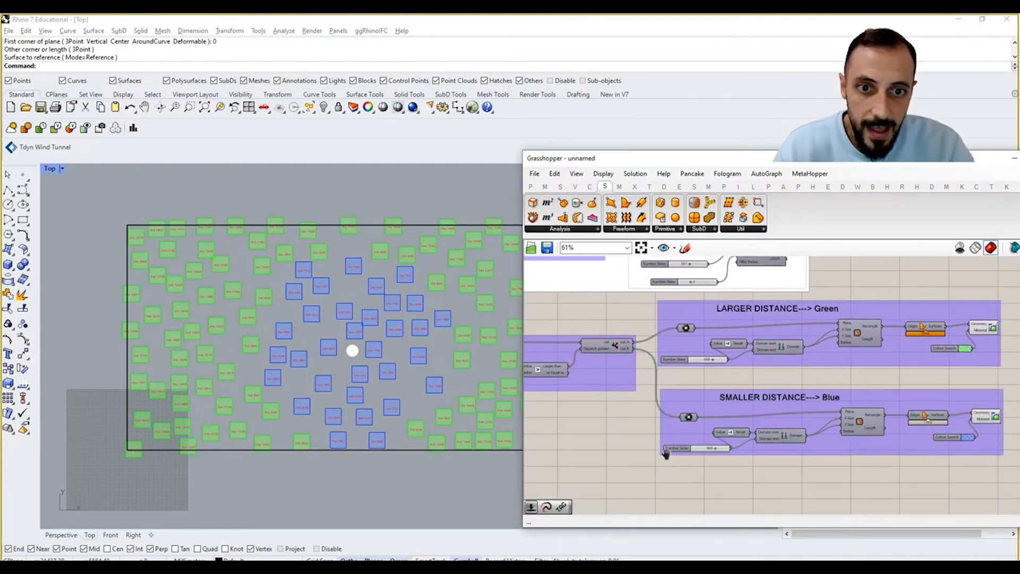
- Group the dispatch components together with the green and blue branches and colour this outer group translucent red
{"action": "scroll", "coordinate": [797, 383], "scroll_direction": "down", "scroll_amount": 4}
{"action": "left_click_drag", "start_coordinate": [875, 365], "coordinate": [547, 469]}
{"action": "key", "text": "ctrl+g"}
{"action": "right_click", "coordinate": [643, 433]}
{"action": "mouse_move", "coordinate": [689, 545]}
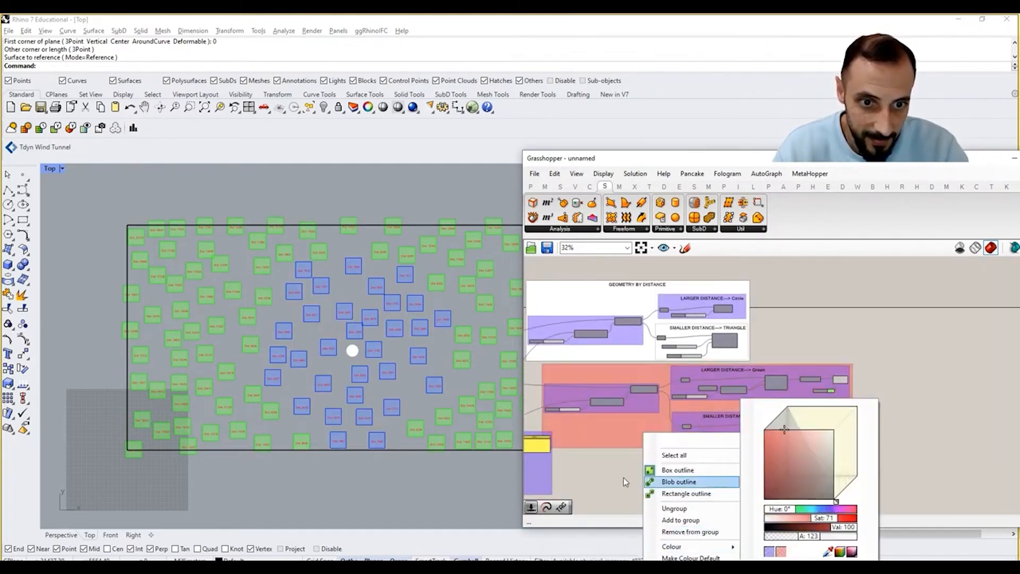
{"action": "left_click", "coordinate": [797, 425]}
- Shift the red outer group and the "GEOMETRY BY DISTANCE" group to the right so they sit one above the other
{"action": "left_click_drag", "start_coordinate": [620, 435], "coordinate": [674, 435]}
{"action": "left_click_drag", "start_coordinate": [633, 295], "coordinate": [731, 272]}
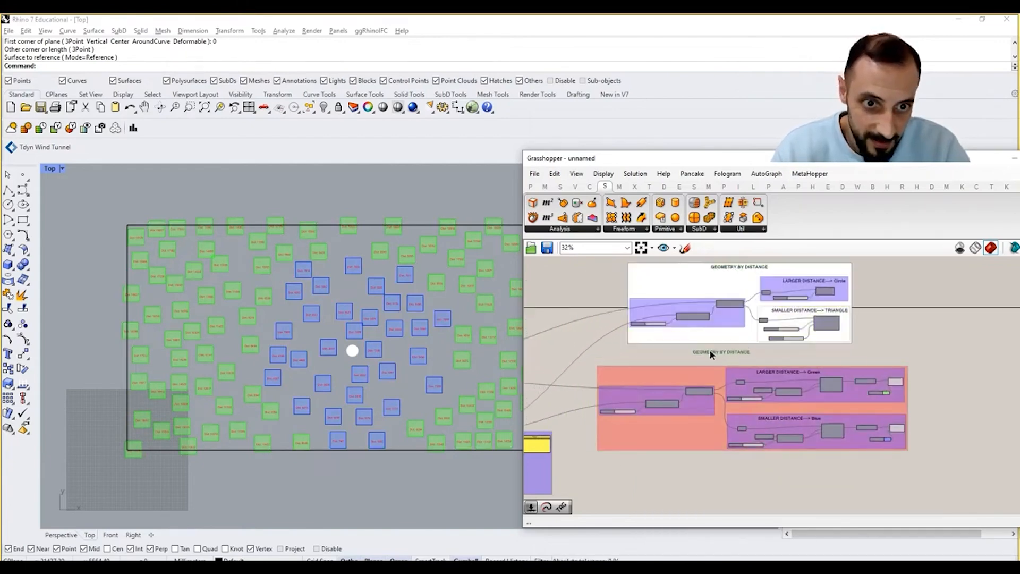
- Title the outer group "COLOR BY DISTANCE" using a copy of the geometry title, and set the group's colour to solid red
{"action": "right_click", "coordinate": [698, 370]}
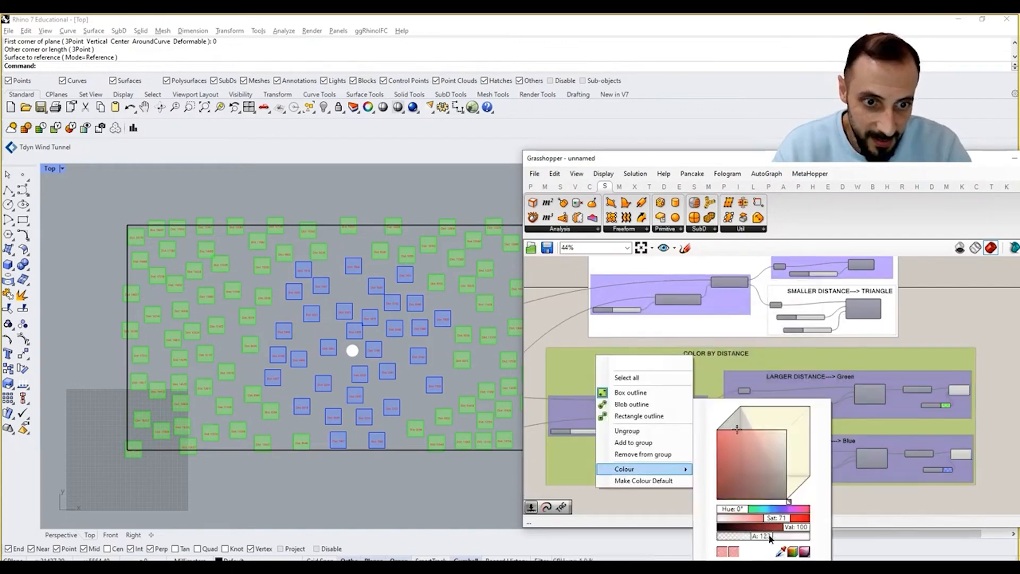
{"action": "left_click", "coordinate": [662, 518]}
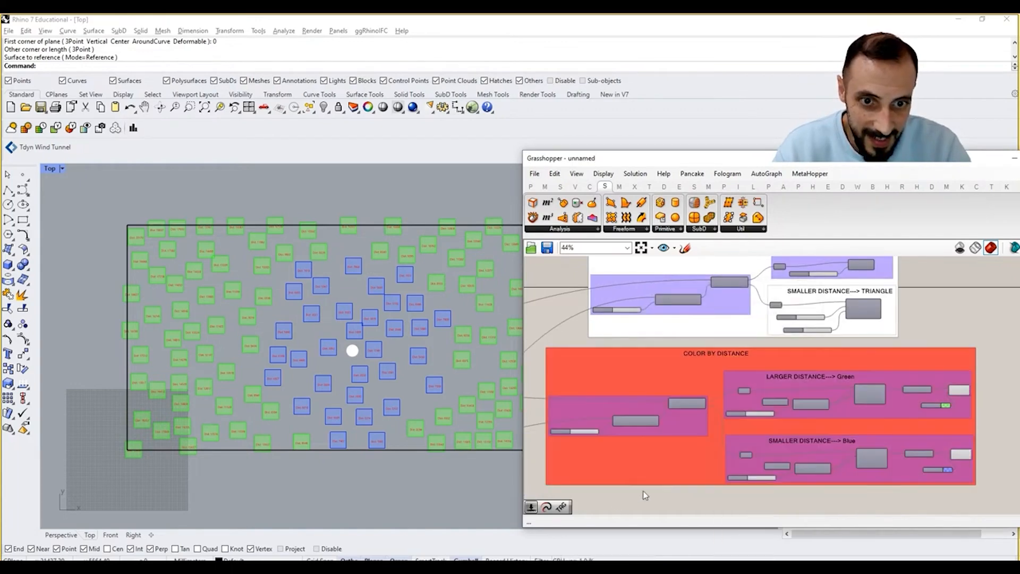
- Locate the two-dimensional slider in the "Attractor Point" group
{"action": "scroll", "coordinate": [700, 447], "scroll_direction": "down", "scroll_amount": 3}
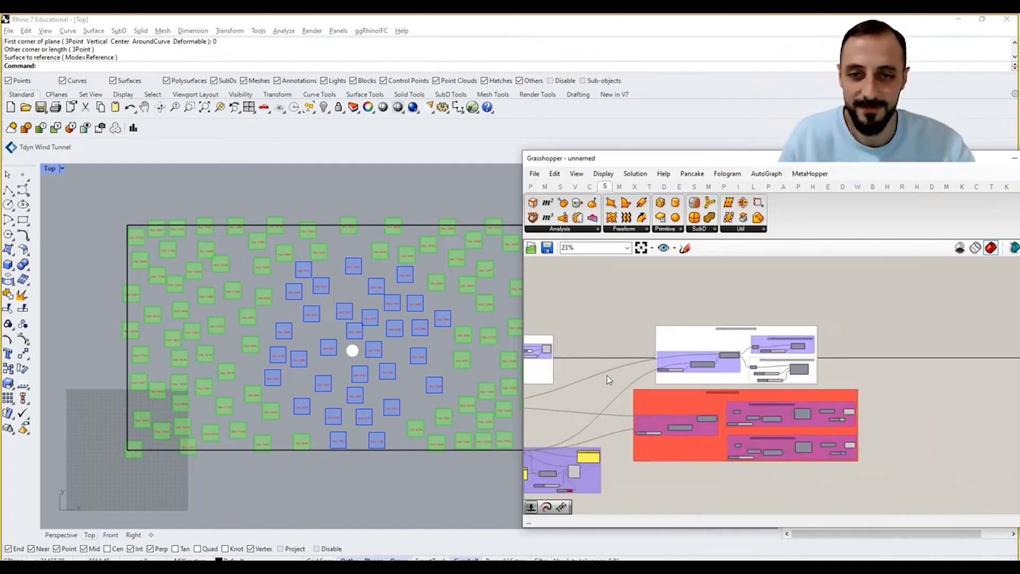
{"action": "scroll", "coordinate": [613, 375], "scroll_direction": "up", "scroll_amount": 6}
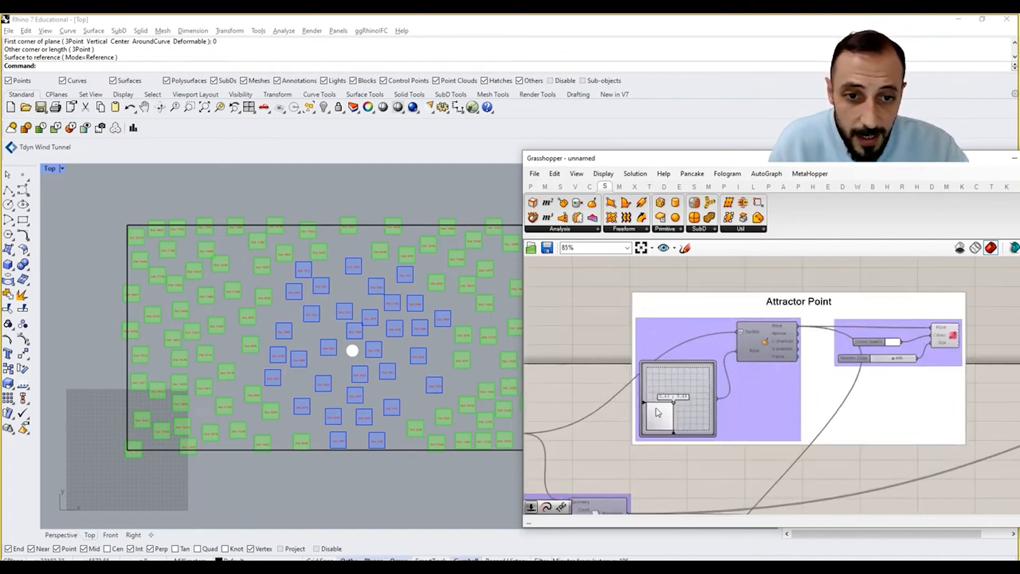